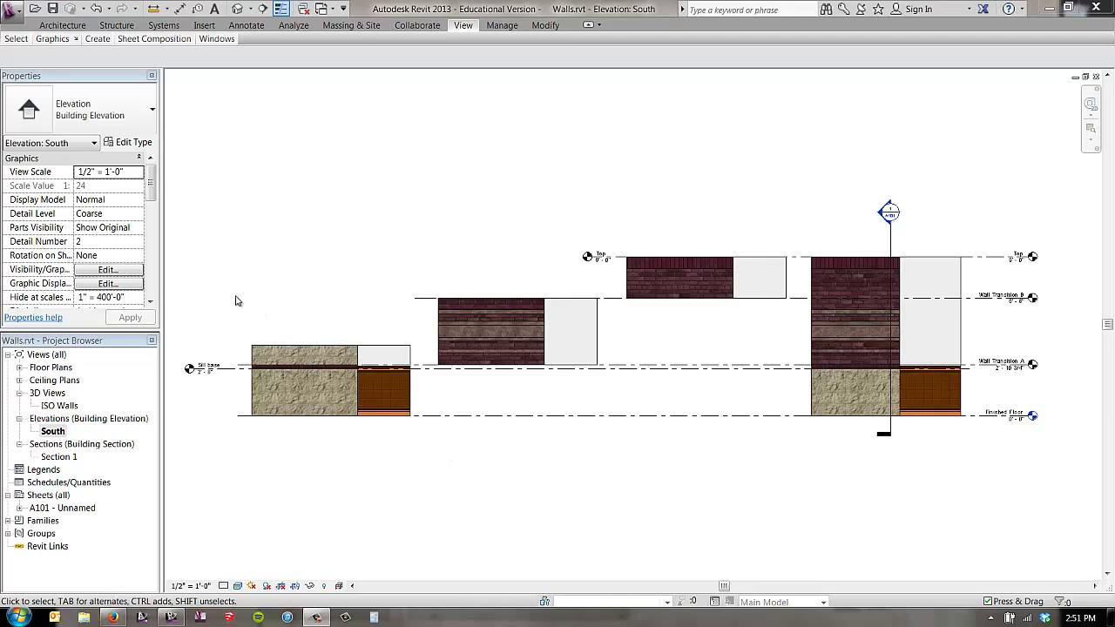
# Inspect the stone sill wall and both walls of the leftmost sample.
pyautogui.click(319, 348)
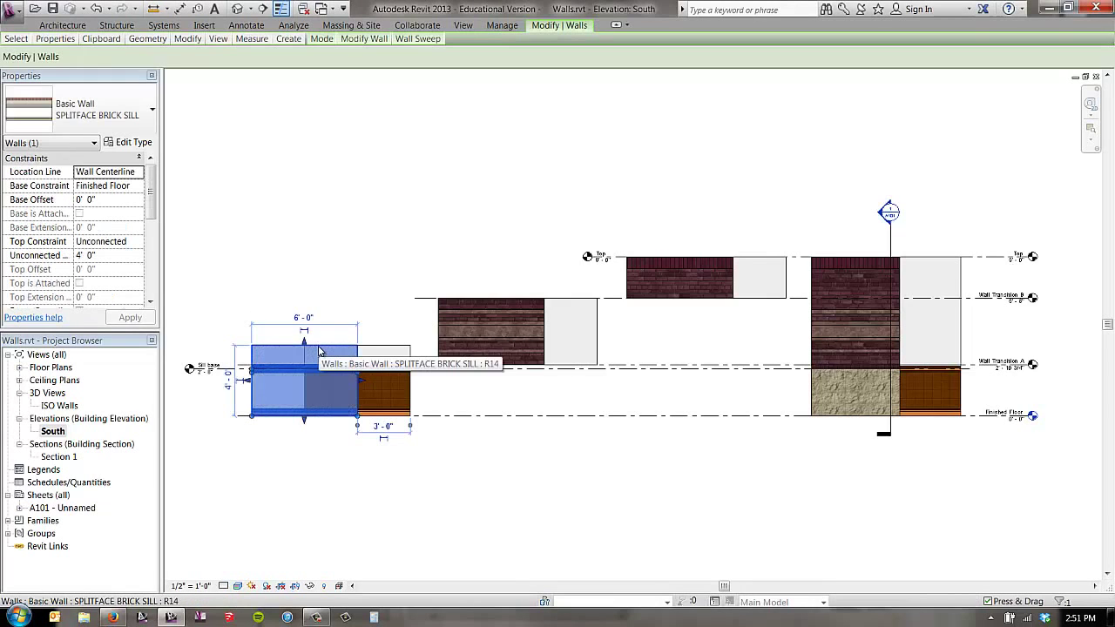
pyautogui.click(311, 262)
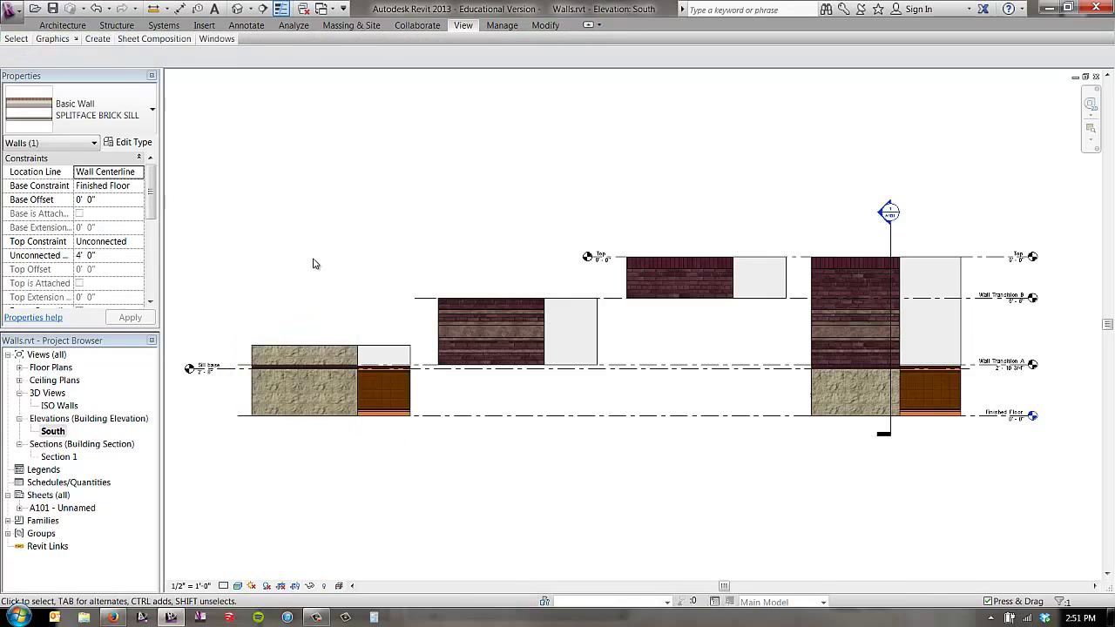
pyautogui.click(390, 351)
pyautogui.click(386, 259)
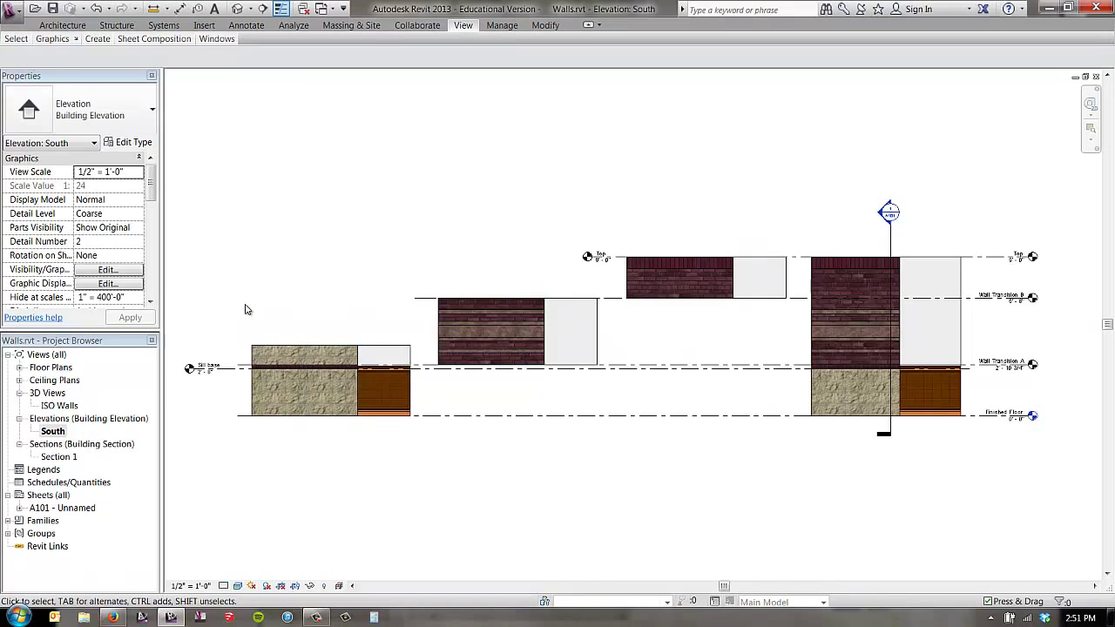
pyautogui.moveTo(245, 304); pyautogui.dragTo(426, 443)
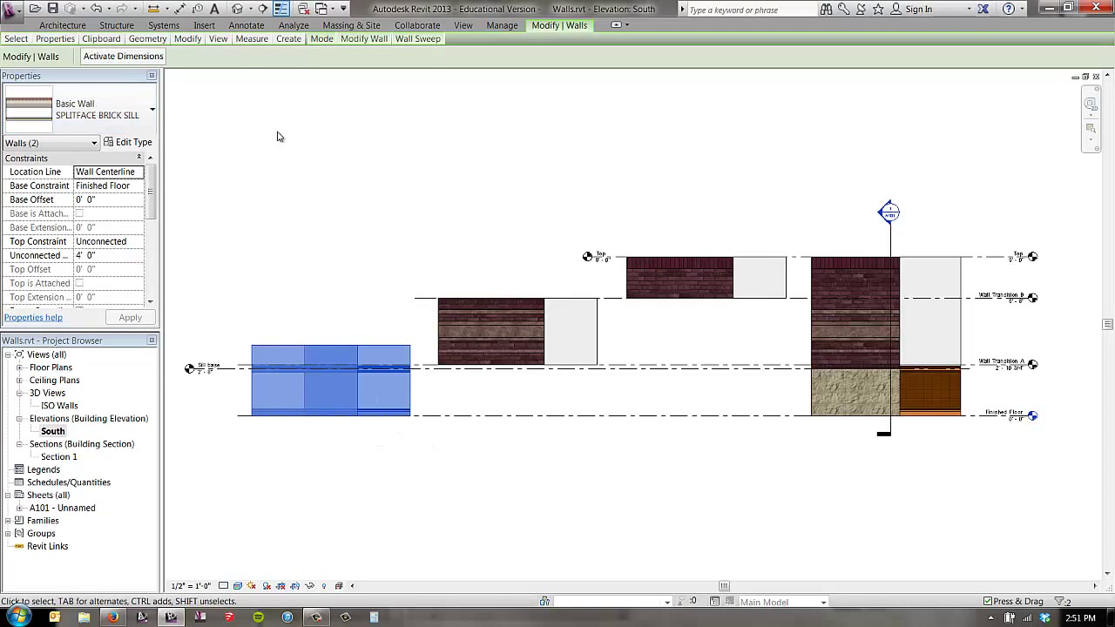
pyautogui.click(406, 159)
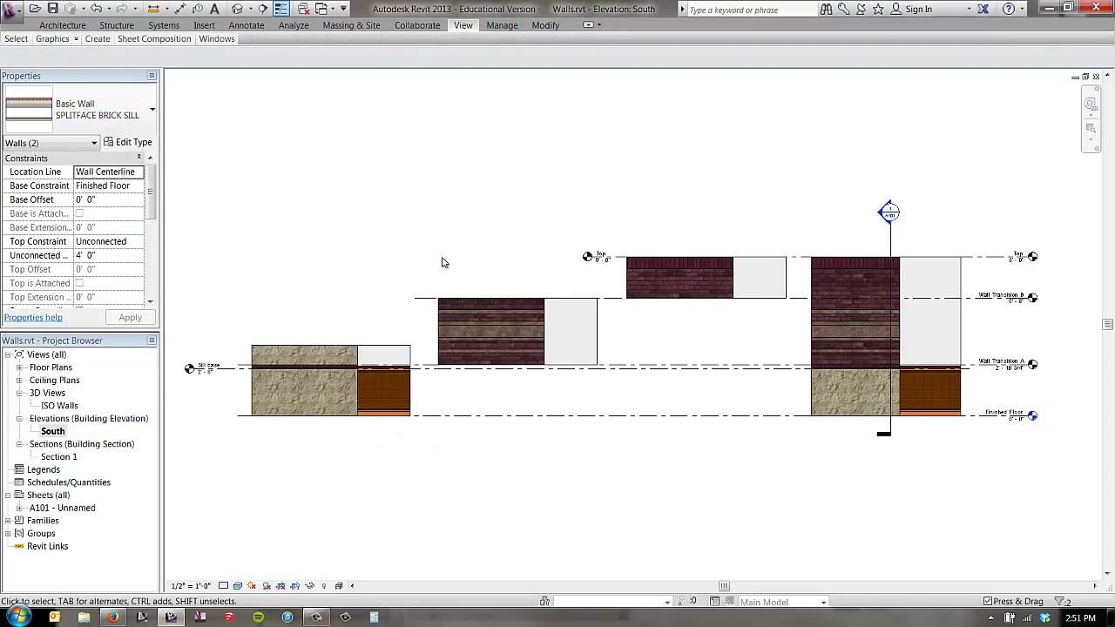
# Inspect the STONE REVEALS wall, the middle sample walls and the upper brick wall sample.
pyautogui.click(439, 320)
pyautogui.press('Escape')
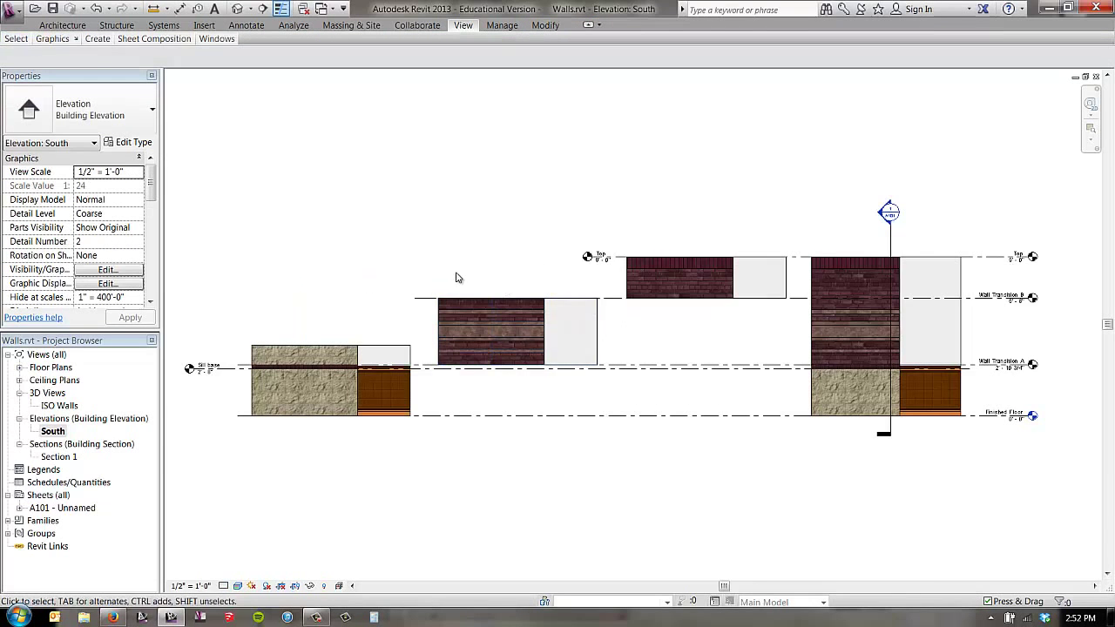
pyautogui.moveTo(434, 275); pyautogui.dragTo(621, 386)
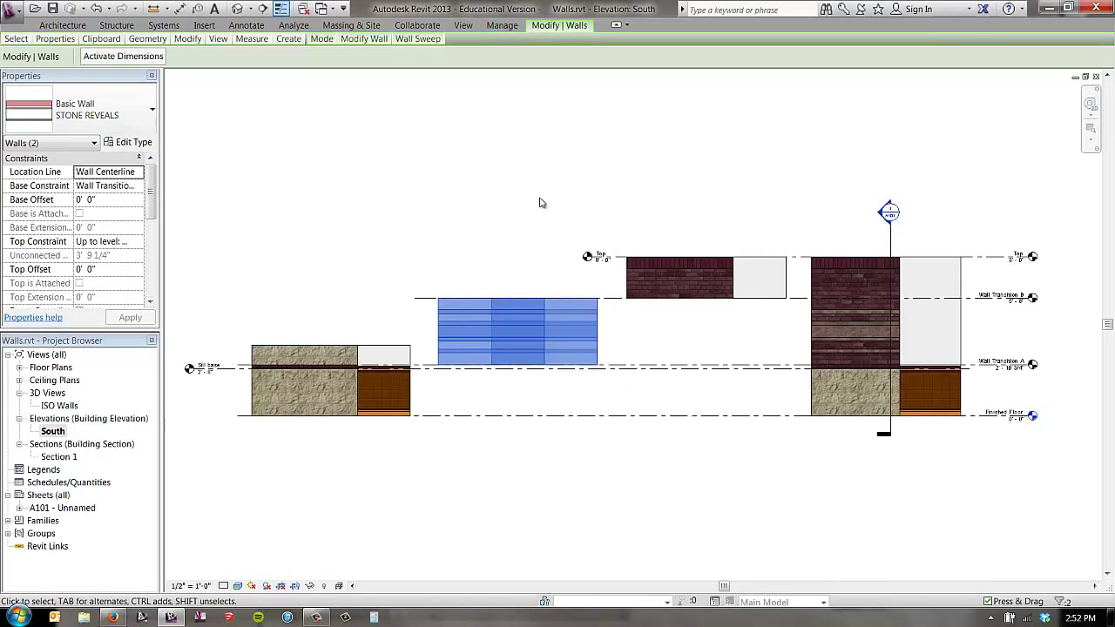
pyautogui.click(639, 200)
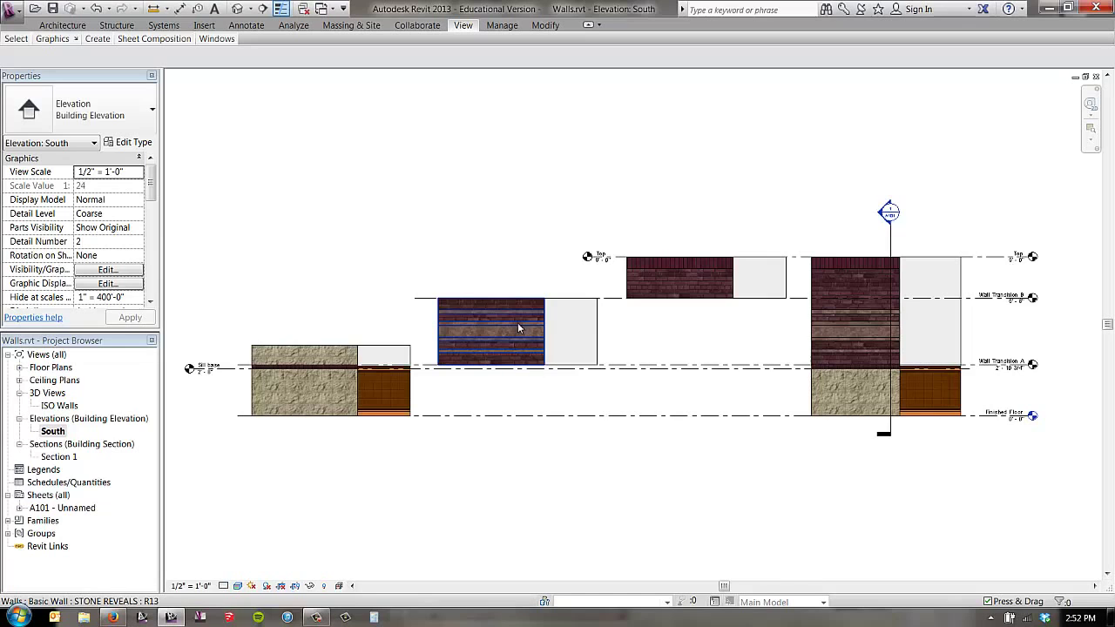
pyautogui.moveTo(621, 229); pyautogui.dragTo(801, 317)
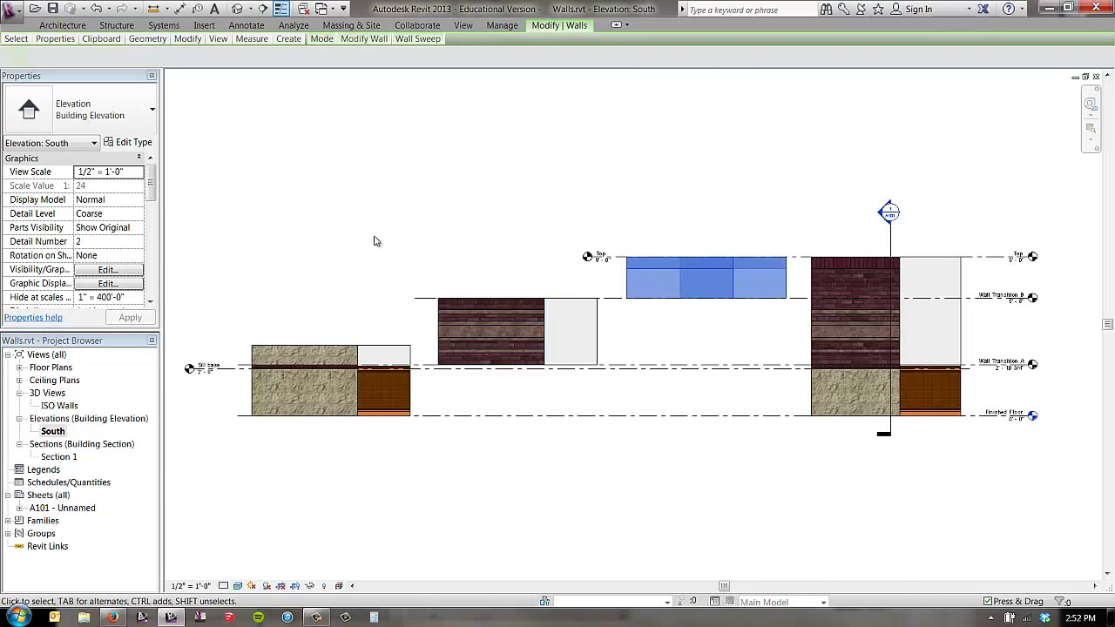
pyautogui.click(703, 166)
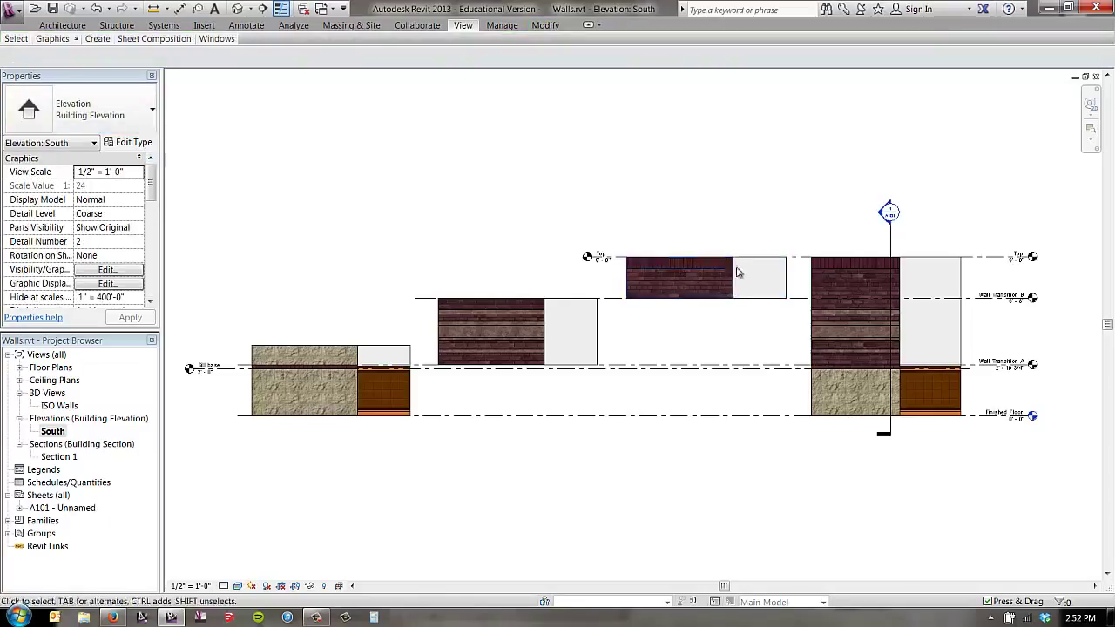
# Open the Section 1 view and centre it on the walls.
pyautogui.doubleClick(883, 214)
pyautogui.scroll(3, 613, 174)
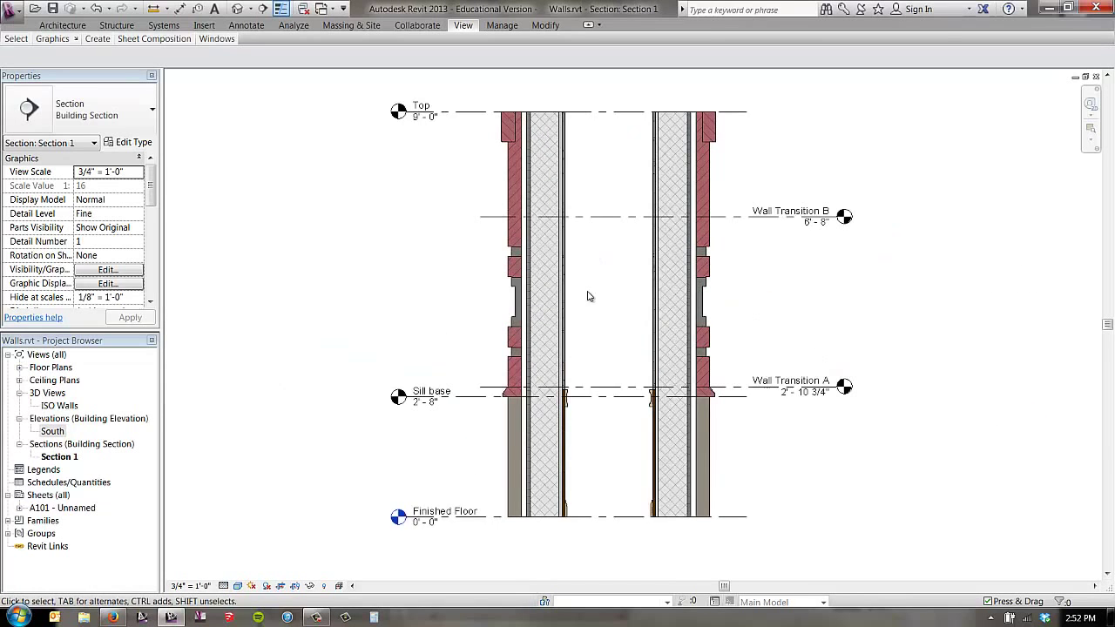
pyautogui.moveTo(595, 319); pyautogui.dragTo(593, 336, button='middle')
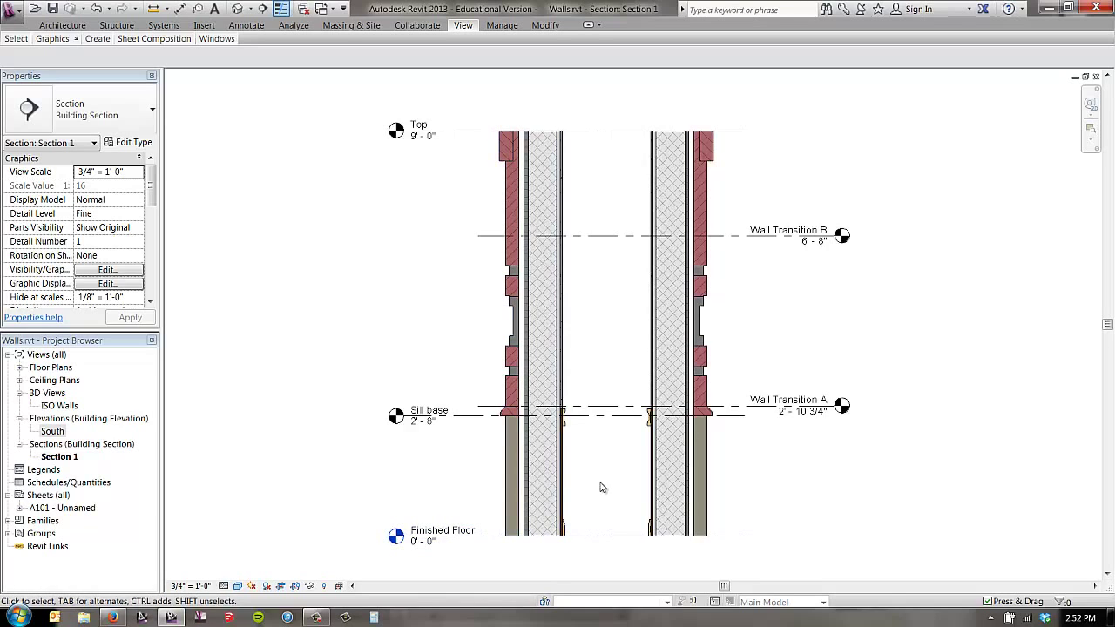
# Select the right and left stacked walls in the section to inspect them.
pyautogui.moveTo(503, 548); pyautogui.dragTo(716, 423)
pyautogui.click(716, 423)
pyautogui.moveTo(466, 237); pyautogui.dragTo(738, 425)
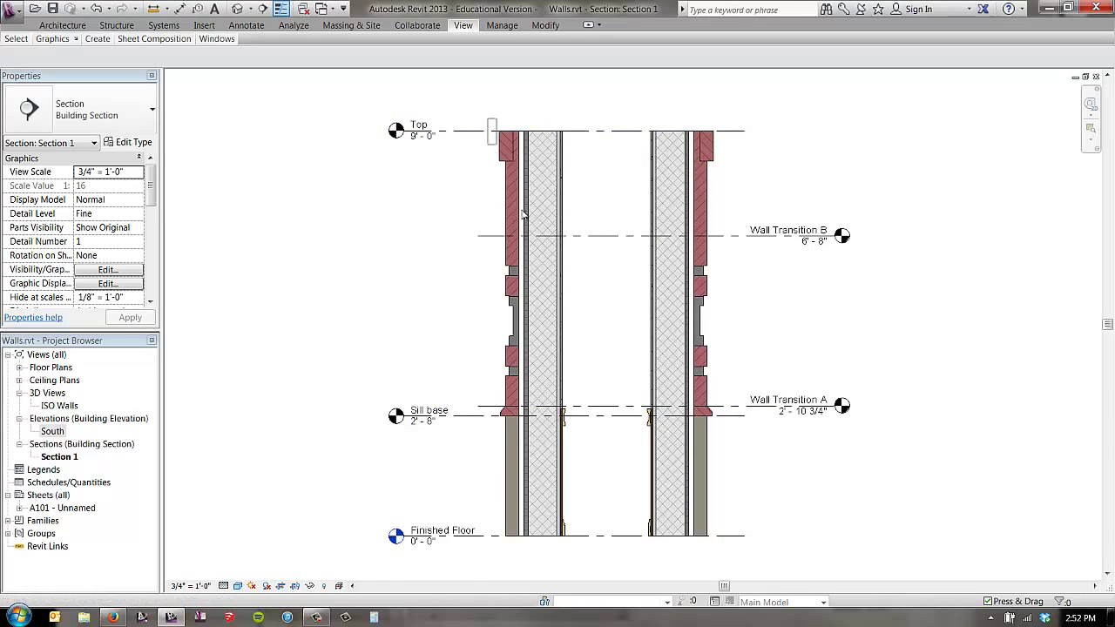
pyautogui.moveTo(487, 120); pyautogui.dragTo(724, 247)
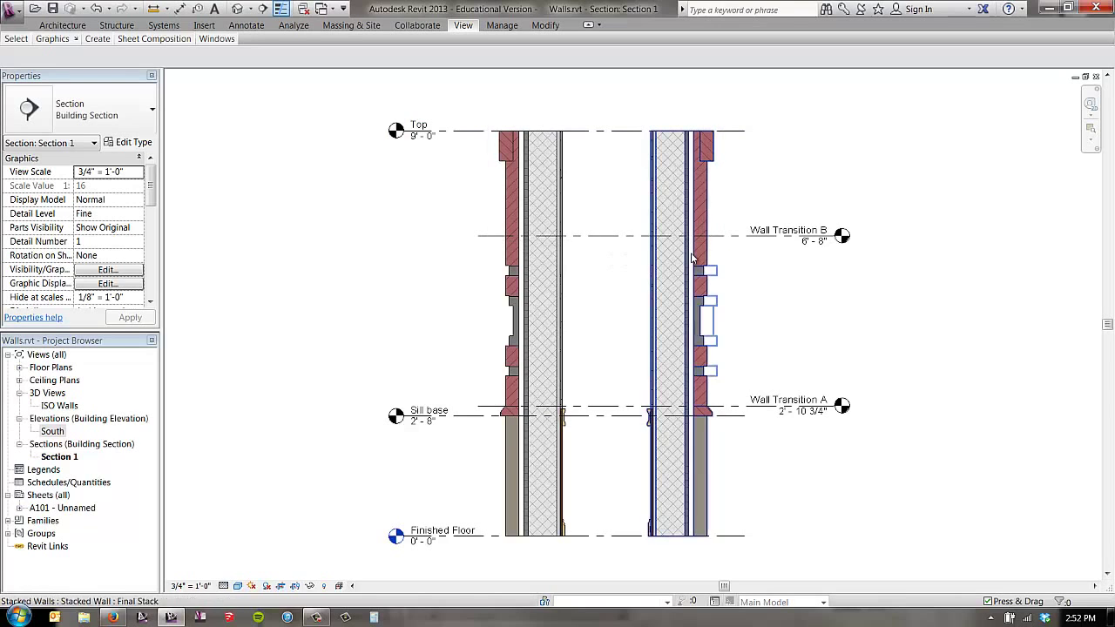
pyautogui.click(515, 164)
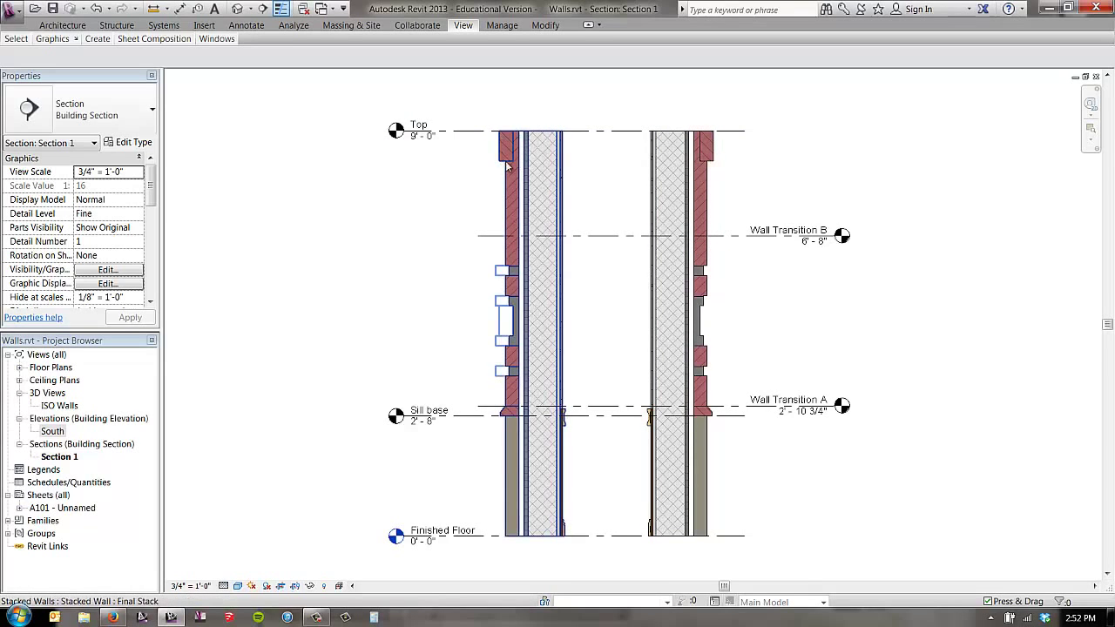
pyautogui.press('Escape')
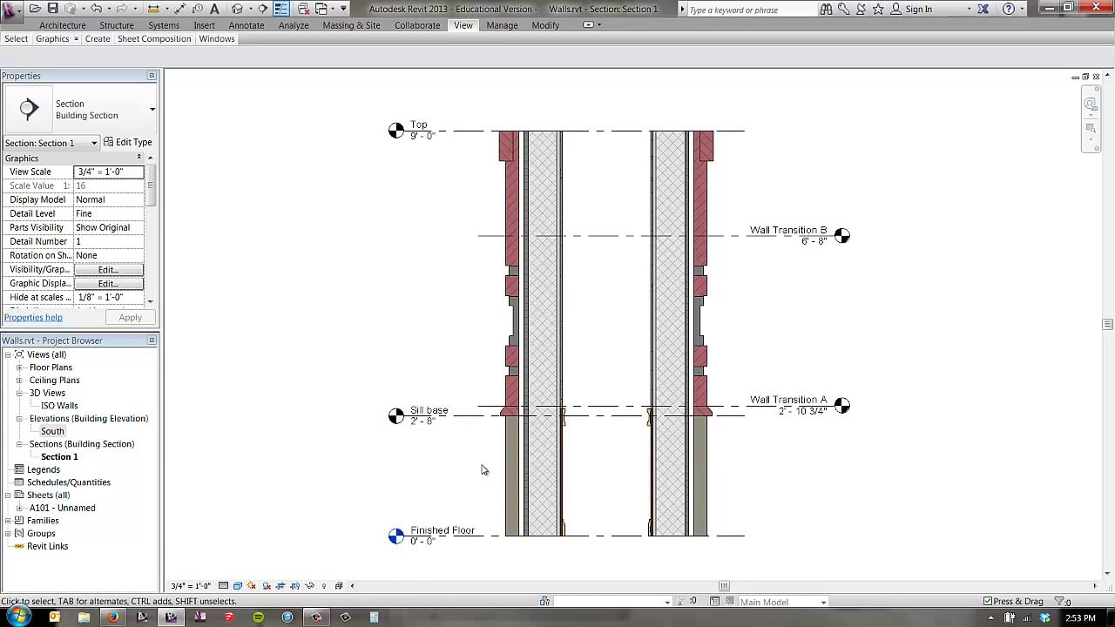
pyautogui.scroll(1, 483, 469)
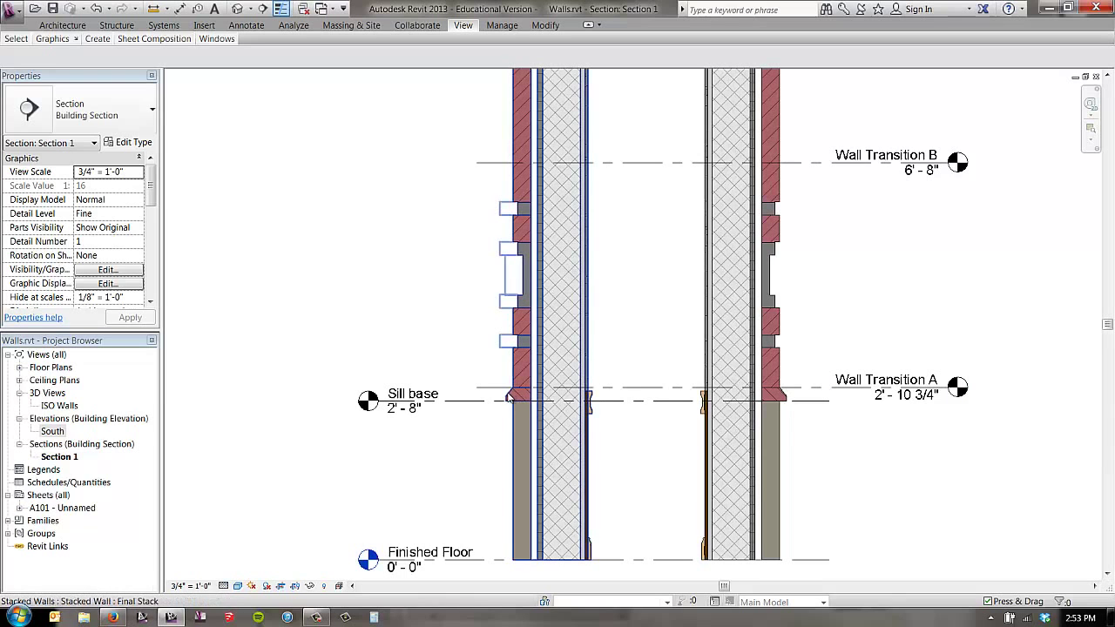
pyautogui.scroll(-1, 609, 467)
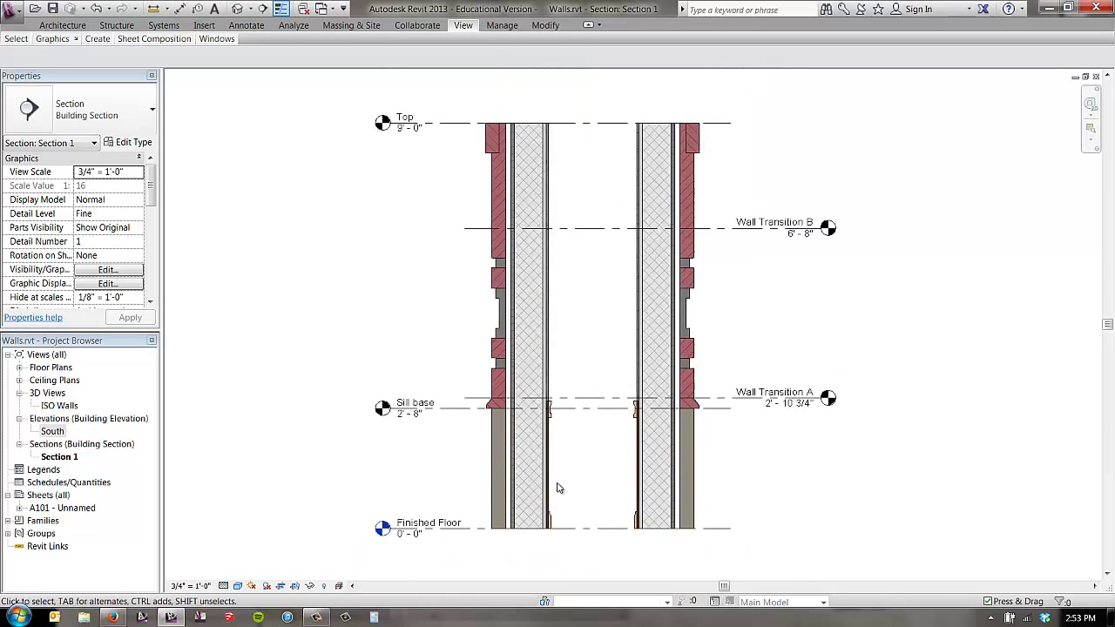
pyautogui.scroll(2, 600, 514)
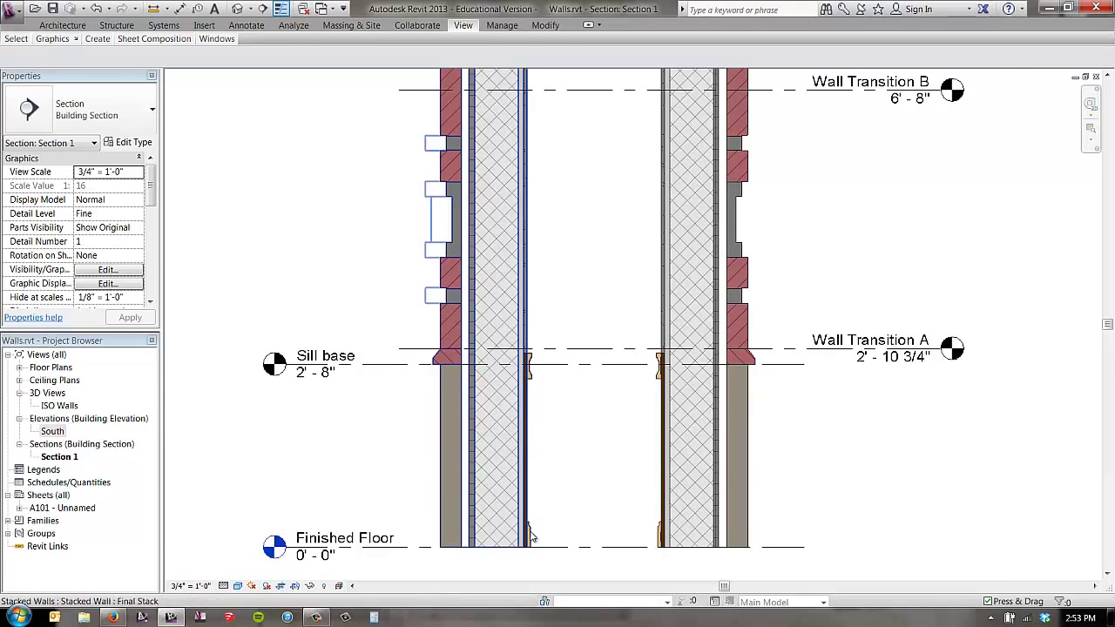
pyautogui.scroll(3, 526, 321)
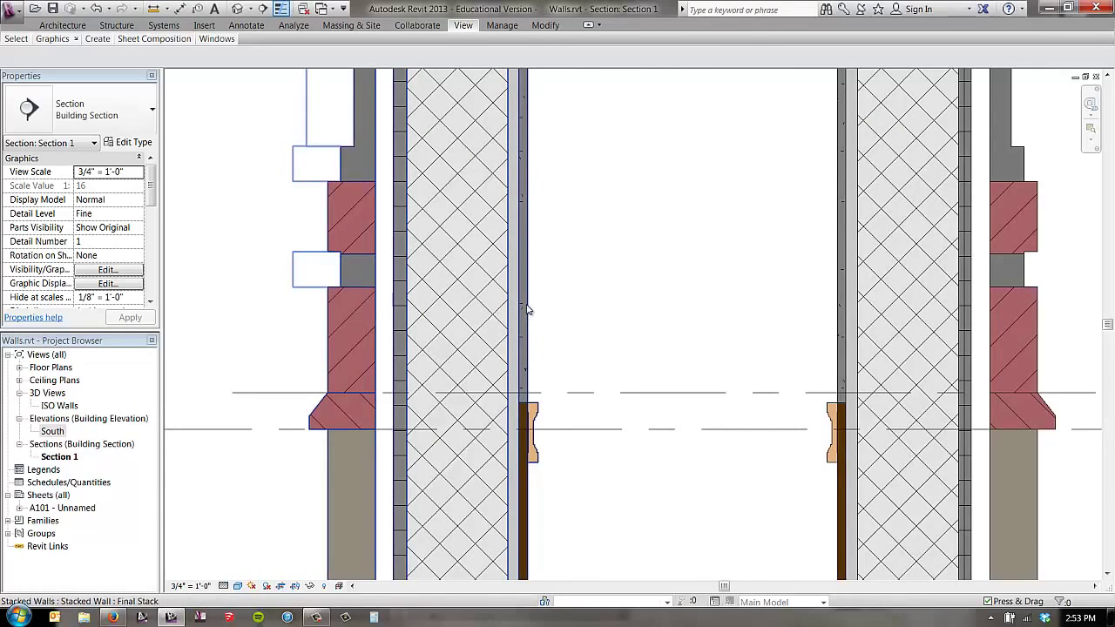
pyautogui.scroll(-2, 532, 309)
pyautogui.scroll(-2, 561, 405)
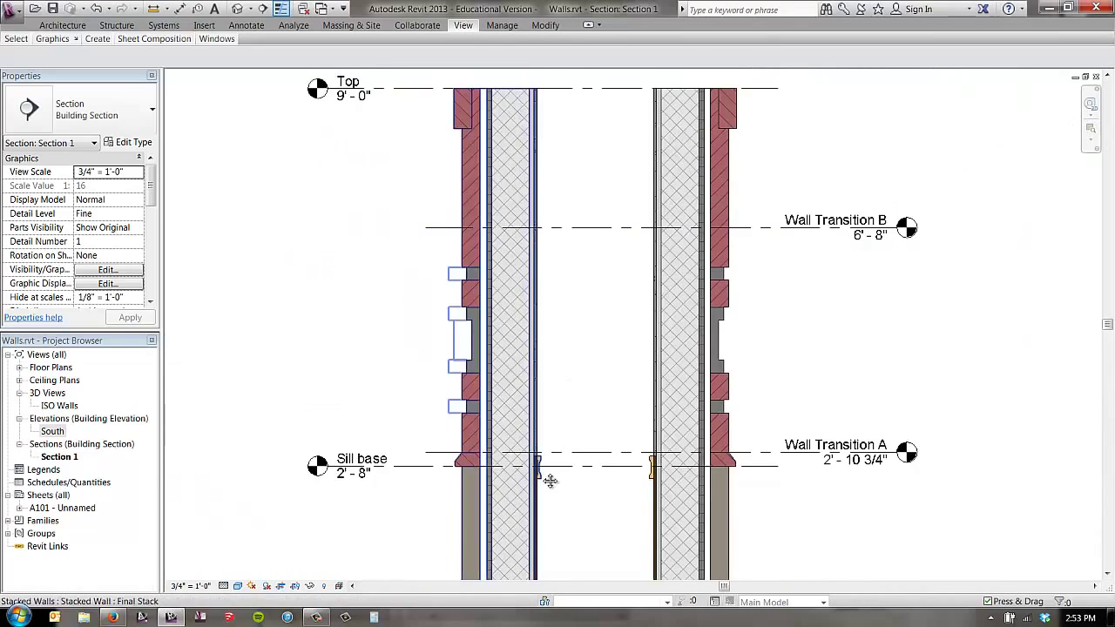
pyautogui.moveTo(543, 475); pyautogui.dragTo(543, 351, button='middle')
pyautogui.scroll(2, 542, 351)
pyautogui.scroll(2, 533, 283)
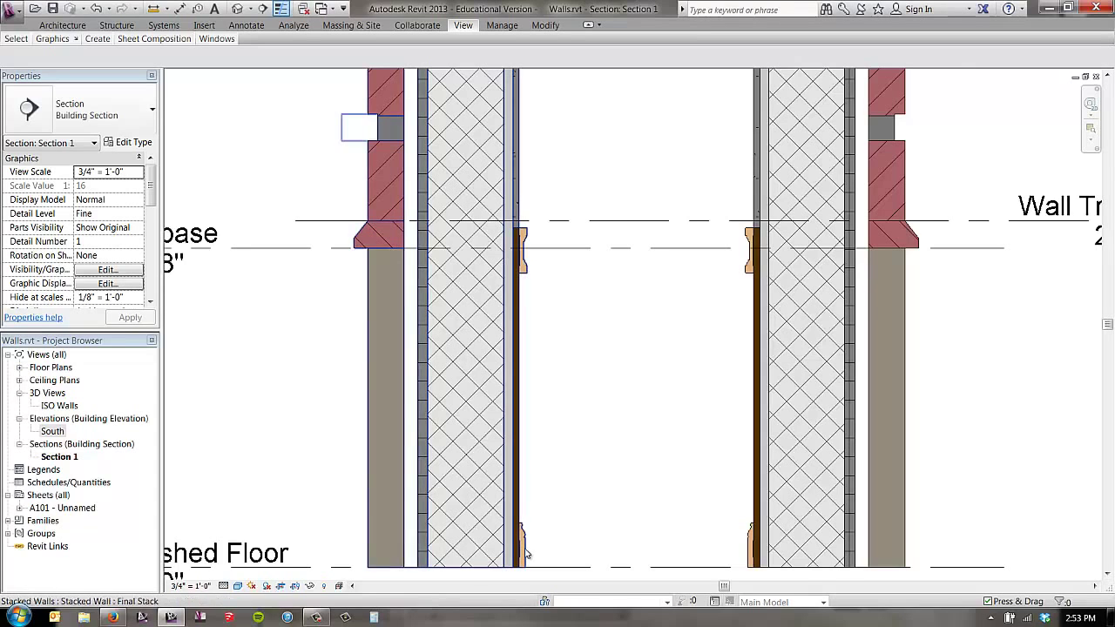
pyautogui.scroll(-3, 562, 502)
pyautogui.scroll(-1, 566, 492)
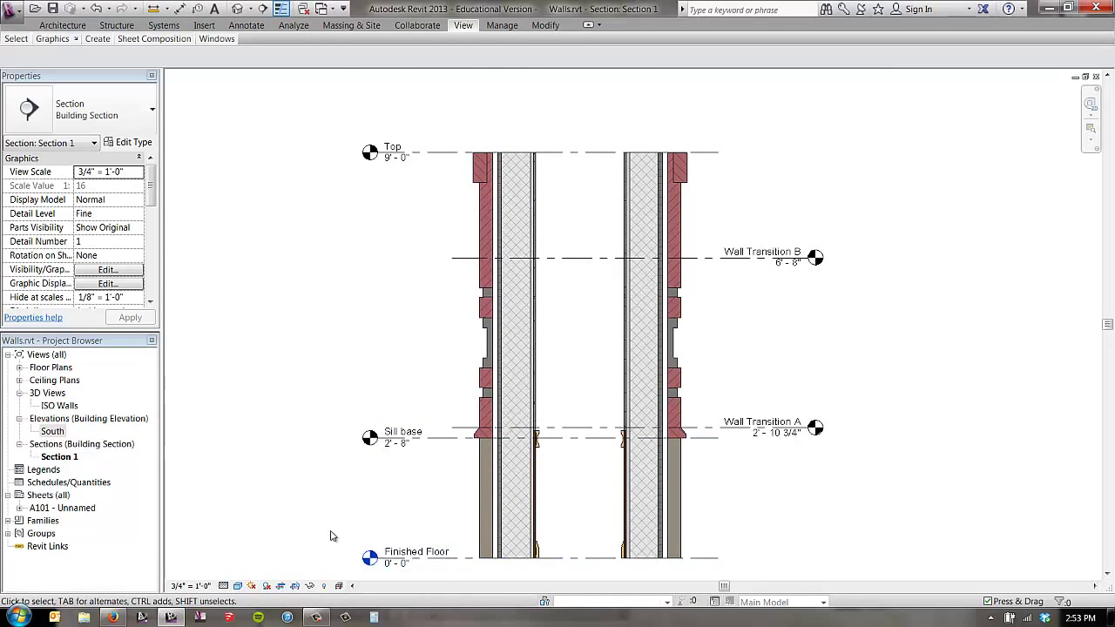
pyautogui.click(466, 557)
pyautogui.press('Escape')
# Open the South elevation and inspect the leftmost wall sample.
pyautogui.click(54, 432)
pyautogui.doubleClick(54, 432)
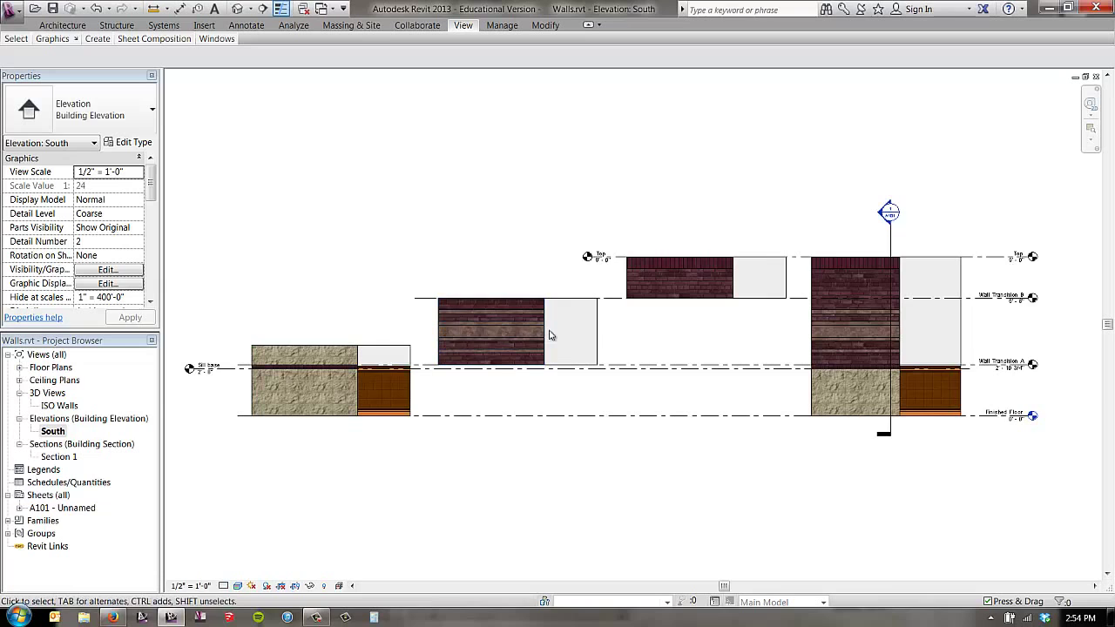
pyautogui.moveTo(371, 325); pyautogui.dragTo(348, 354)
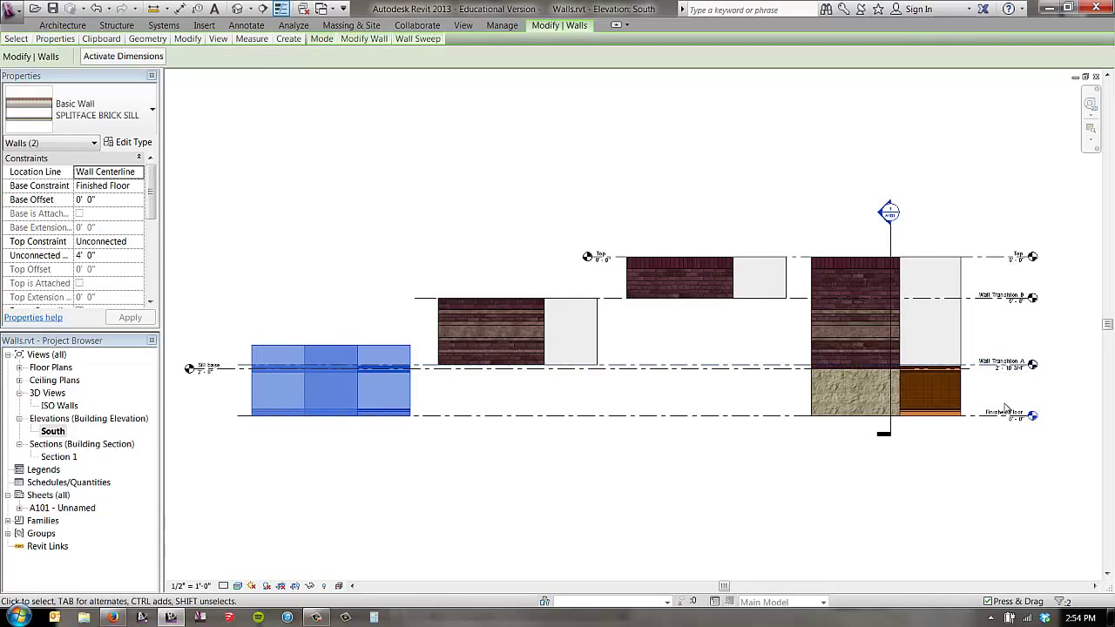
pyautogui.press('Escape')
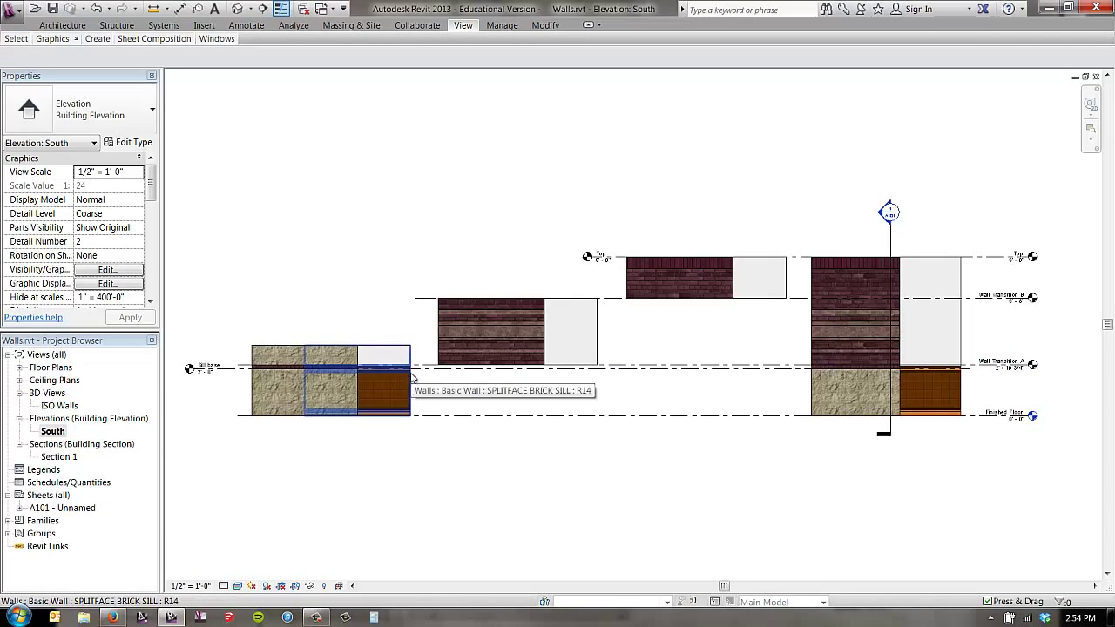
# Try raising the SPLITFACE BRICK SILL wall's top, then undo to keep it short.
pyautogui.click(354, 345)
pyautogui.moveTo(357, 345); pyautogui.dragTo(360, 232)
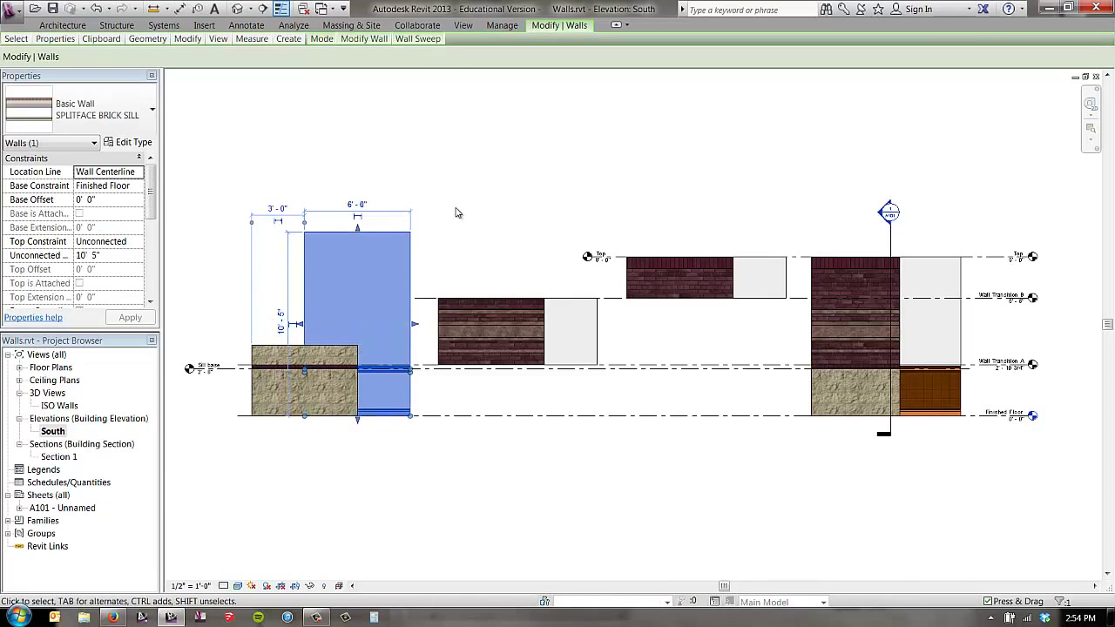
pyautogui.press('Escape')
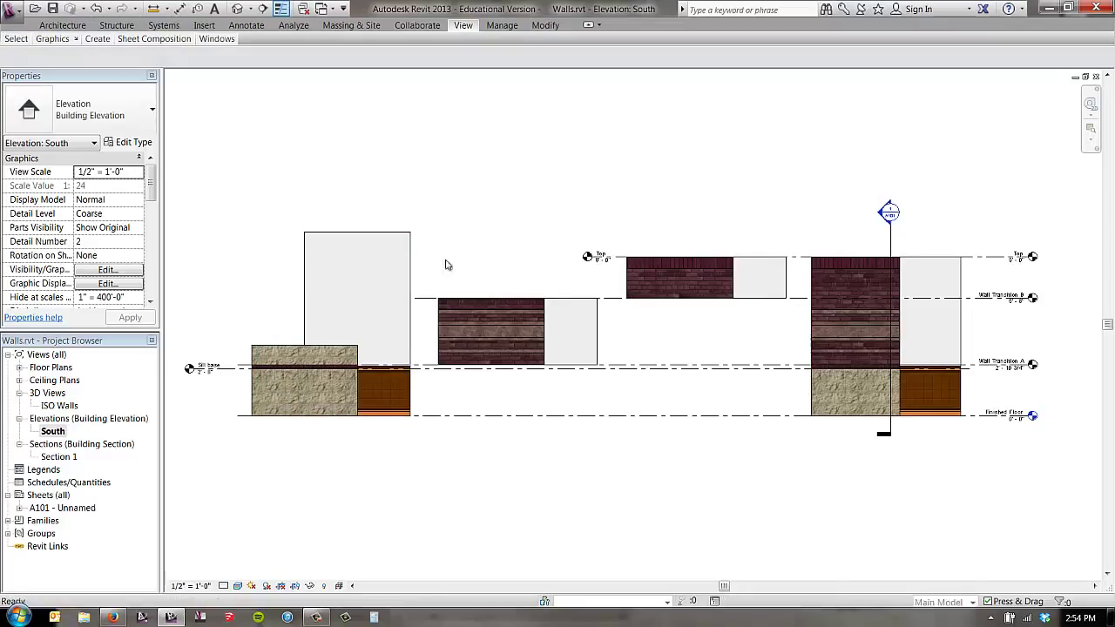
pyautogui.hotkey('ctrl', 'z')
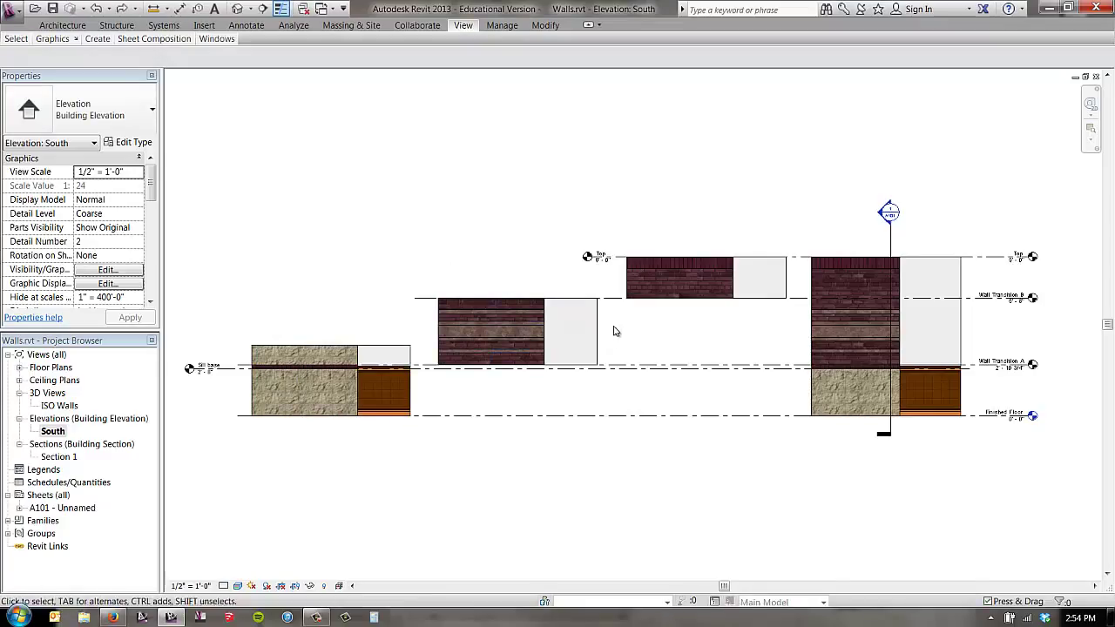
# Inspect the middle, upper brick and BRICK SWEEP walls, then deselect and pan down slightly.
pyautogui.click(599, 331)
pyautogui.click(764, 351)
pyautogui.click(756, 280)
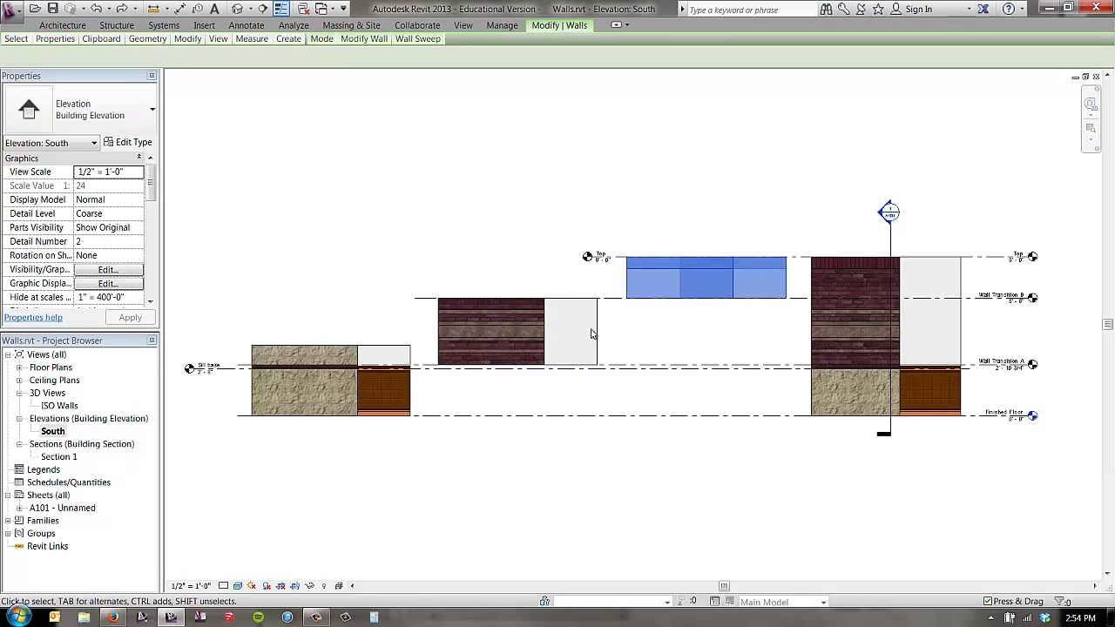
pyautogui.click(1007, 349)
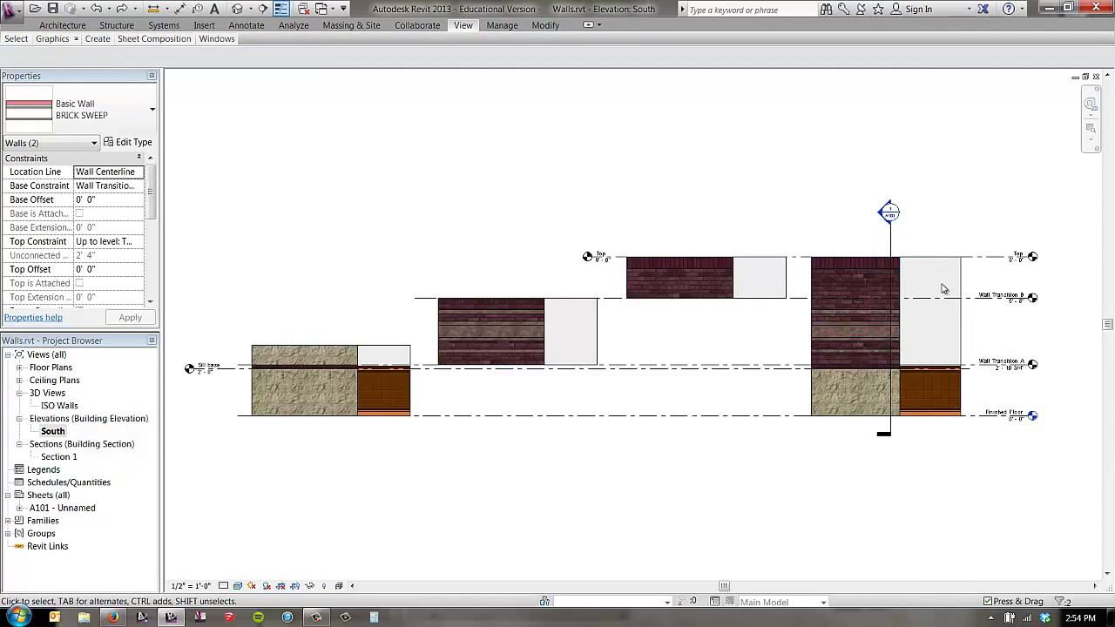
pyautogui.click(567, 204)
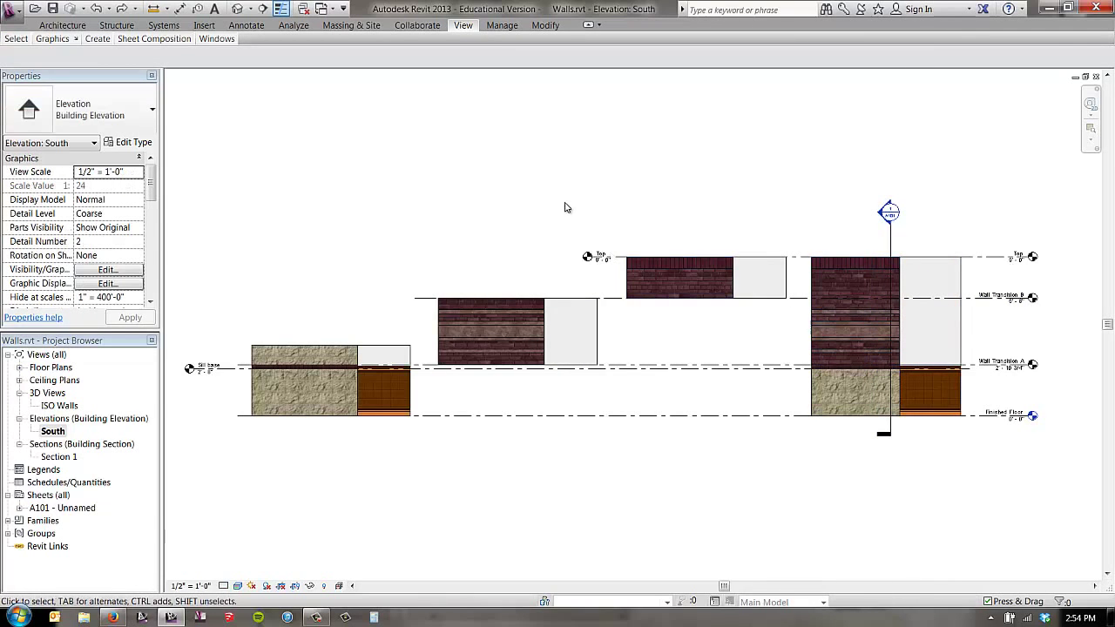
pyautogui.moveTo(574, 216); pyautogui.dragTo(579, 243, button='middle')
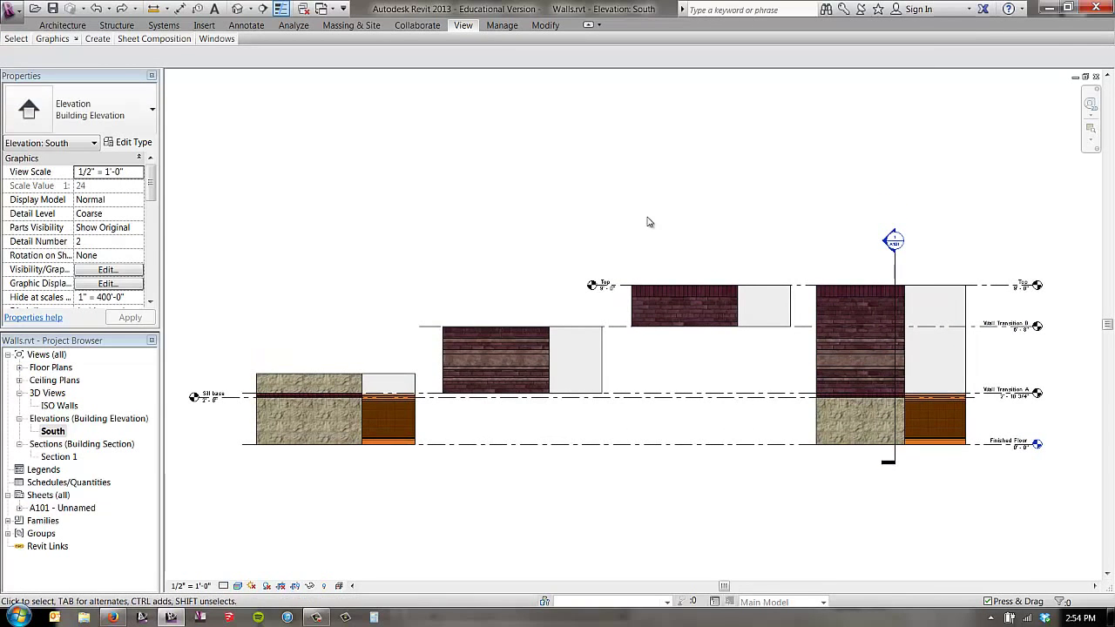
# Open the ISO Walls 3D view, zoom in, and window-select all eight walls.
pyautogui.doubleClick(61, 405)
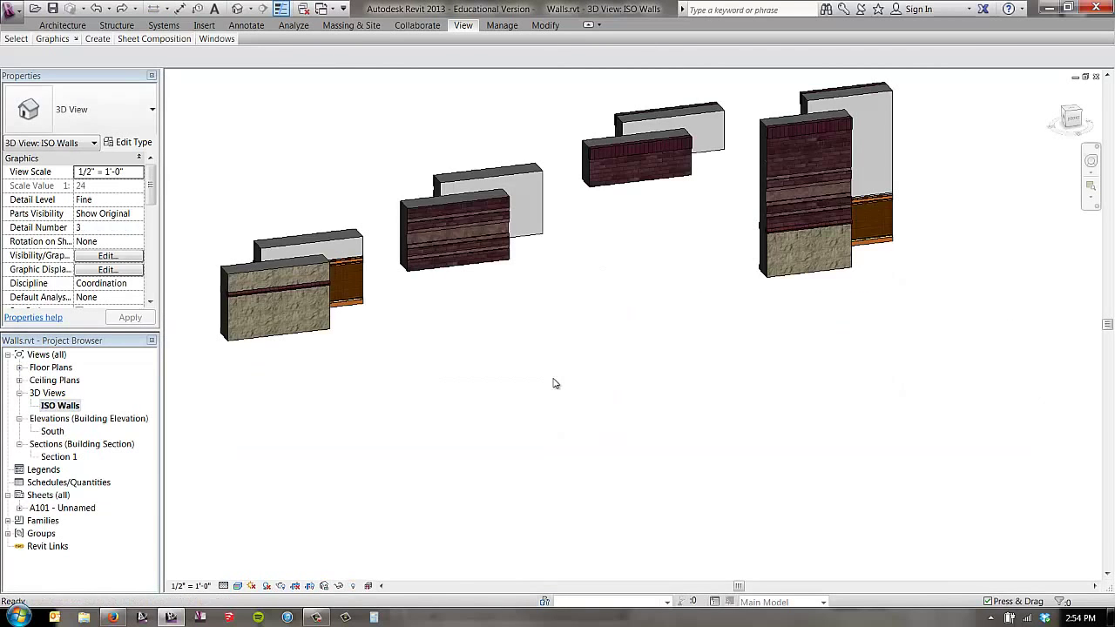
pyautogui.scroll(1, 608, 380)
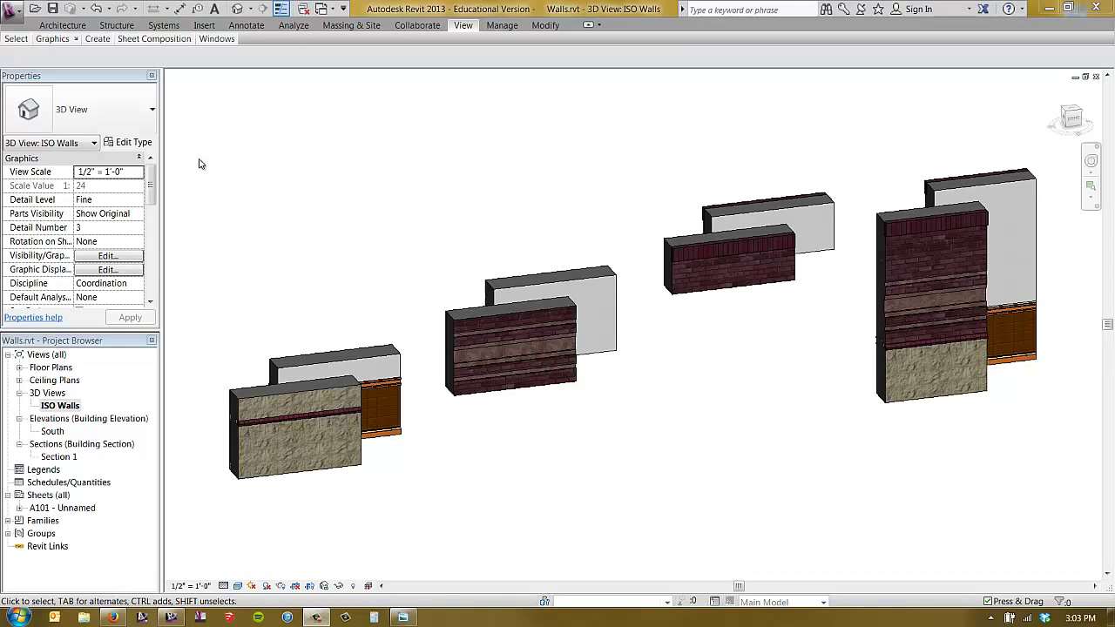
pyautogui.click(201, 118)
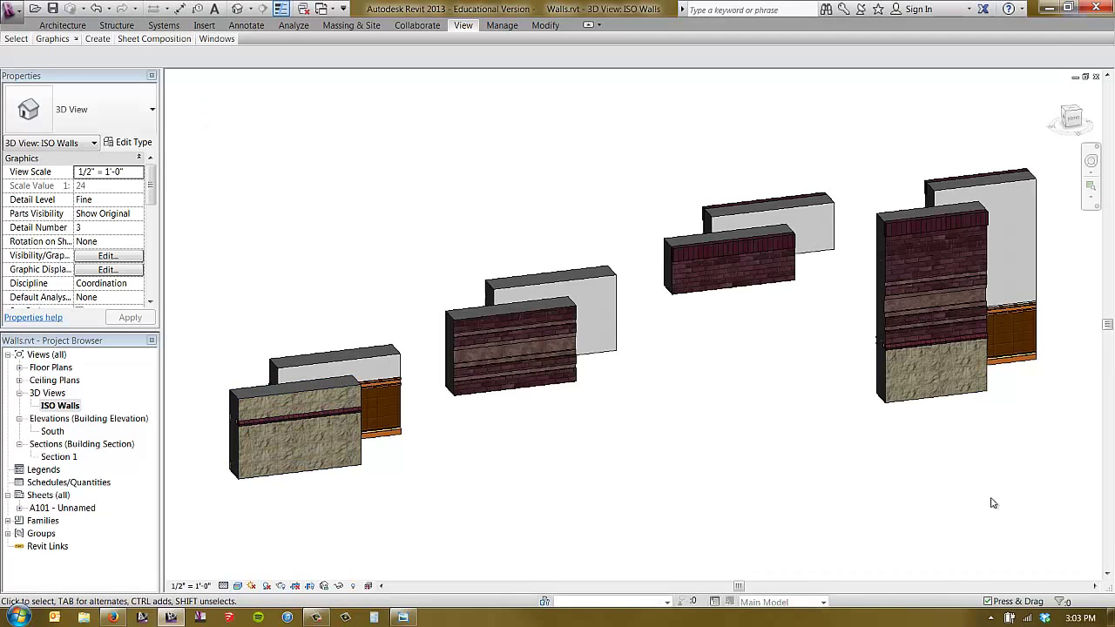
pyautogui.moveTo(1047, 432); pyautogui.dragTo(252, 131)
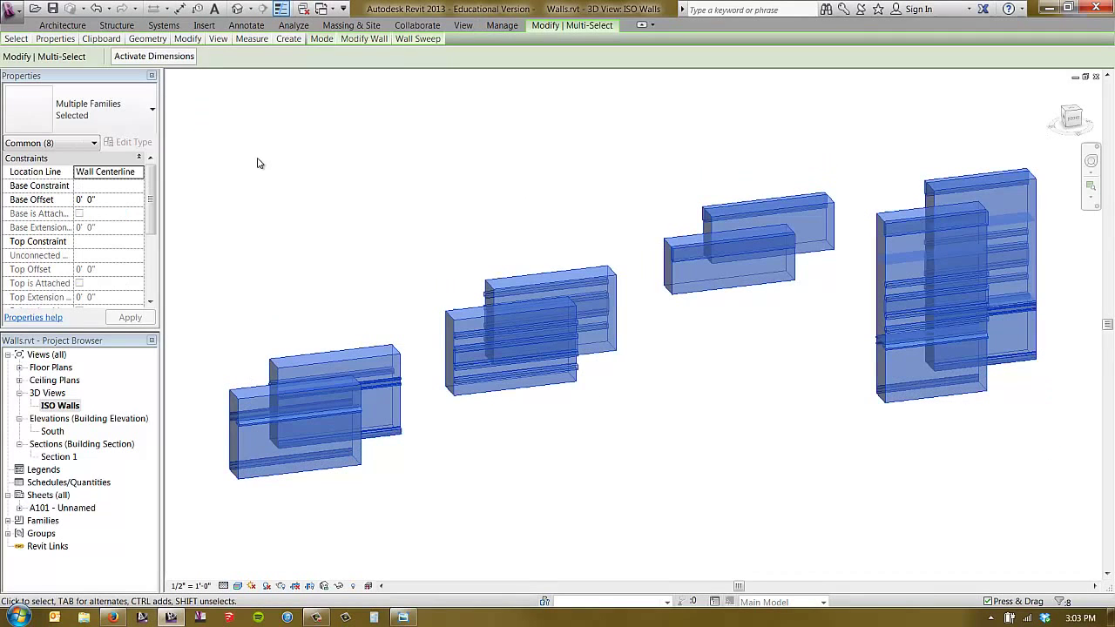
# Change all selected walls to the Generic - 8" - Filled type.
pyautogui.click(146, 120)
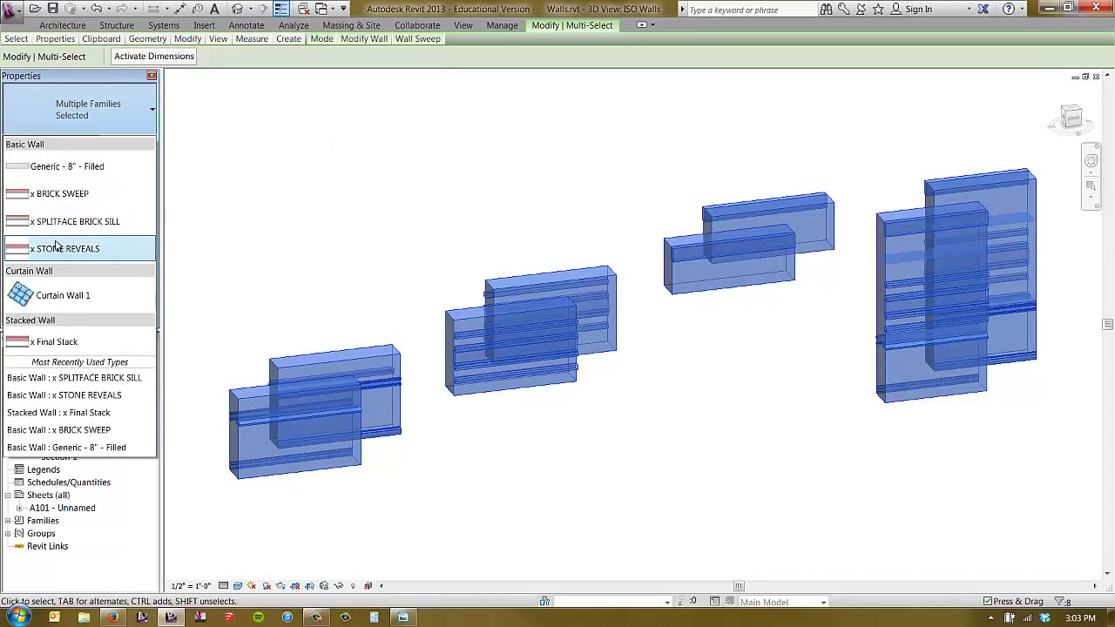
pyautogui.click(110, 169)
pyautogui.click(392, 177)
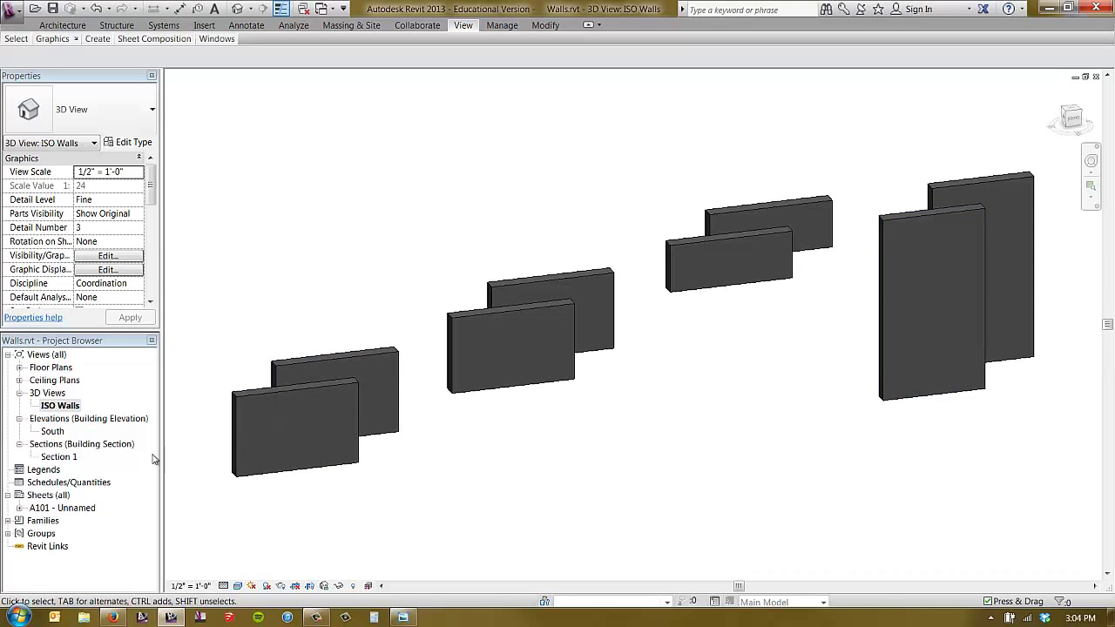
# Check Section 1, then return to the South elevation and zoom in.
pyautogui.doubleClick(58, 431)
pyautogui.doubleClick(58, 456)
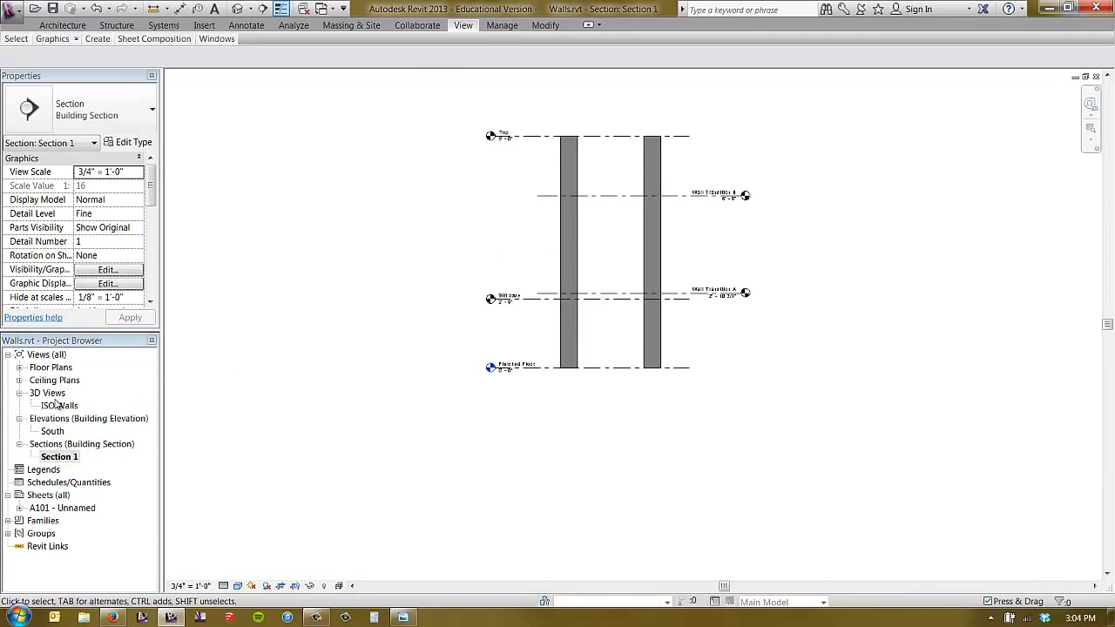
pyautogui.doubleClick(52, 431)
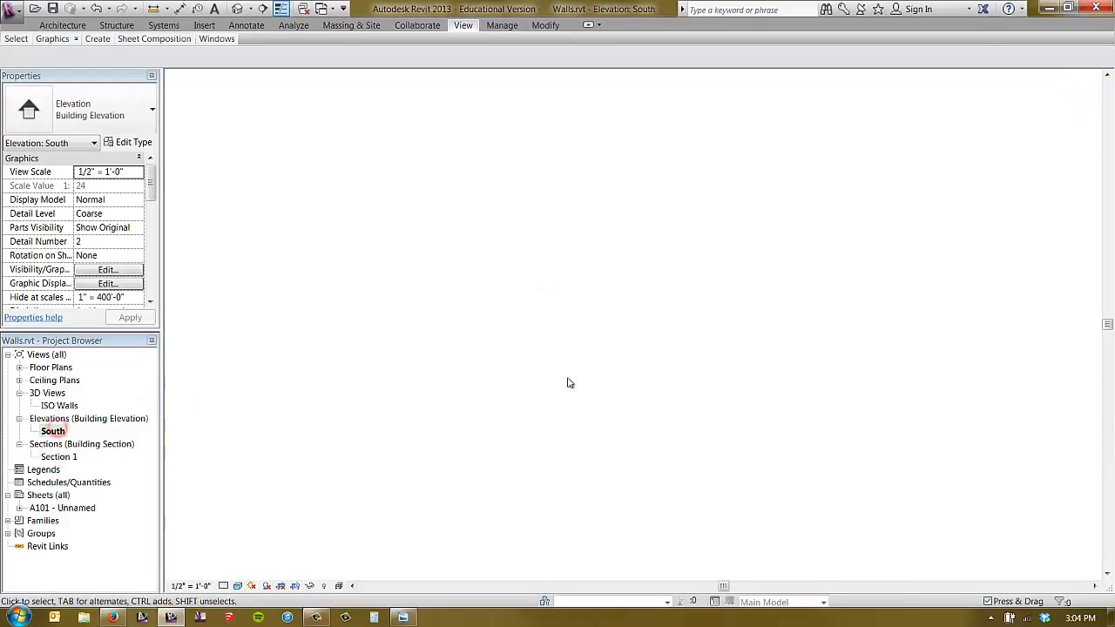
pyautogui.scroll(3, 282, 233)
pyautogui.scroll(3, 282, 239)
# Select the two left walls and duplicate their type as 'a Splitface Brick Sill'.
pyautogui.scroll(-2, 361, 179)
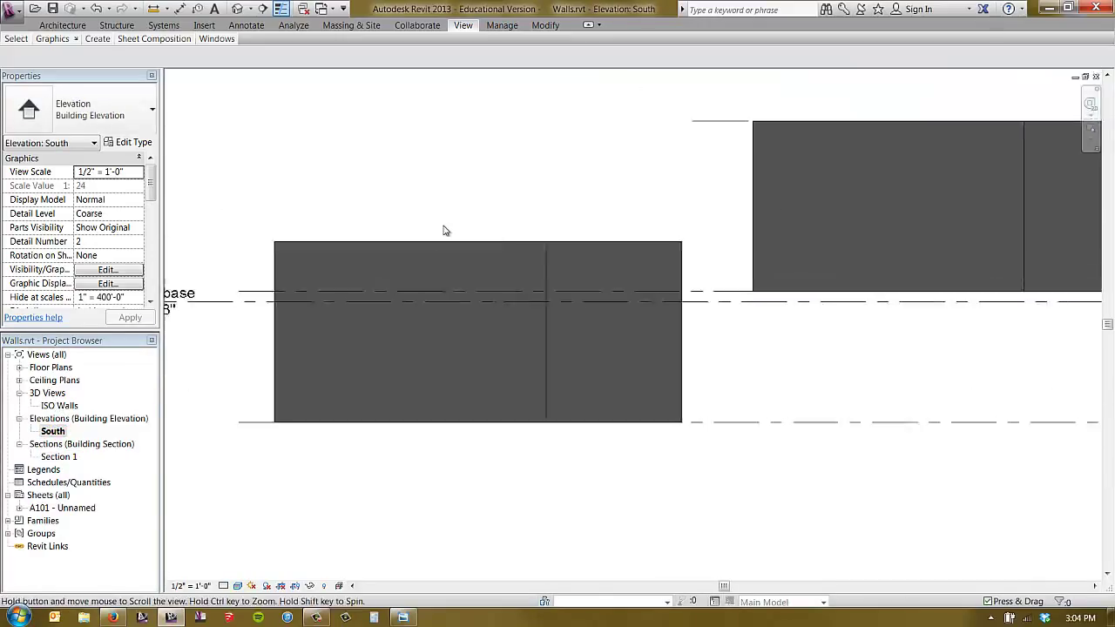
pyautogui.click(563, 183)
pyautogui.moveTo(489, 250); pyautogui.dragTo(479, 250)
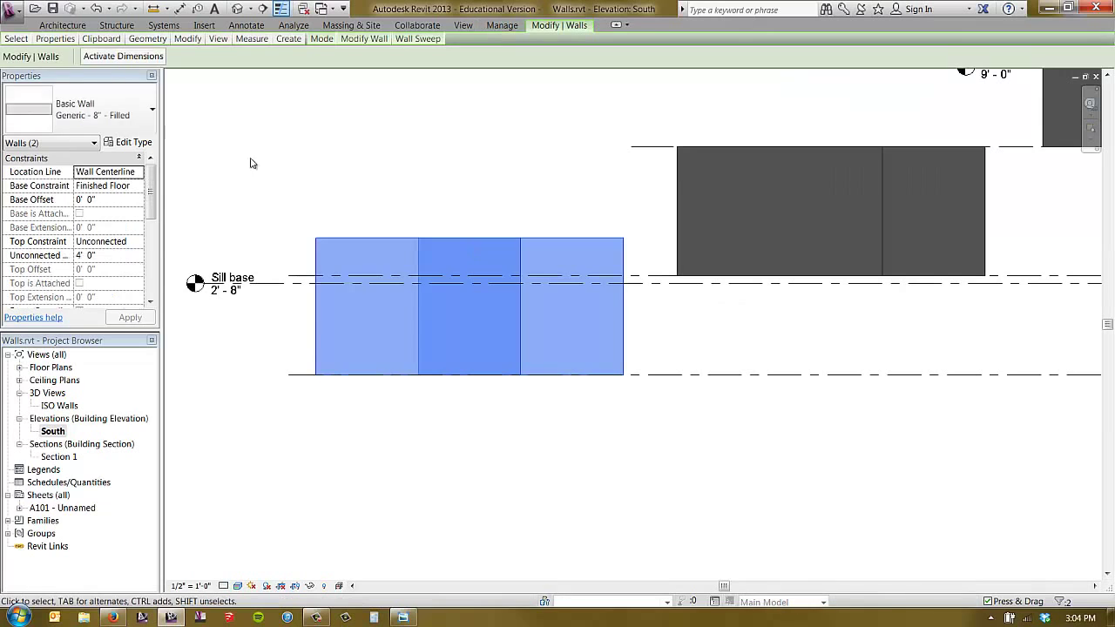
pyautogui.click(122, 142)
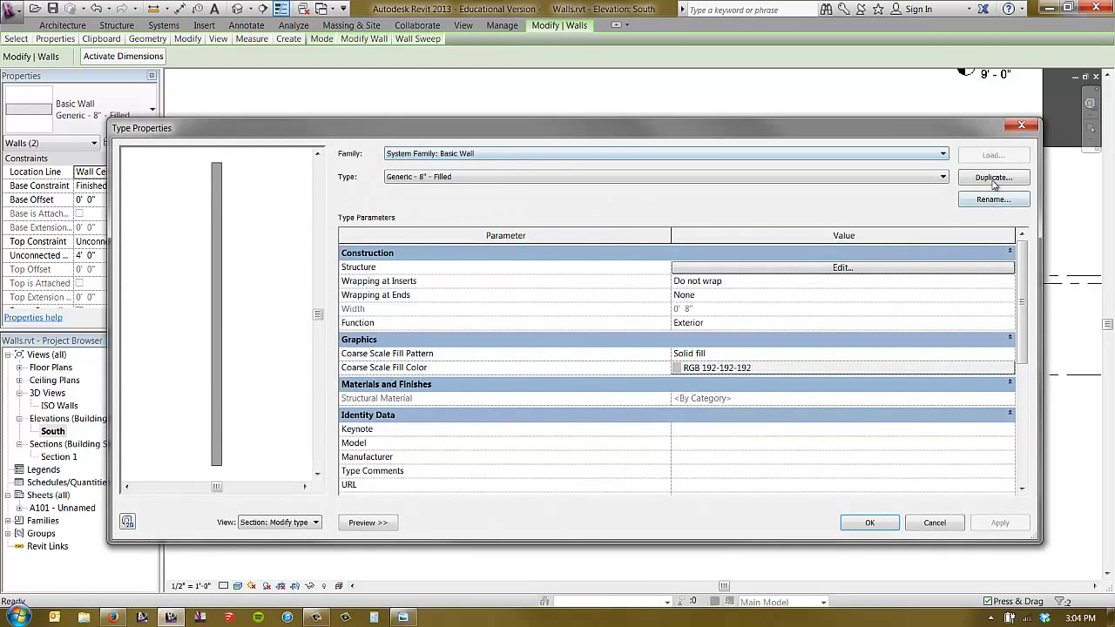
pyautogui.click(991, 178)
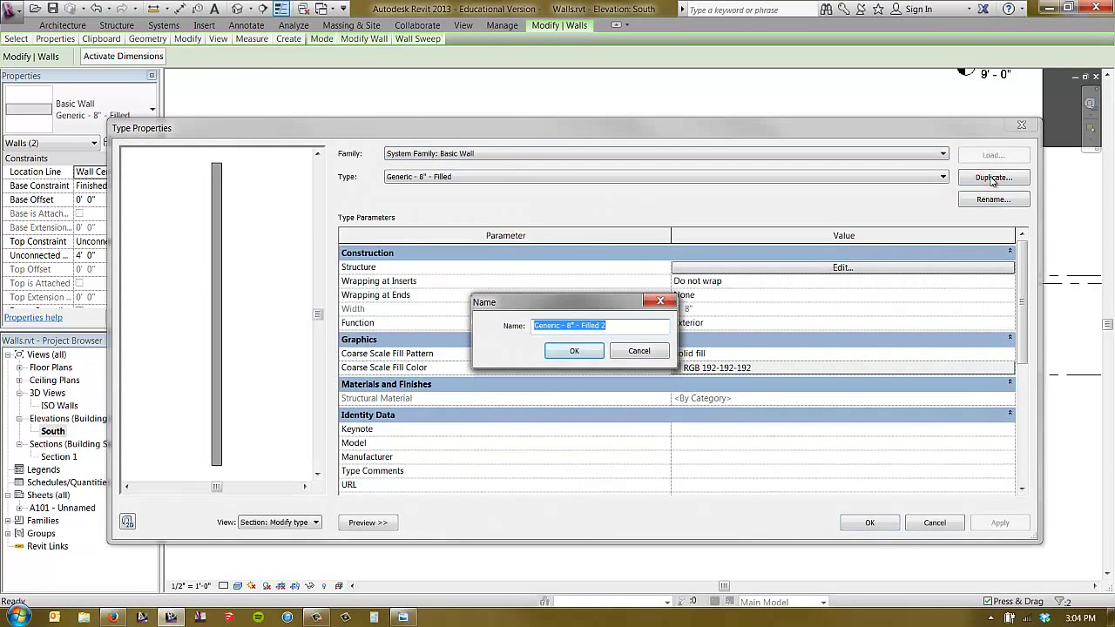
pyautogui.write('A')
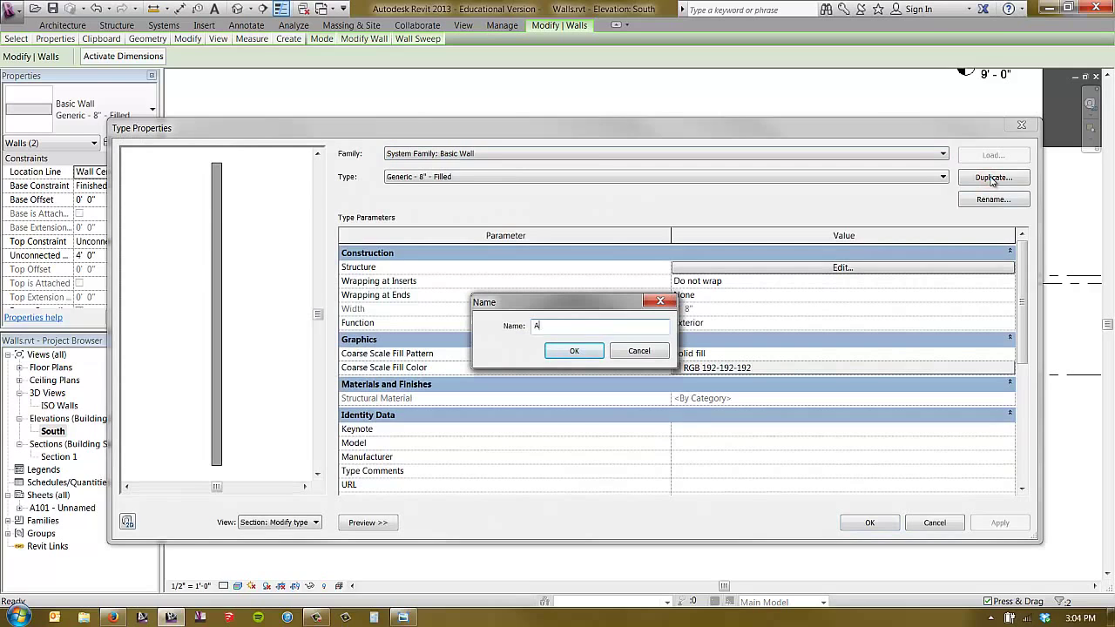
pyautogui.press('BackSpace')
pyautogui.write('a Splitface Brick Sill')
pyautogui.click(574, 350)
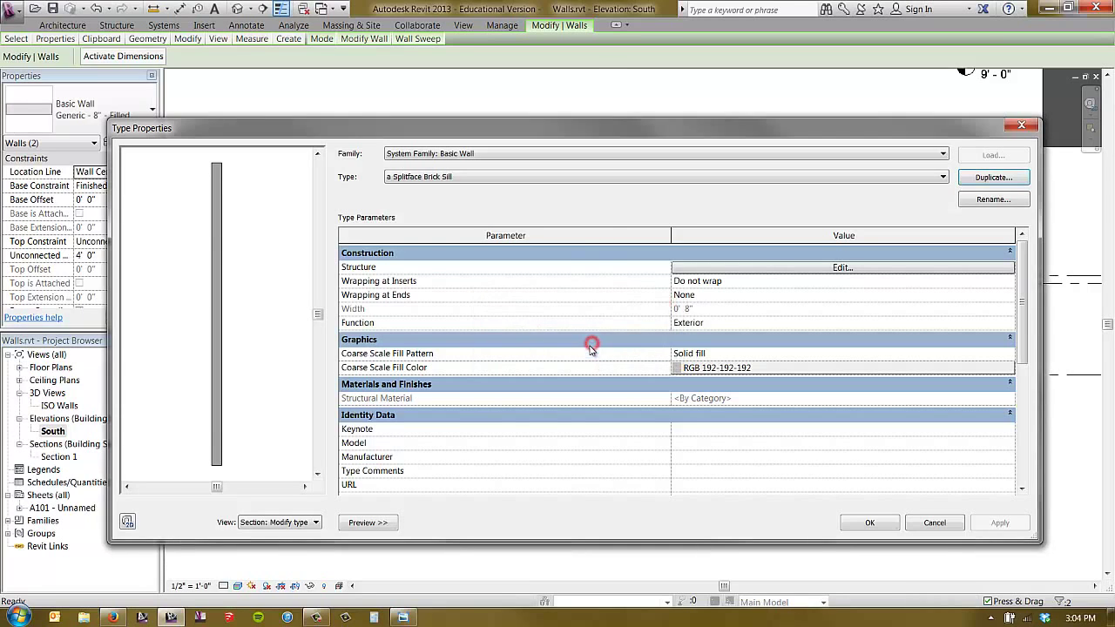
# Set the wall's structure layer thickness to 7 5/8".
pyautogui.click(765, 268)
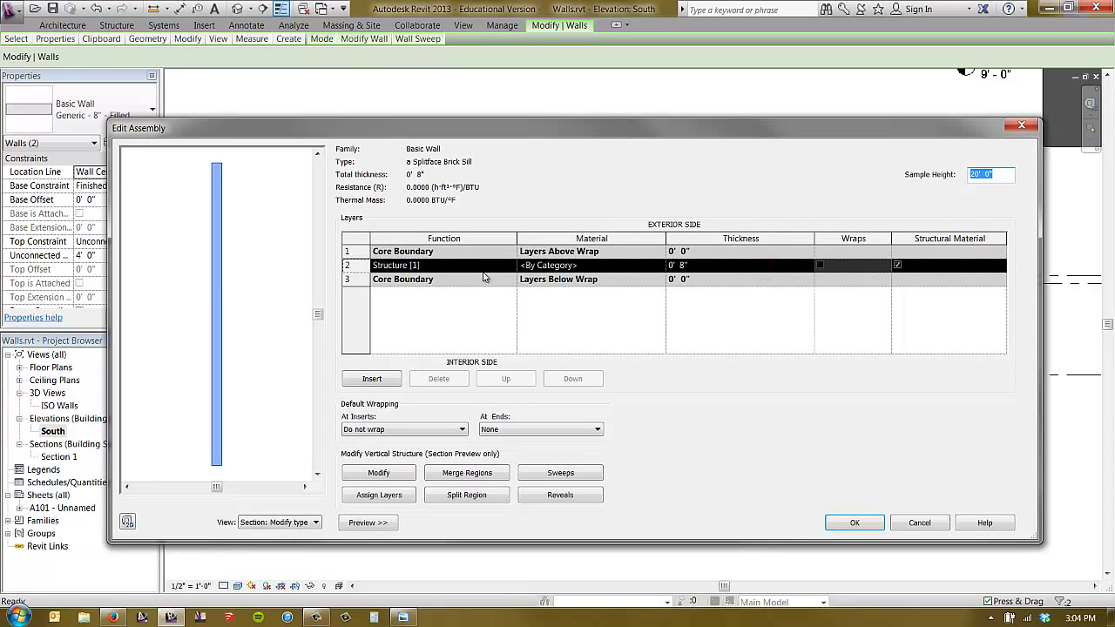
pyautogui.click(676, 265)
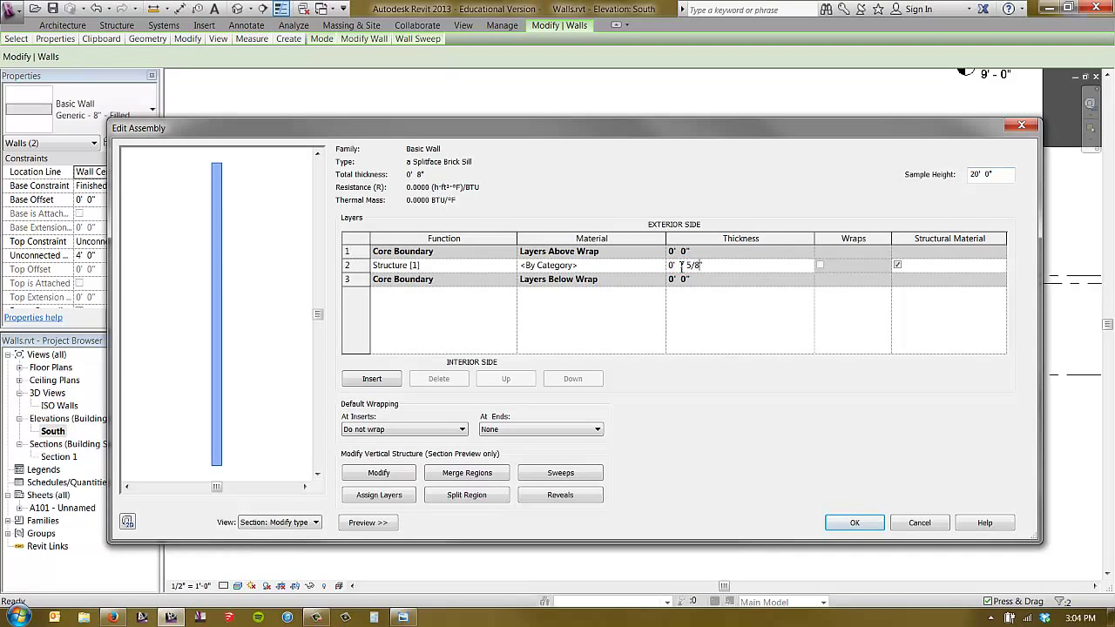
pyautogui.press('Tab')
# Assign CMU, Lightweight to the structure layer and insert a new layer.
pyautogui.click(592, 265)
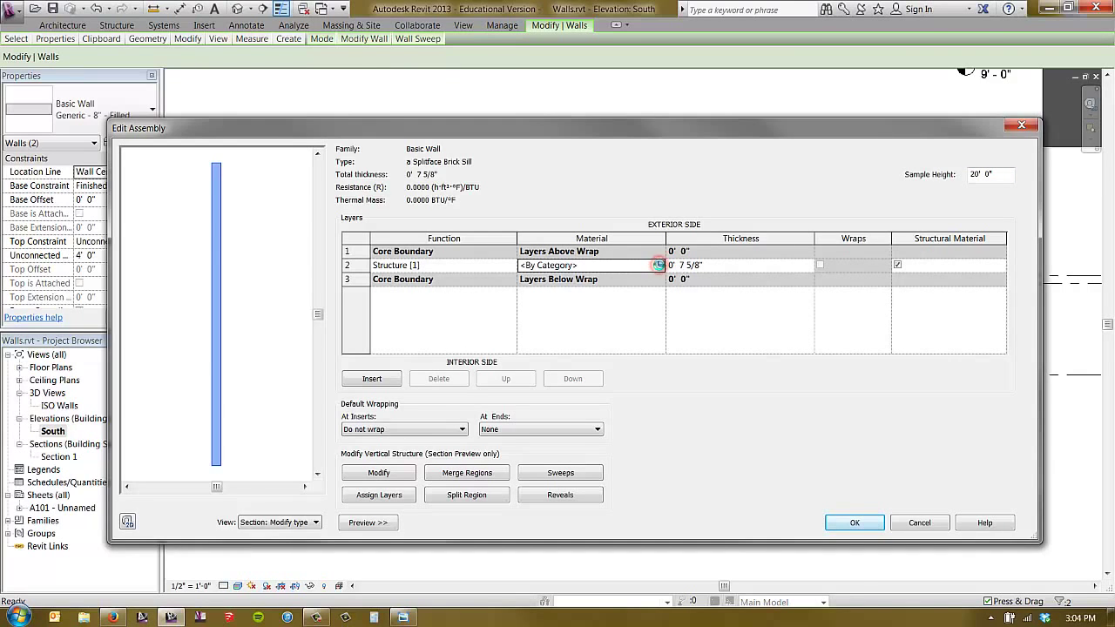
pyautogui.click(660, 265)
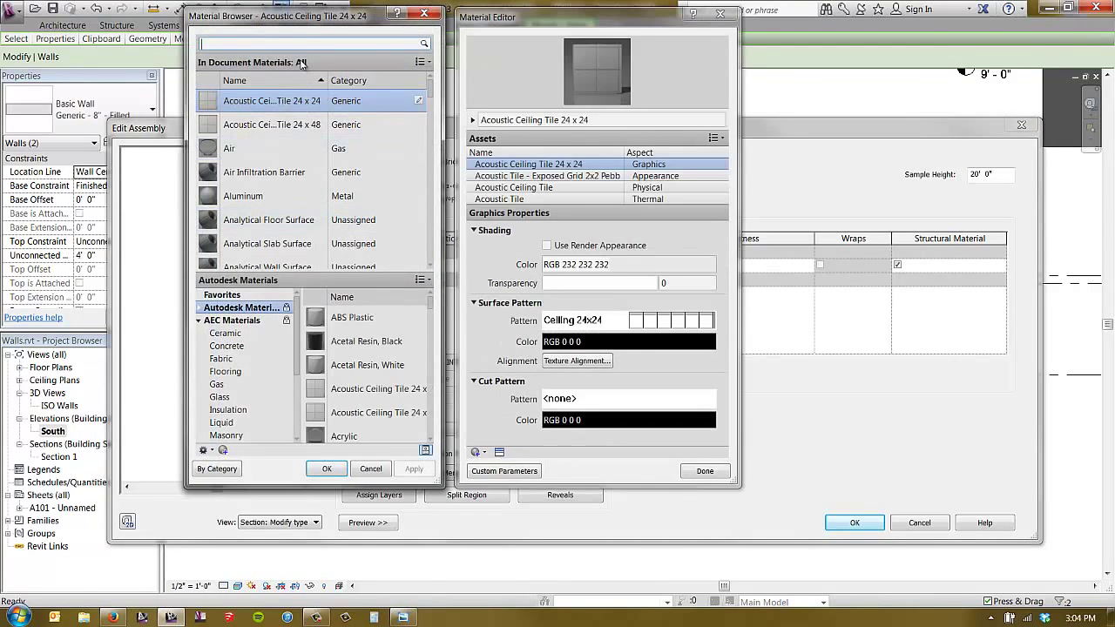
pyautogui.click(299, 42)
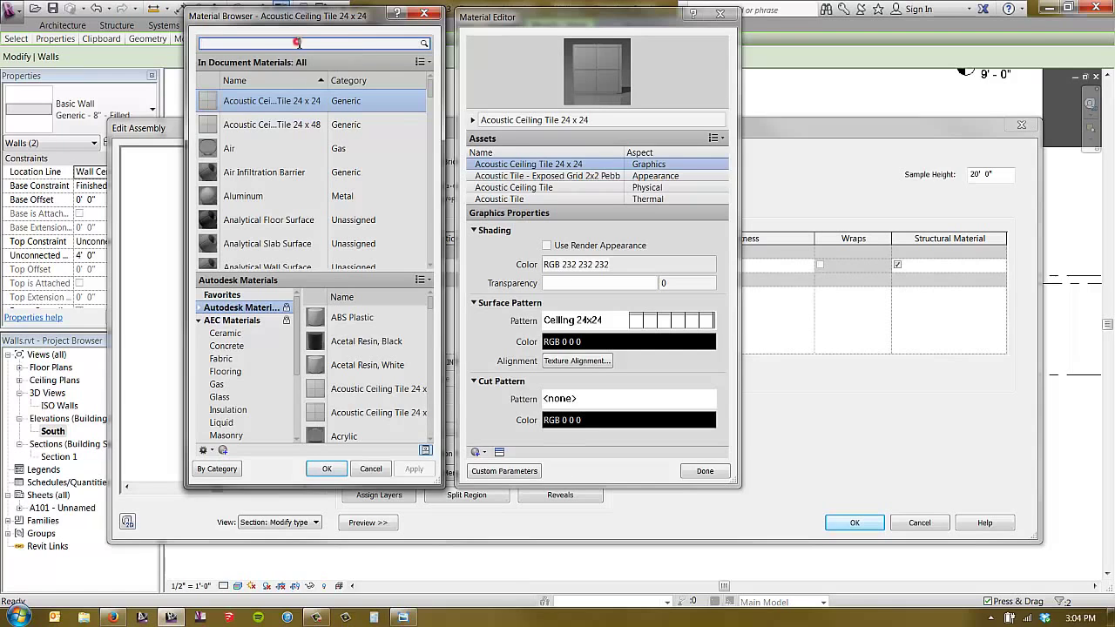
pyautogui.write('cmu')
pyautogui.click(252, 123)
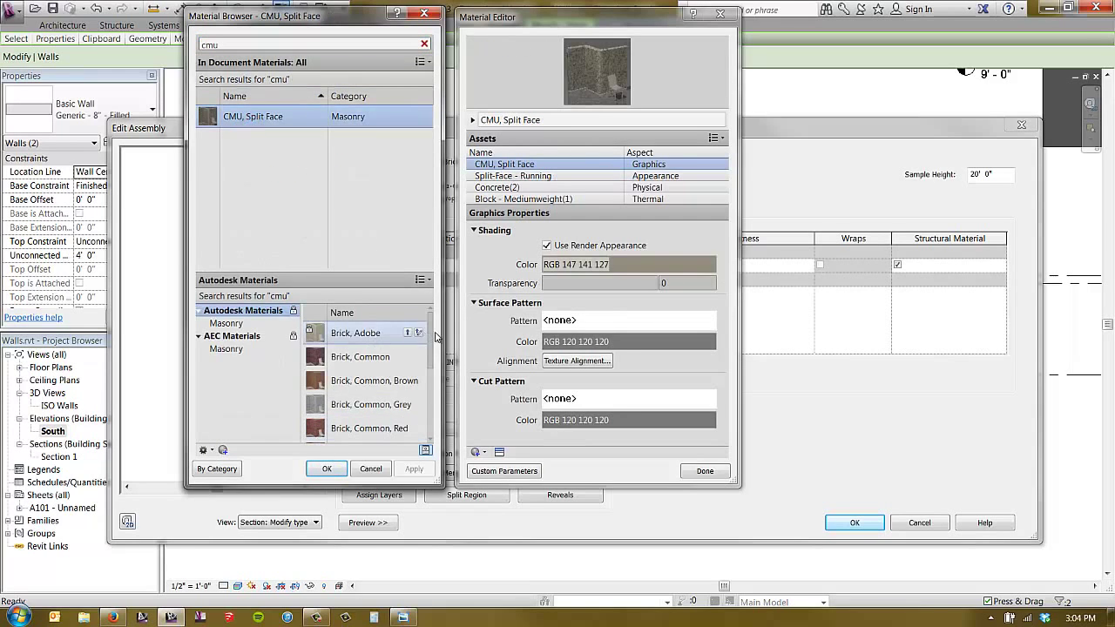
pyautogui.scroll(-4, 435, 337)
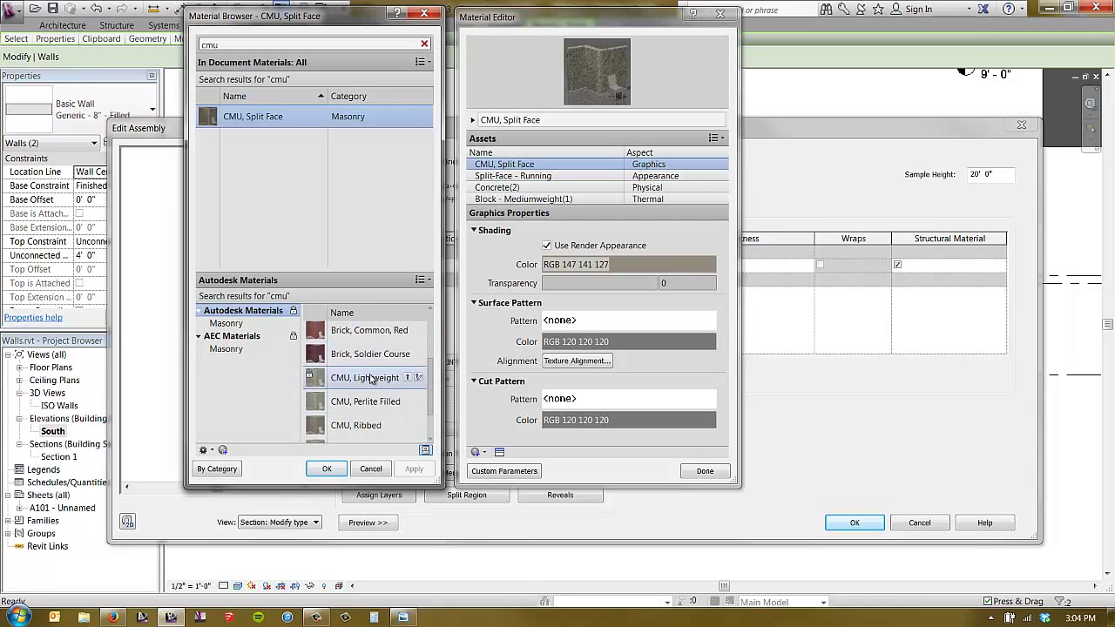
pyautogui.click(370, 377)
pyautogui.click(406, 377)
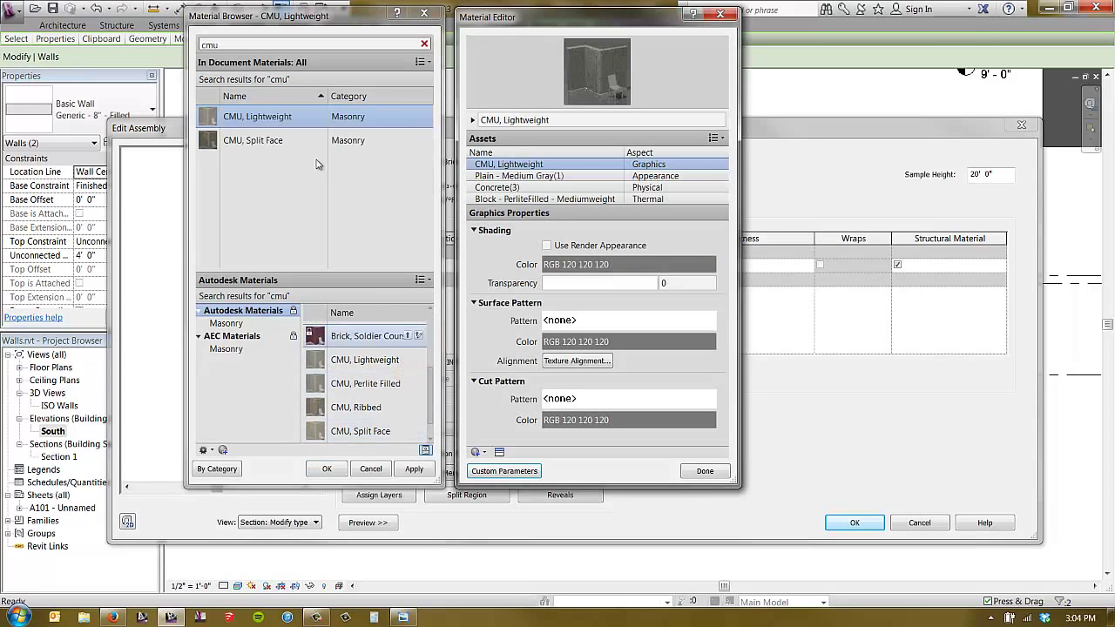
pyautogui.click(327, 468)
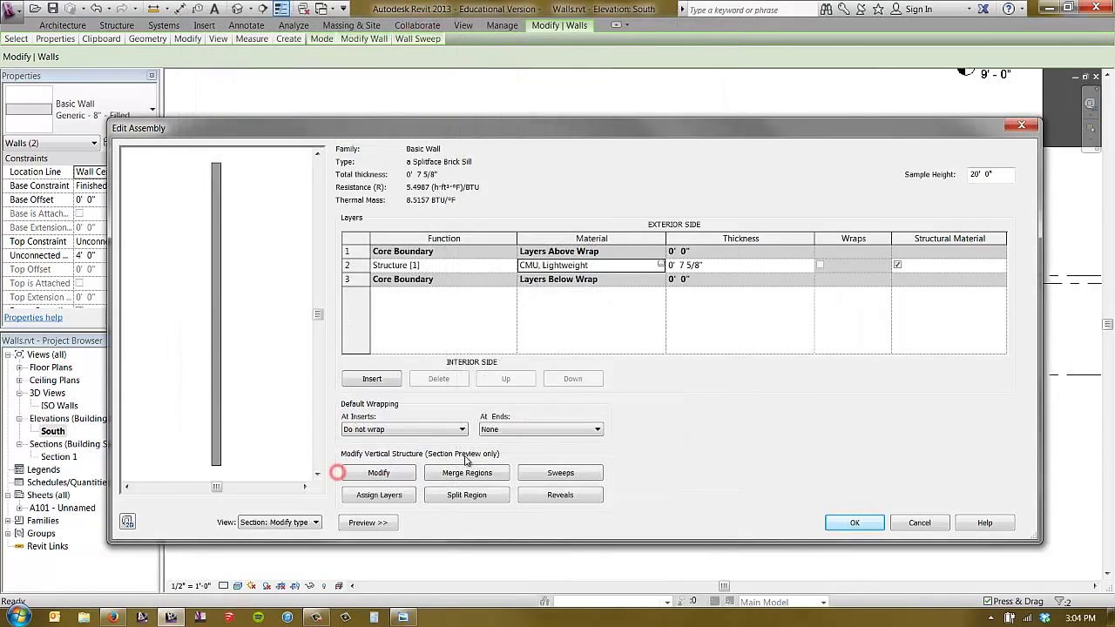
pyautogui.click(446, 312)
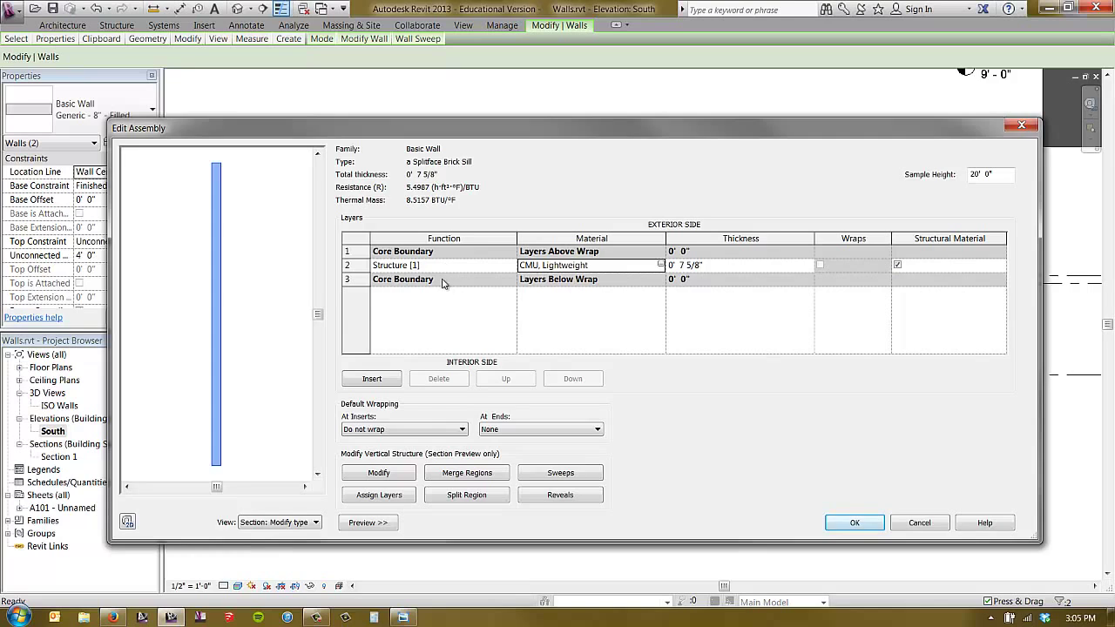
pyautogui.click(371, 379)
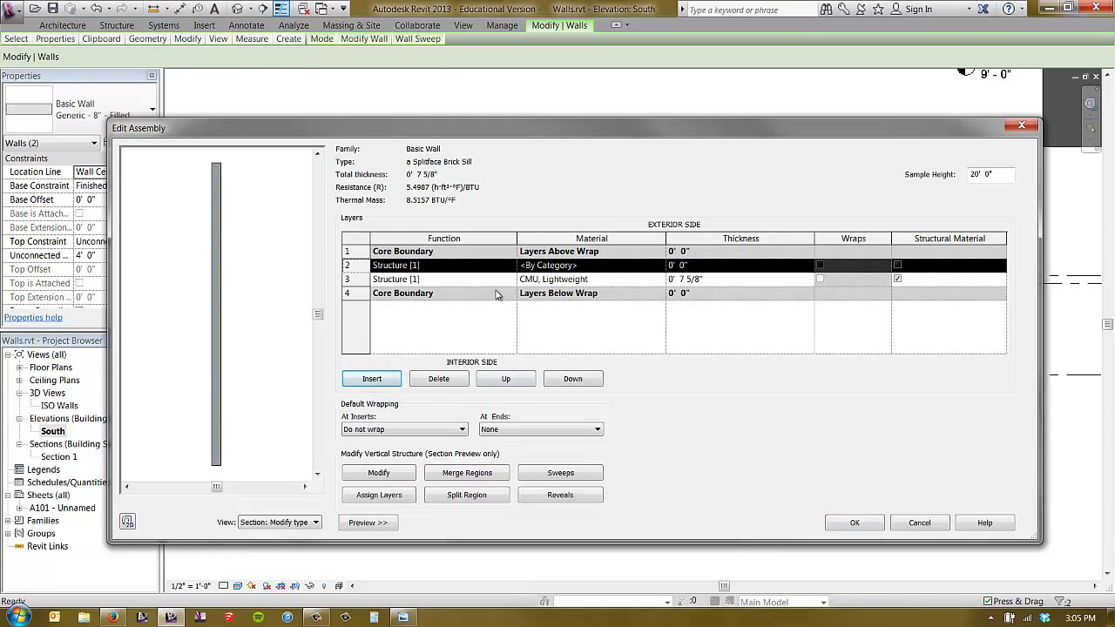
# Set the new layer's material to Rigid insulation.
pyautogui.click(663, 266)
pyautogui.click(660, 265)
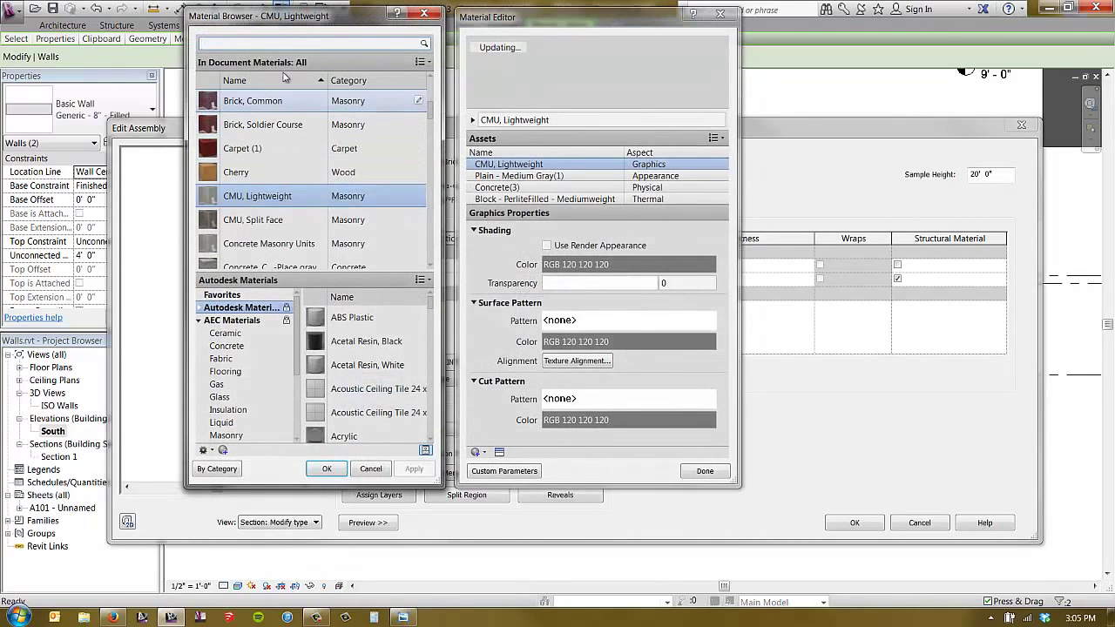
pyautogui.click(288, 43)
pyautogui.write('r')
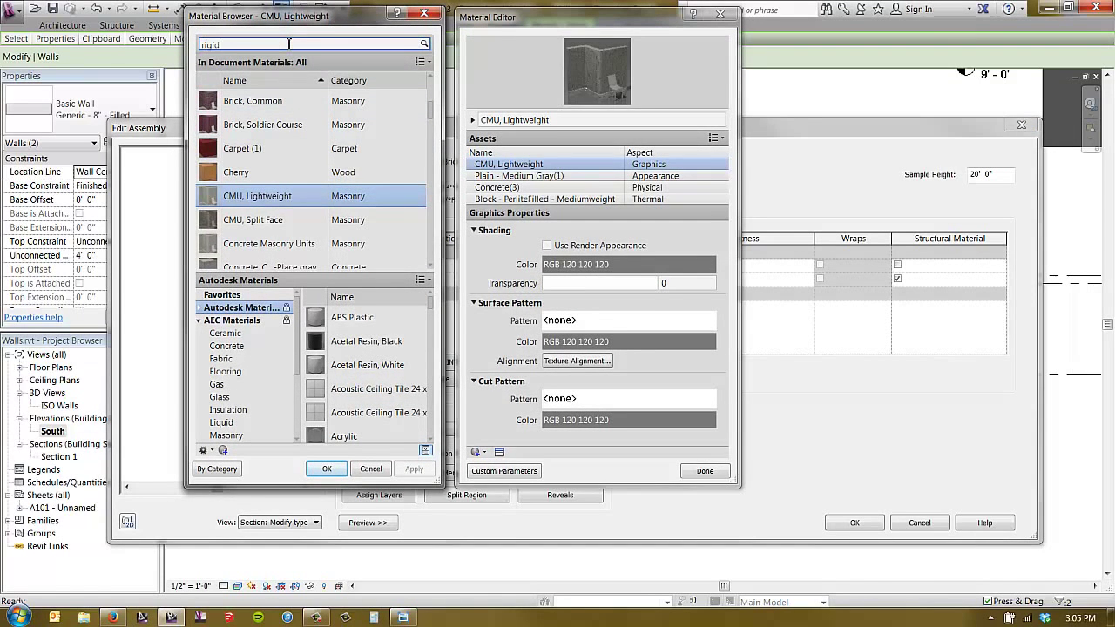
pyautogui.write('igid')
pyautogui.click(262, 117)
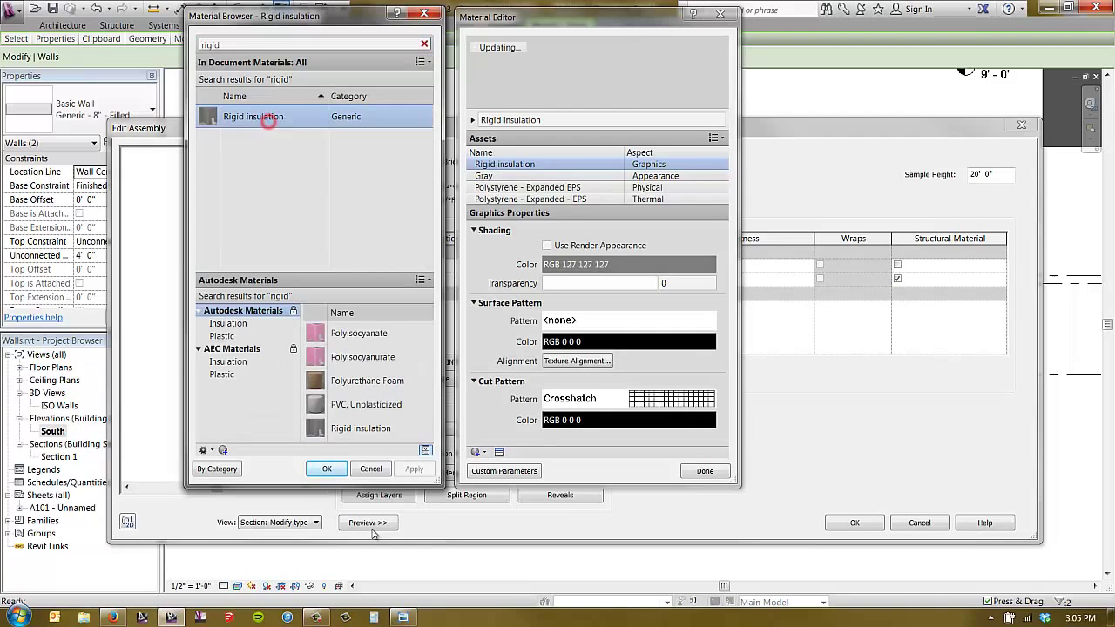
pyautogui.click(327, 470)
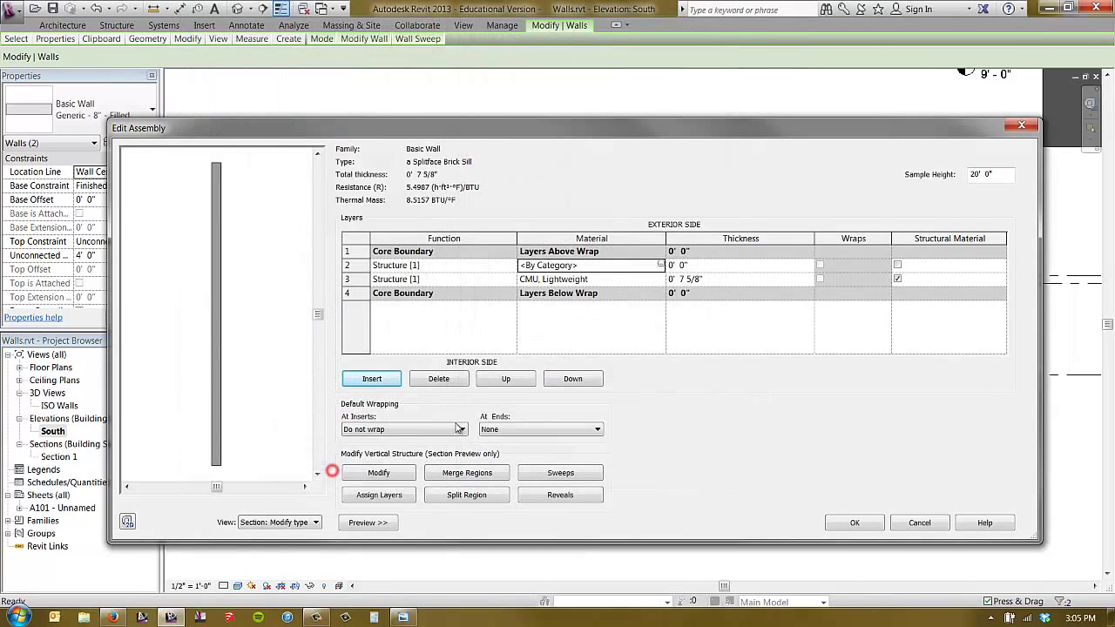
# Add another layer with Air as its material.
pyautogui.click(391, 383)
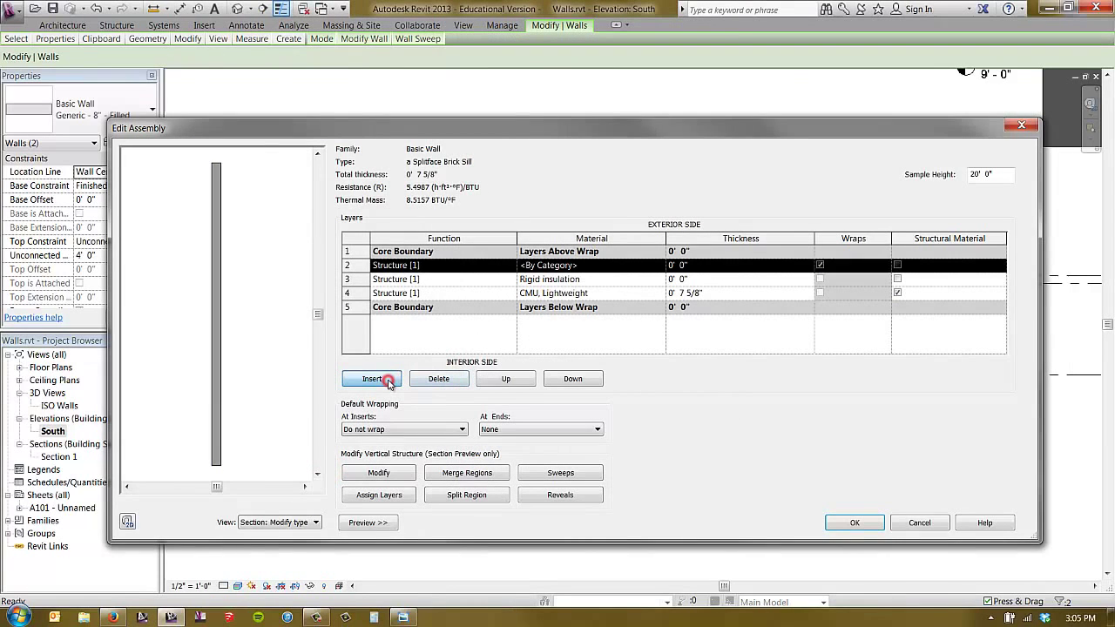
pyautogui.click(573, 263)
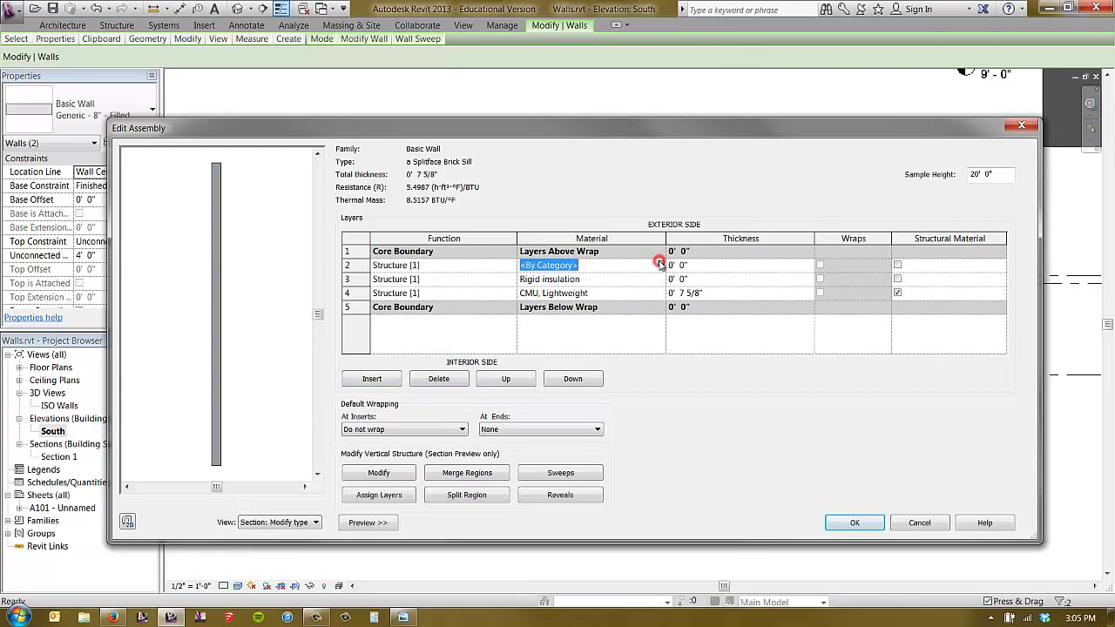
pyautogui.click(659, 264)
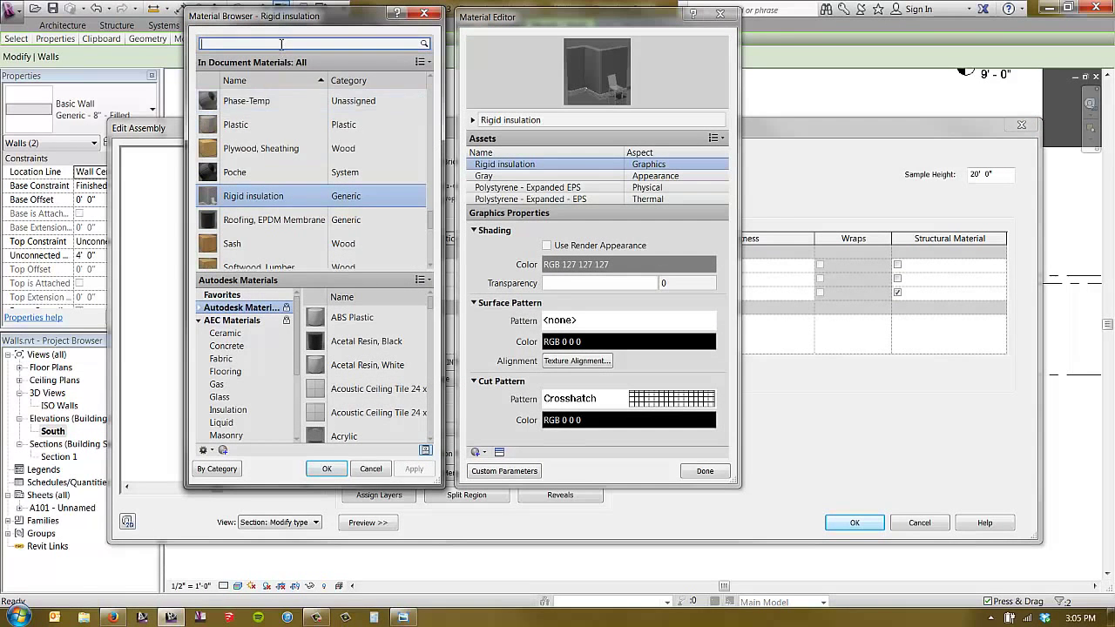
pyautogui.click(280, 44)
pyautogui.write('a')
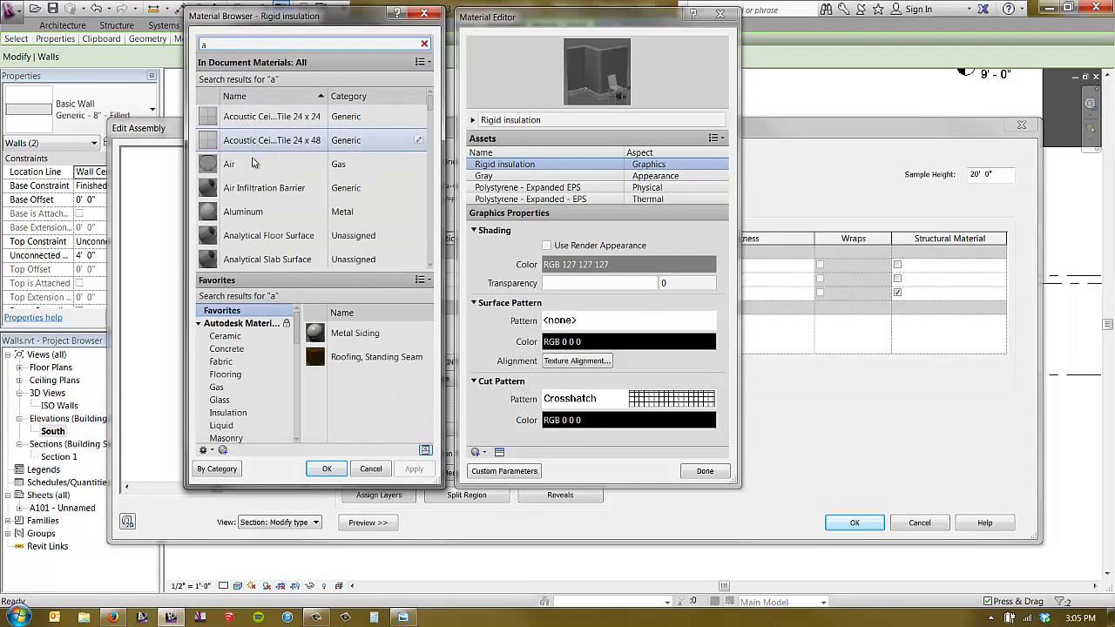
pyautogui.click(253, 164)
pyautogui.click(324, 469)
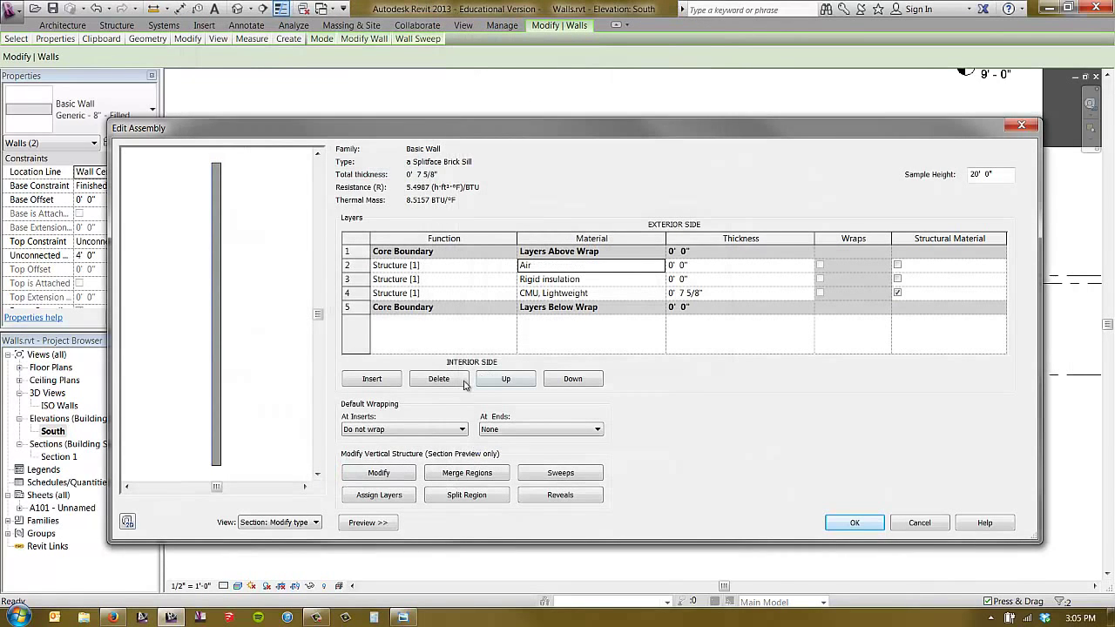
# Add a Vapor Retarder layer above Air, then insert one more empty layer.
pyautogui.click(399, 382)
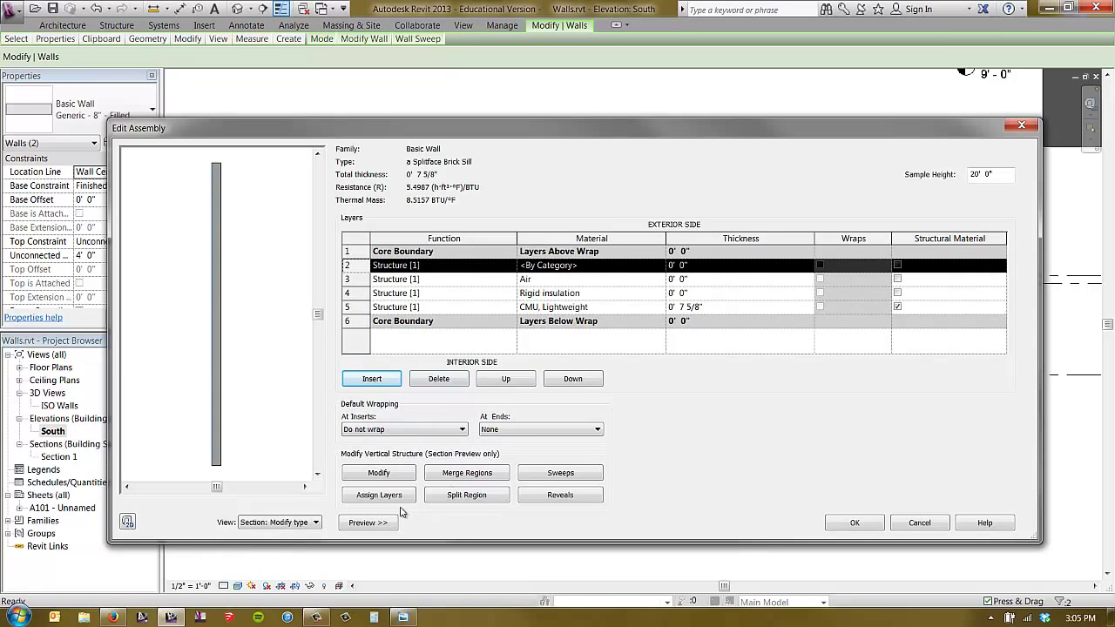
pyautogui.click(664, 270)
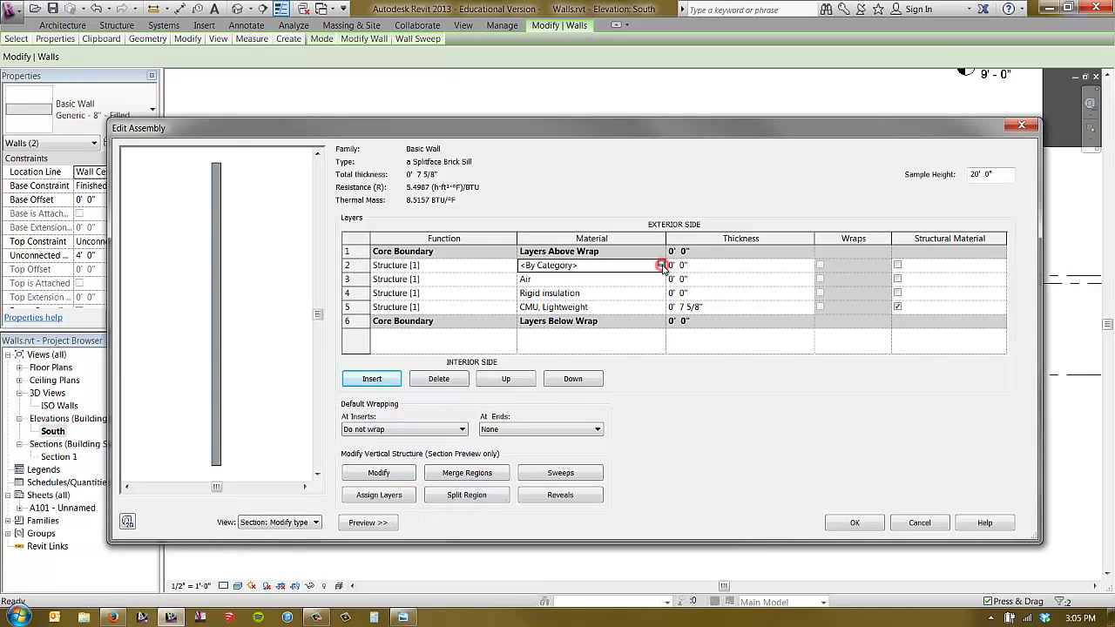
pyautogui.click(660, 265)
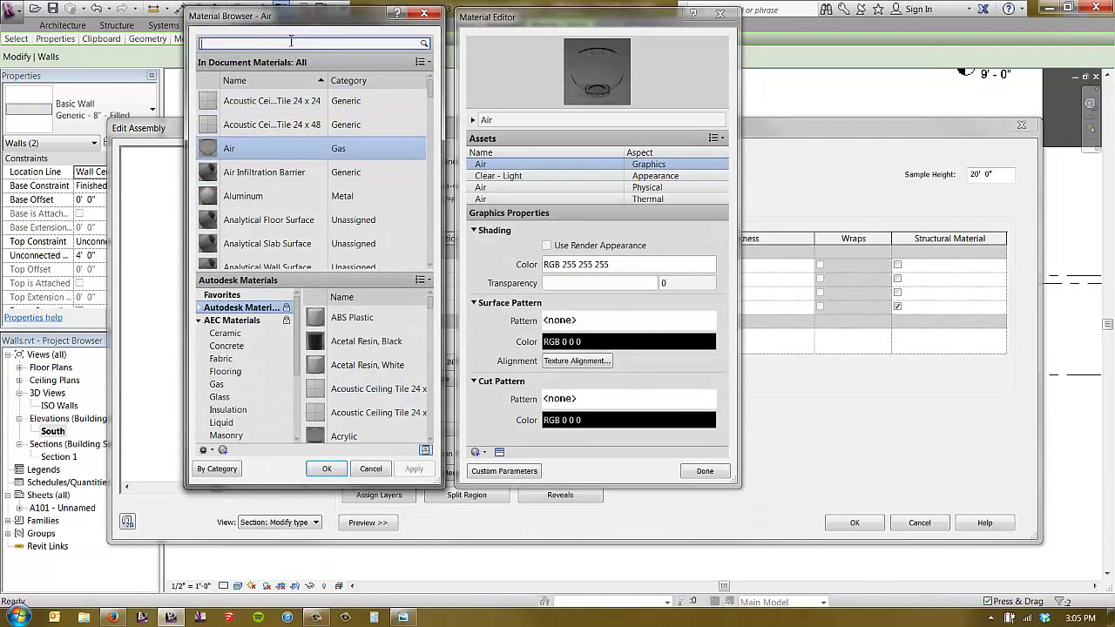
pyautogui.write('va')
pyautogui.click(281, 122)
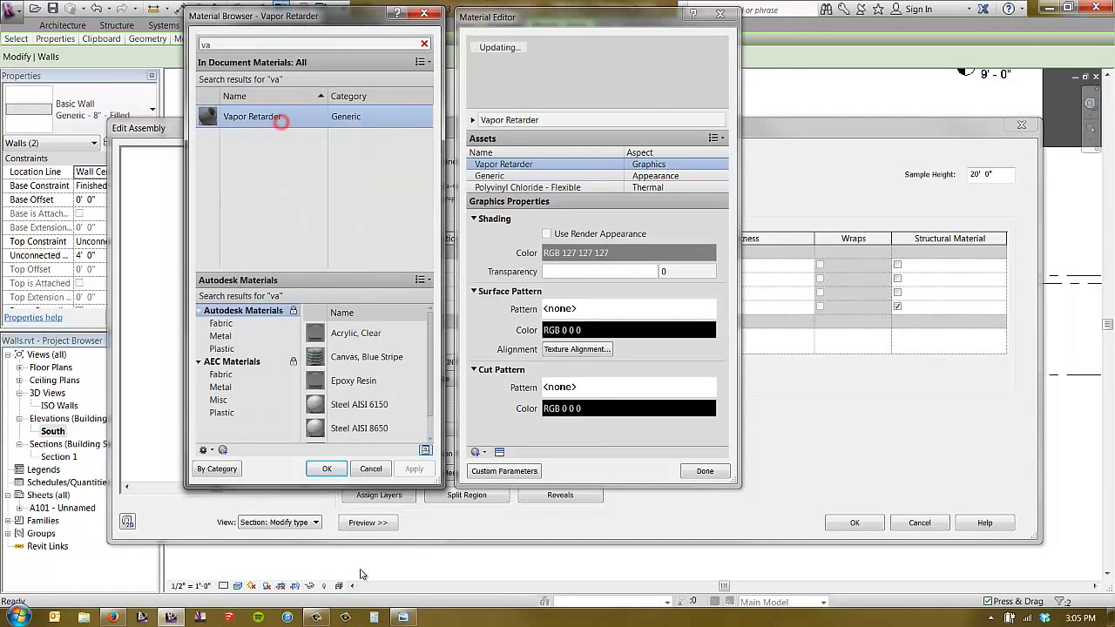
pyautogui.click(324, 468)
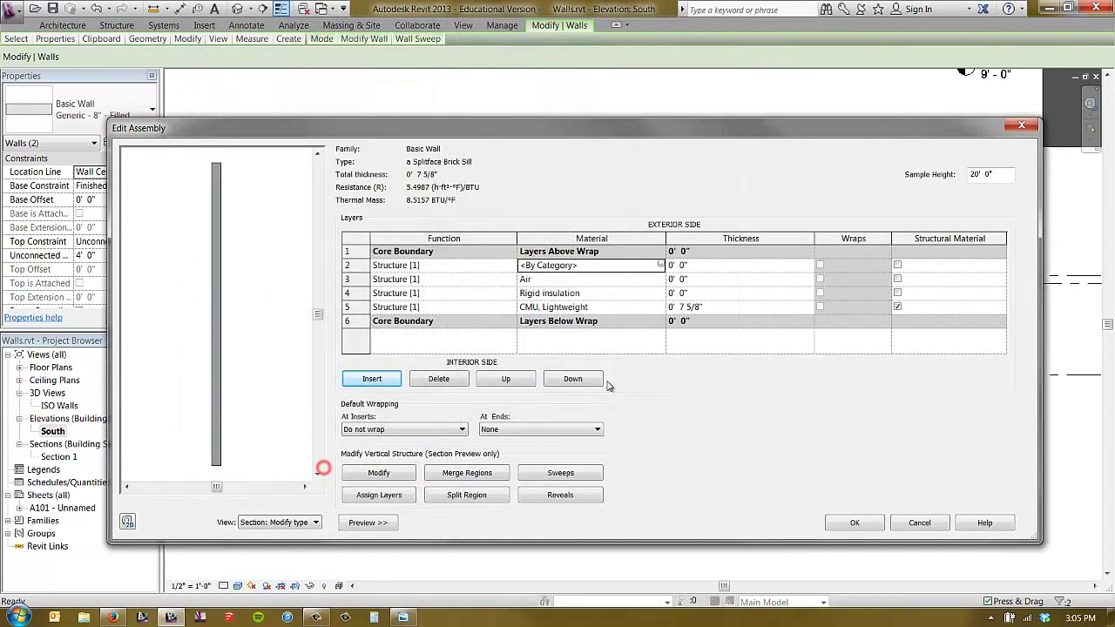
pyautogui.click(374, 380)
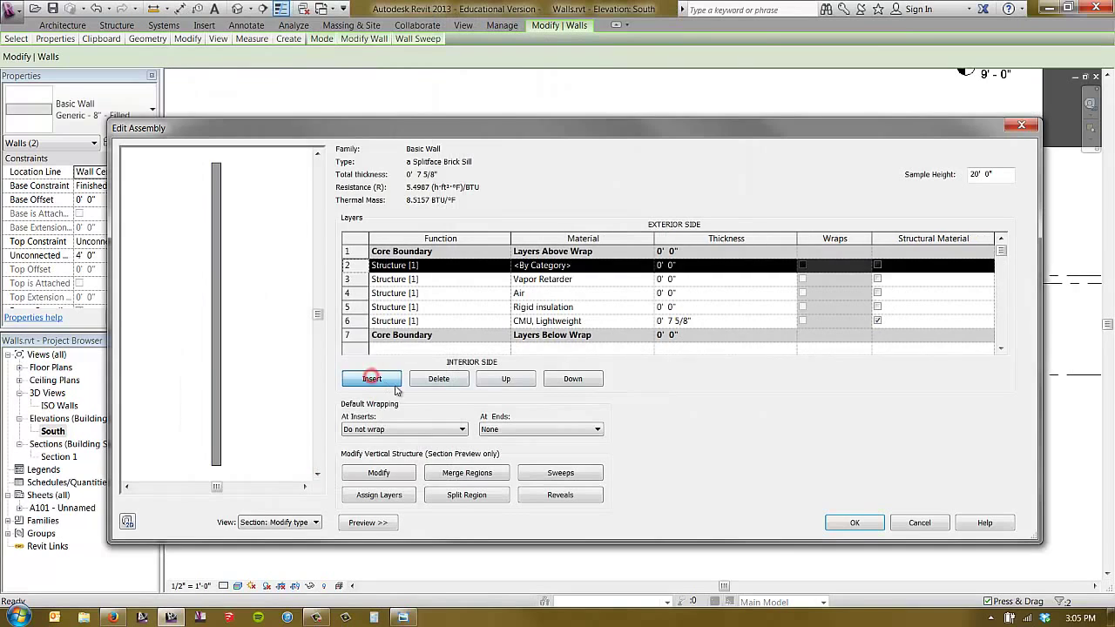
# Set the newest layer's material to CMU, Split Face.
pyautogui.click(647, 265)
pyautogui.click(649, 265)
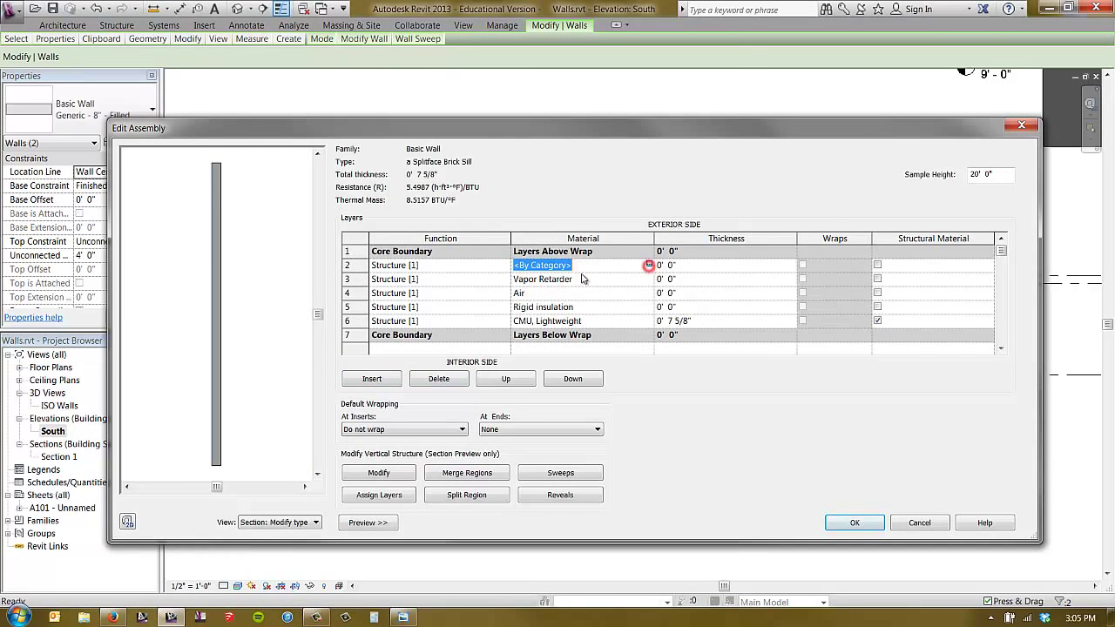
pyautogui.write('split')
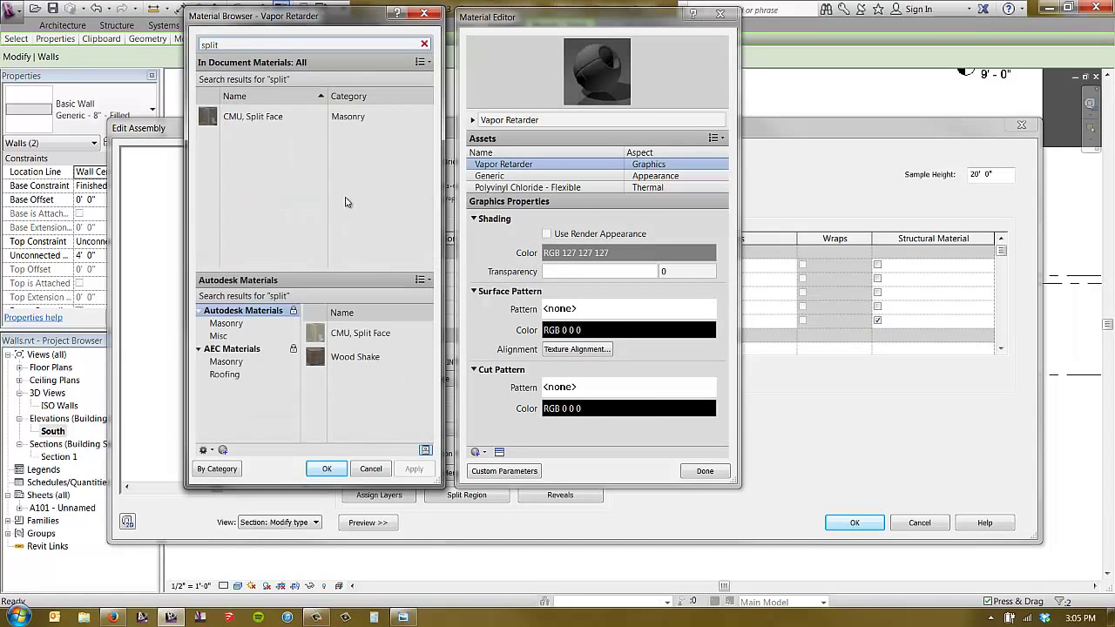
pyautogui.click(287, 119)
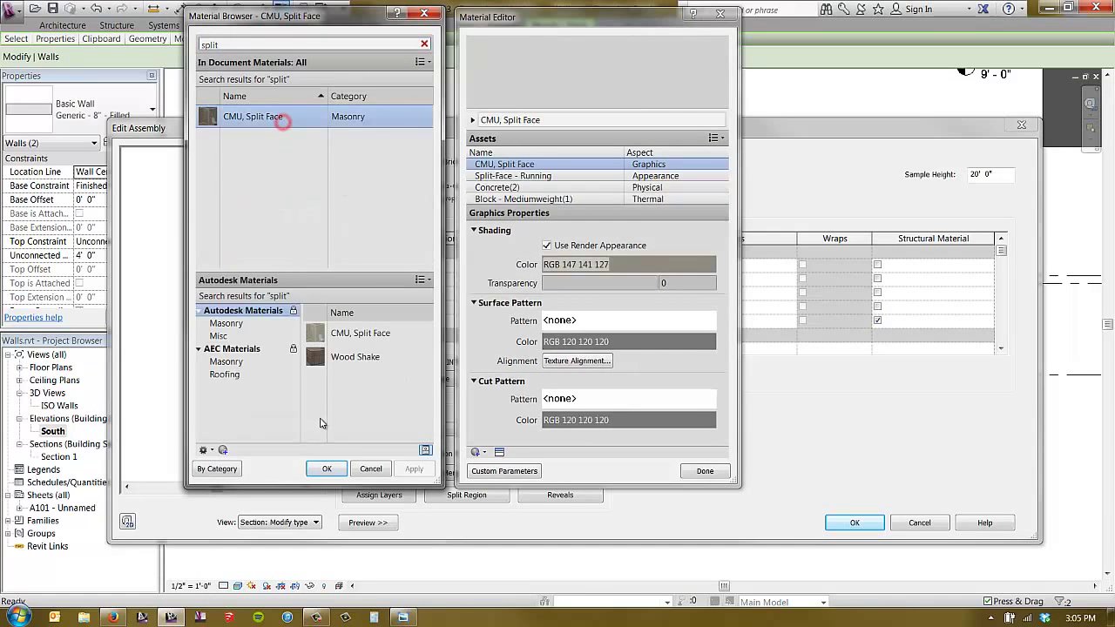
pyautogui.click(324, 470)
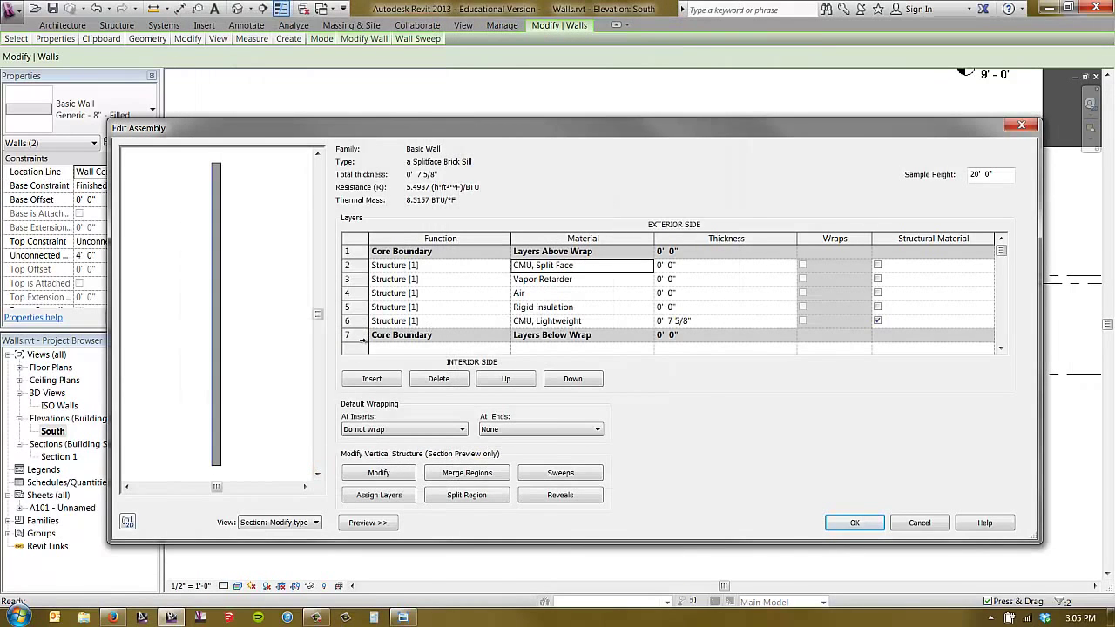
# Move Rigid insulation and CMU, Split Face outside the core, Split Face outermost.
pyautogui.click(349, 306)
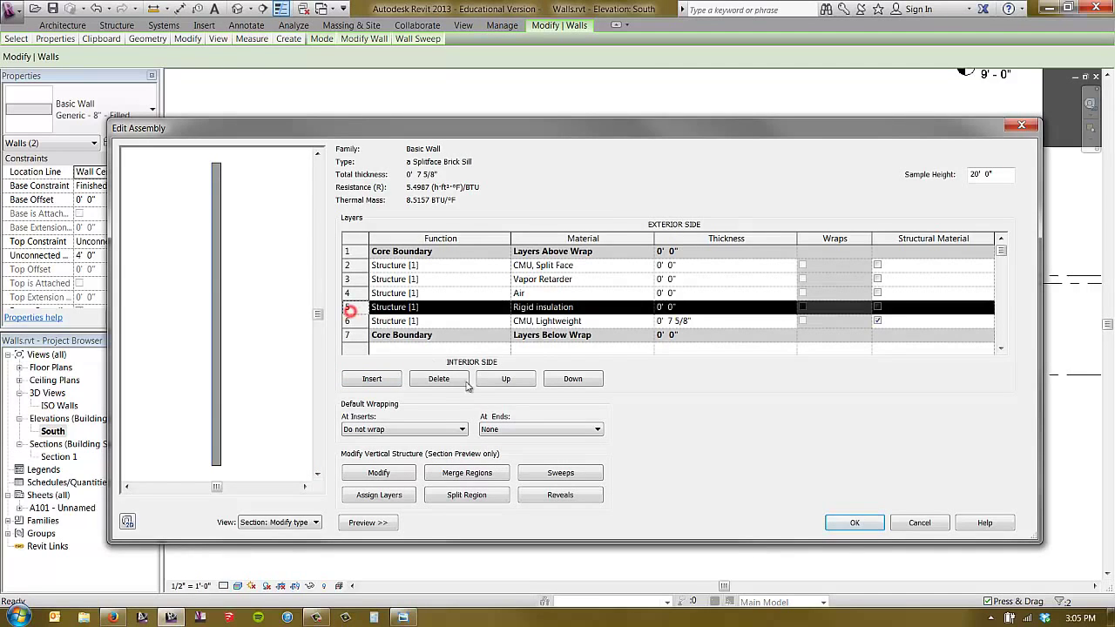
pyautogui.click(506, 380)
pyautogui.click(506, 380)
pyautogui.click(506, 380)
pyautogui.click(506, 379)
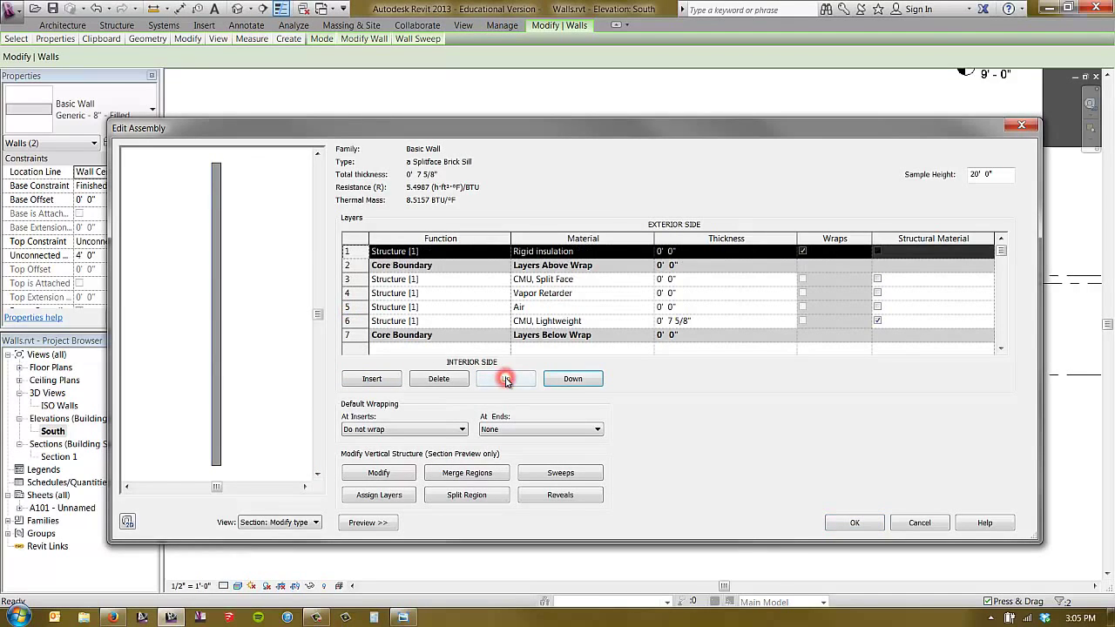
pyautogui.click(427, 280)
pyautogui.click(506, 379)
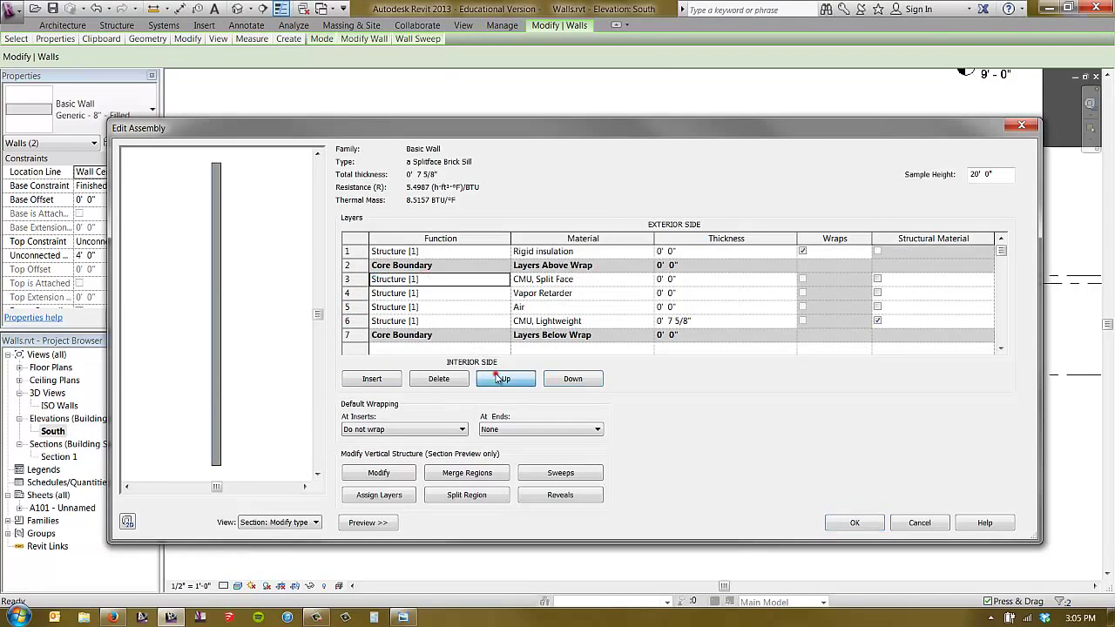
pyautogui.click(506, 379)
# Move Vapor Retarder and Air outside the core, with Rigid insulation next to the core.
pyautogui.click(449, 295)
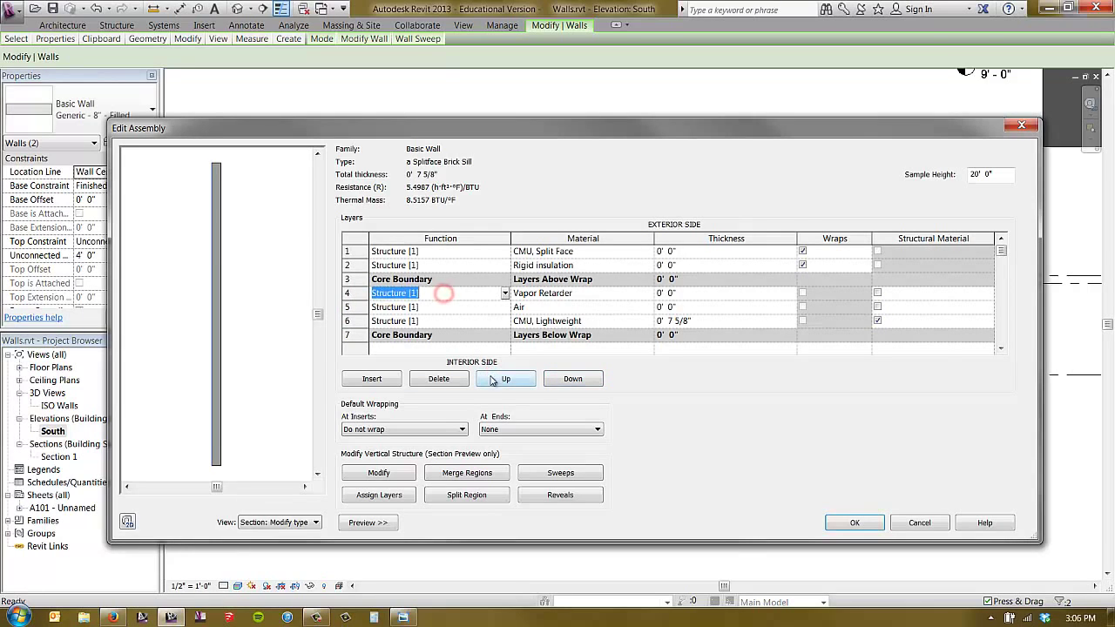
pyautogui.click(498, 380)
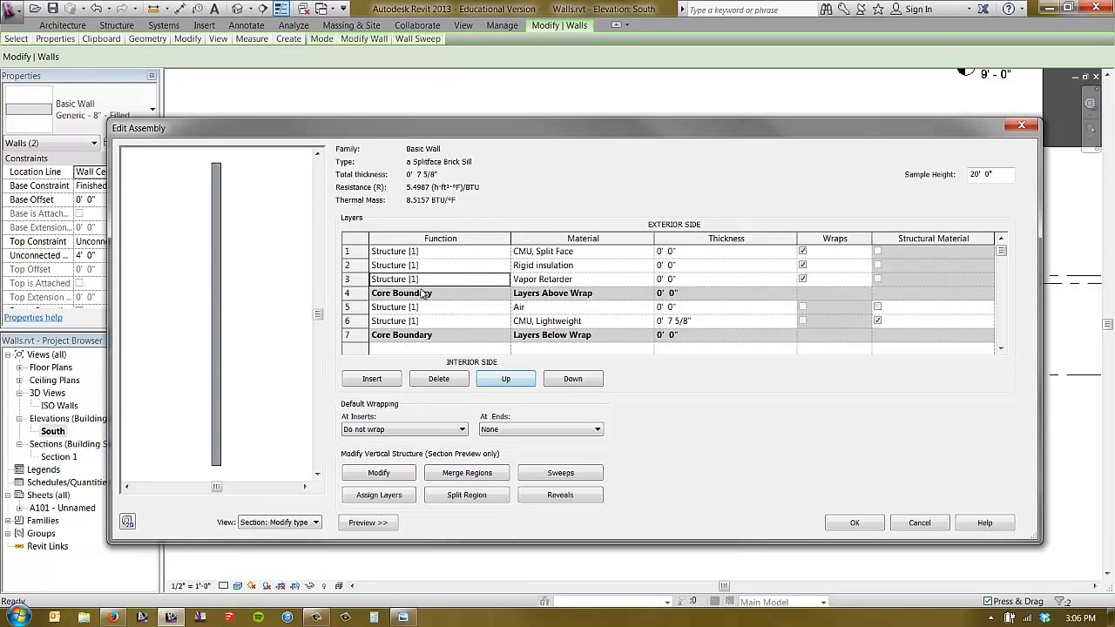
pyautogui.click(360, 306)
pyautogui.click(508, 378)
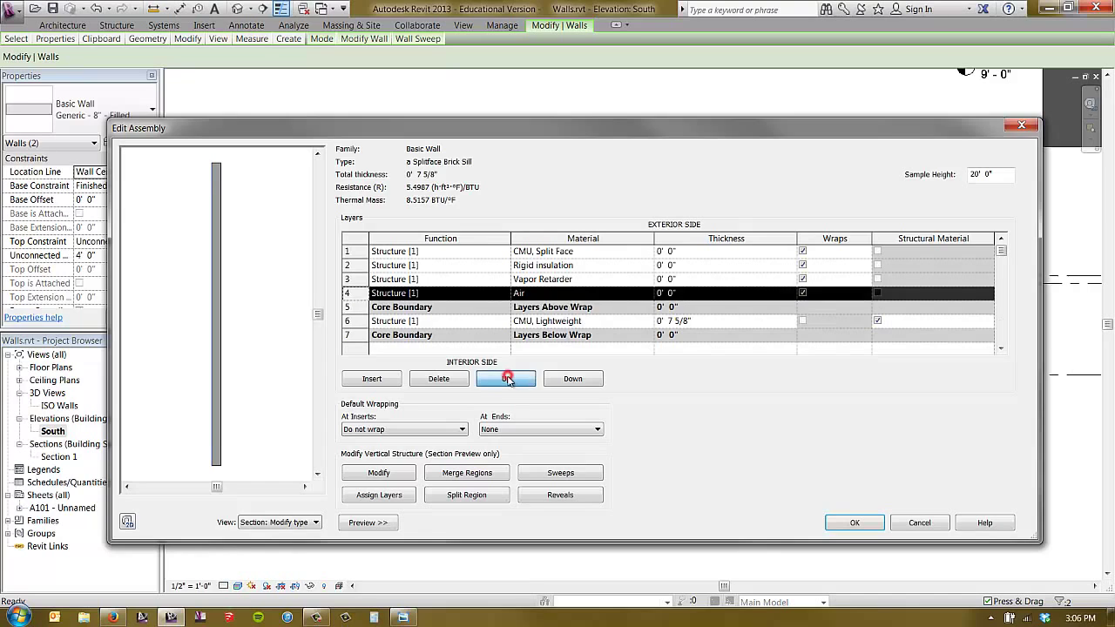
pyautogui.click(507, 378)
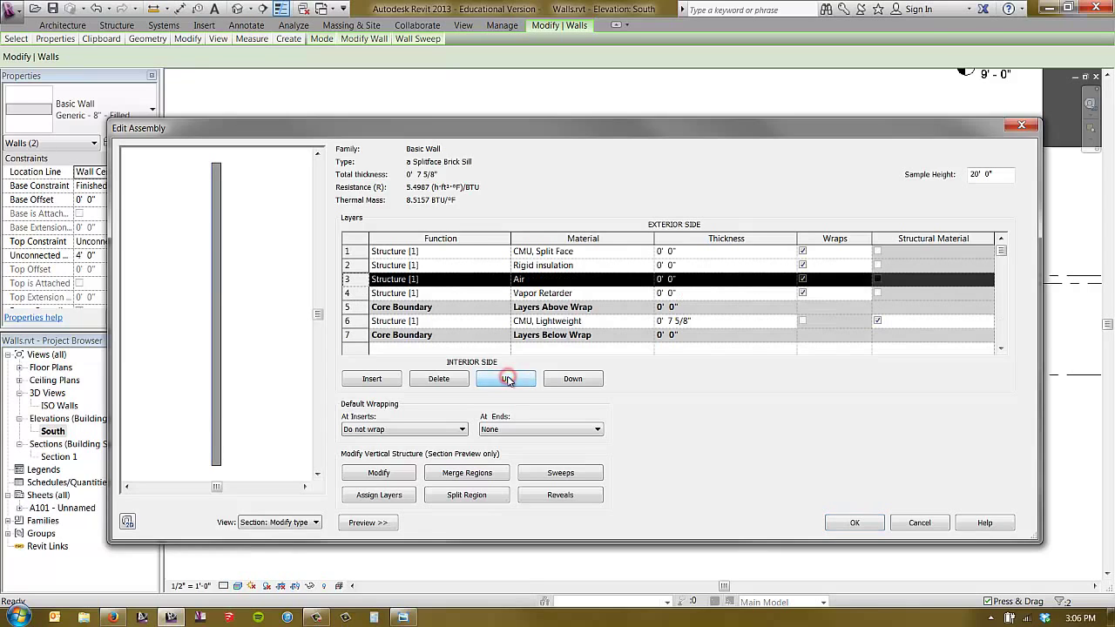
pyautogui.click(352, 320)
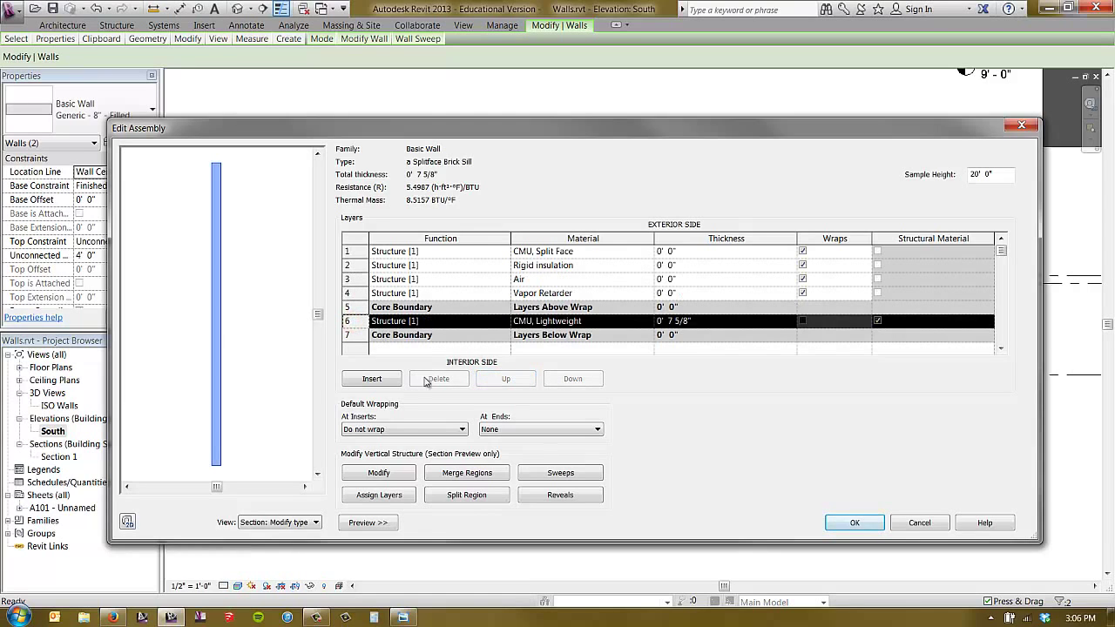
pyautogui.click(349, 265)
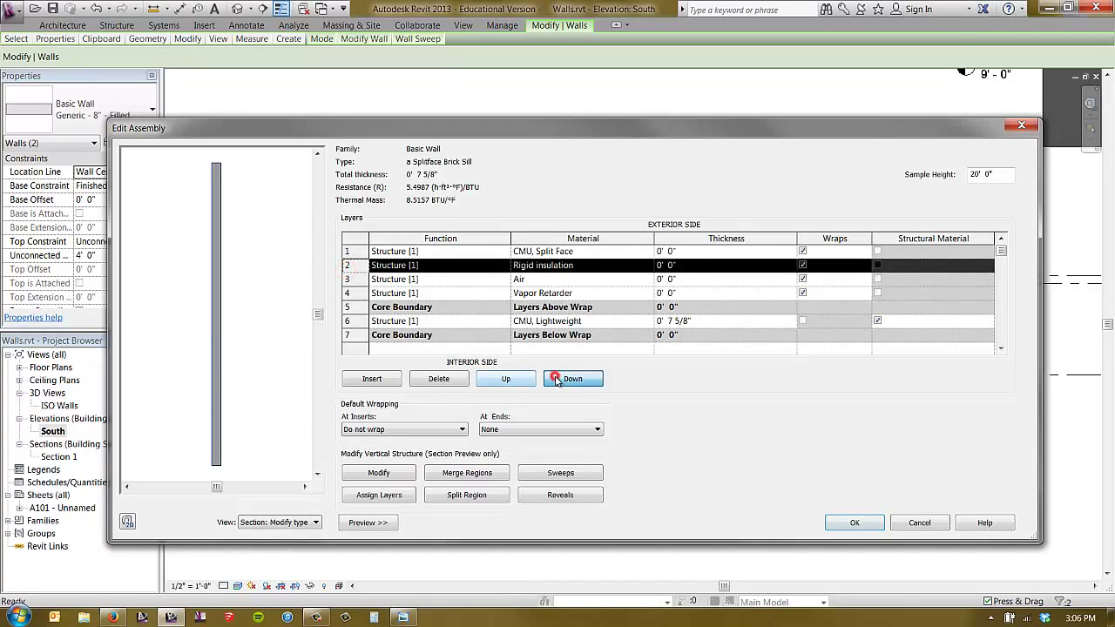
pyautogui.click(557, 380)
pyautogui.click(557, 380)
pyautogui.click(504, 295)
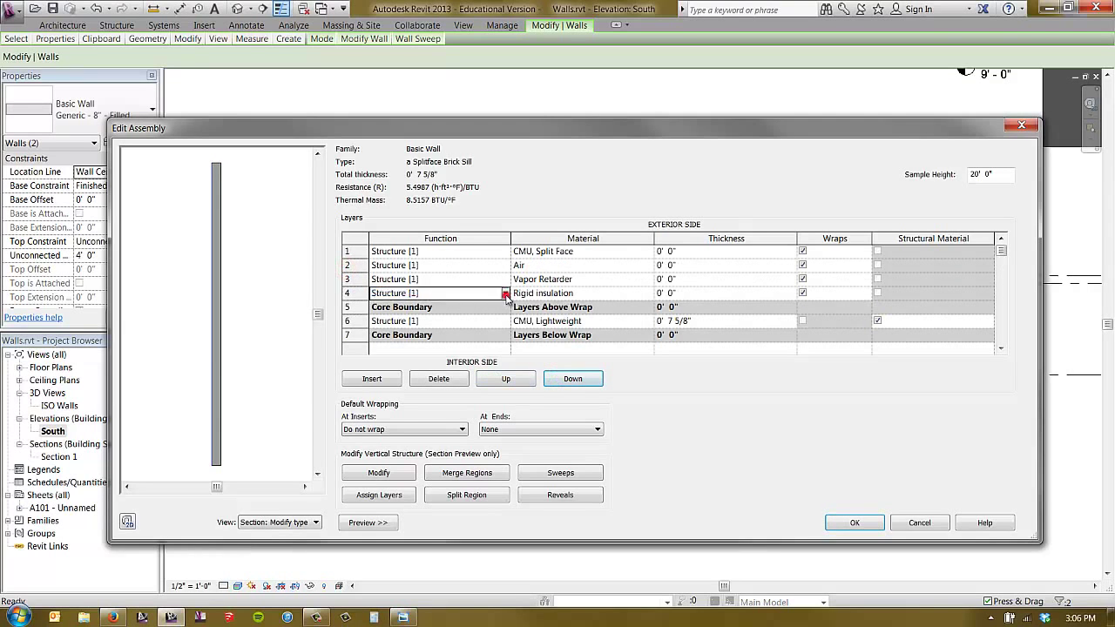
# Set functions: Rigid insulation and Air Thermal/Air, Vapor Retarder Membrane, CMU, Split Face Finish 1.
pyautogui.click(505, 295)
pyautogui.click(451, 333)
pyautogui.click(504, 279)
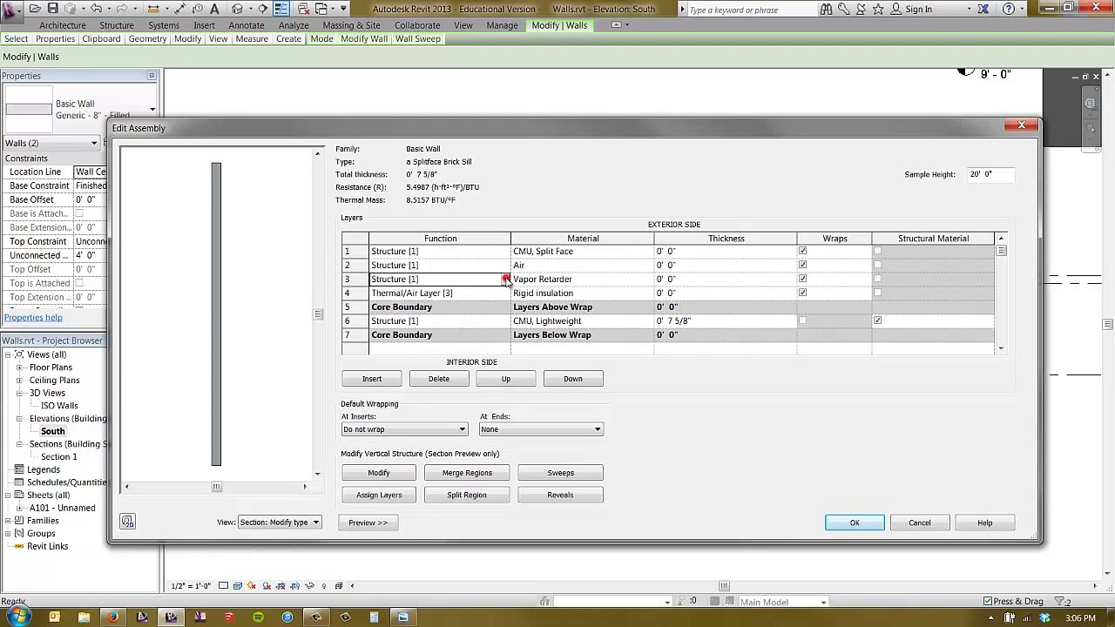
pyautogui.click(505, 279)
pyautogui.click(426, 335)
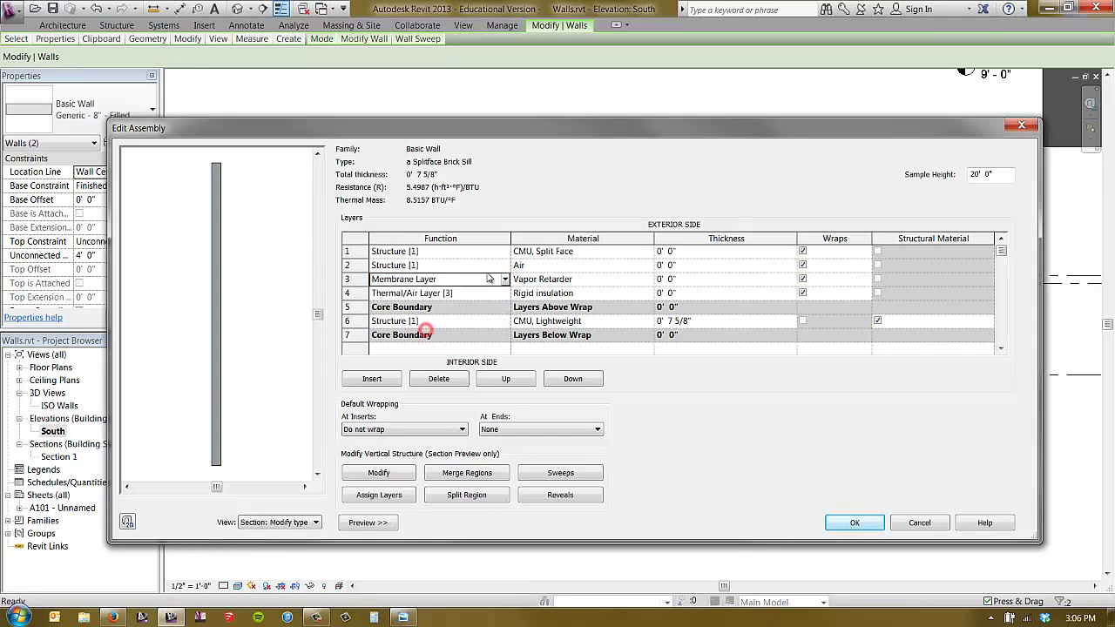
pyautogui.click(504, 265)
pyautogui.click(505, 264)
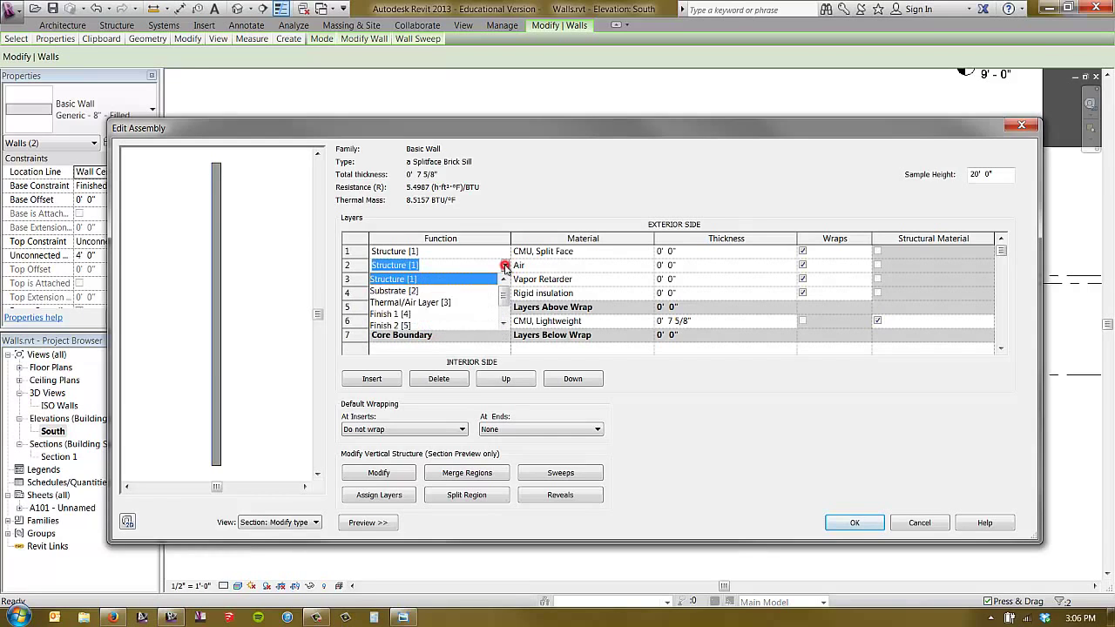
pyautogui.click(462, 302)
pyautogui.click(475, 251)
pyautogui.click(505, 251)
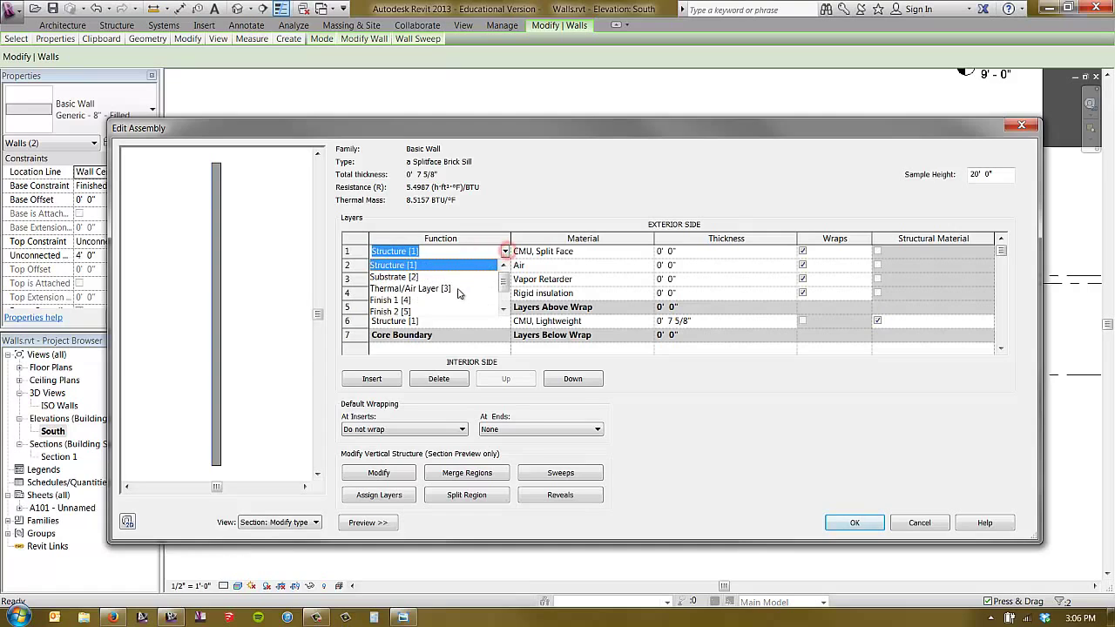
pyautogui.click(451, 301)
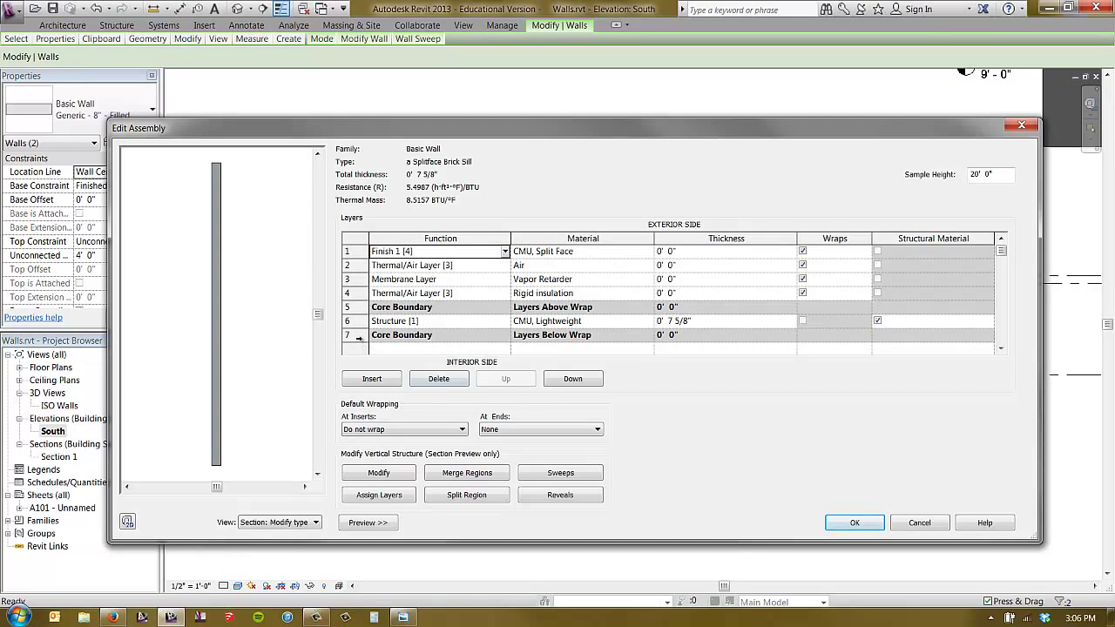
pyautogui.click(358, 338)
# Insert a new Metal Furring layer and move it below the core.
pyautogui.click(374, 379)
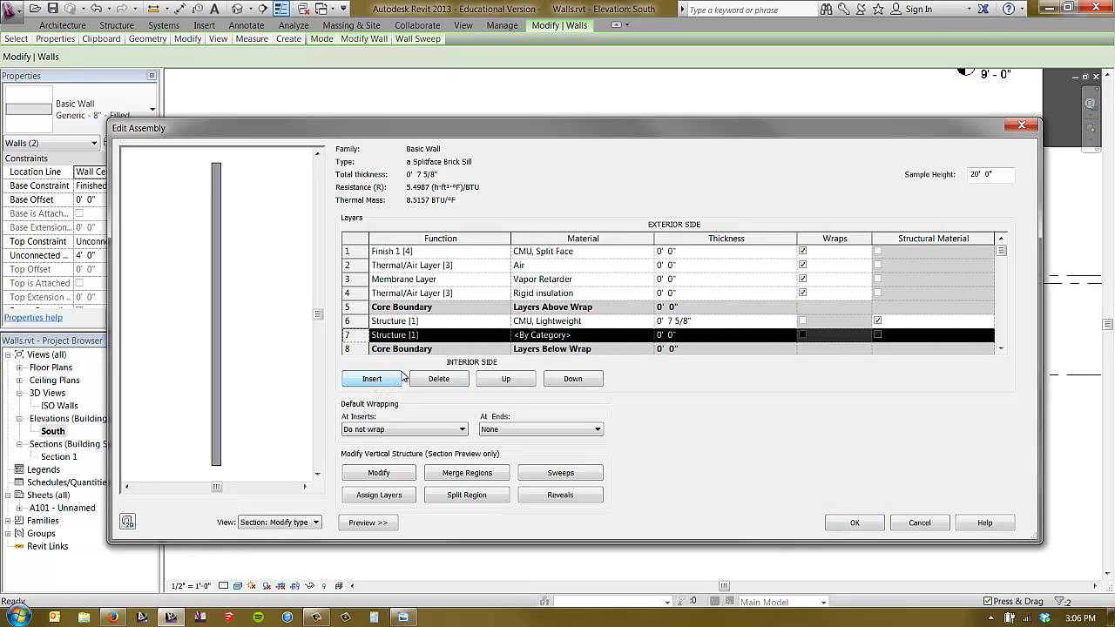
pyautogui.click(648, 339)
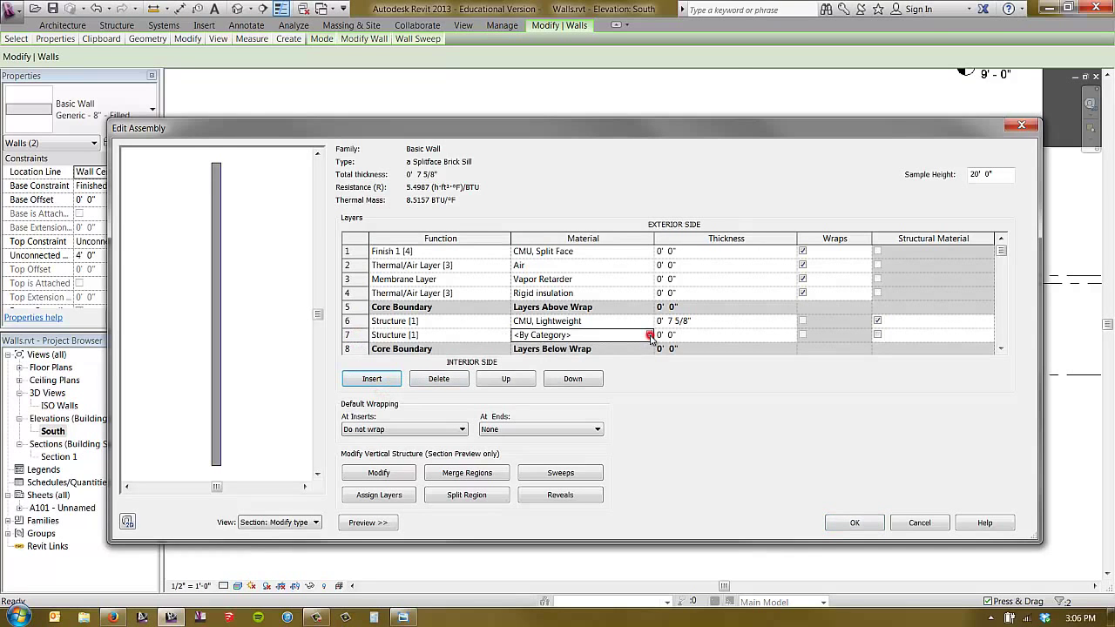
pyautogui.click(647, 334)
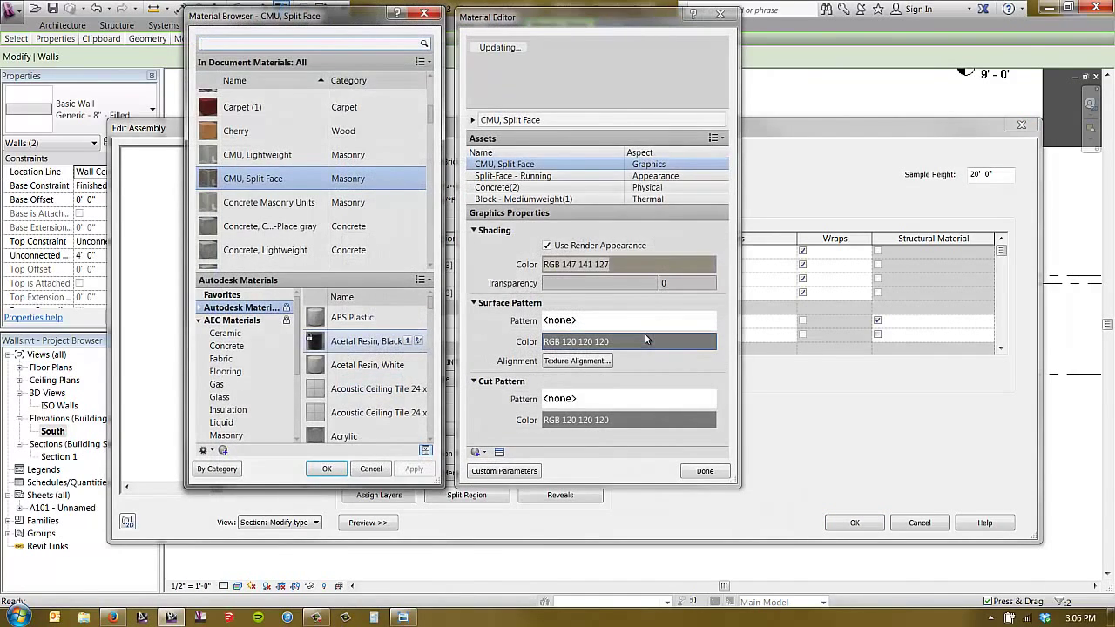
pyautogui.write('furring')
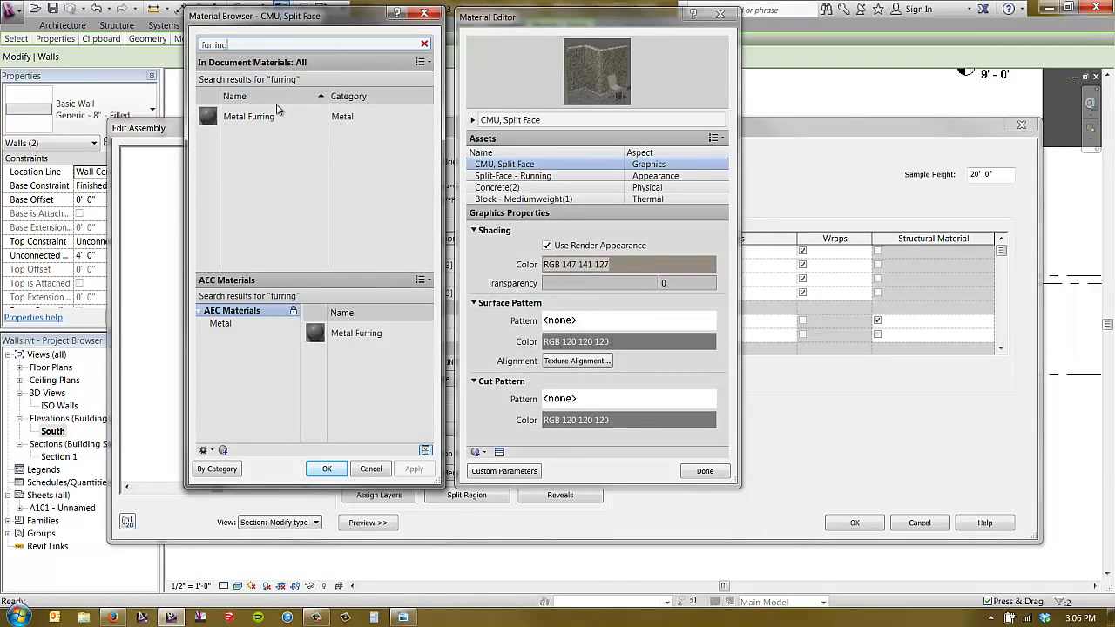
pyautogui.click(267, 116)
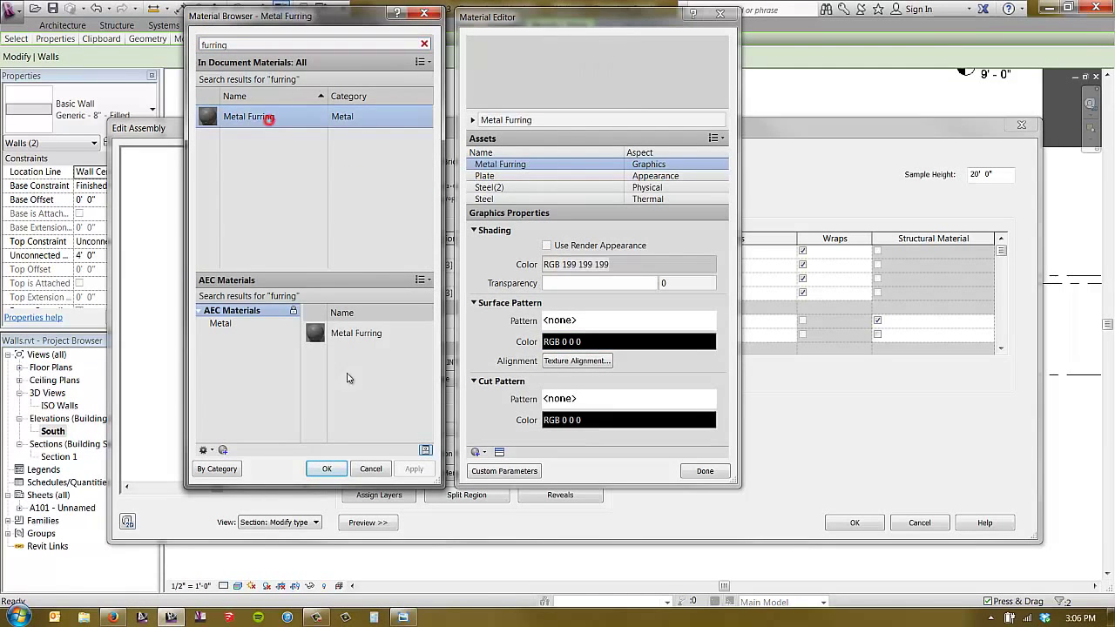
pyautogui.click(326, 468)
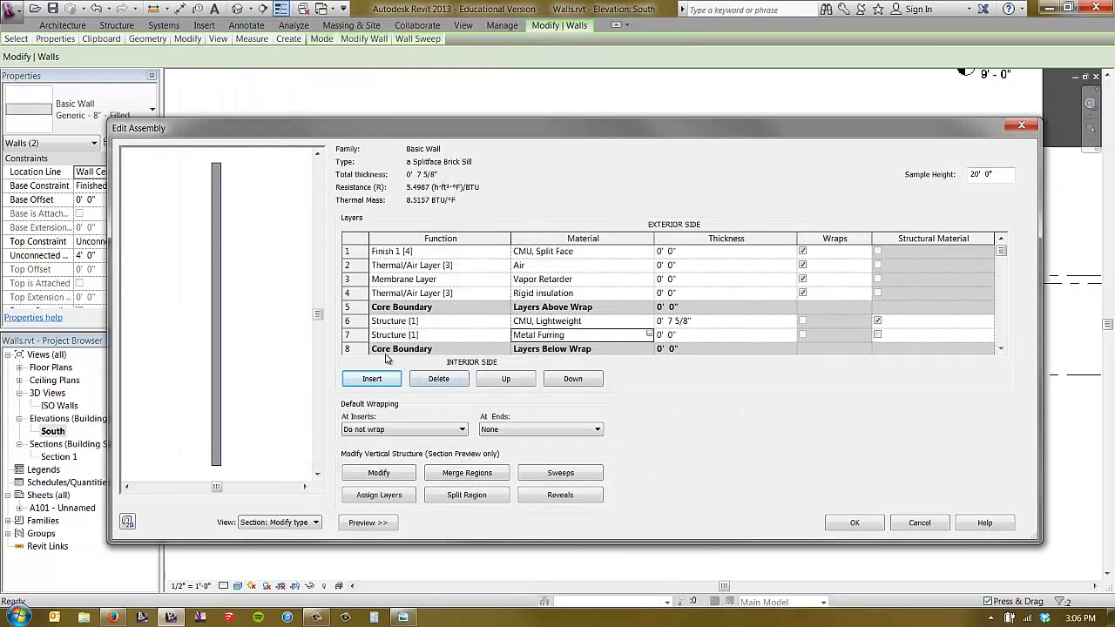
pyautogui.click(581, 387)
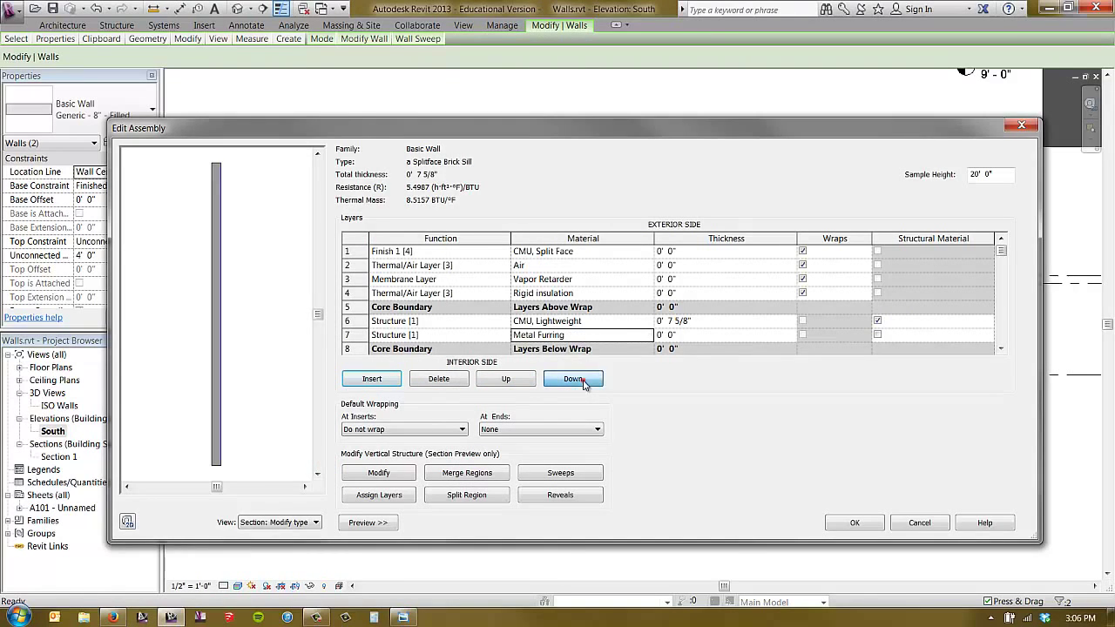
# Add a Gypsum Wall Board layer below the Metal Furring layer.
pyautogui.click(371, 379)
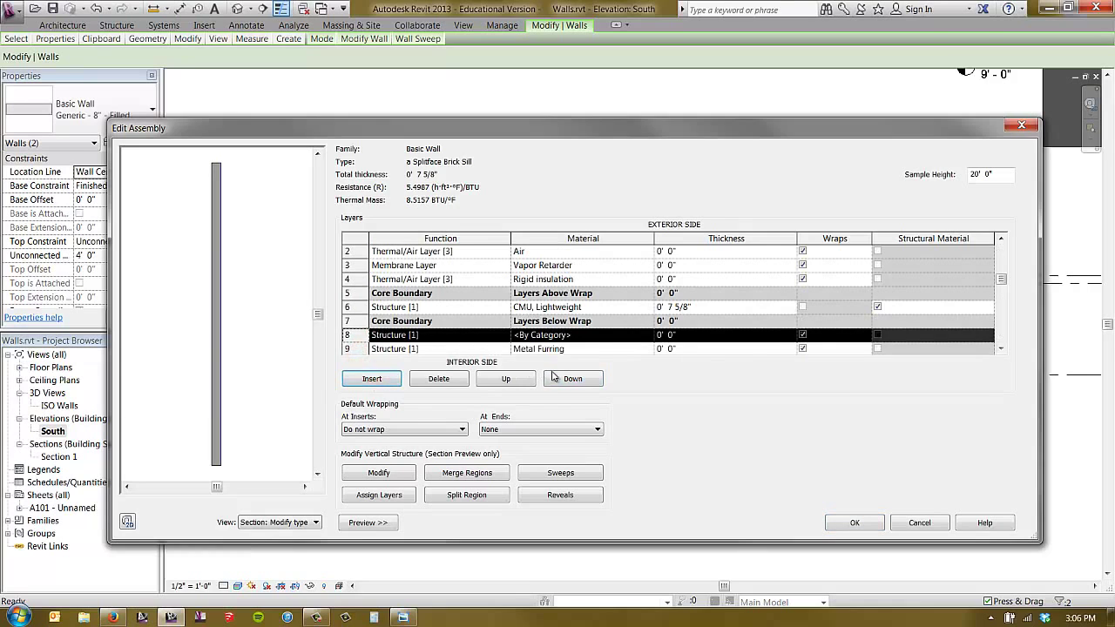
pyautogui.click(566, 379)
pyautogui.click(649, 349)
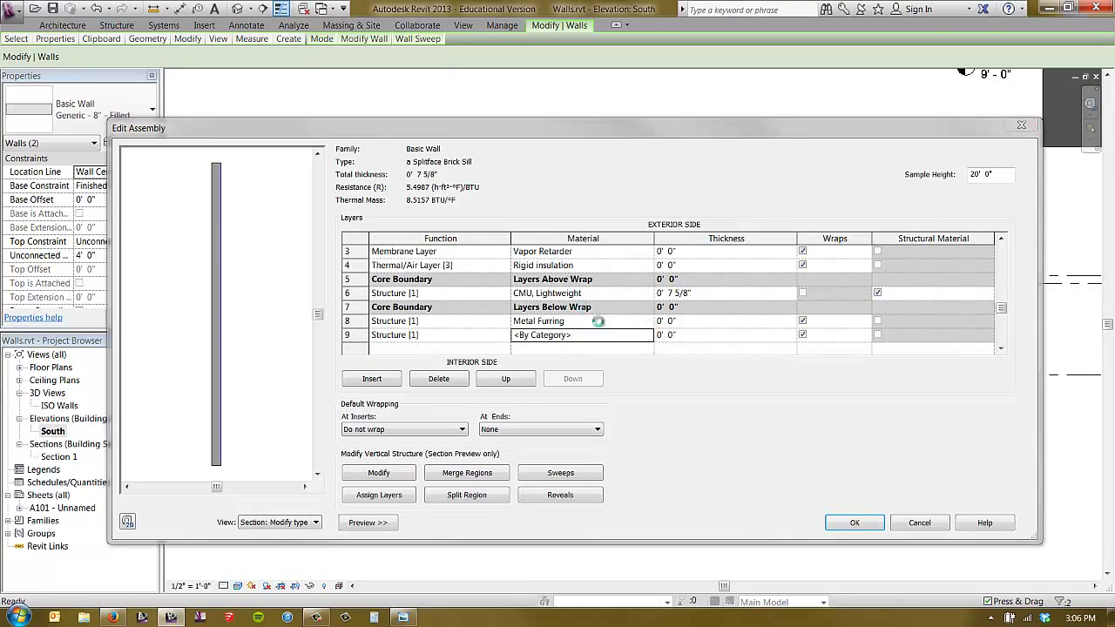
pyautogui.click(648, 335)
pyautogui.click(349, 44)
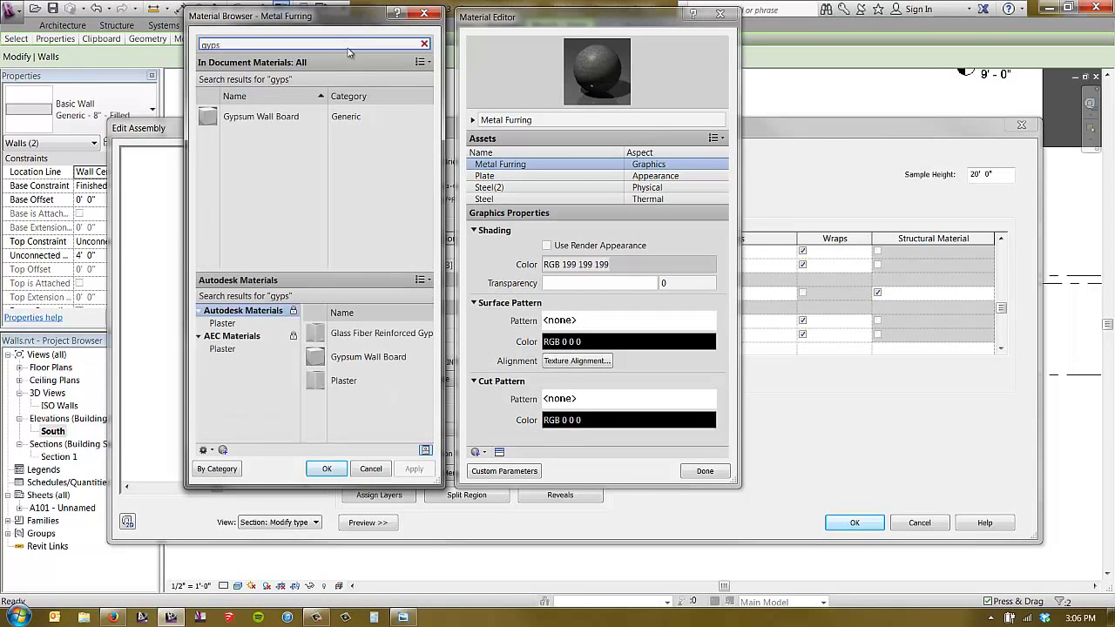
pyautogui.click(272, 116)
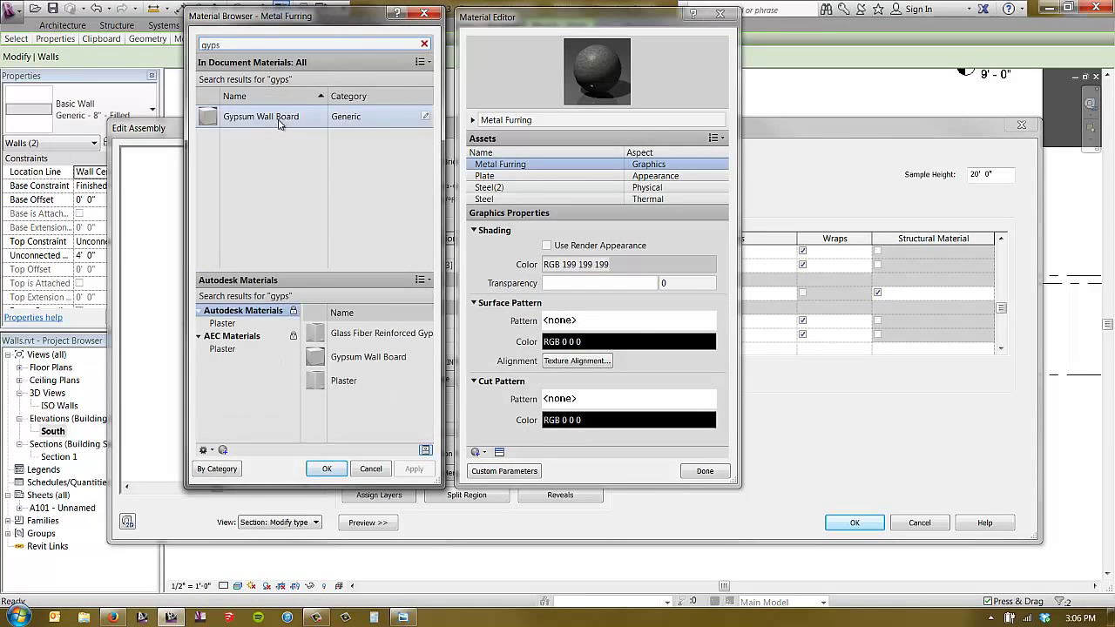
pyautogui.click(324, 468)
# Set the gypsum layer's function to Finish 1 [4] and the furring layer's to Substrate [2].
pyautogui.click(504, 334)
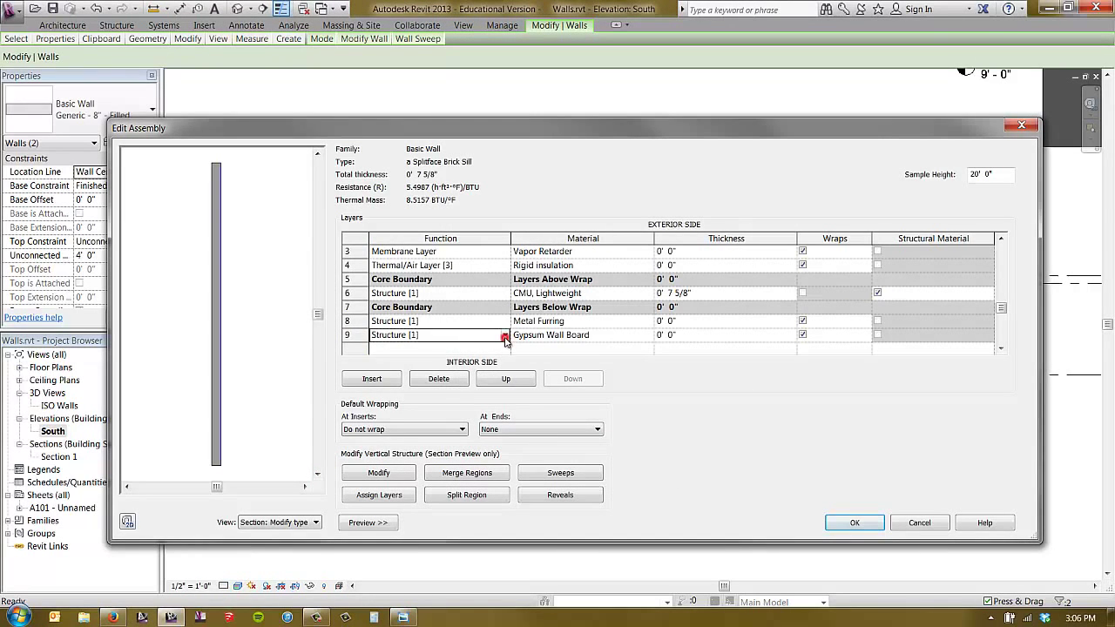
pyautogui.click(504, 335)
pyautogui.click(427, 384)
pyautogui.click(505, 322)
pyautogui.click(505, 321)
pyautogui.click(444, 346)
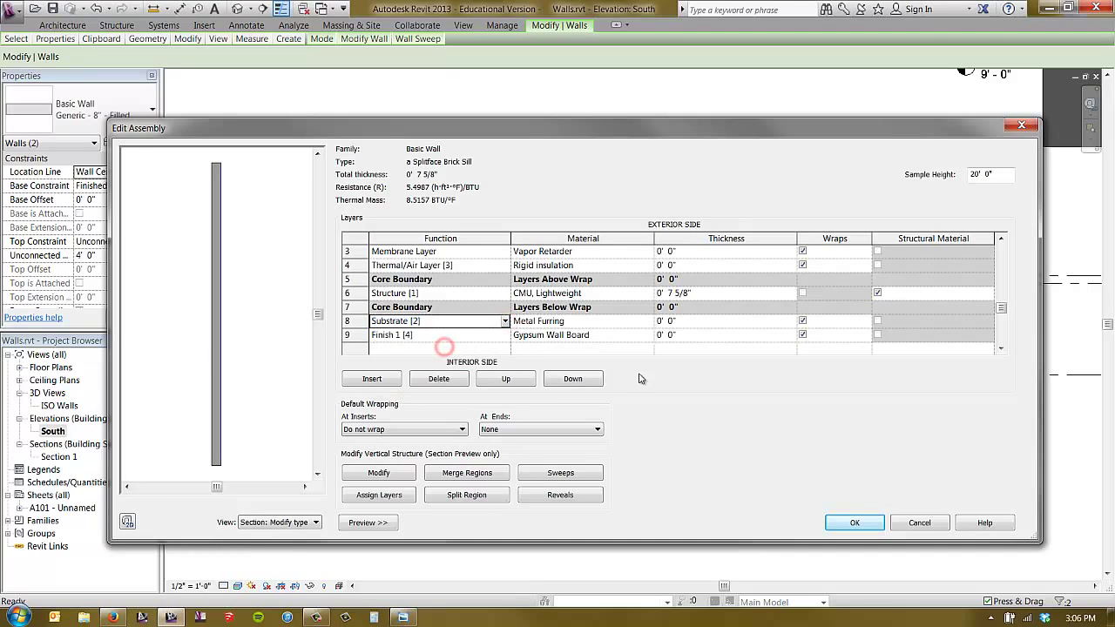
pyautogui.scroll(2, 376, 339)
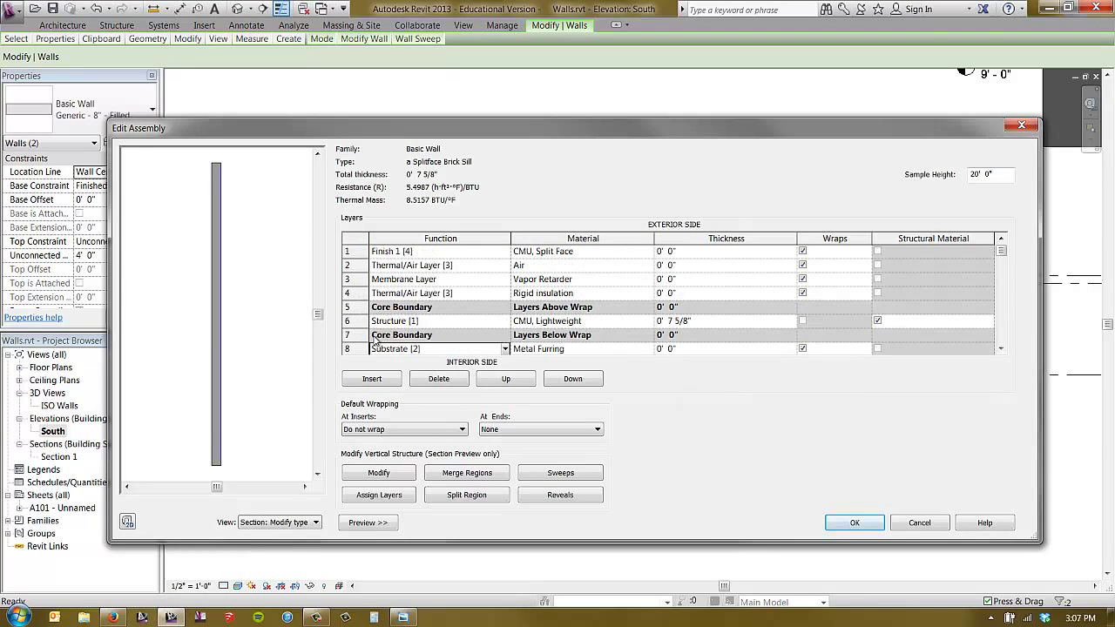
# Set layer thicknesses: Metal Furring 7/8", gypsum board 1/2", rigid insulation 1".
pyautogui.moveTo(710, 545); pyautogui.dragTo(710, 585)
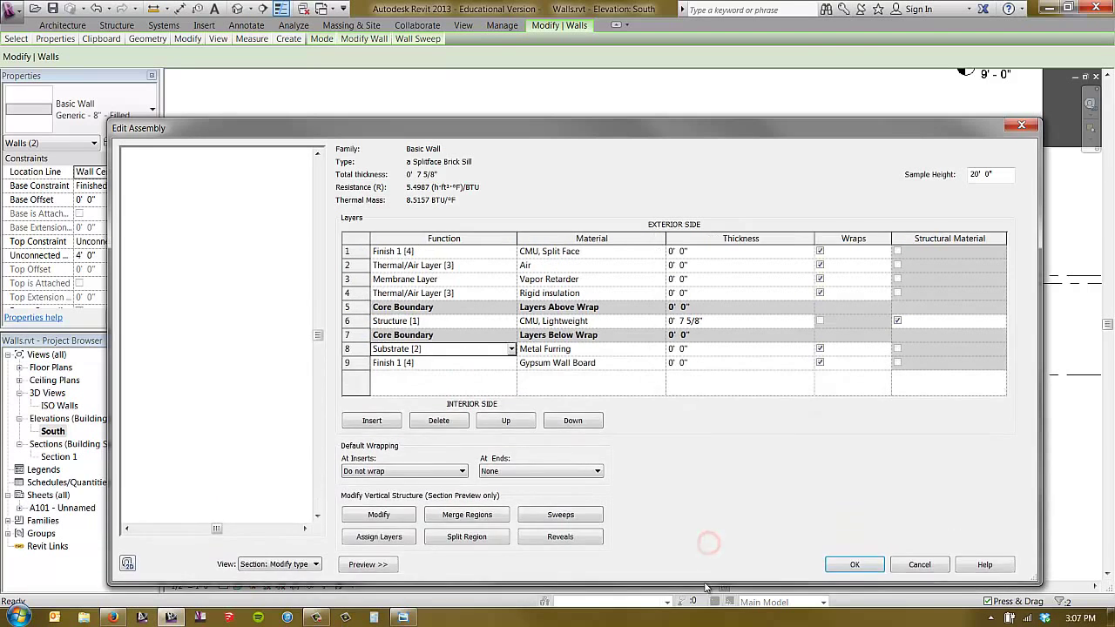
pyautogui.click(681, 349)
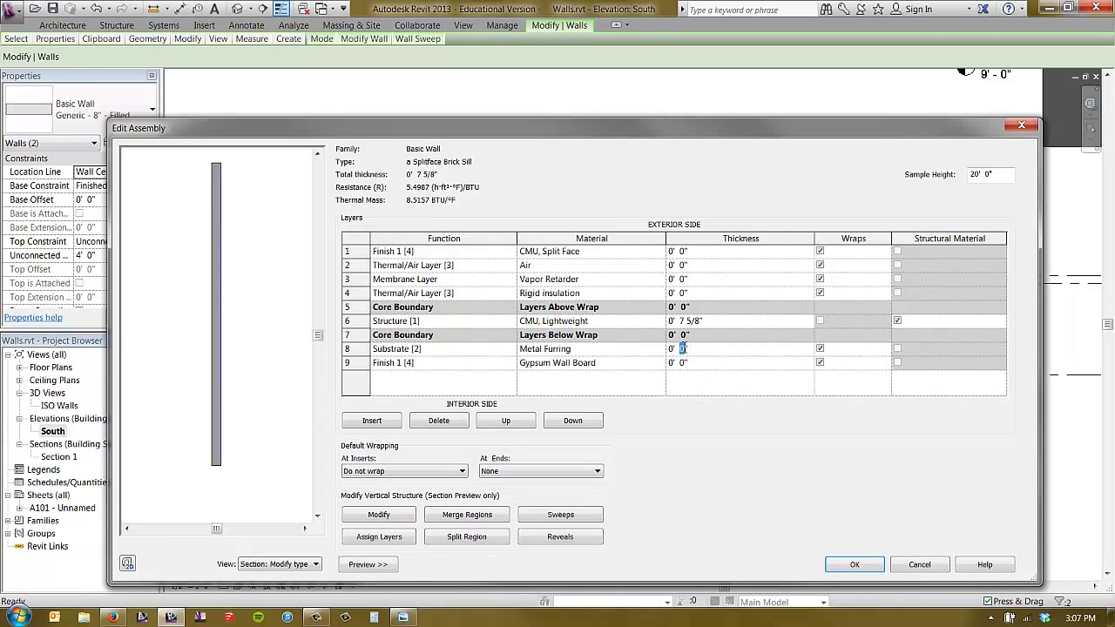
pyautogui.press('Return')
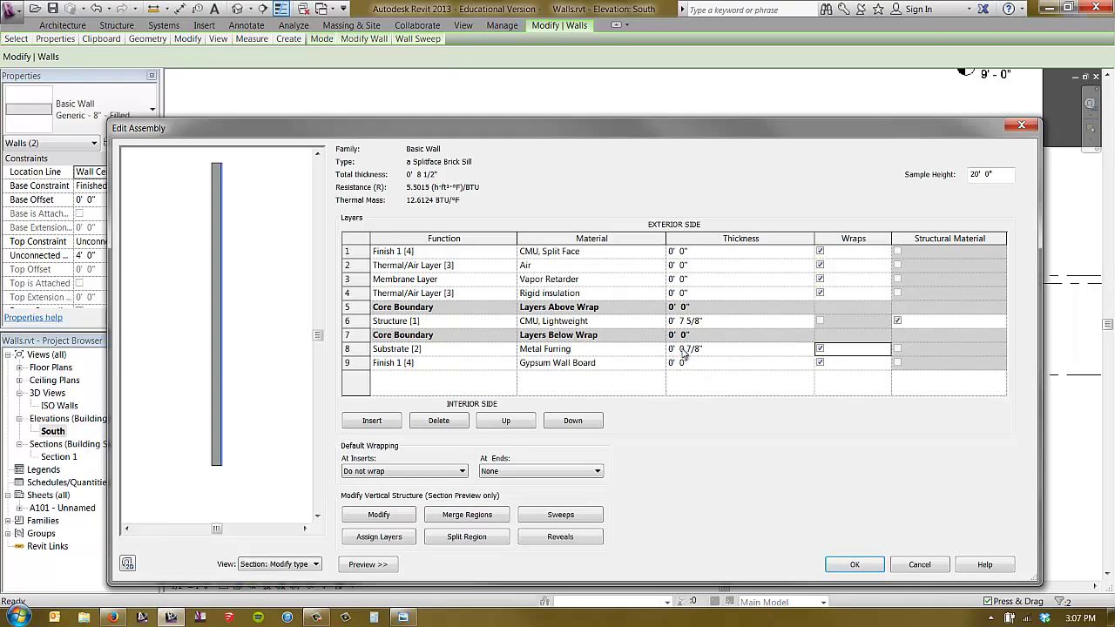
pyautogui.click(682, 363)
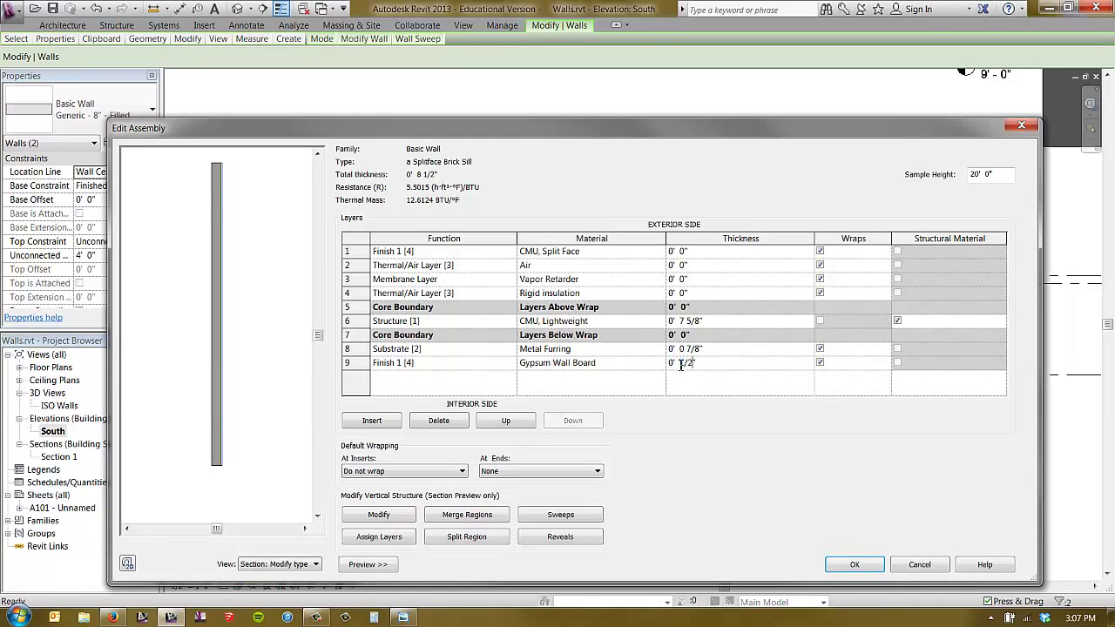
pyautogui.press('Tab')
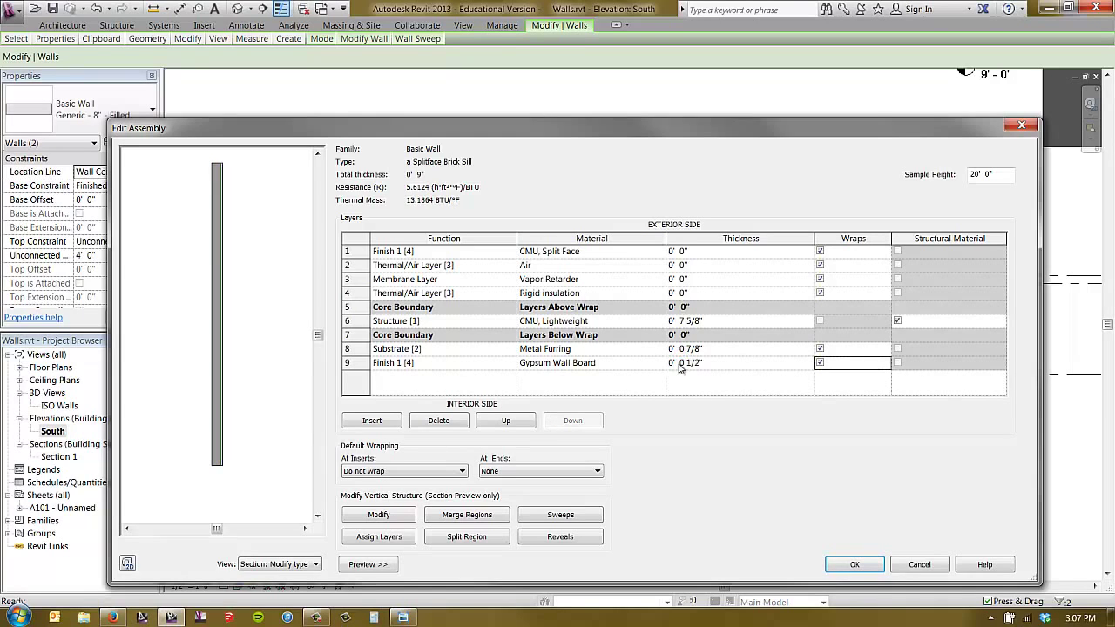
pyautogui.click(683, 294)
pyautogui.write('1"')
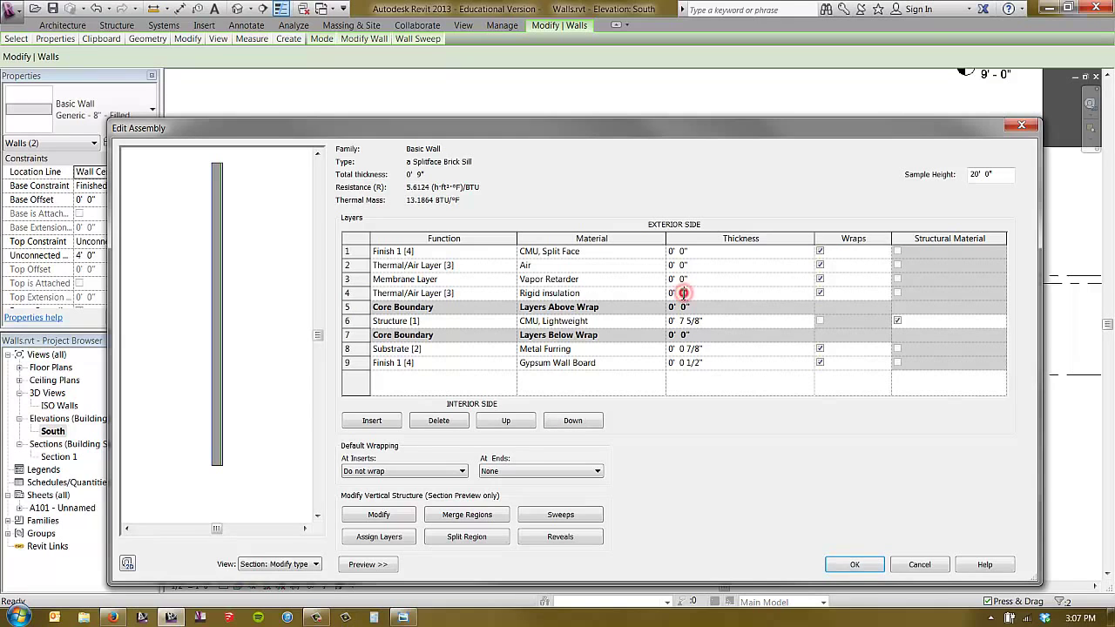
pyautogui.press('Return')
pyautogui.press('Tab')
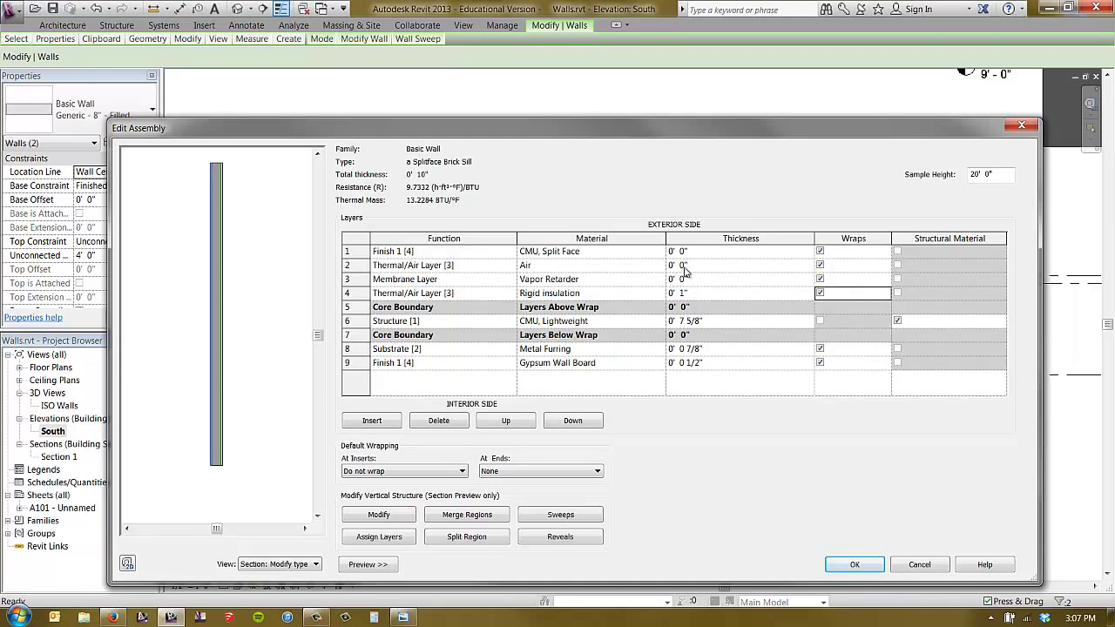
# Set the split-face CMU to 3 5/8" and the air layer to 1 3/8", totalling 1' 3".
pyautogui.click(682, 251)
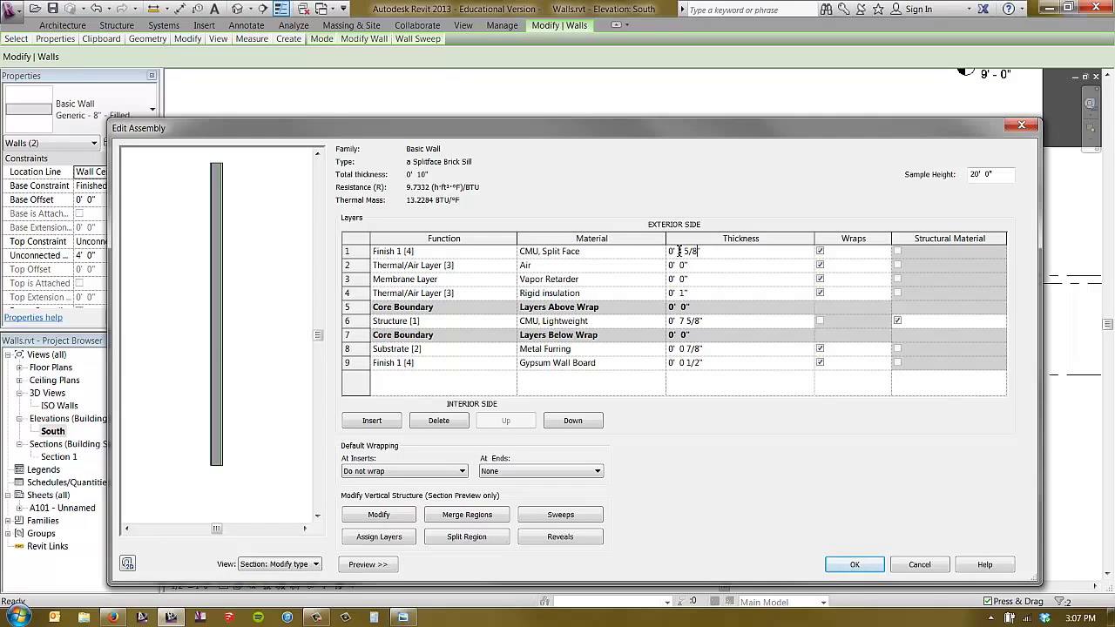
pyautogui.press('Tab')
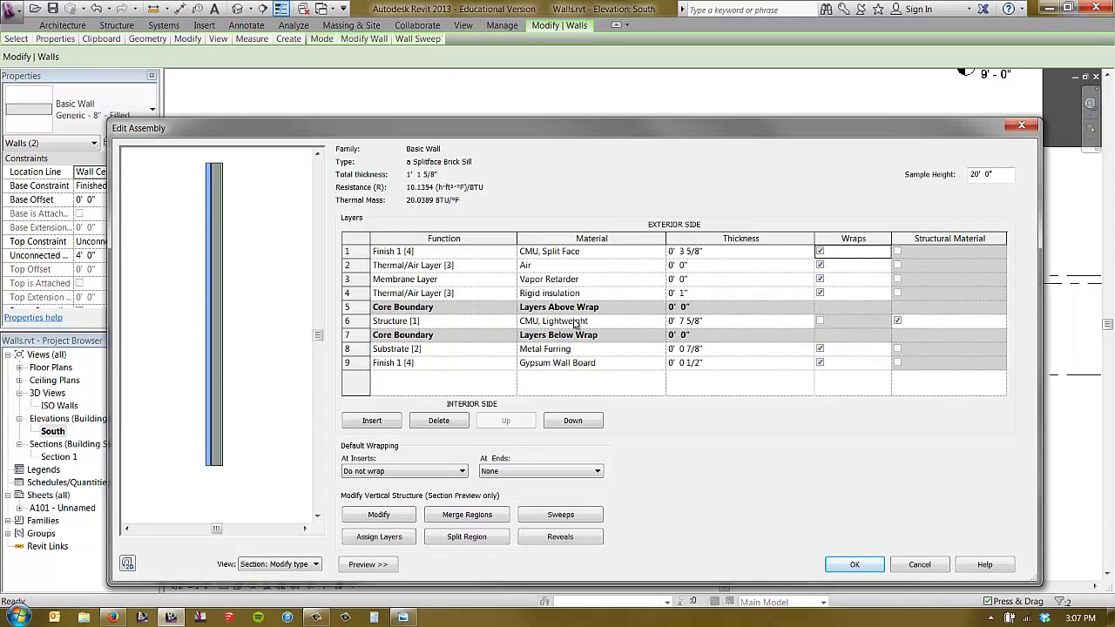
pyautogui.click(682, 265)
pyautogui.click(682, 265)
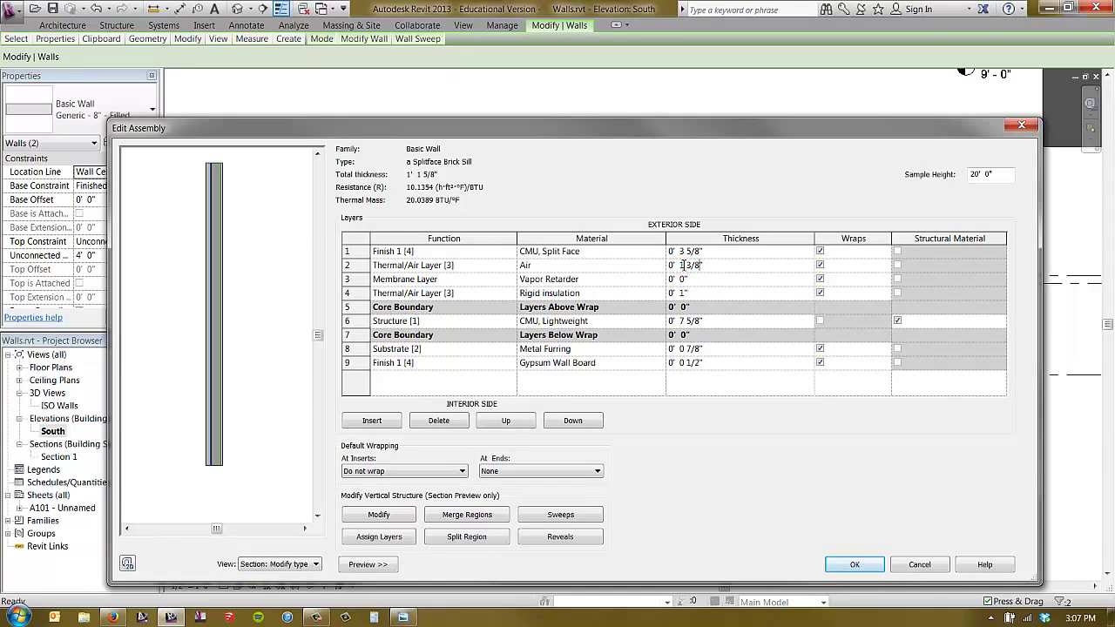
pyautogui.press('Tab')
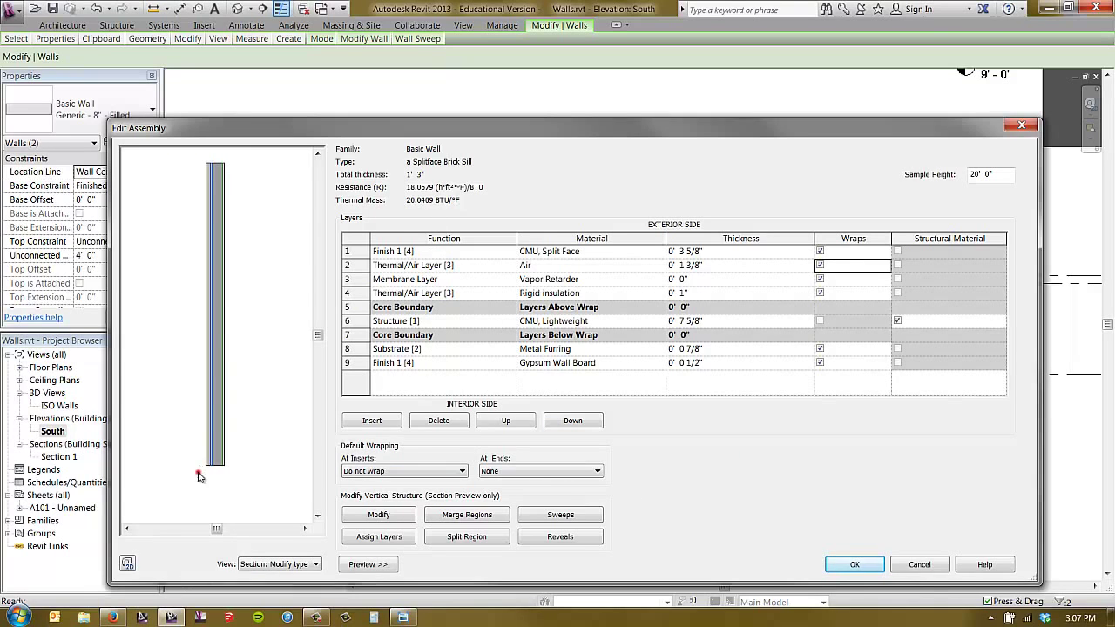
pyautogui.scroll(2, 201, 470)
pyautogui.scroll(2, 221, 452)
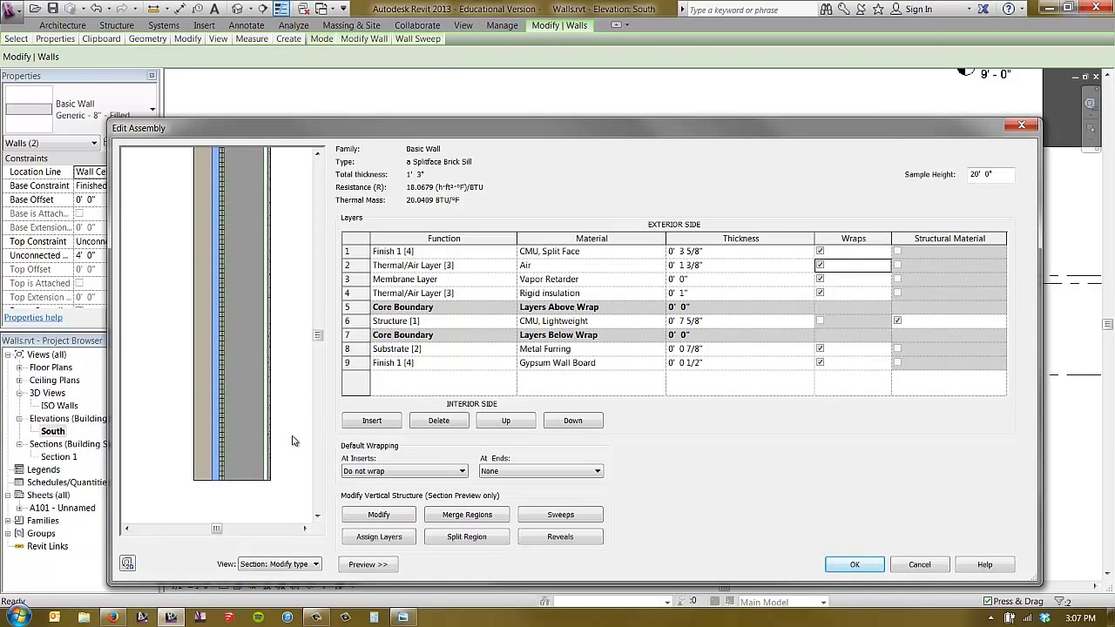
# Add a wall sweep using the Sill-Precast : 5" Wide profile.
pyautogui.click(558, 519)
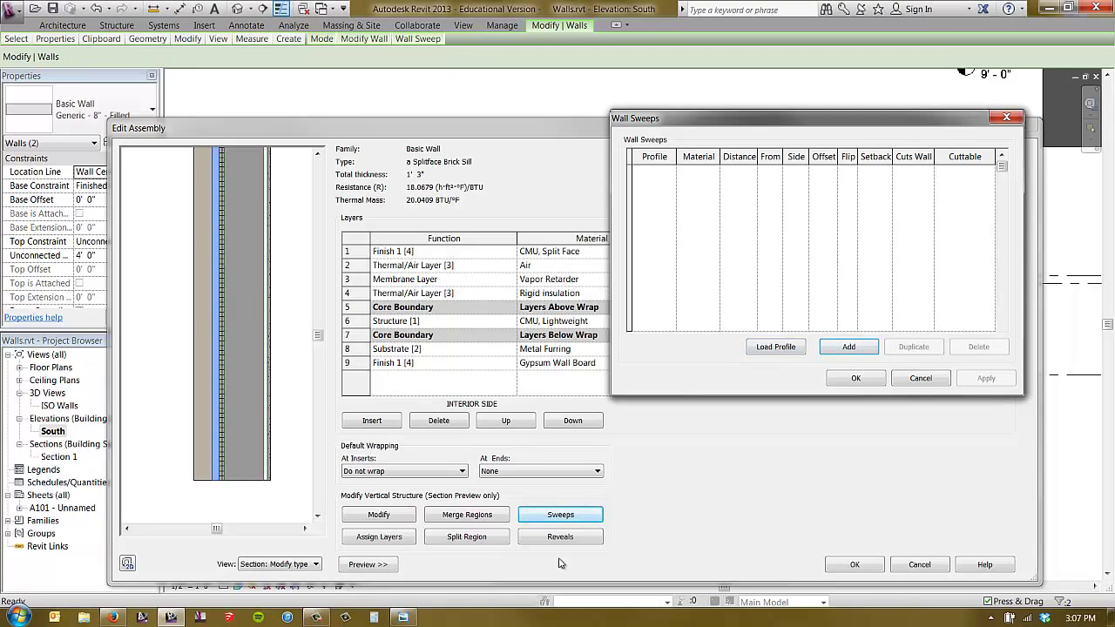
pyautogui.click(848, 346)
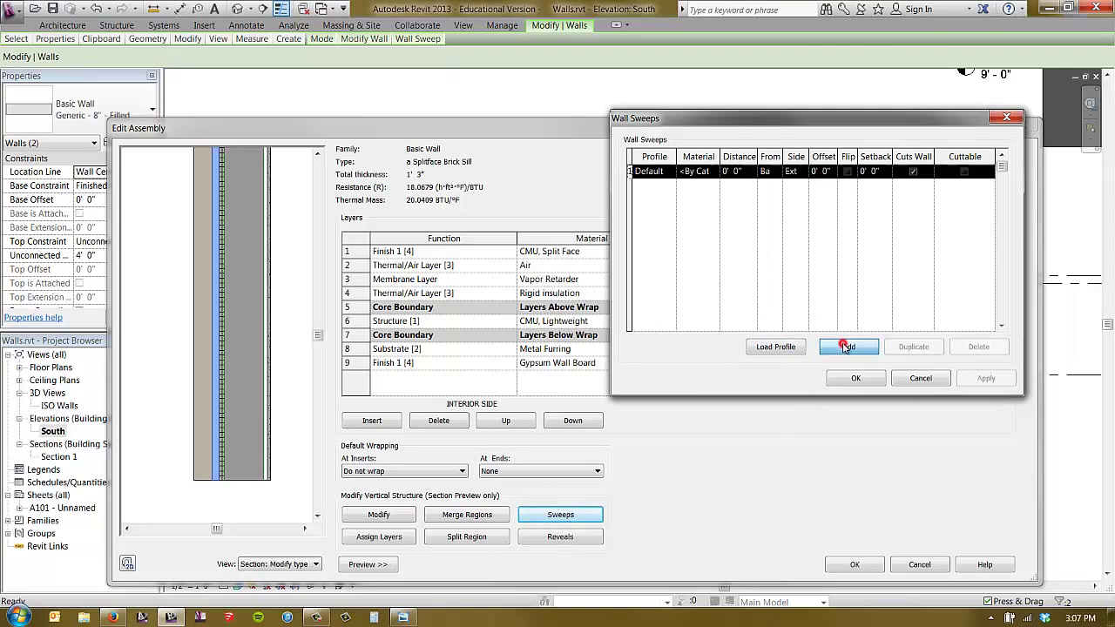
pyautogui.click(672, 171)
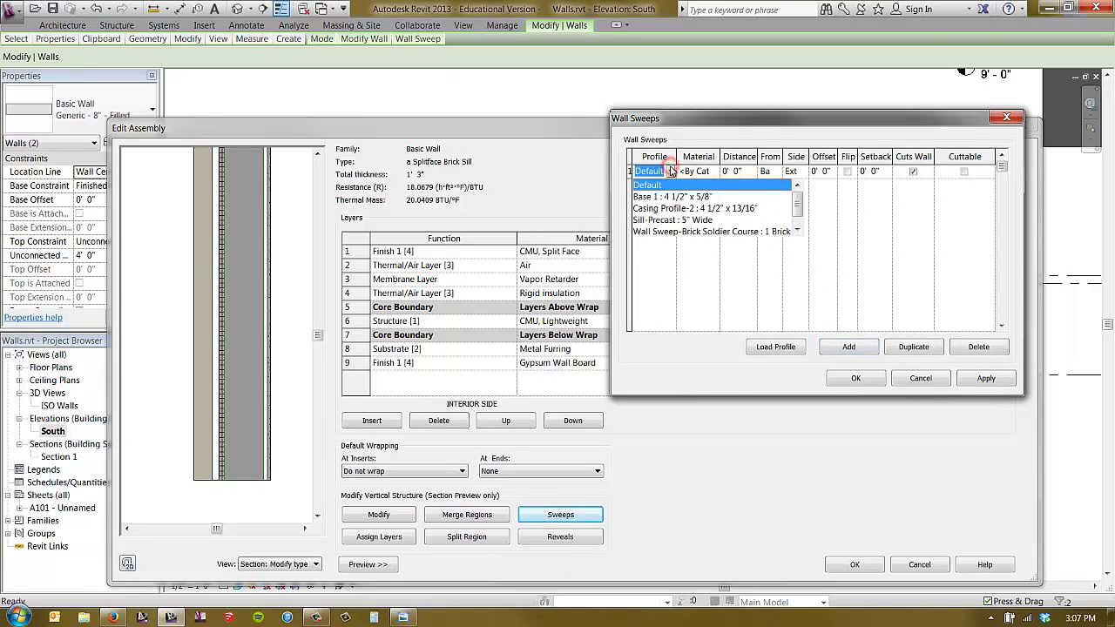
pyautogui.click(675, 221)
pyautogui.click(670, 170)
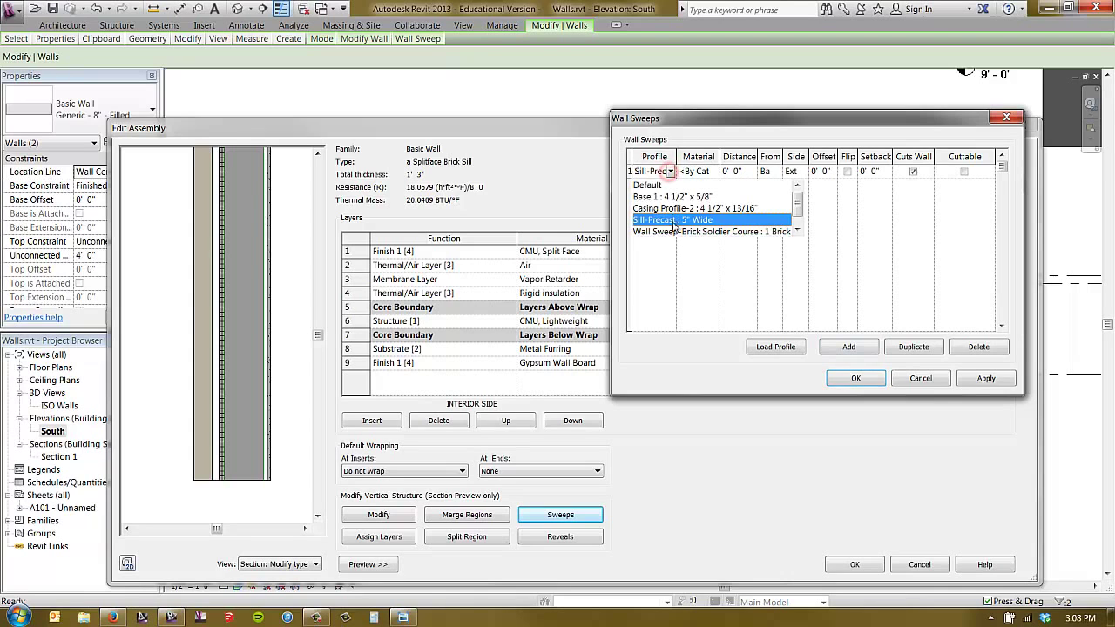
pyautogui.click(665, 221)
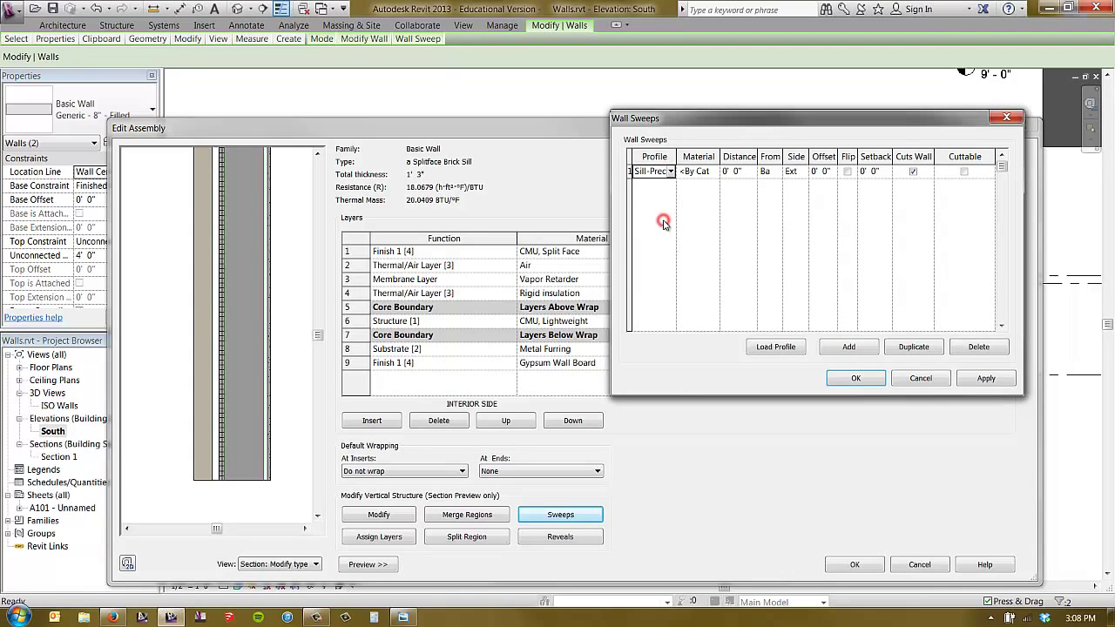
pyautogui.click(787, 348)
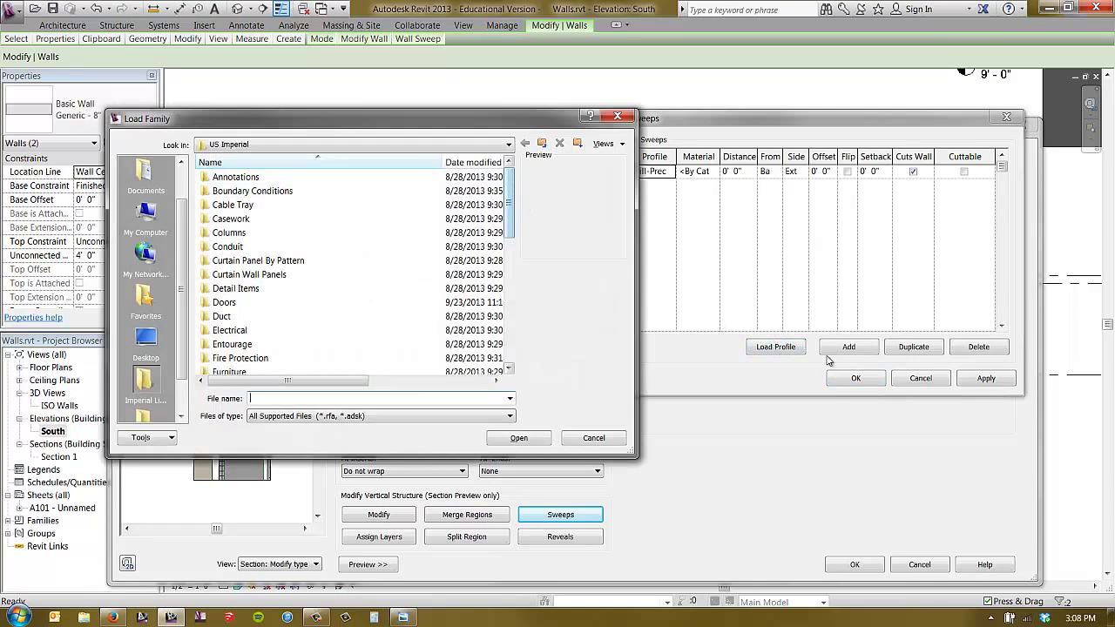
pyautogui.moveTo(510, 206); pyautogui.dragTo(509, 305)
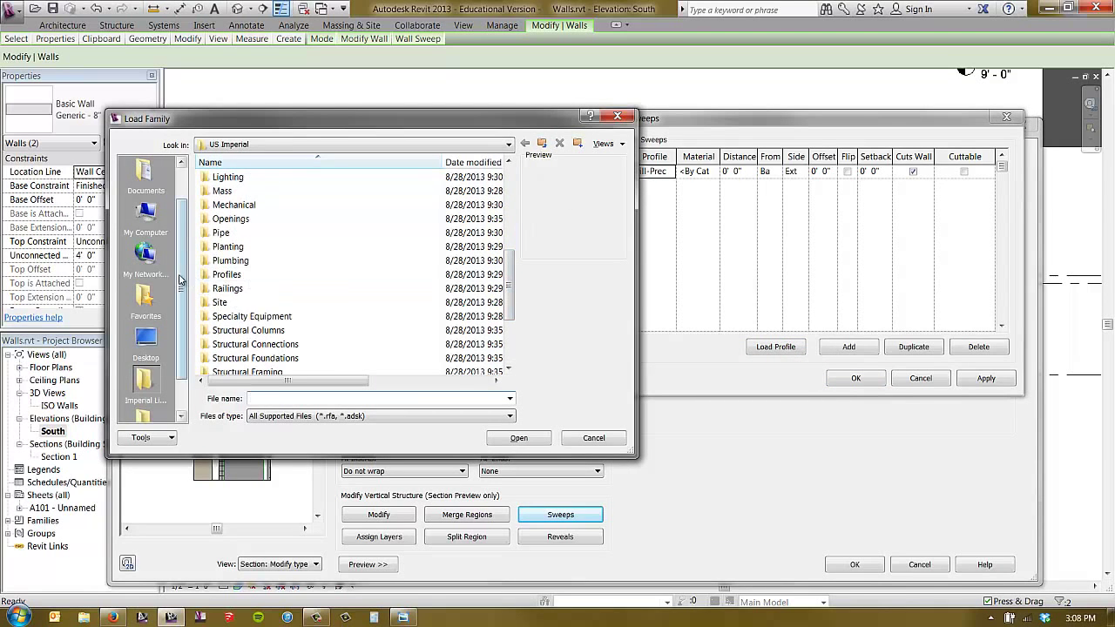
pyautogui.doubleClick(224, 276)
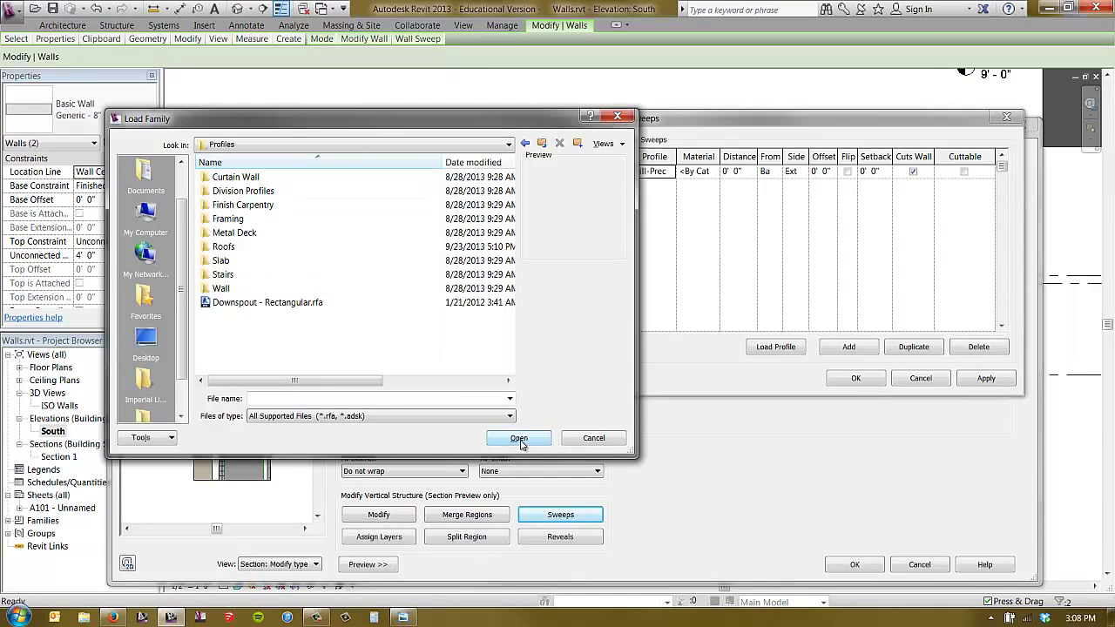
pyautogui.click(599, 437)
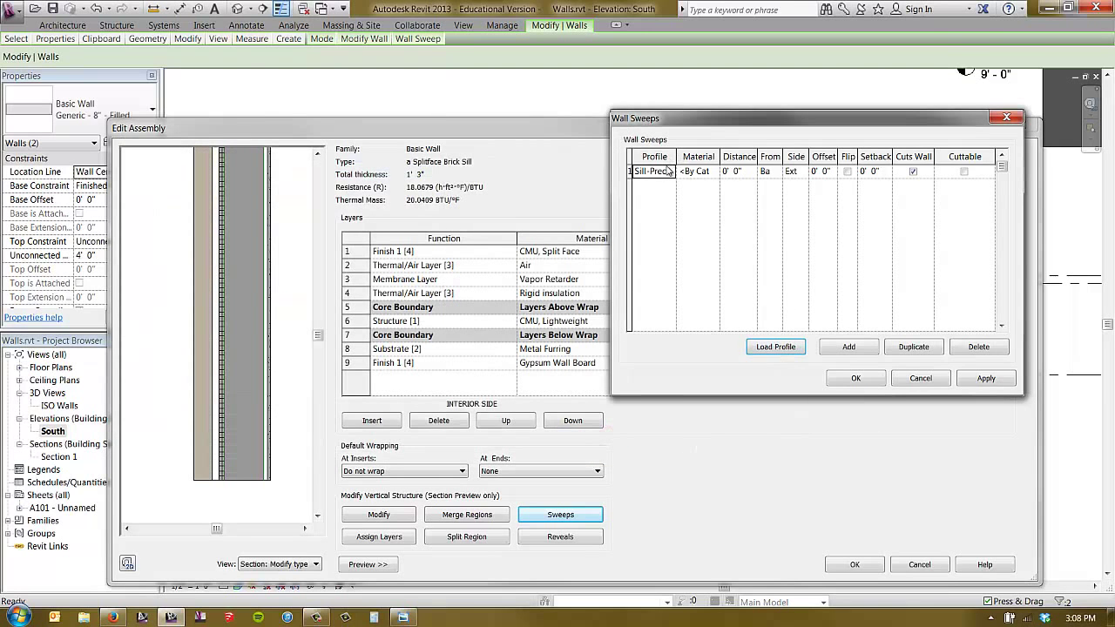
# Give the Sill-Precast sweep the Brick, Soldier Course material.
pyautogui.click(667, 171)
pyautogui.click(669, 170)
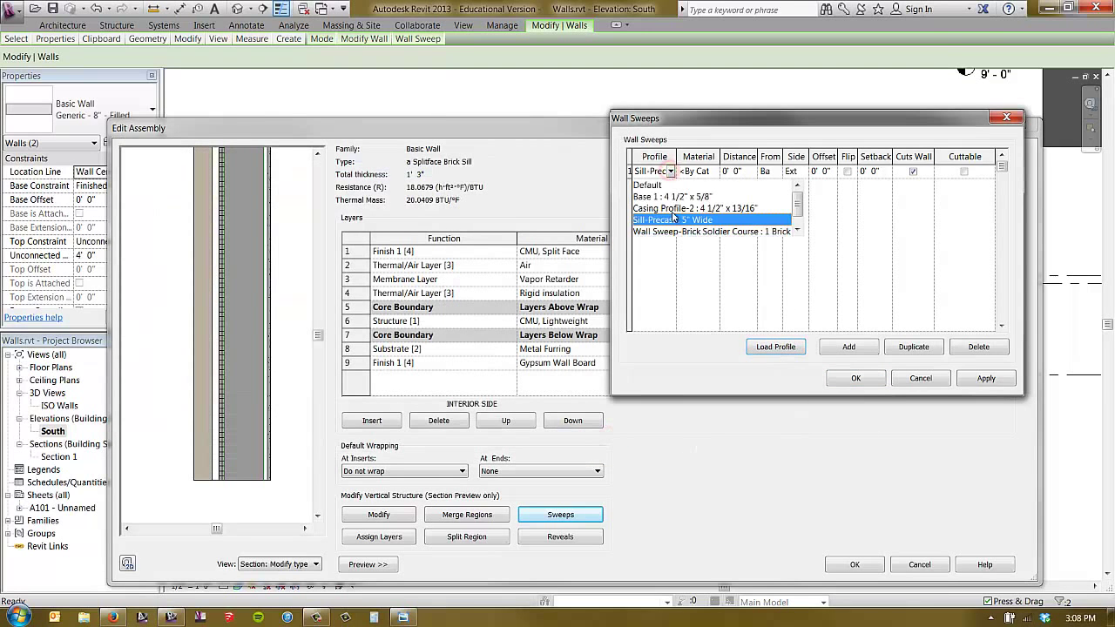
pyautogui.click(705, 170)
pyautogui.click(714, 171)
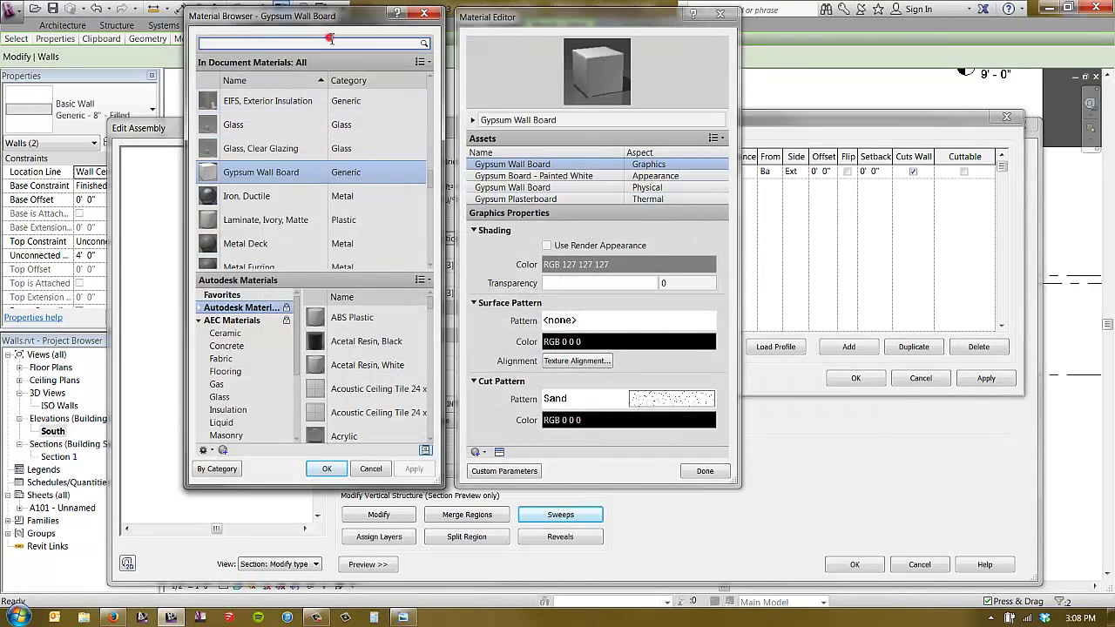
pyautogui.click(330, 38)
pyautogui.write('sco')
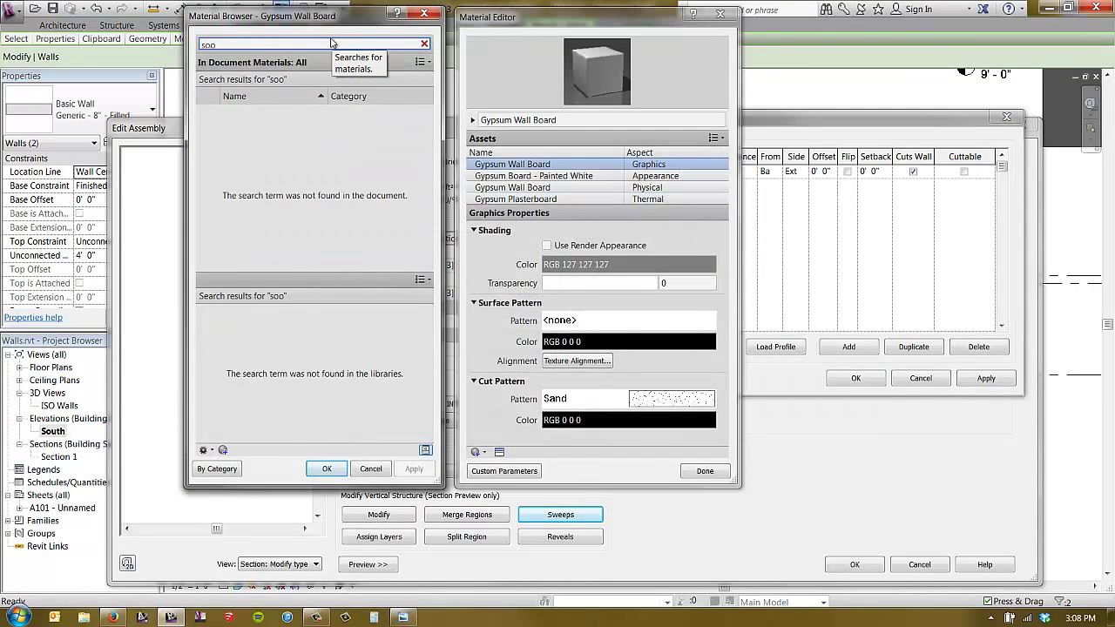
pyautogui.press('BackSpace')
pyautogui.write('ier')
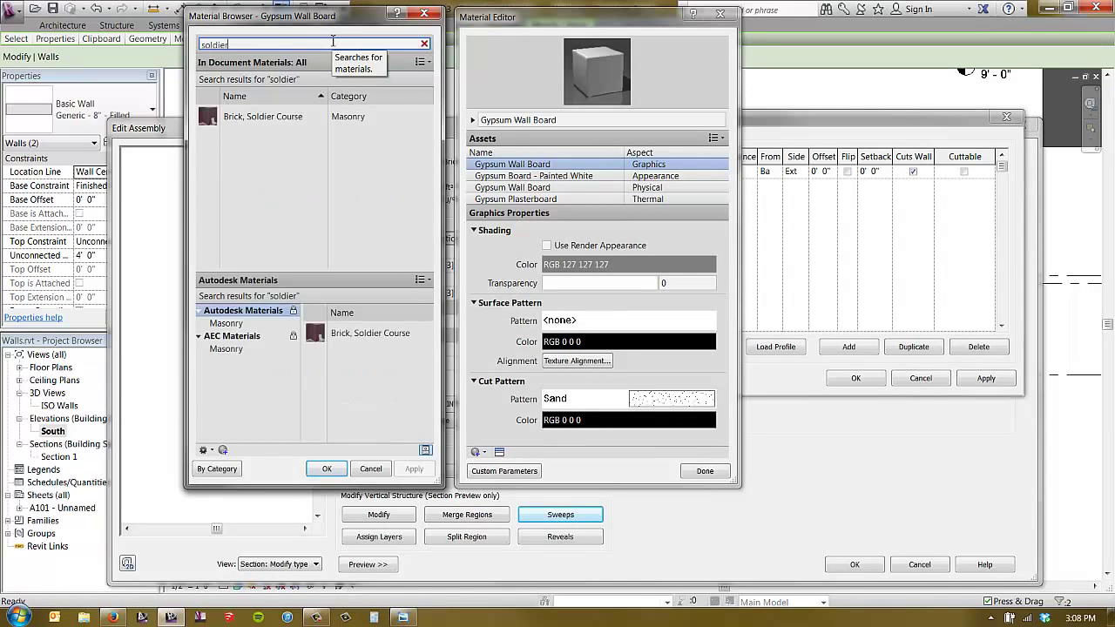
pyautogui.click(242, 113)
pyautogui.click(325, 470)
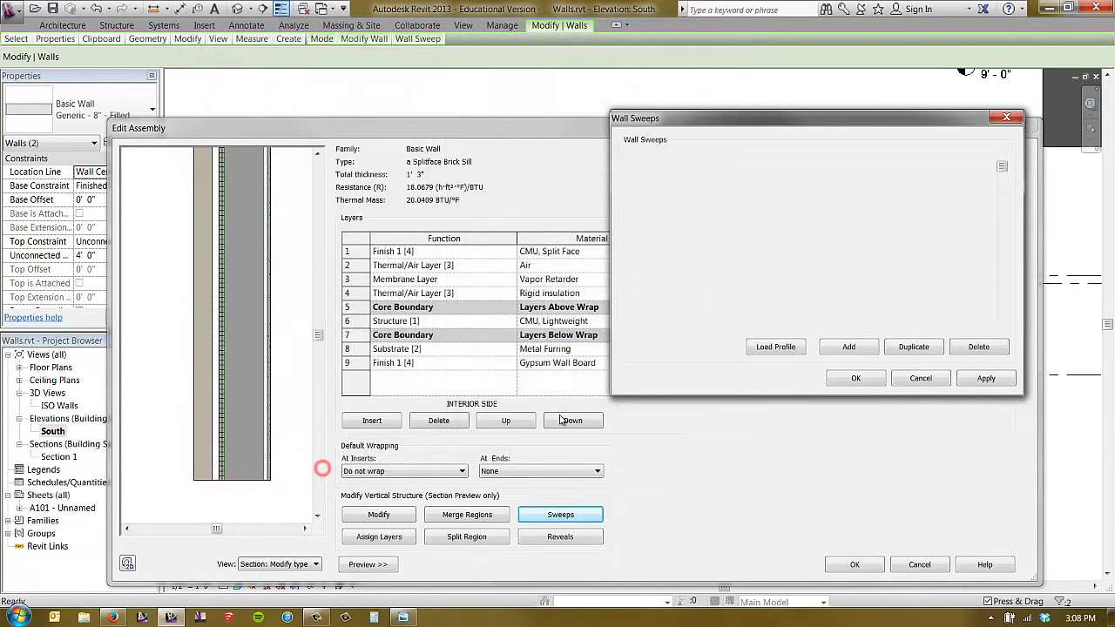
pyautogui.click(741, 170)
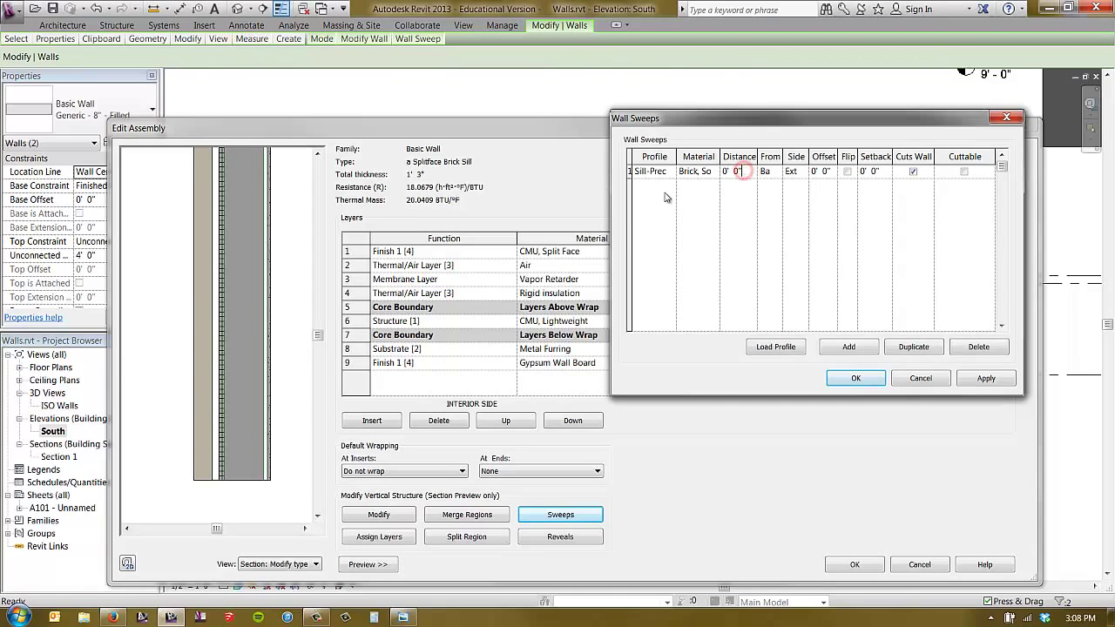
# Place the sill sweep 2' 8" from Base on the exterior face and apply it to the preview.
pyautogui.click(766, 171)
pyautogui.moveTo(757, 156); pyautogui.dragTo(790, 157)
pyautogui.click(741, 171)
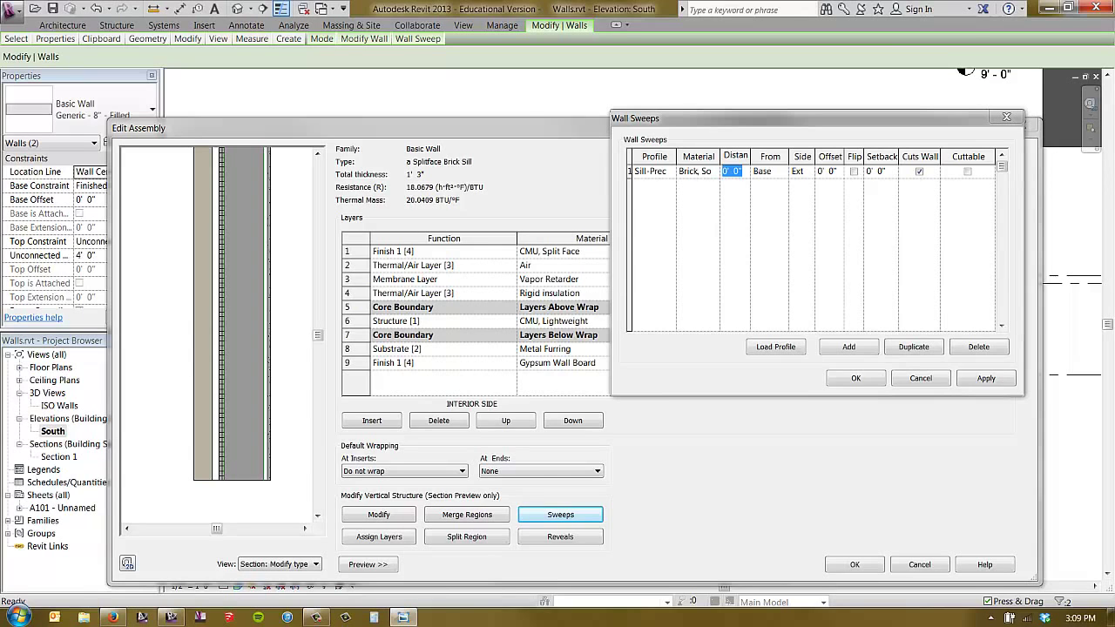
pyautogui.click(742, 207)
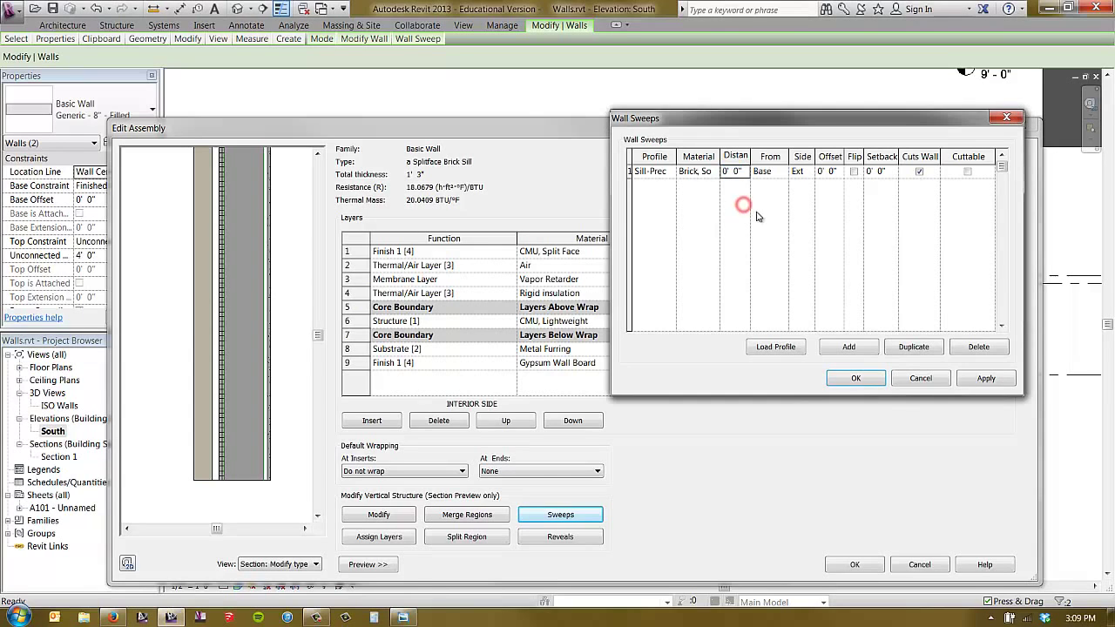
pyautogui.moveTo(738, 169); pyautogui.dragTo(710, 174)
pyautogui.press('Tab')
pyautogui.click(985, 378)
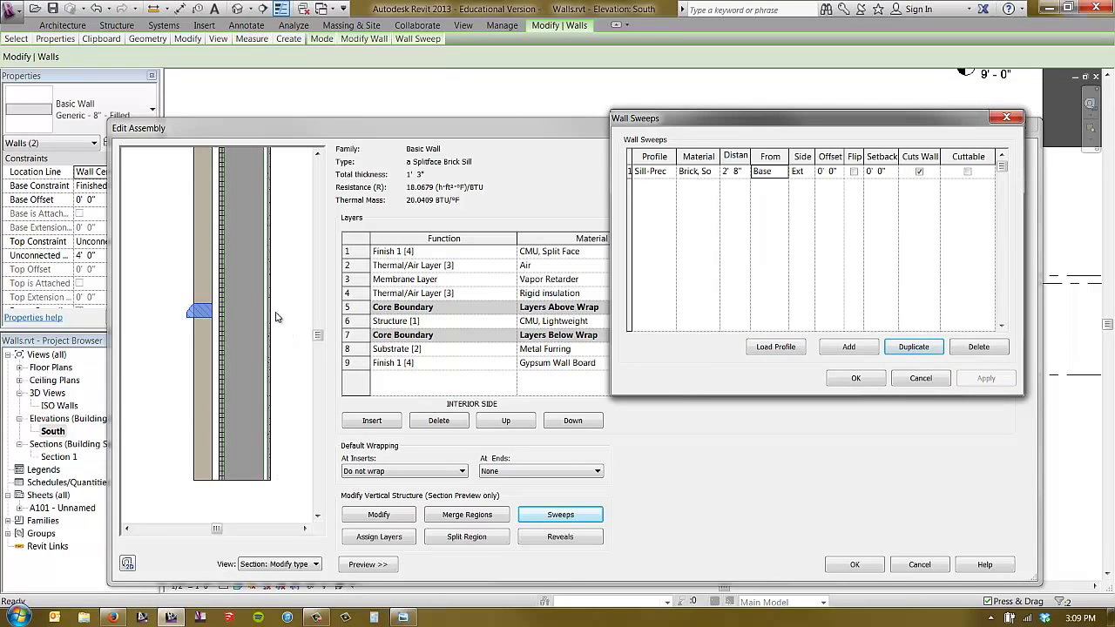
pyautogui.click(812, 171)
pyautogui.click(808, 184)
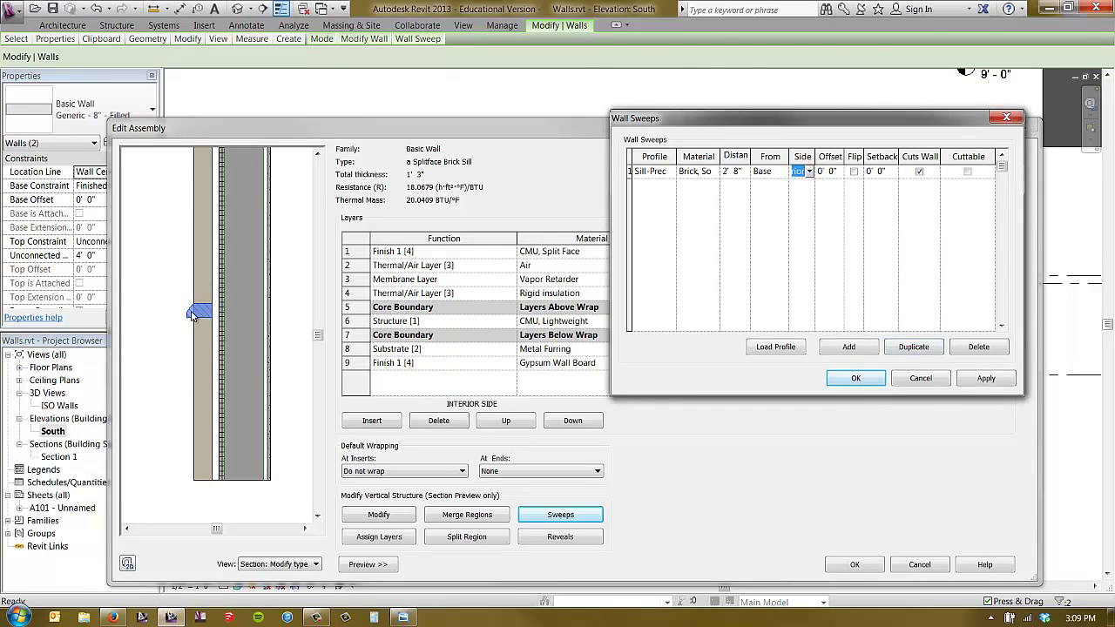
# Add a new sweep with the Base 1 profile and Cherry material.
pyautogui.click(863, 350)
pyautogui.click(668, 173)
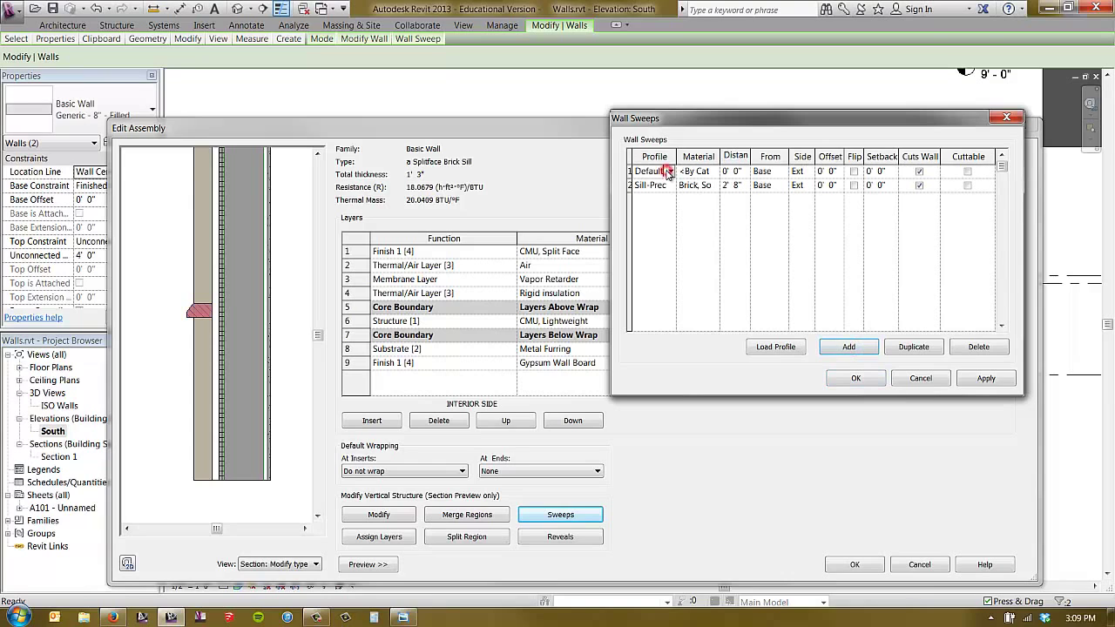
pyautogui.click(668, 172)
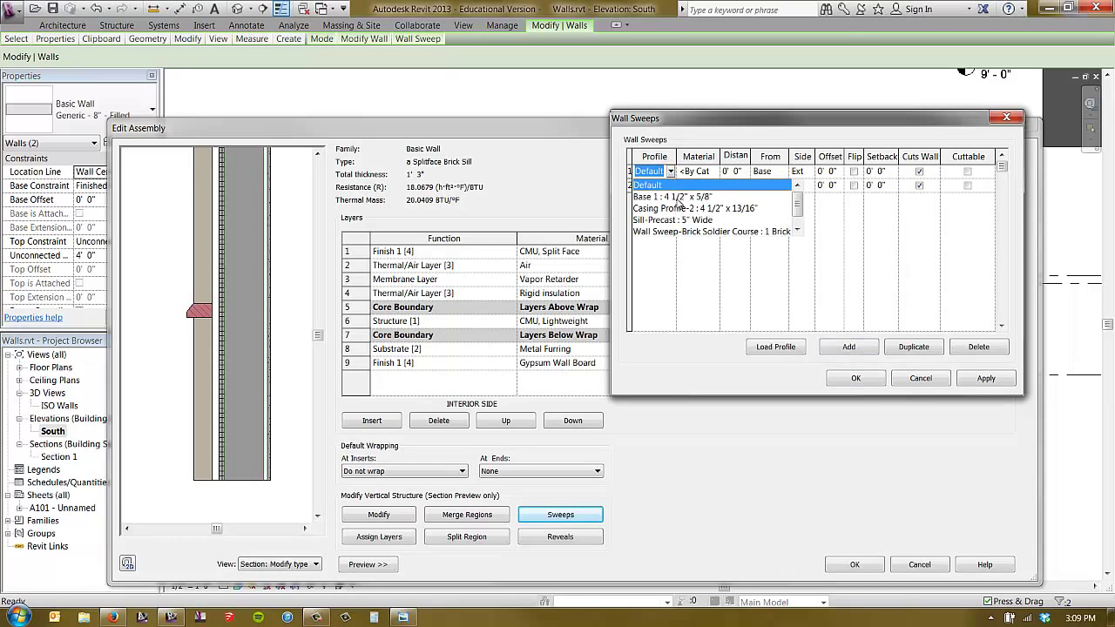
pyautogui.click(674, 197)
pyautogui.click(714, 172)
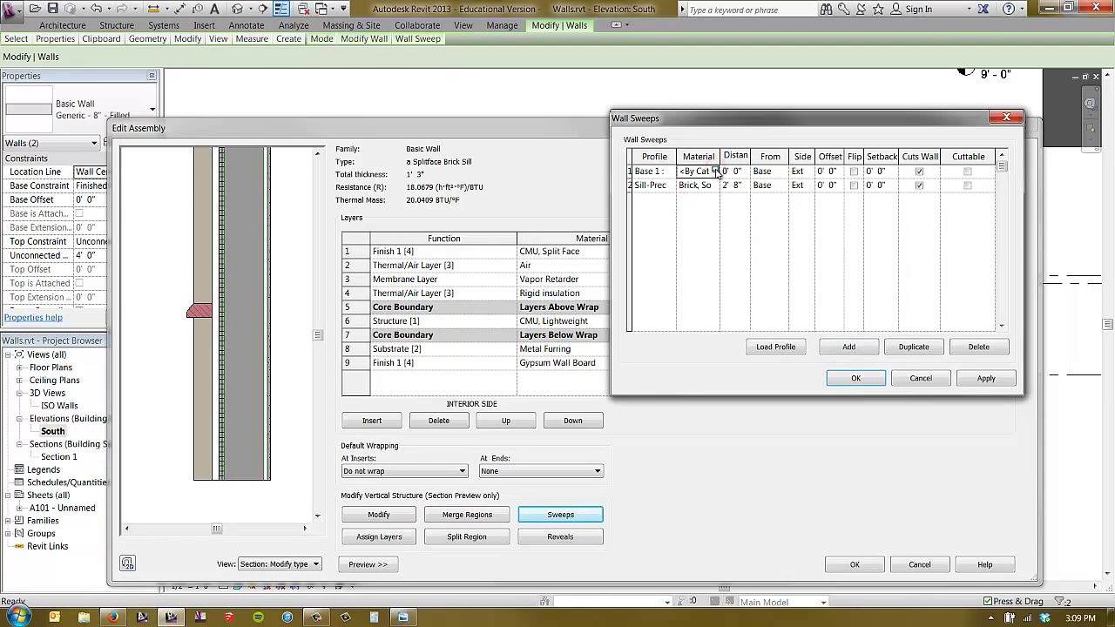
pyautogui.click(715, 171)
pyautogui.click(266, 226)
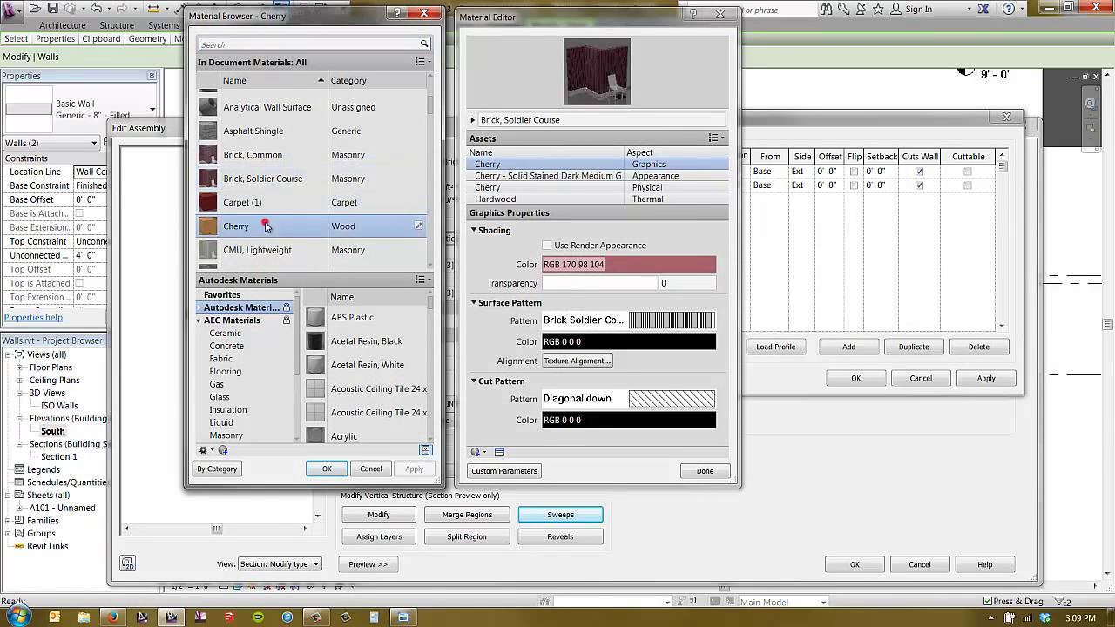
pyautogui.click(326, 468)
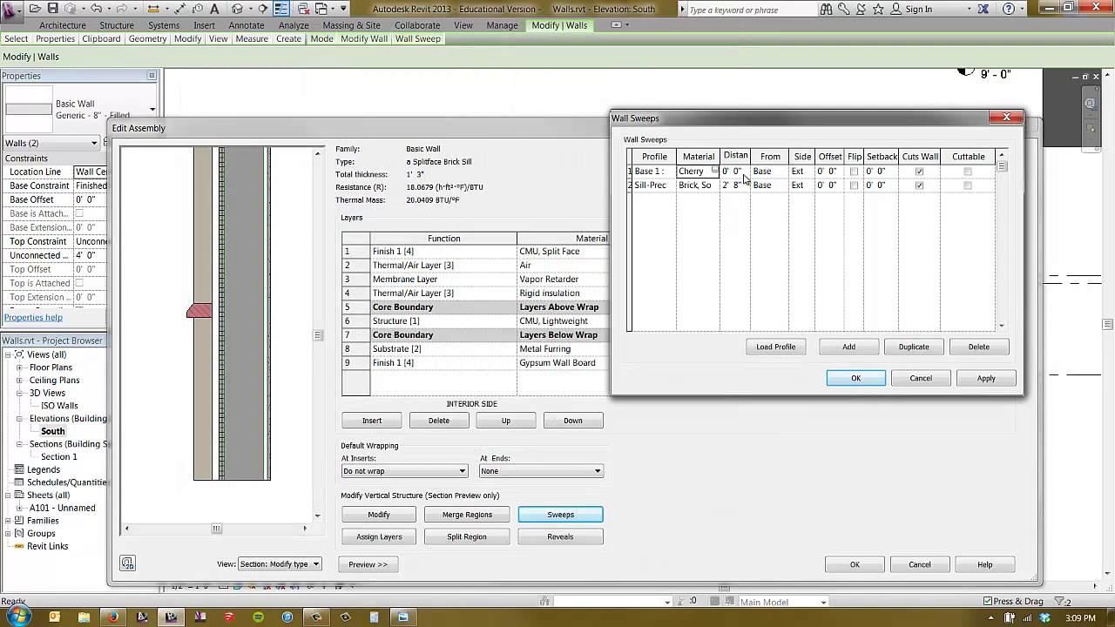
# Put the Base 1 sweep on the interior face, apply it, and add another sweep row.
pyautogui.click(799, 173)
pyautogui.click(809, 172)
pyautogui.click(809, 198)
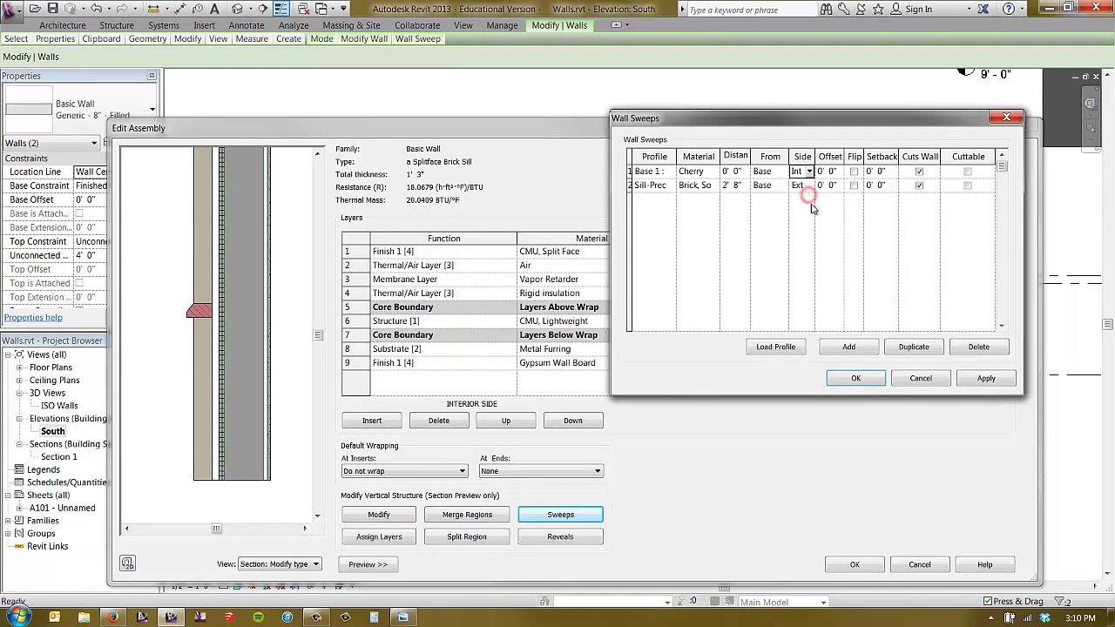
pyautogui.click(986, 377)
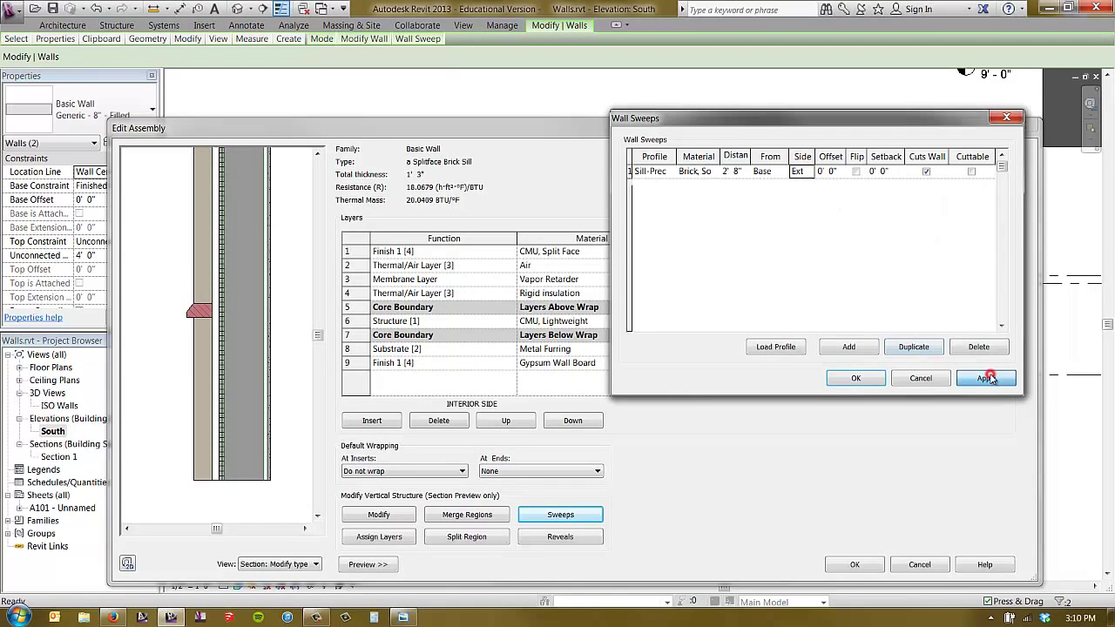
pyautogui.click(290, 459)
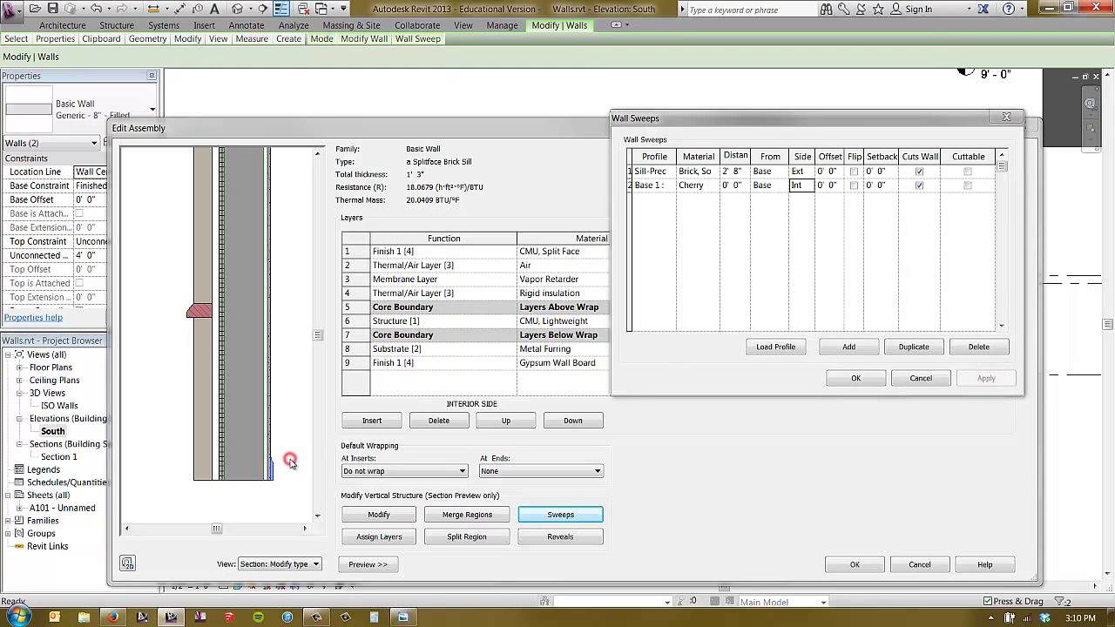
pyautogui.click(849, 347)
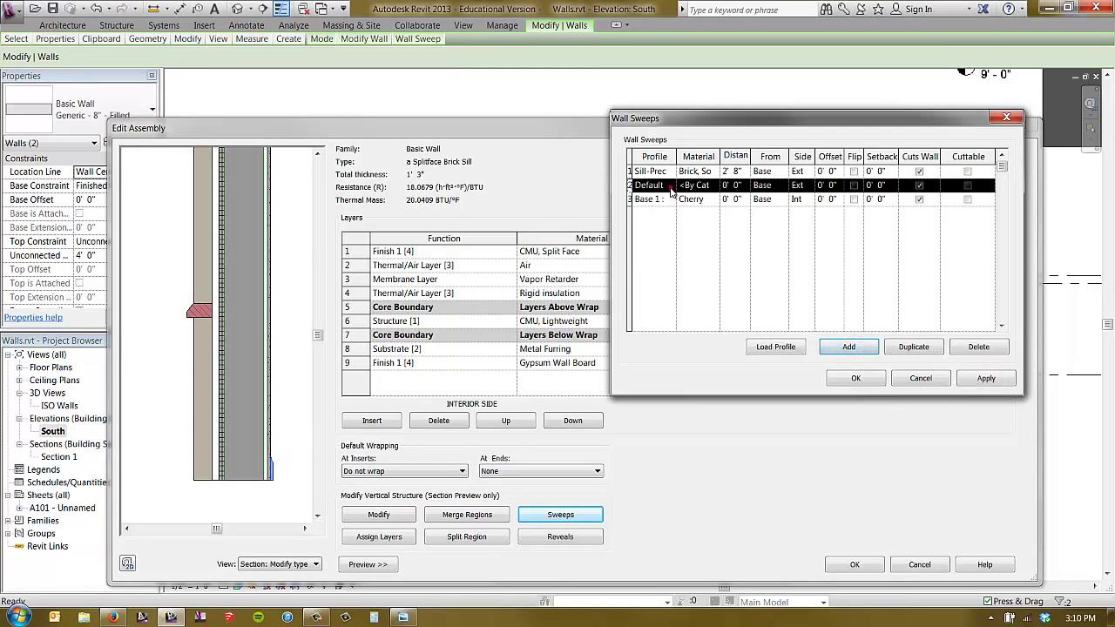
# Set the new sweep to Casing Profile-2 in Cherry, about 2' 5" from Base.
pyautogui.click(671, 187)
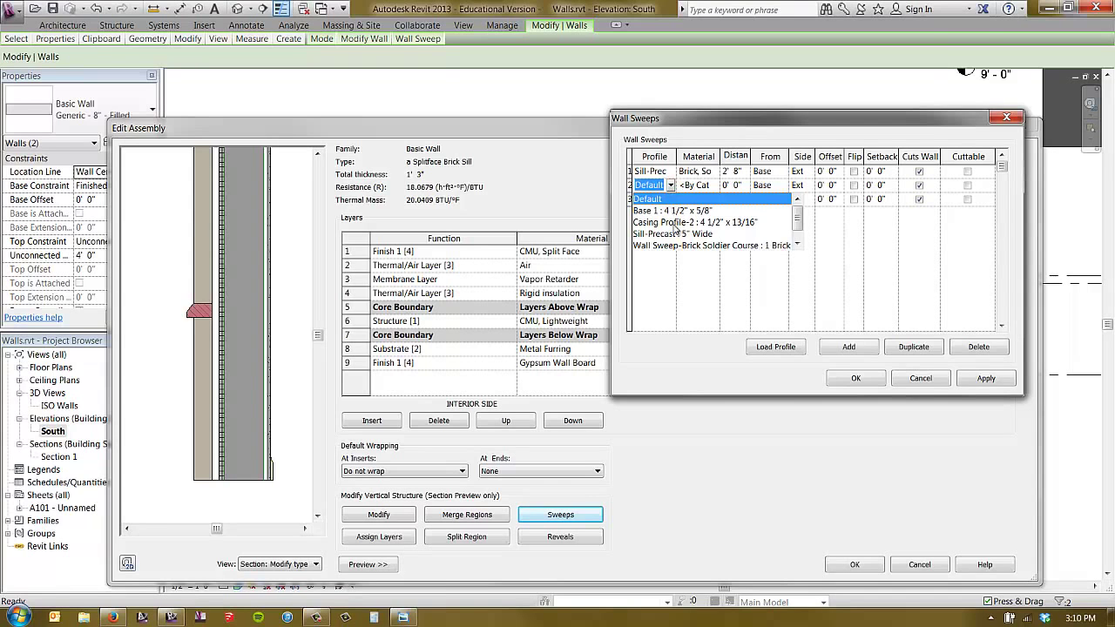
pyautogui.click(675, 222)
pyautogui.click(712, 186)
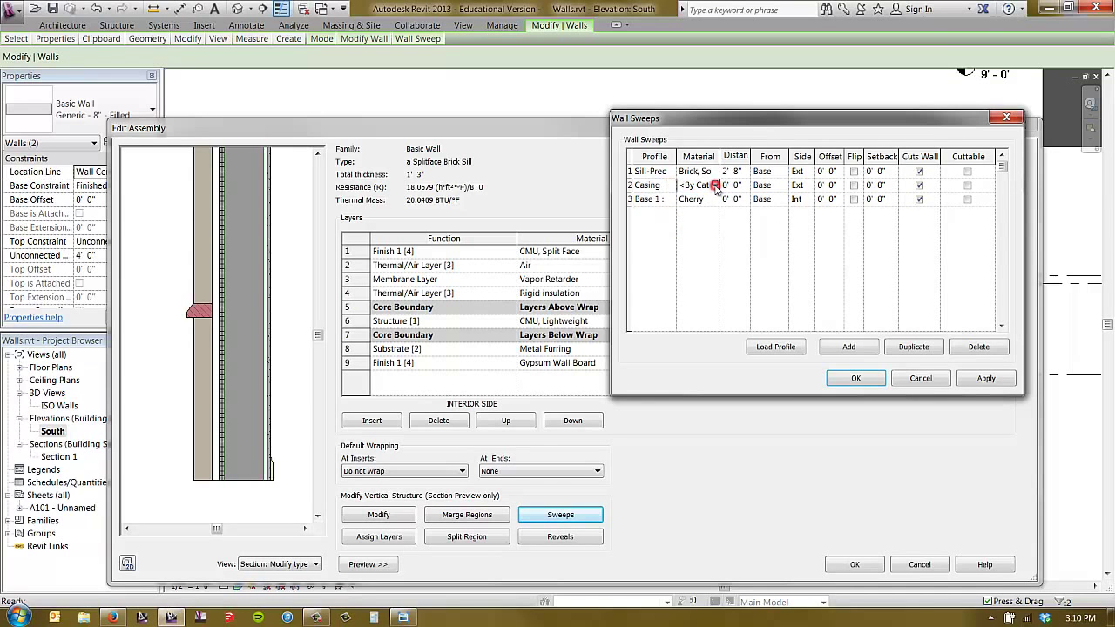
pyautogui.click(714, 185)
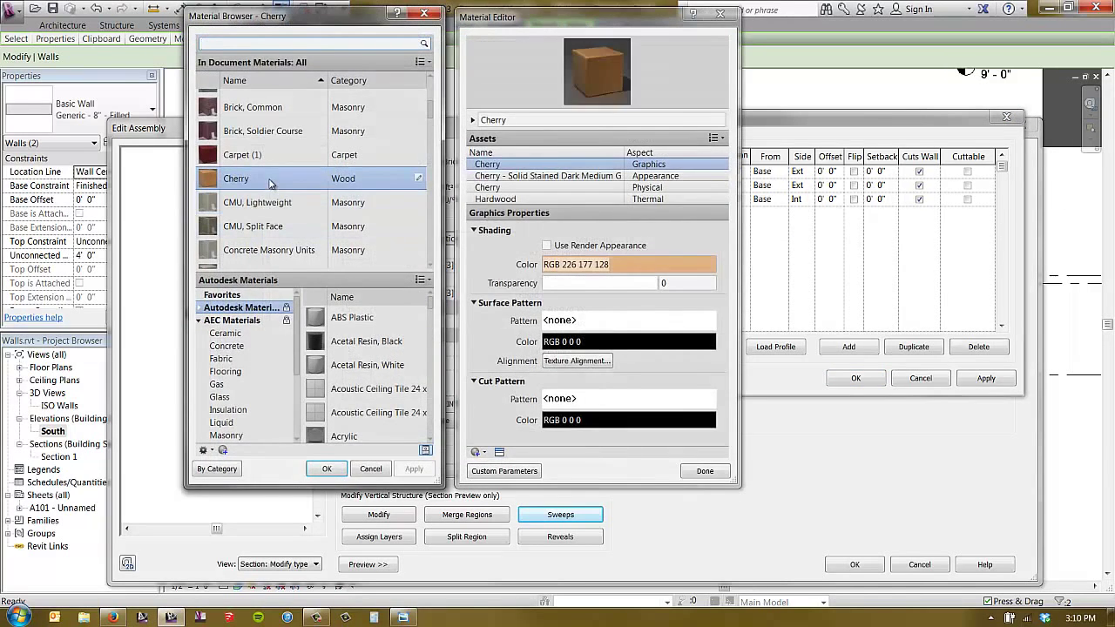
pyautogui.click(330, 467)
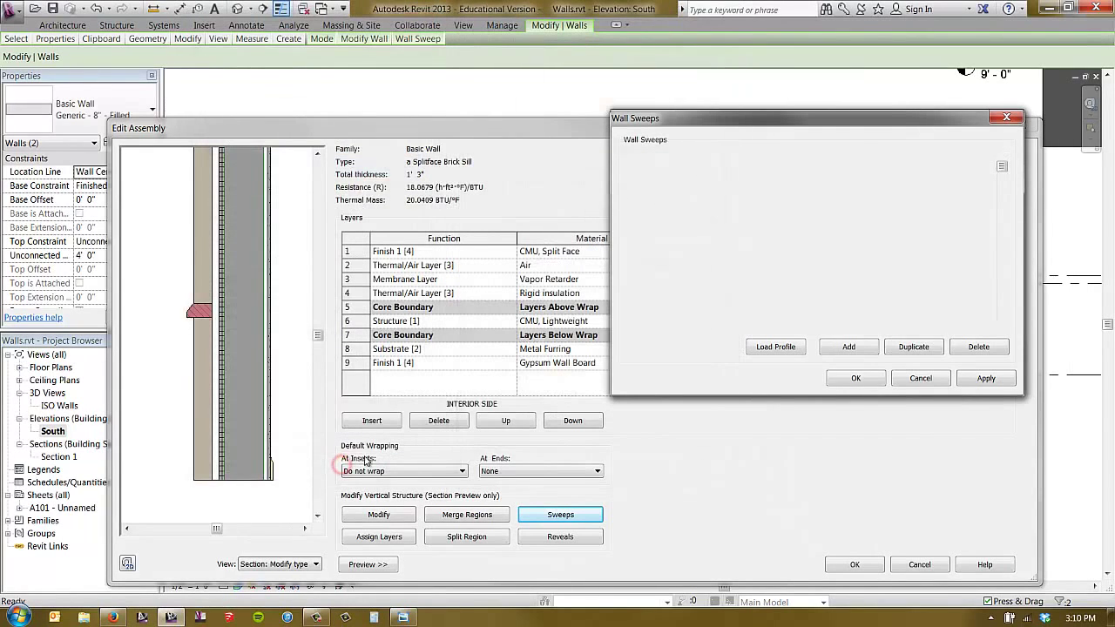
pyautogui.click(738, 185)
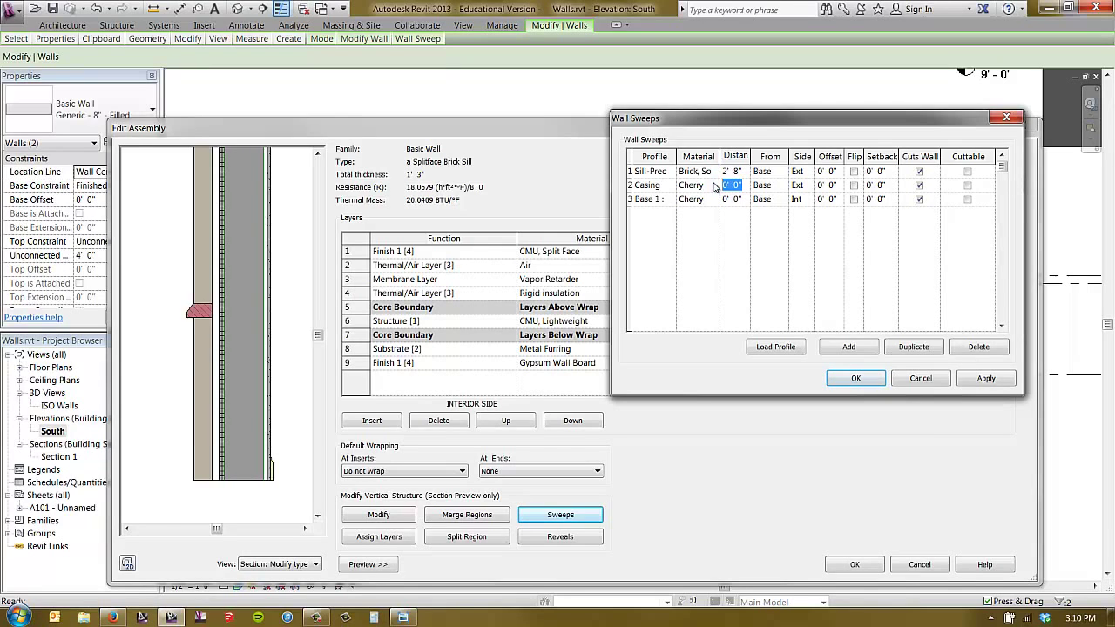
pyautogui.write("2'10")
pyautogui.press('Tab')
pyautogui.click(670, 186)
pyautogui.click(670, 186)
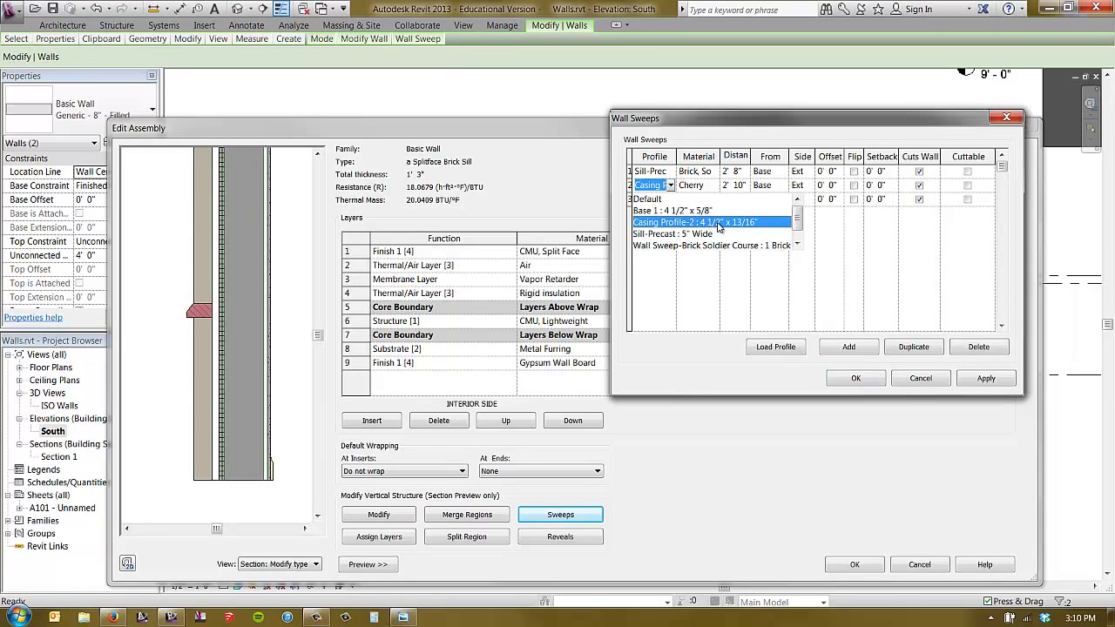
pyautogui.click(737, 186)
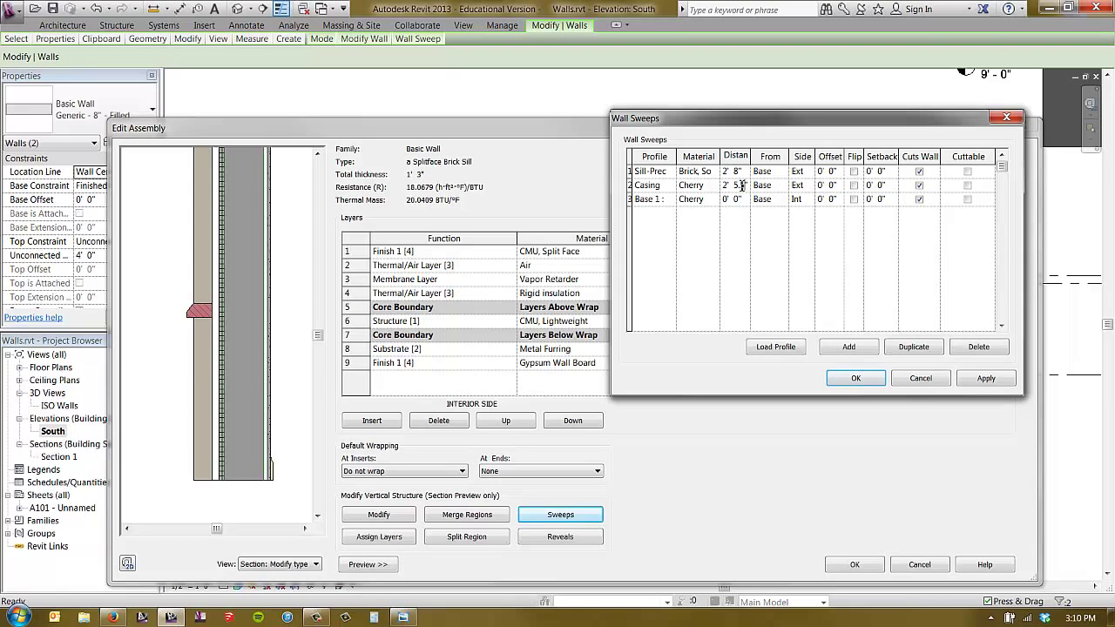
# Put the casing sweep on the interior face, apply it, and close Wall Sweeps.
pyautogui.click(800, 185)
pyautogui.click(808, 185)
pyautogui.click(810, 215)
pyautogui.click(986, 379)
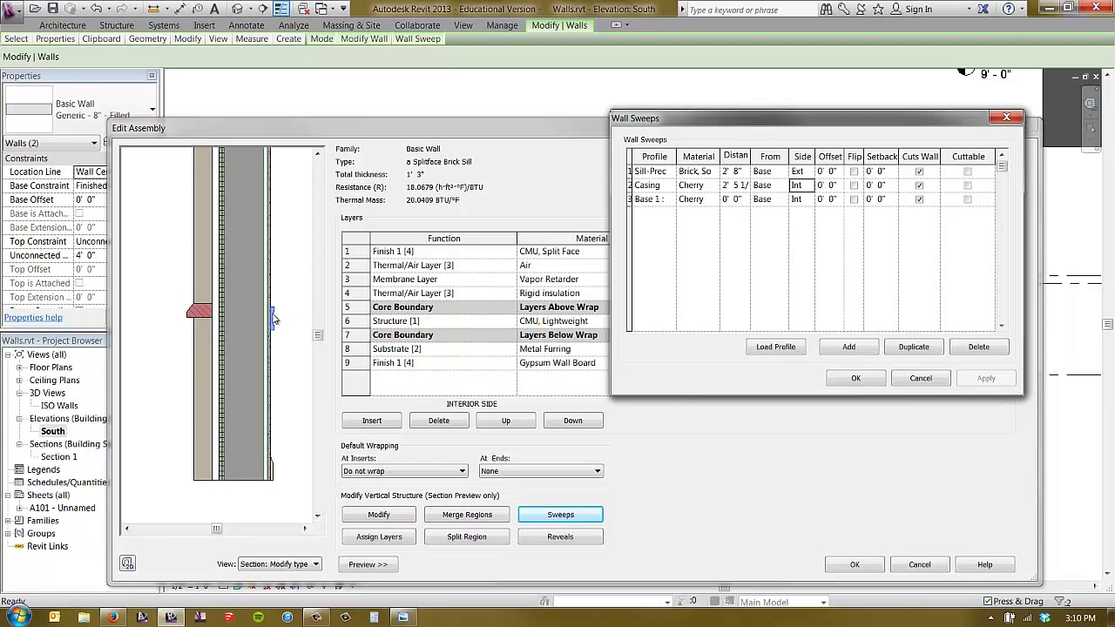
pyautogui.click(856, 379)
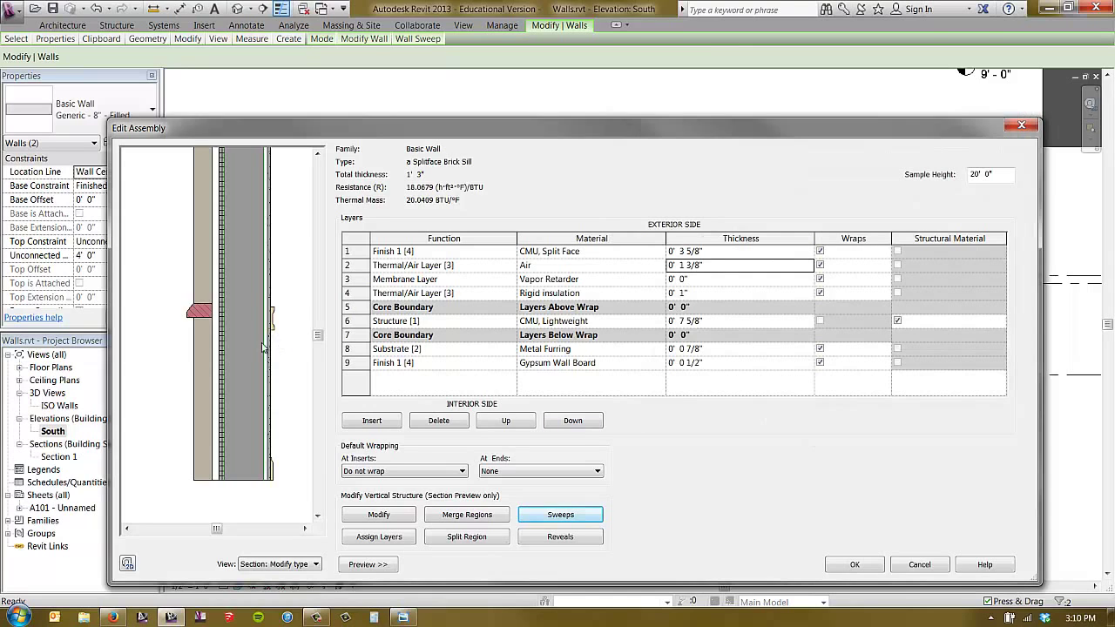
# Insert a Finish 1 [4] Cherry layer just above the Gypsum Wall Board.
pyautogui.click(164, 373)
pyautogui.scroll(2, 255, 318)
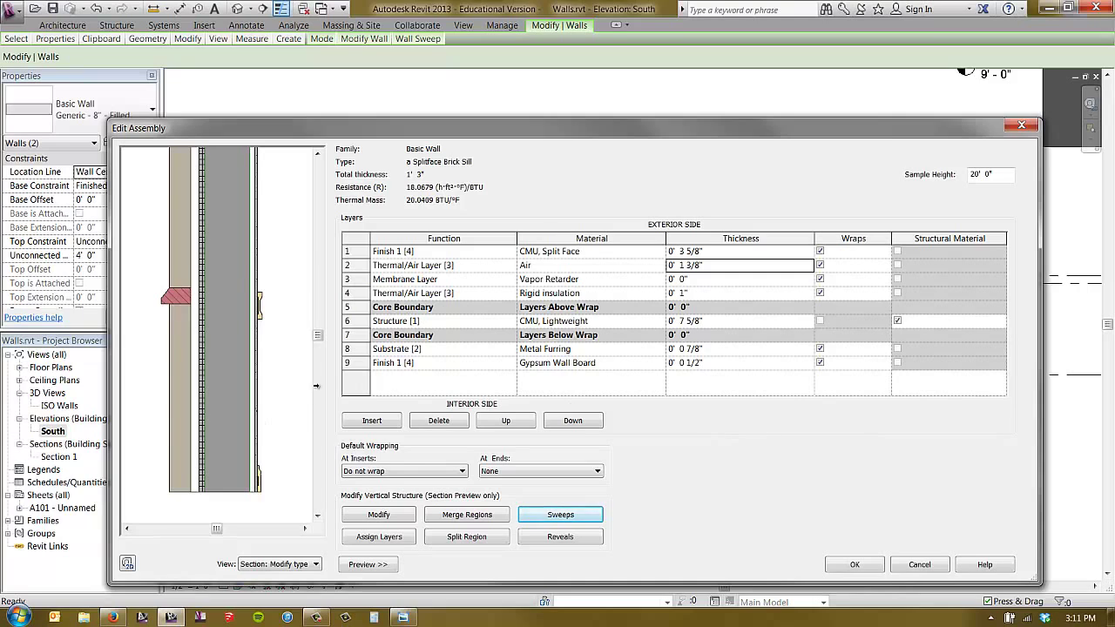
pyautogui.click(352, 363)
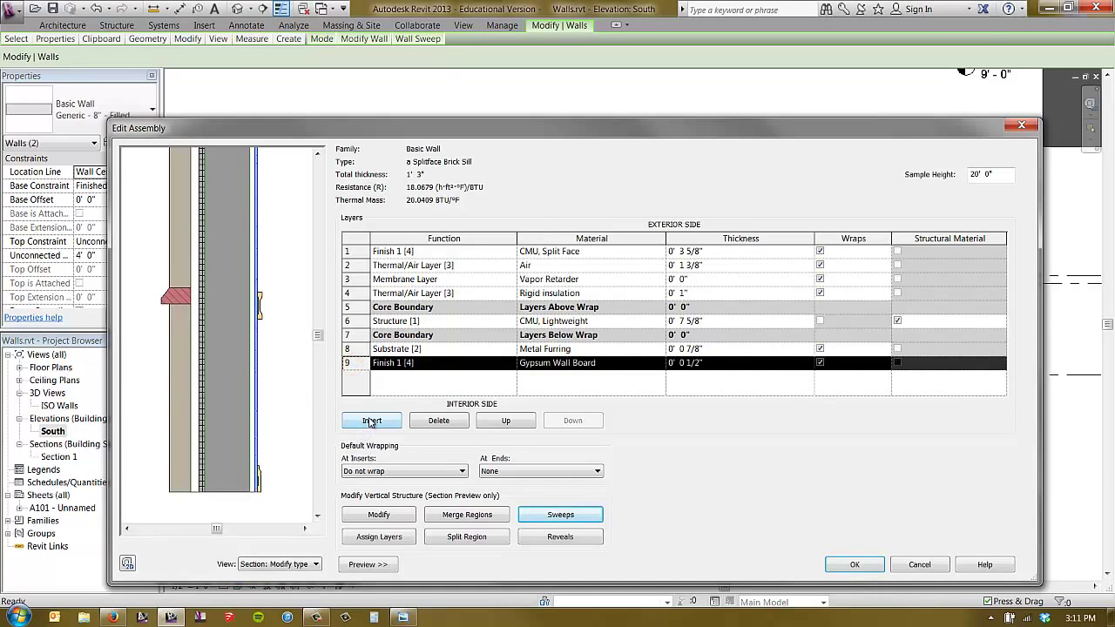
pyautogui.click(371, 421)
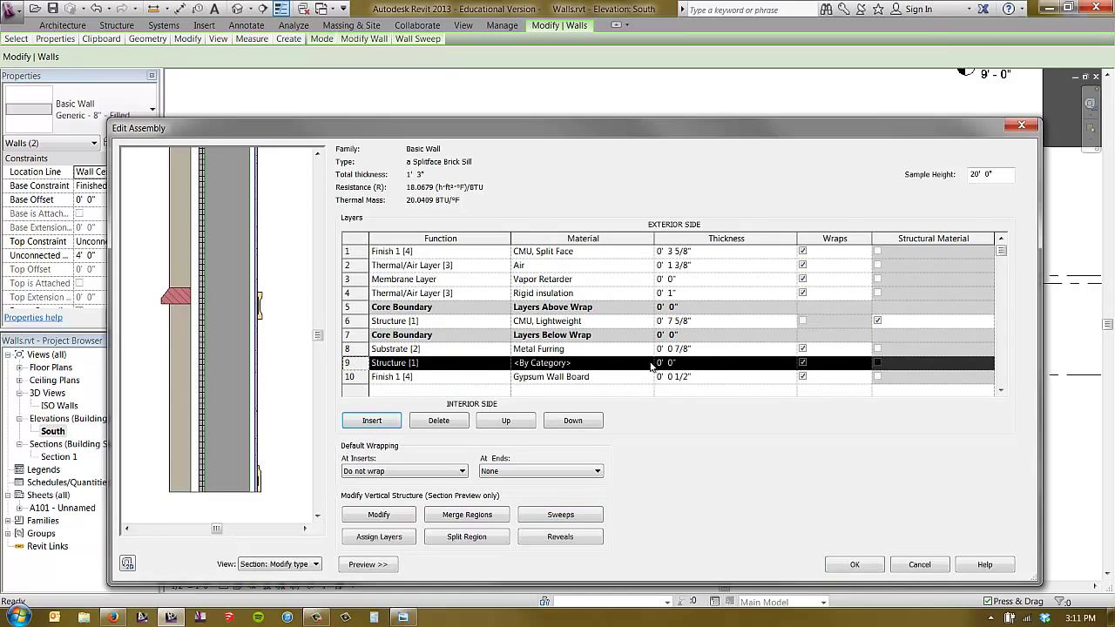
pyautogui.click(492, 364)
pyautogui.click(505, 362)
pyautogui.click(441, 413)
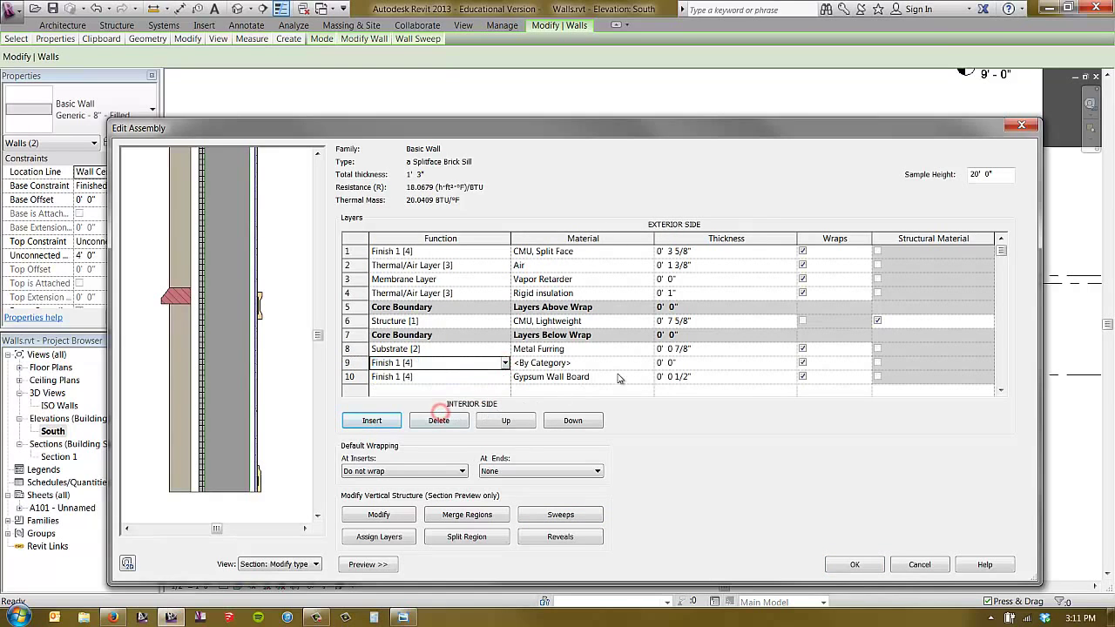
pyautogui.click(646, 364)
pyautogui.click(648, 360)
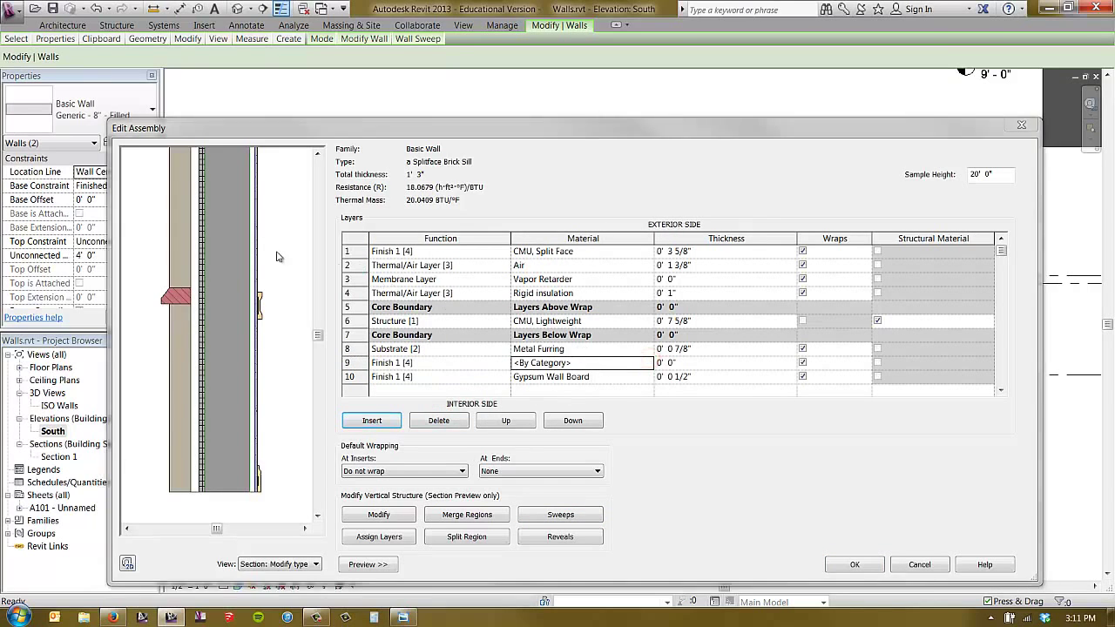
pyautogui.click(281, 161)
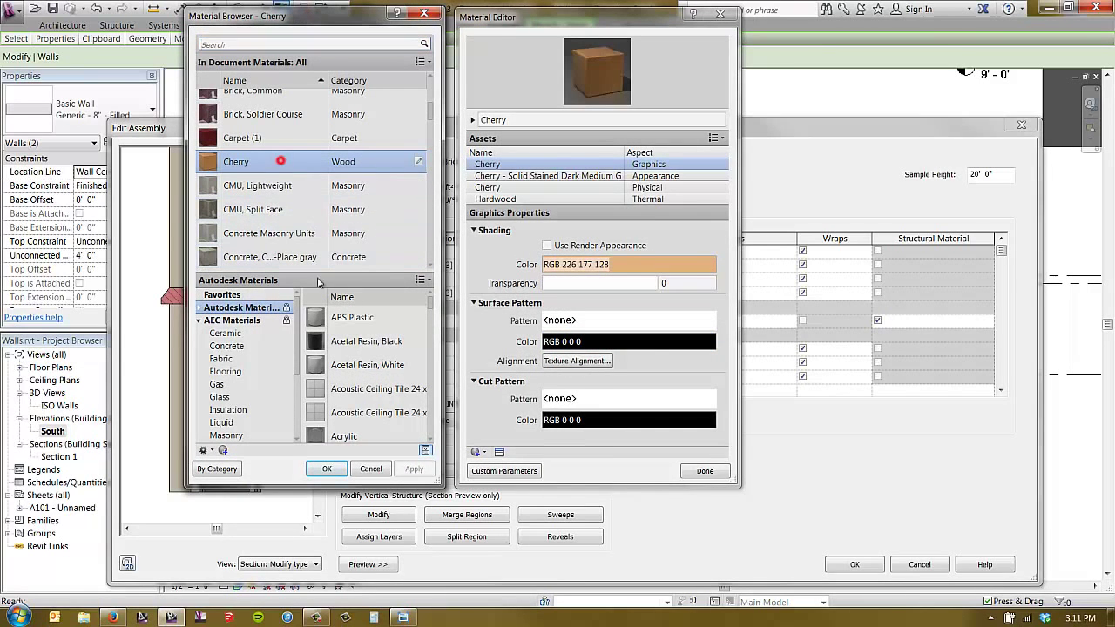
pyautogui.click(326, 469)
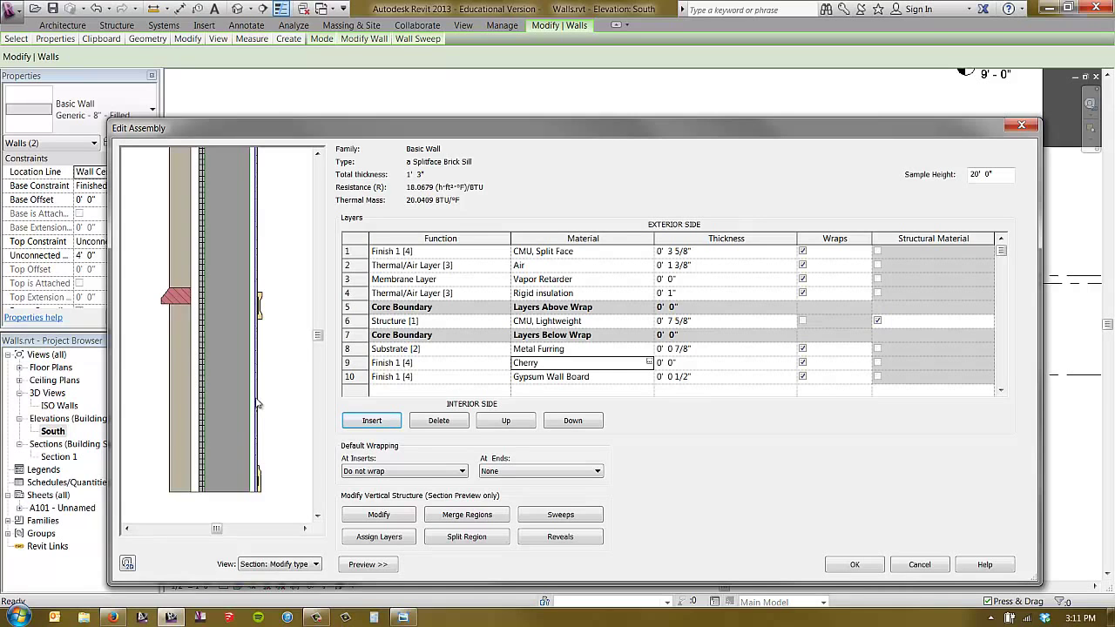
# Split the Gypsum Wall Board face in the section preview at the chosen height.
pyautogui.click(467, 537)
pyautogui.scroll(4, 261, 300)
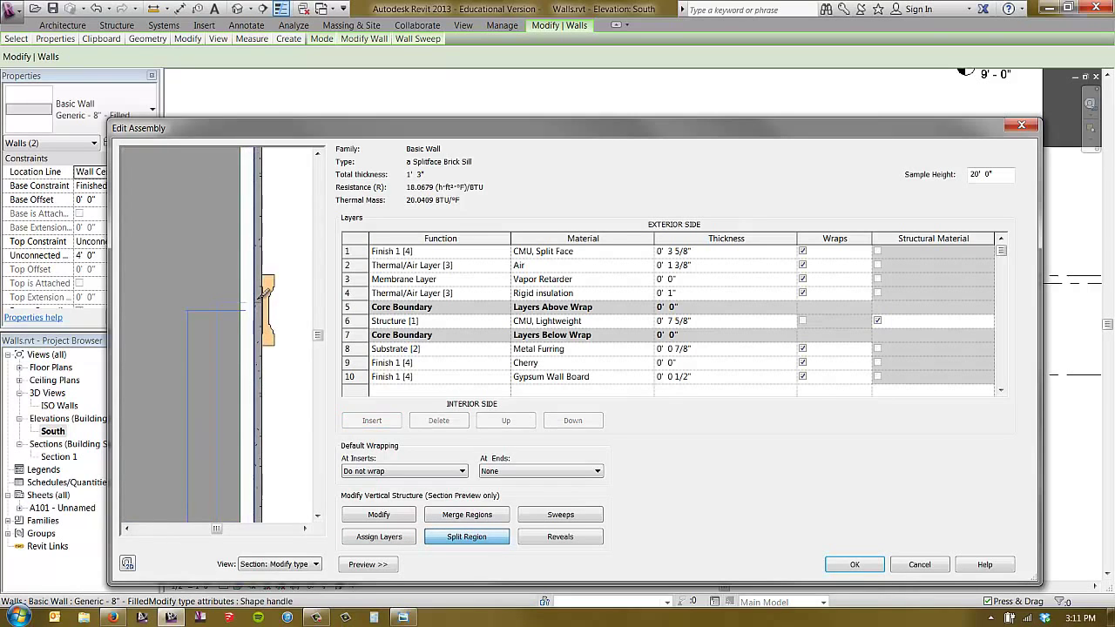
pyautogui.scroll(-4, 261, 296)
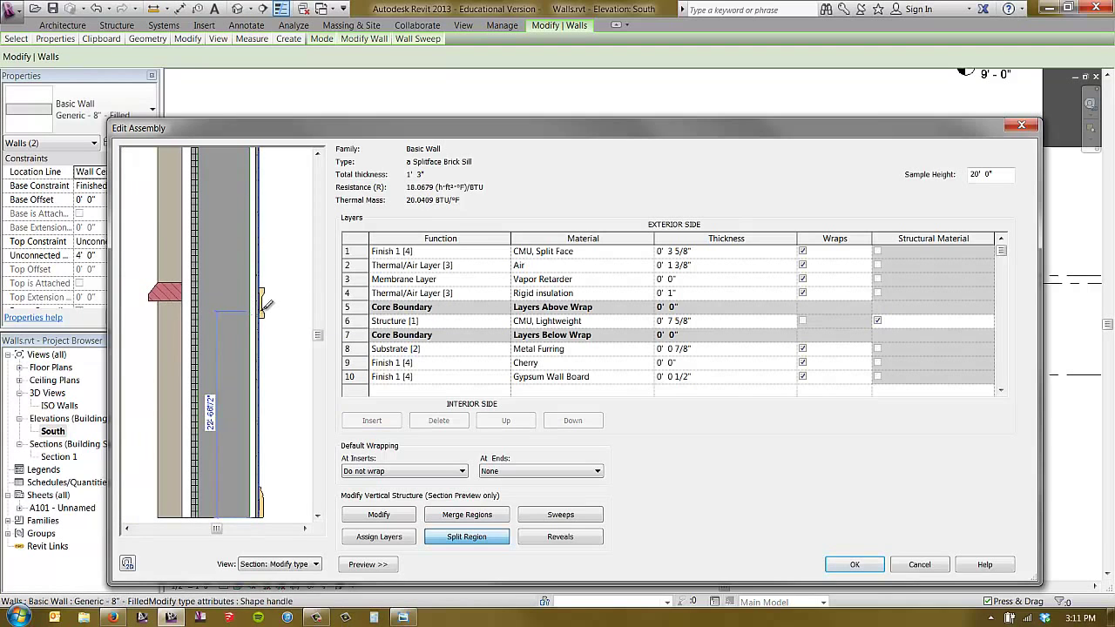
pyautogui.scroll(3, 261, 300)
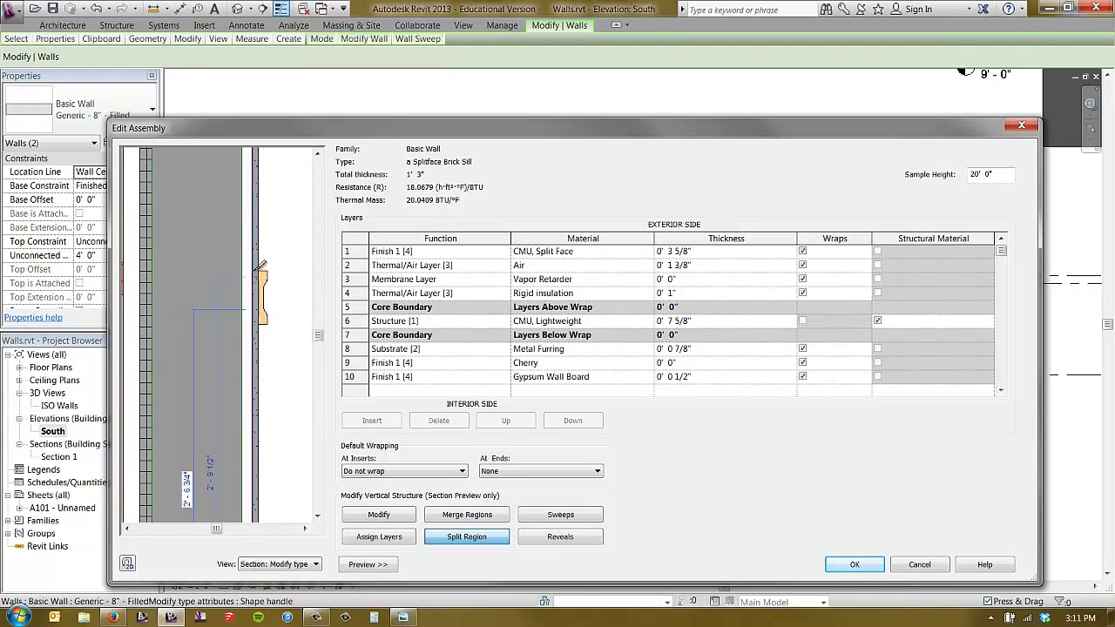
pyautogui.scroll(2, 261, 265)
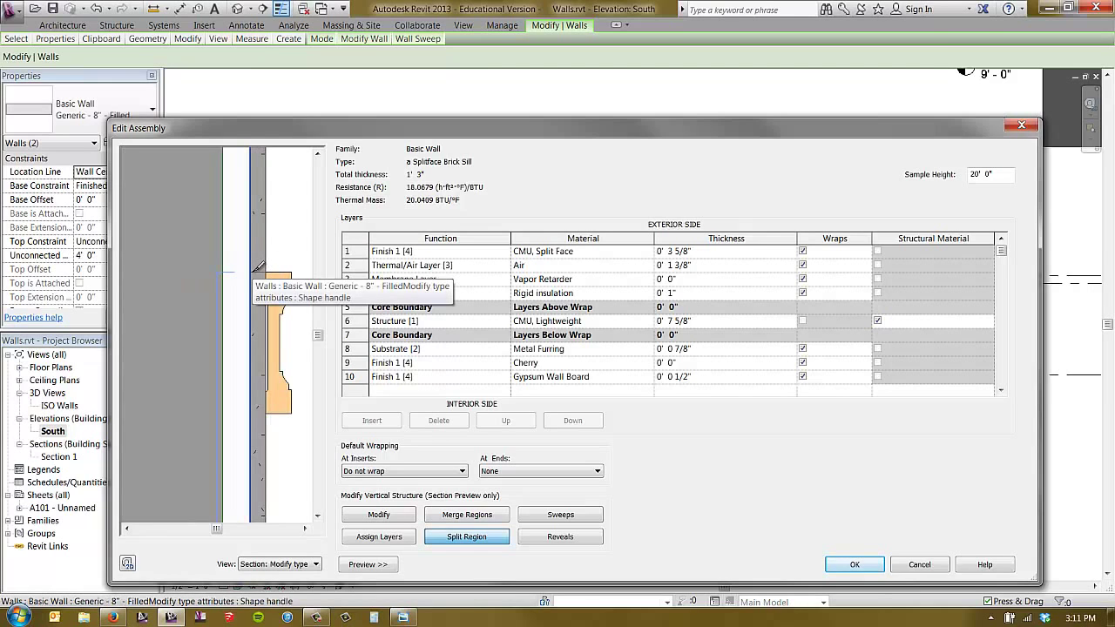
pyautogui.click(258, 268)
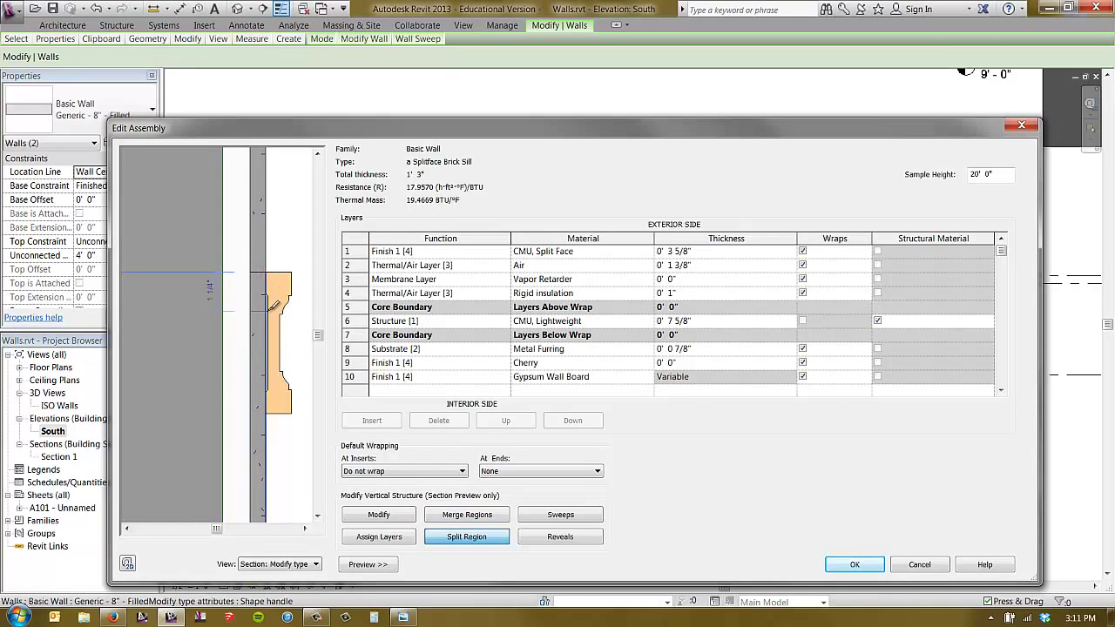
pyautogui.click(692, 507)
# Assign the lower split region to the Cherry layer.
pyautogui.click(396, 537)
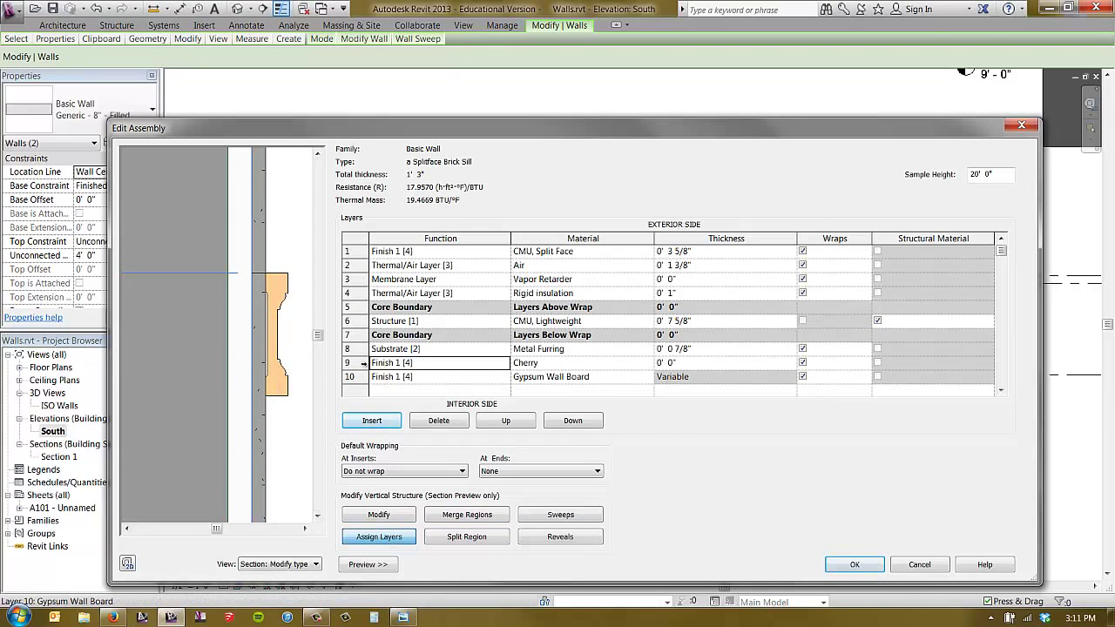
pyautogui.click(349, 362)
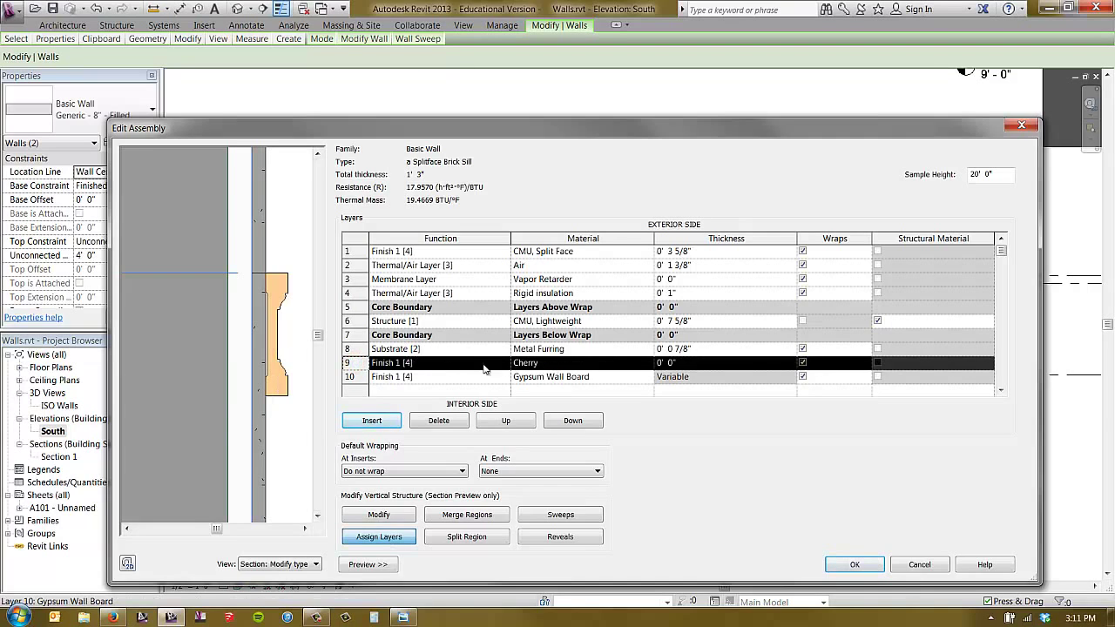
pyautogui.click(255, 372)
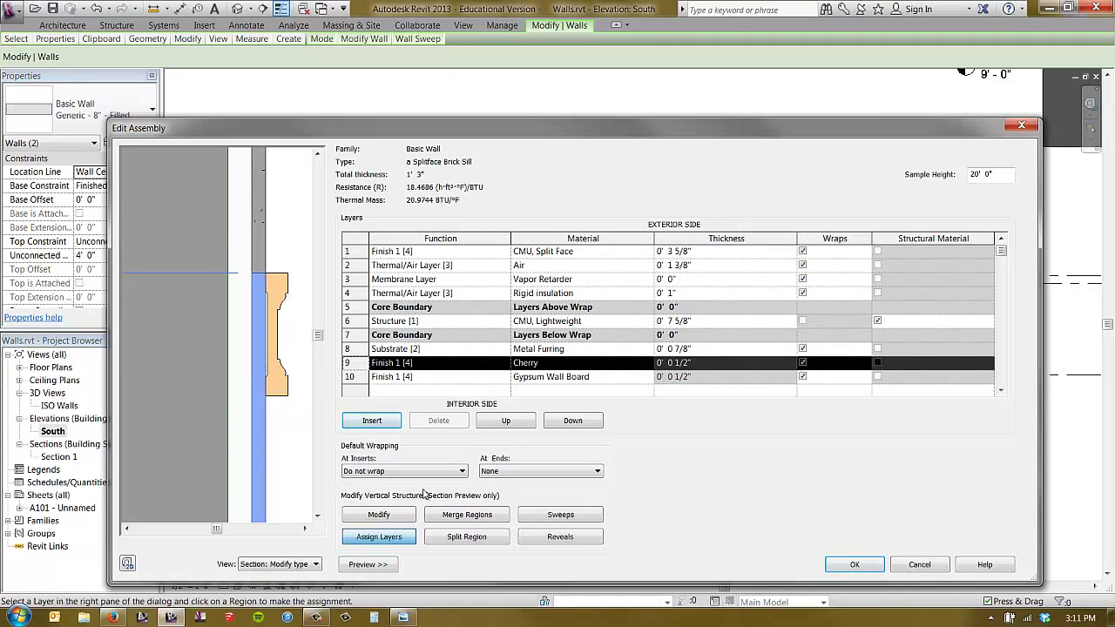
pyautogui.click(385, 513)
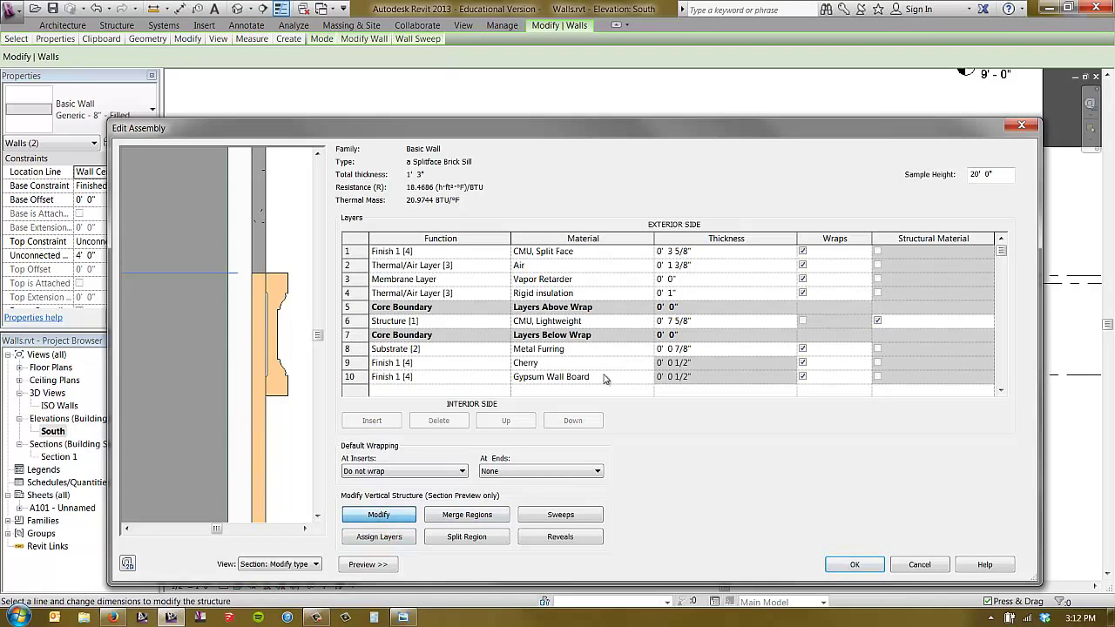
# Check the Cherry and Gypsum Wall Board regions in the preview, then accept the assembly.
pyautogui.scroll(-2, 250, 331)
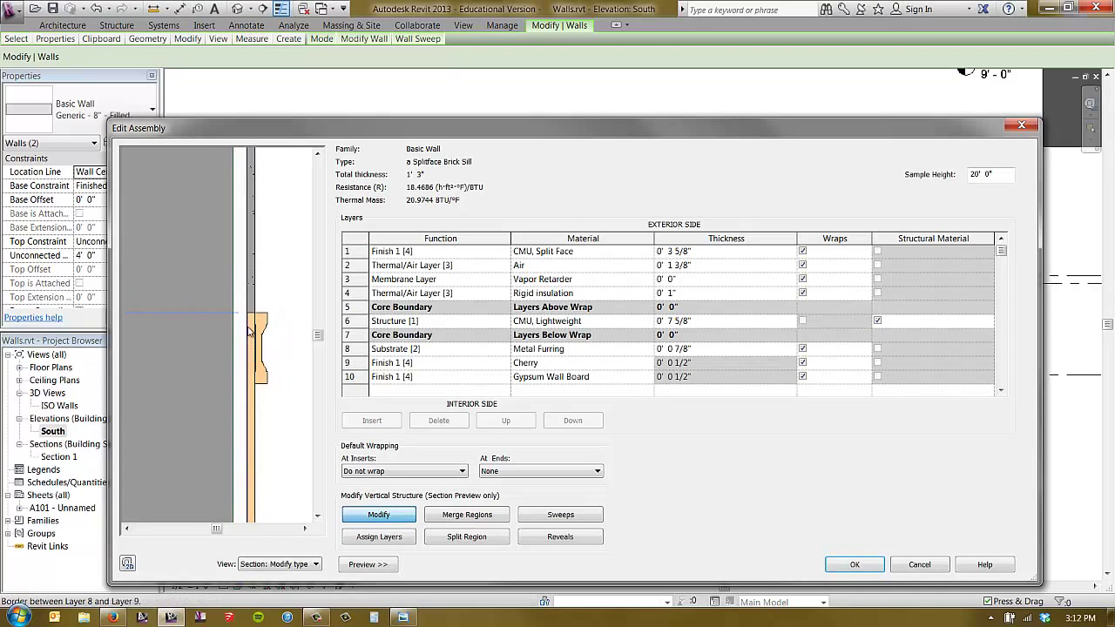
pyautogui.scroll(3, 270, 348)
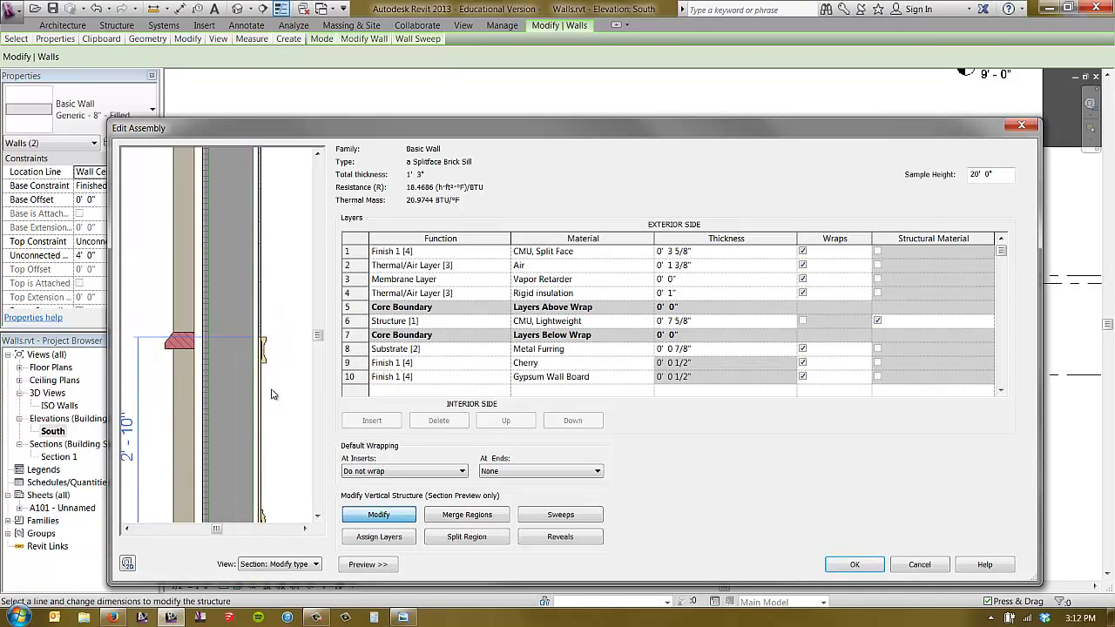
pyautogui.scroll(3, 287, 350)
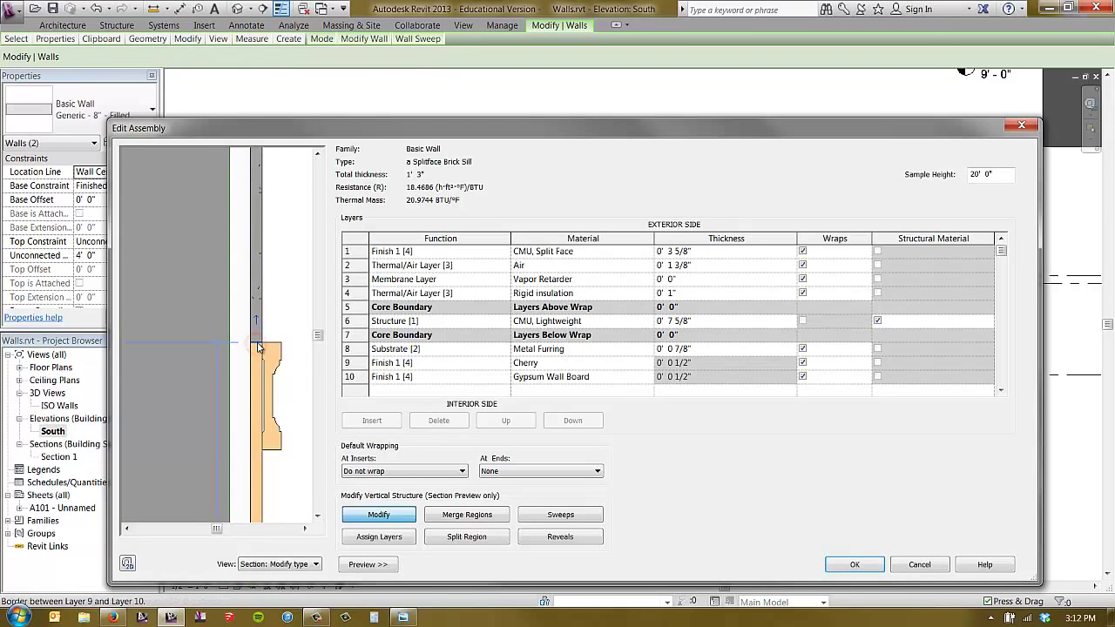
pyautogui.click(380, 516)
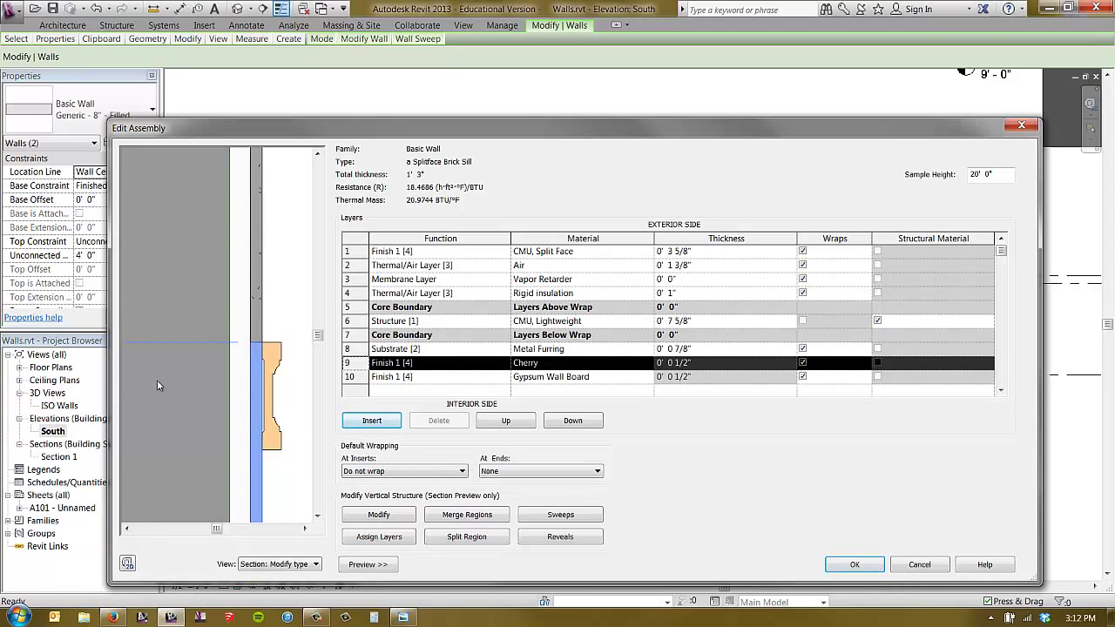
pyautogui.scroll(-5, 293, 280)
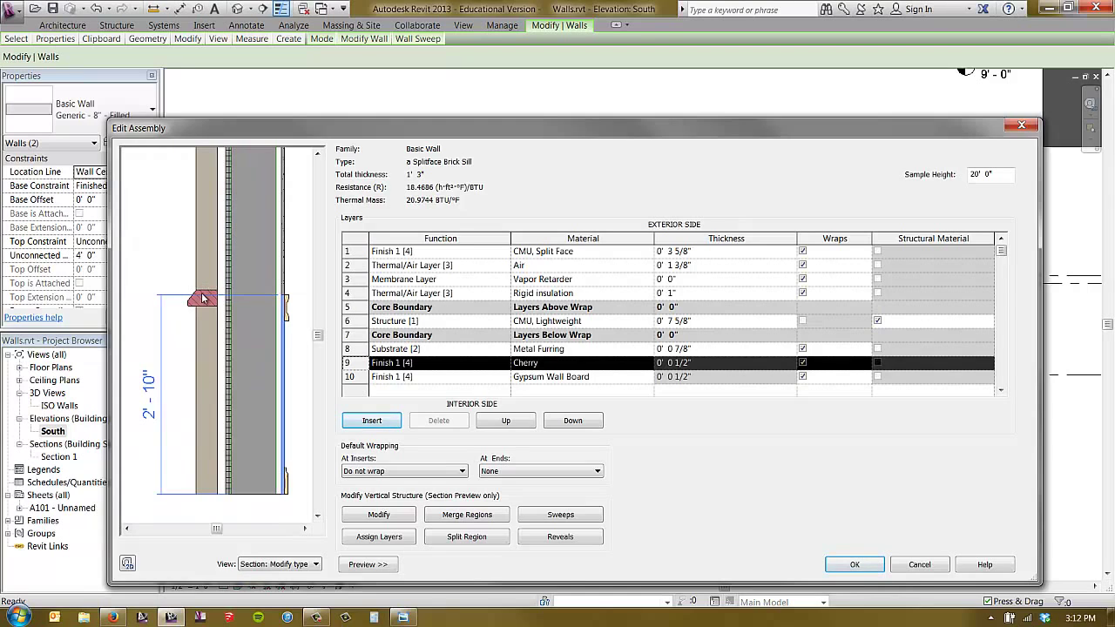
pyautogui.click(349, 377)
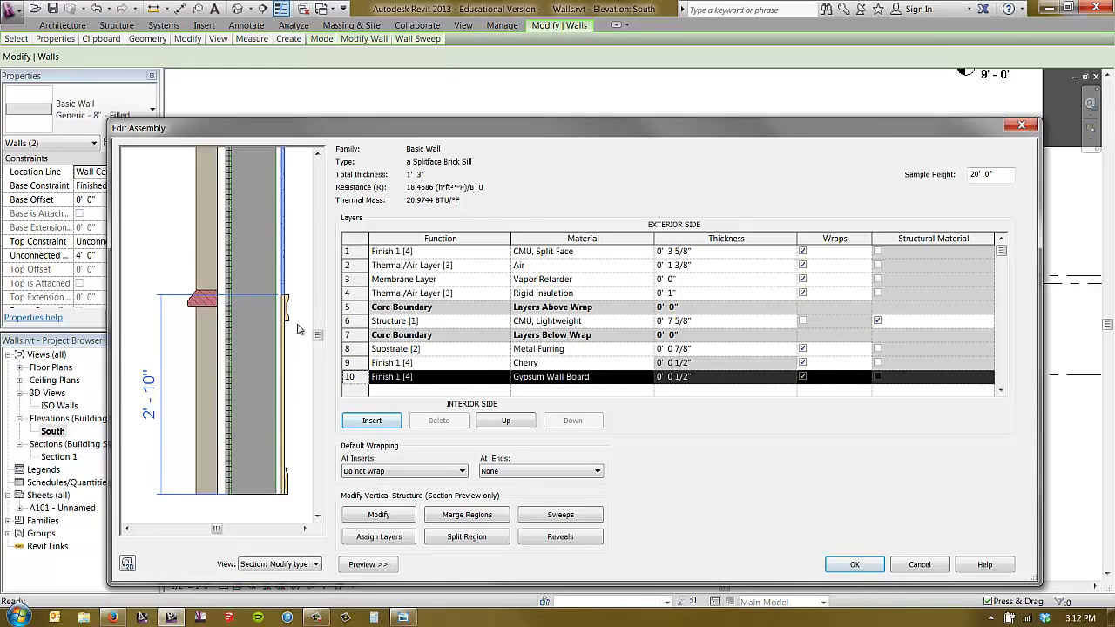
pyautogui.click(862, 569)
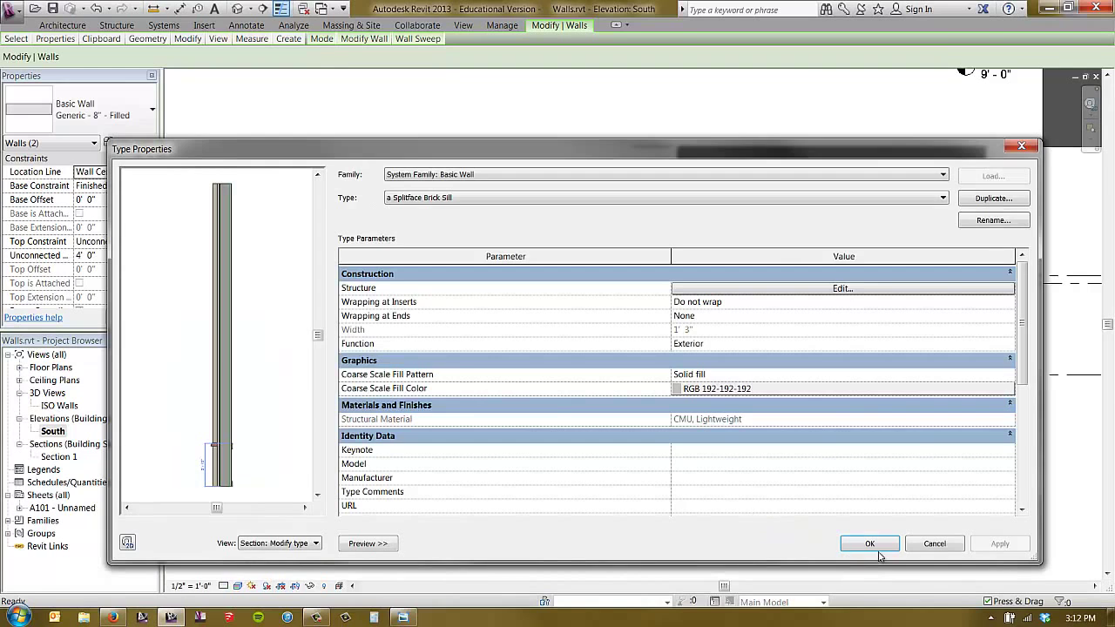
# Apply the type changes, then select the two Generic - 8" - Filled walls and open their type properties.
pyautogui.click(869, 545)
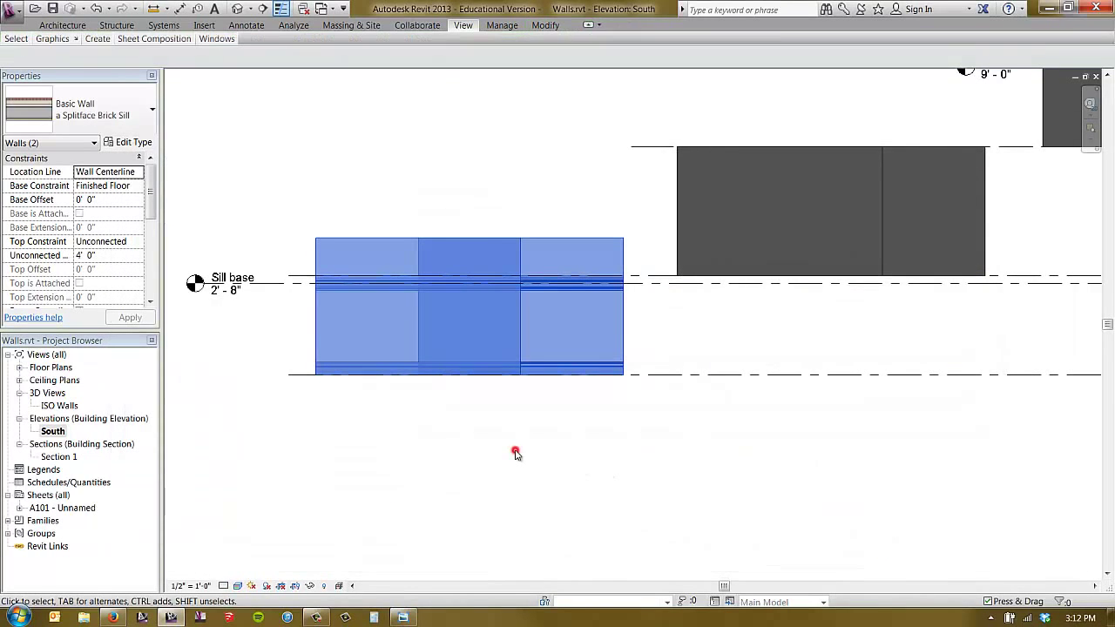
pyautogui.click(515, 453)
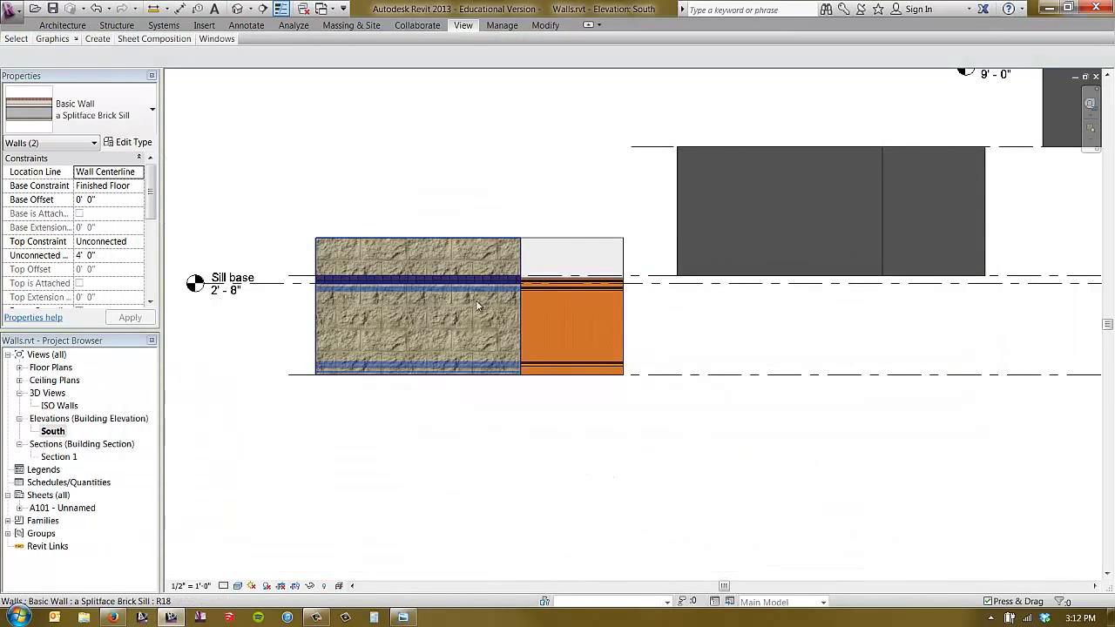
pyautogui.scroll(-2, 356, 441)
pyautogui.moveTo(730, 440); pyautogui.dragTo(624, 490, button='middle')
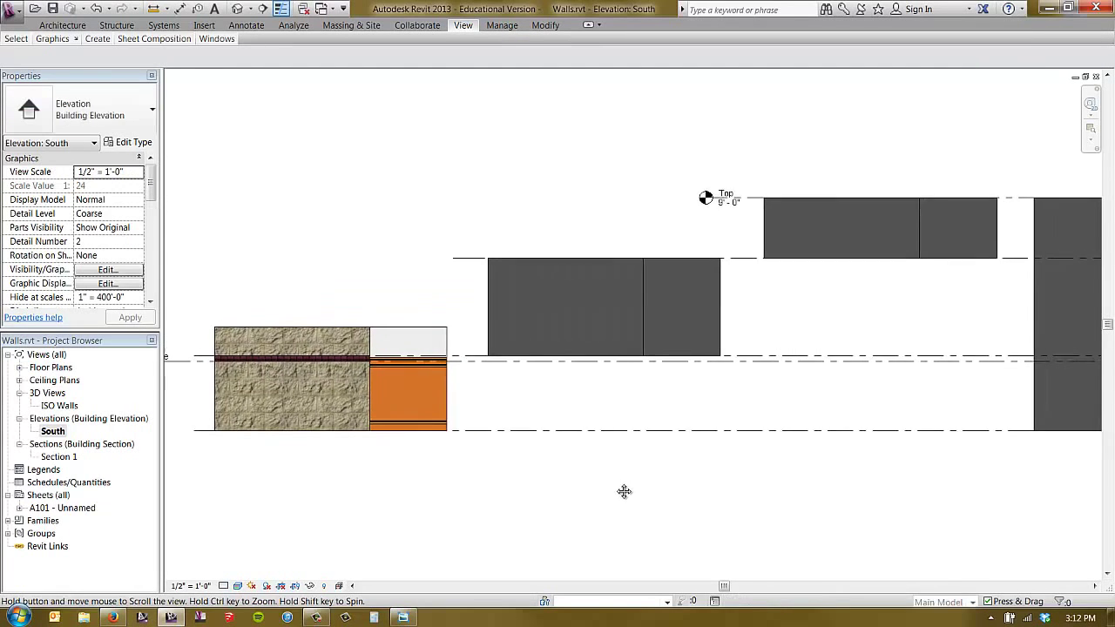
pyautogui.scroll(3, 629, 331)
pyautogui.moveTo(775, 294); pyautogui.dragTo(569, 315)
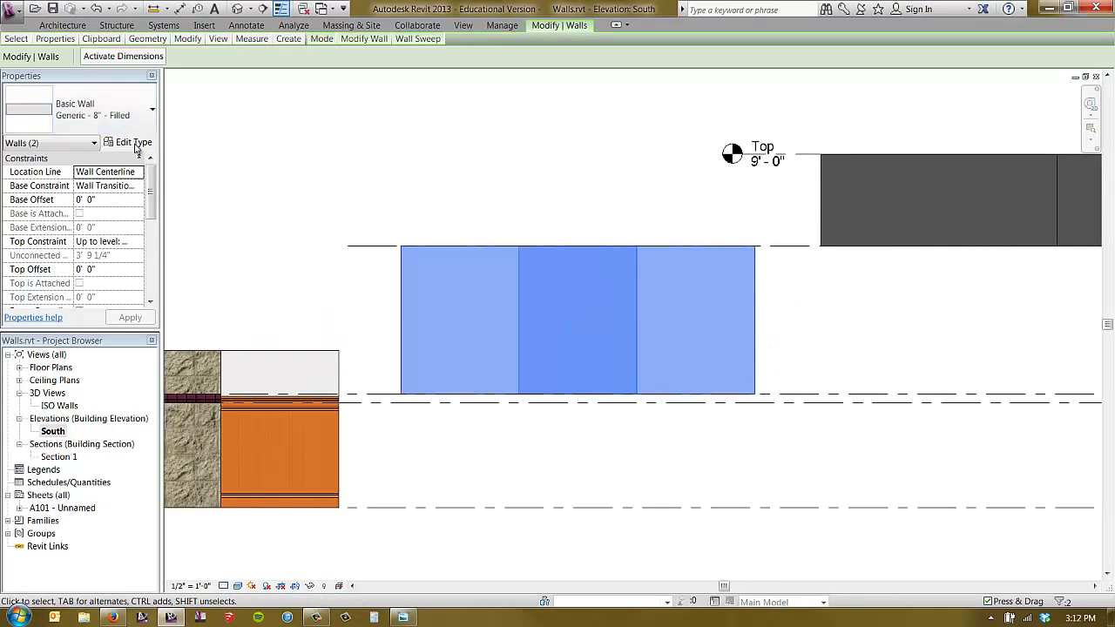
pyautogui.click(109, 141)
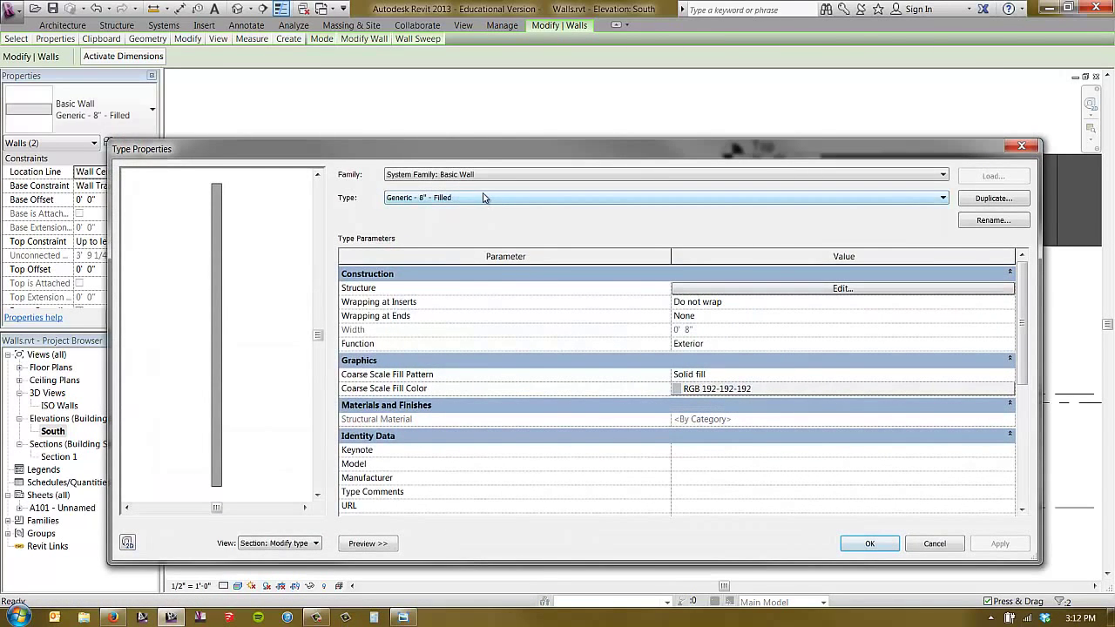
# Duplicate the a Splitface Brick Sill wall type as 'a Stone Reveal' and open its layer structure.
pyautogui.click(484, 197)
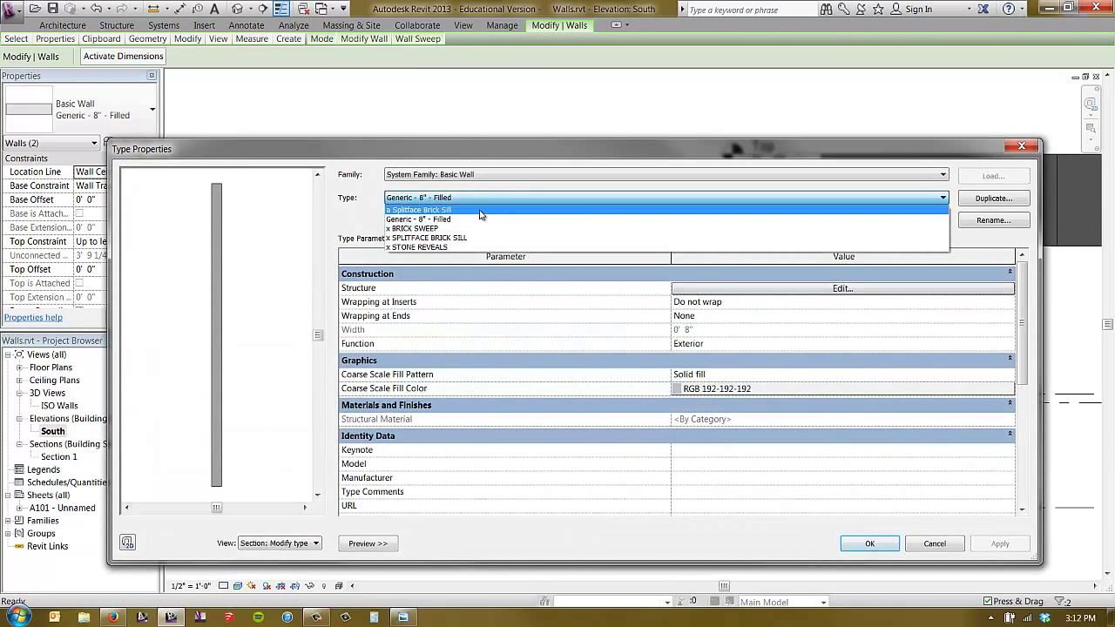
pyautogui.click(480, 211)
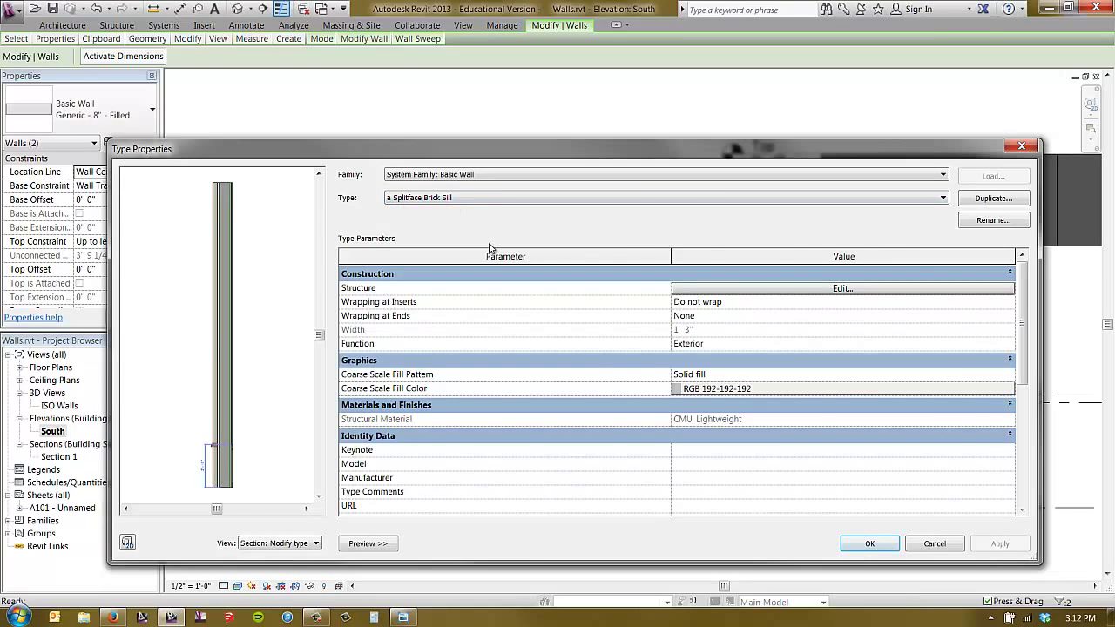
pyautogui.click(993, 197)
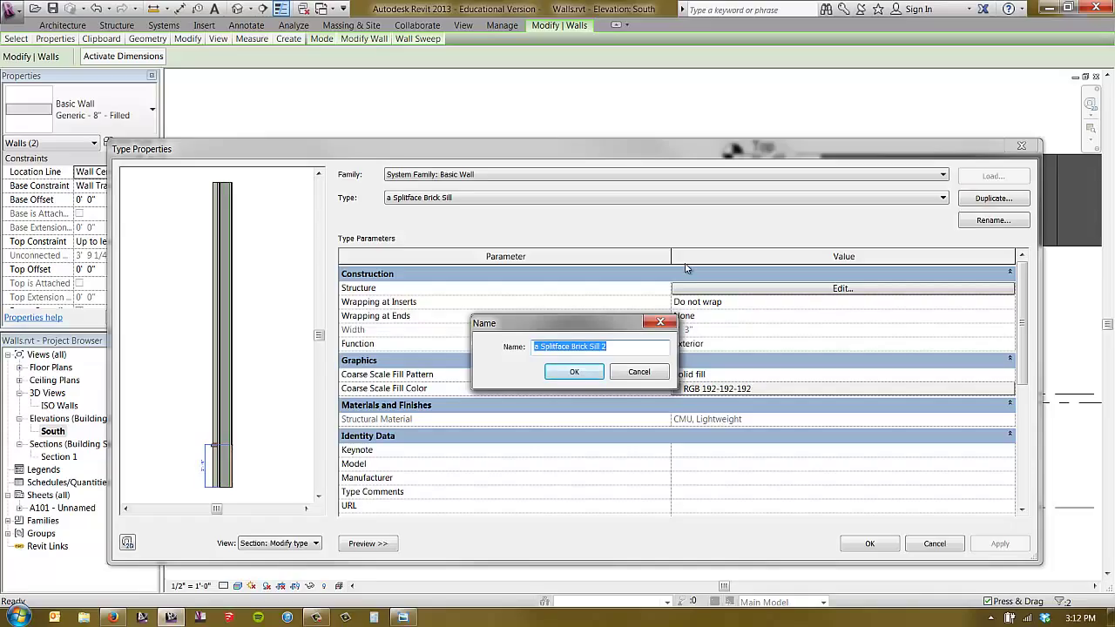
pyautogui.write('a Stone Reveal')
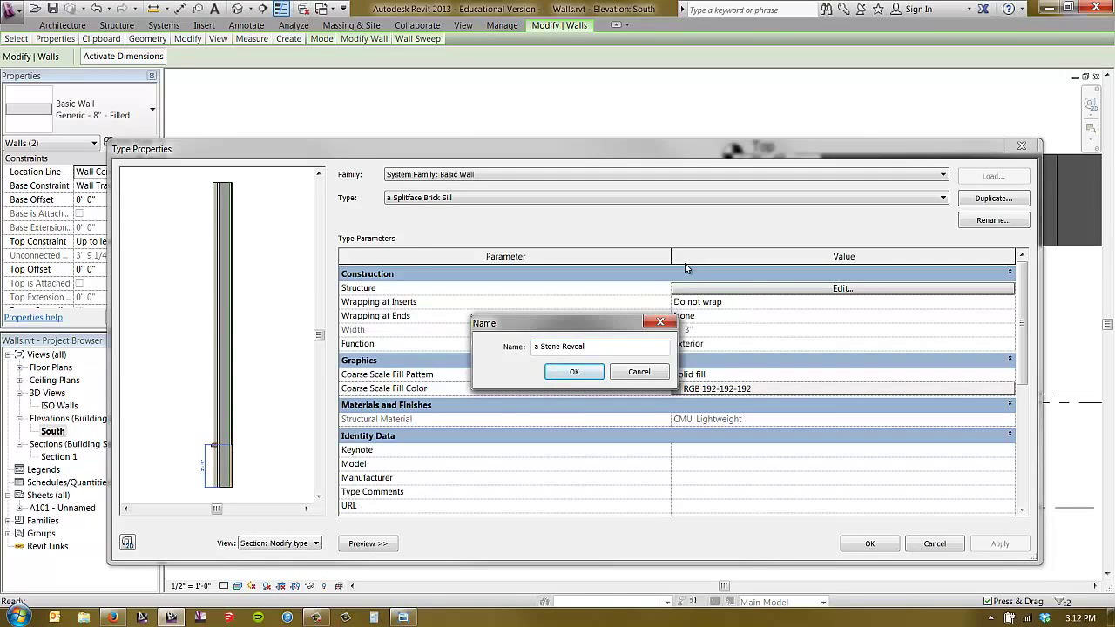
pyautogui.press('Return')
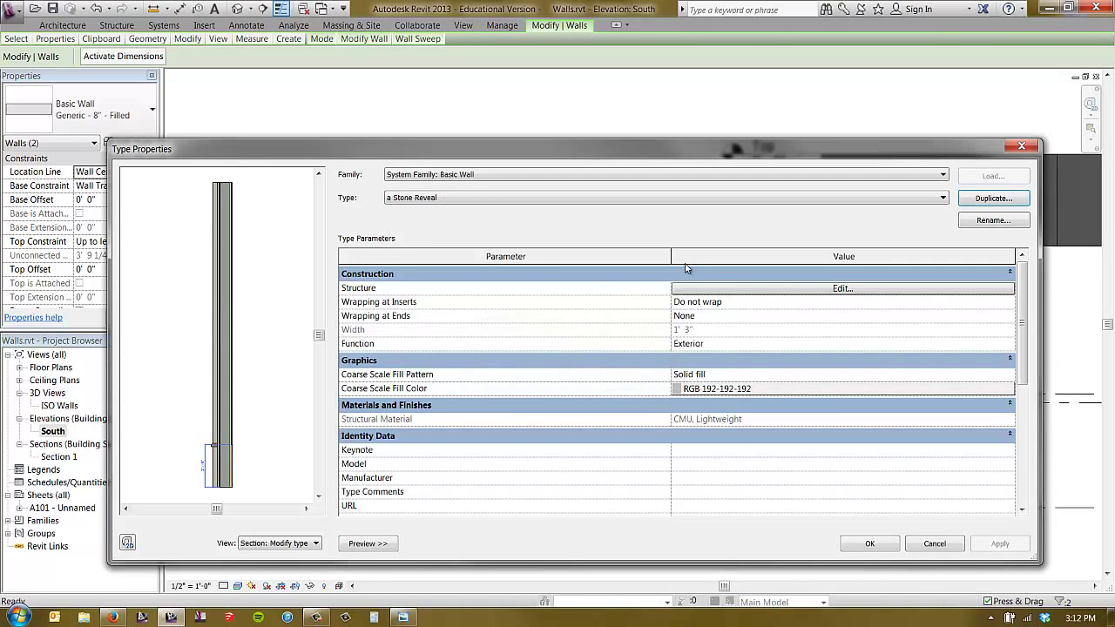
pyautogui.click(752, 294)
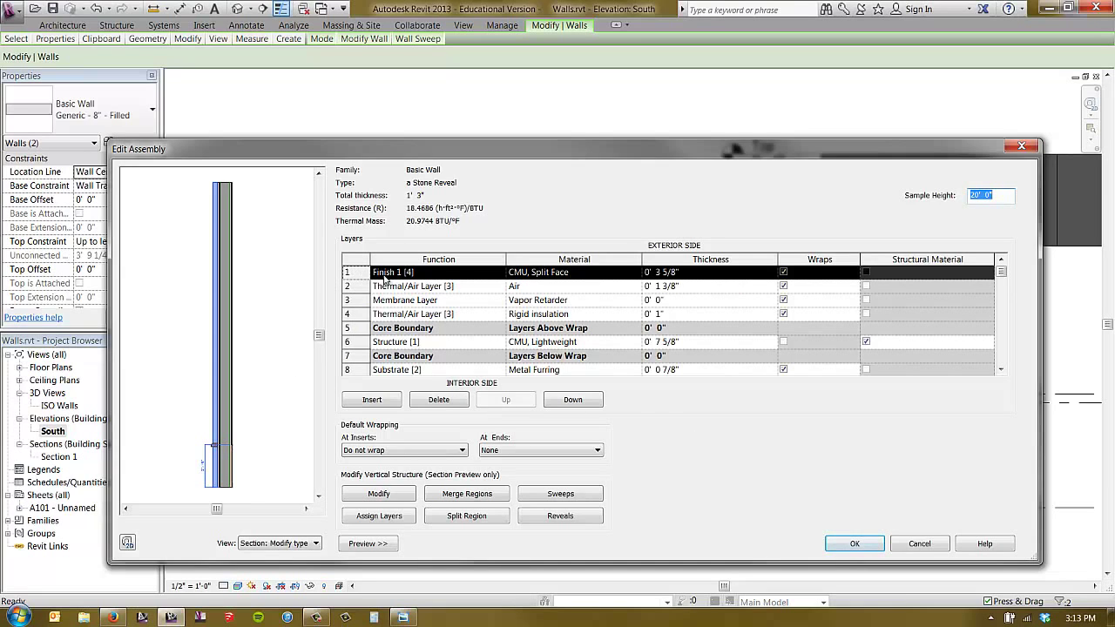
# Change the exterior Finish 1 layer material from CMU, Split Face to Brick, Common.
pyautogui.click(635, 273)
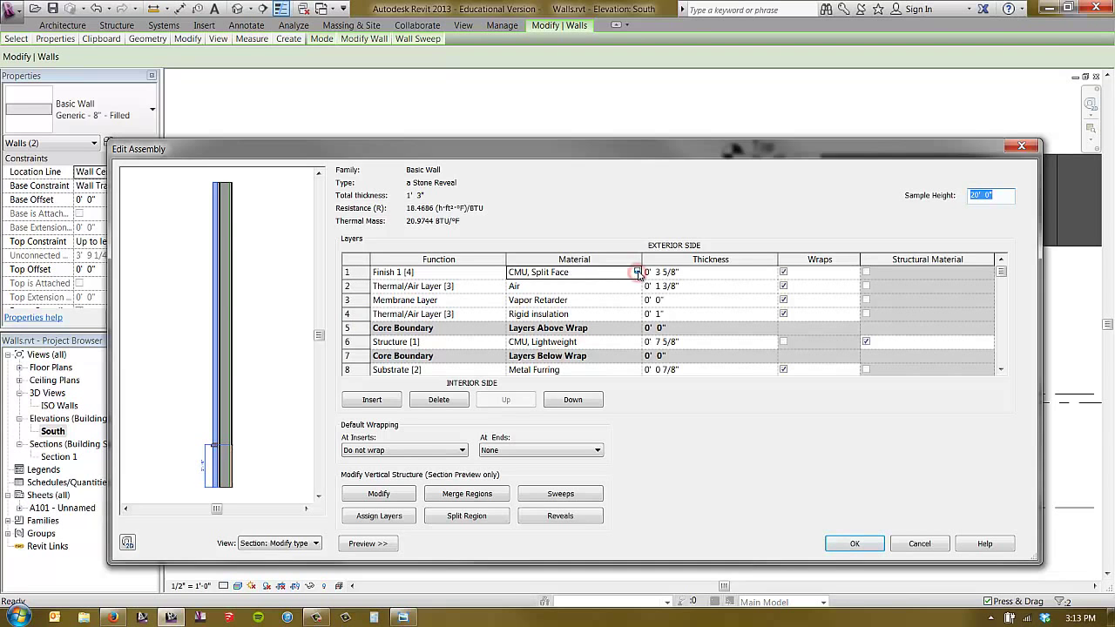
pyautogui.click(638, 272)
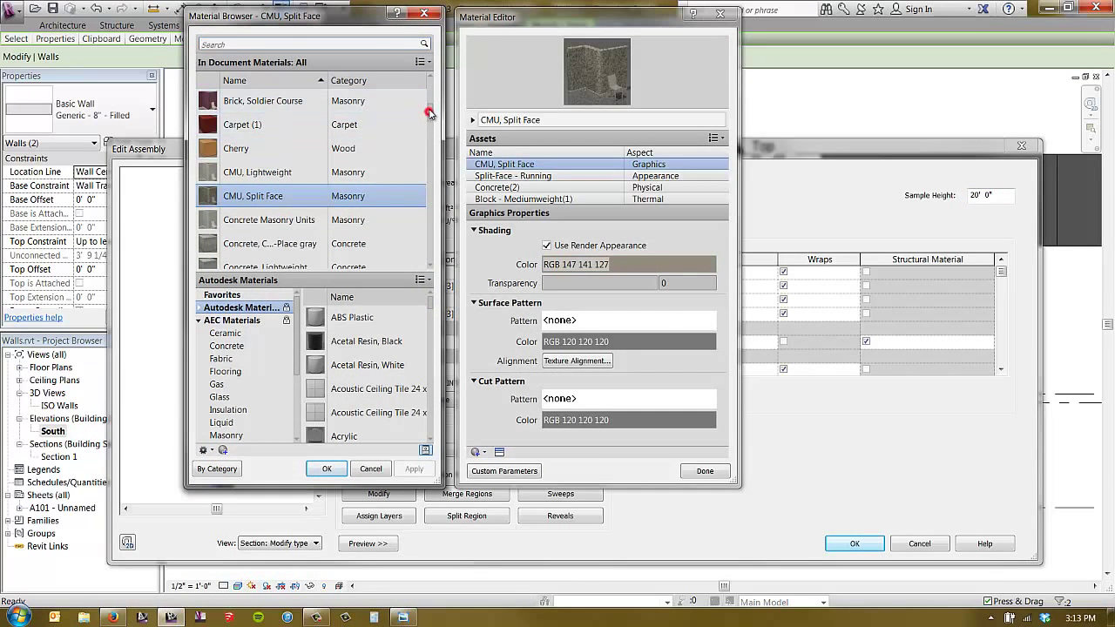
pyautogui.scroll(3, 428, 113)
pyautogui.click(288, 195)
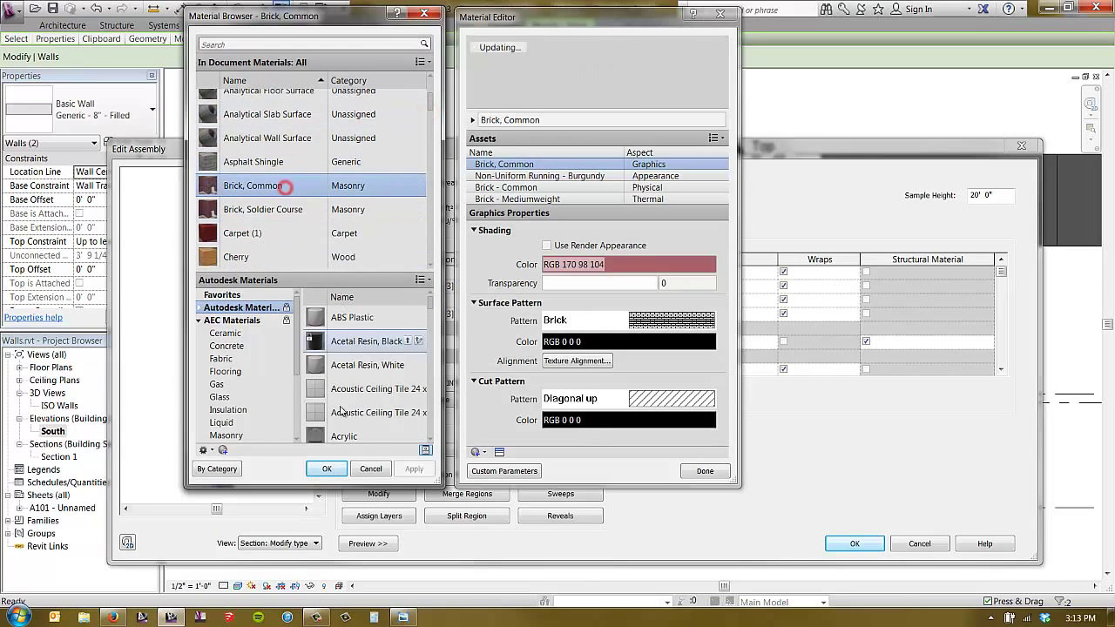
pyautogui.click(329, 469)
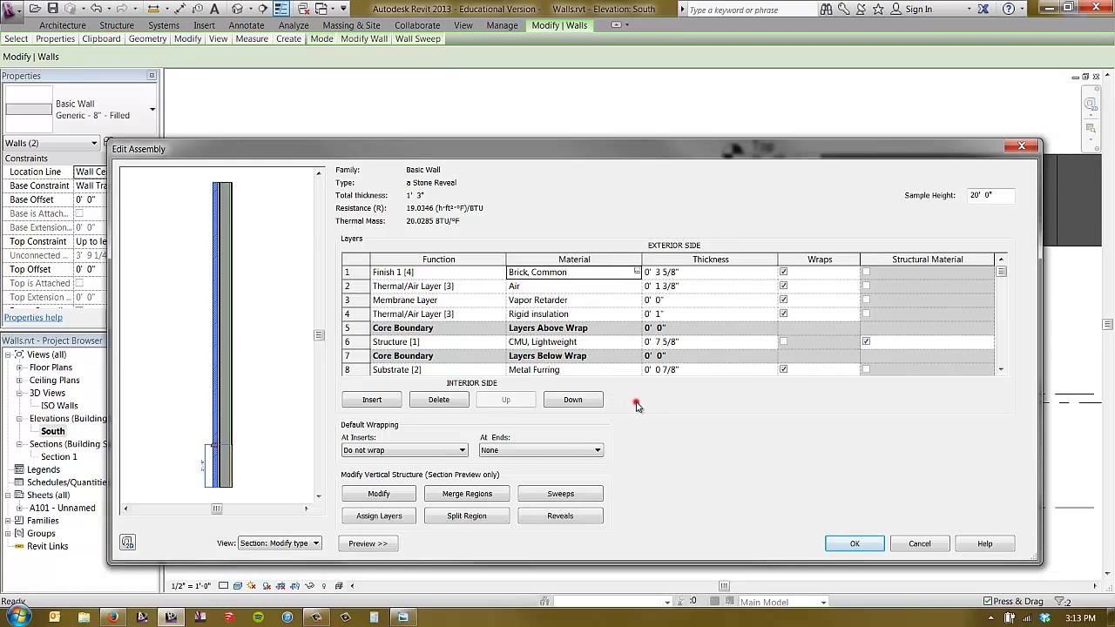
pyautogui.scroll(-1, 635, 401)
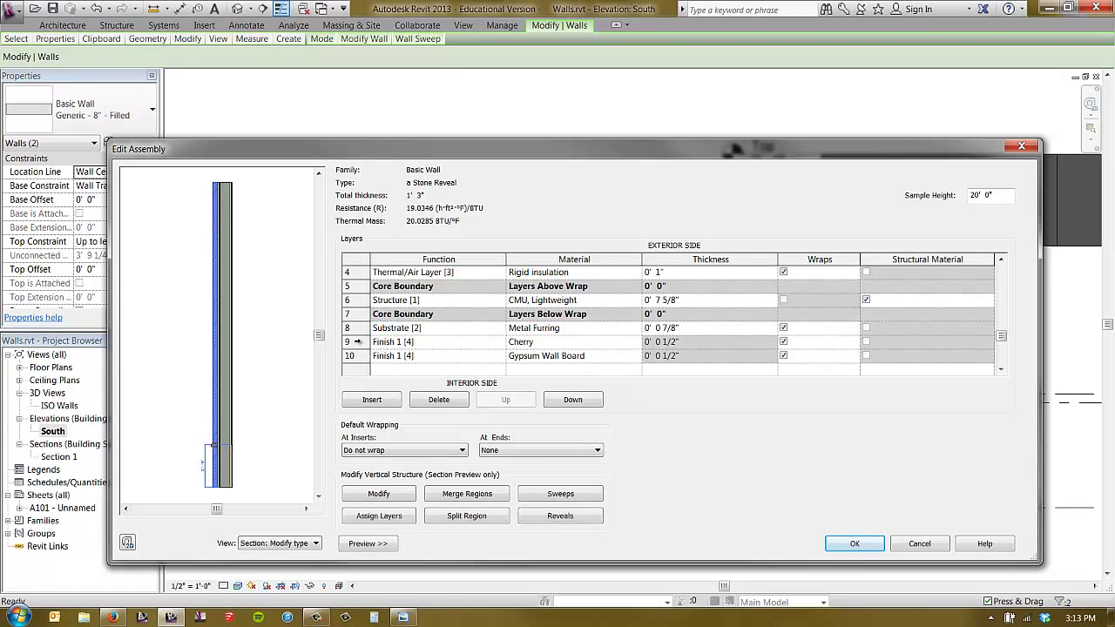
# Merge the regions of layers 9 and 10 in the section preview.
pyautogui.click(357, 342)
pyautogui.click(437, 400)
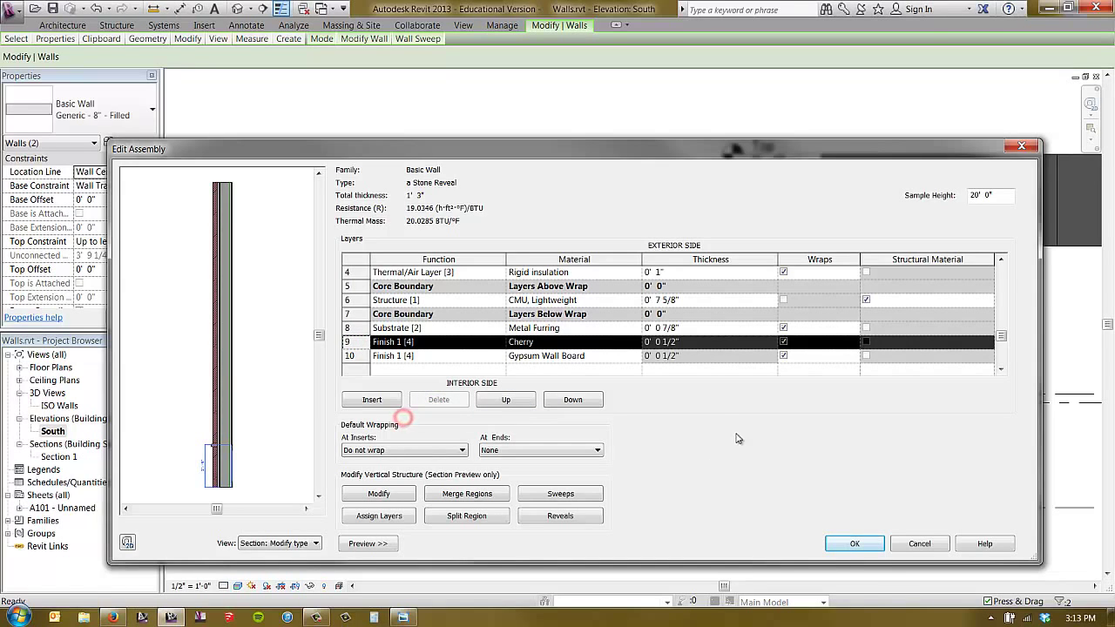
pyautogui.click(461, 494)
pyautogui.scroll(2, 224, 475)
pyautogui.scroll(3, 224, 469)
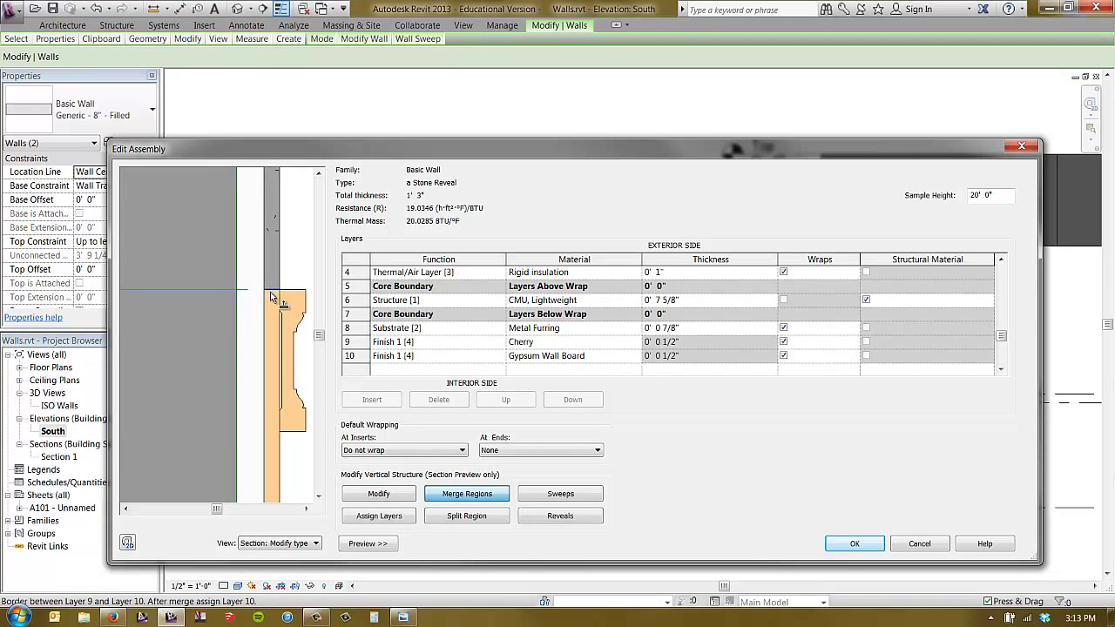
pyautogui.click(270, 293)
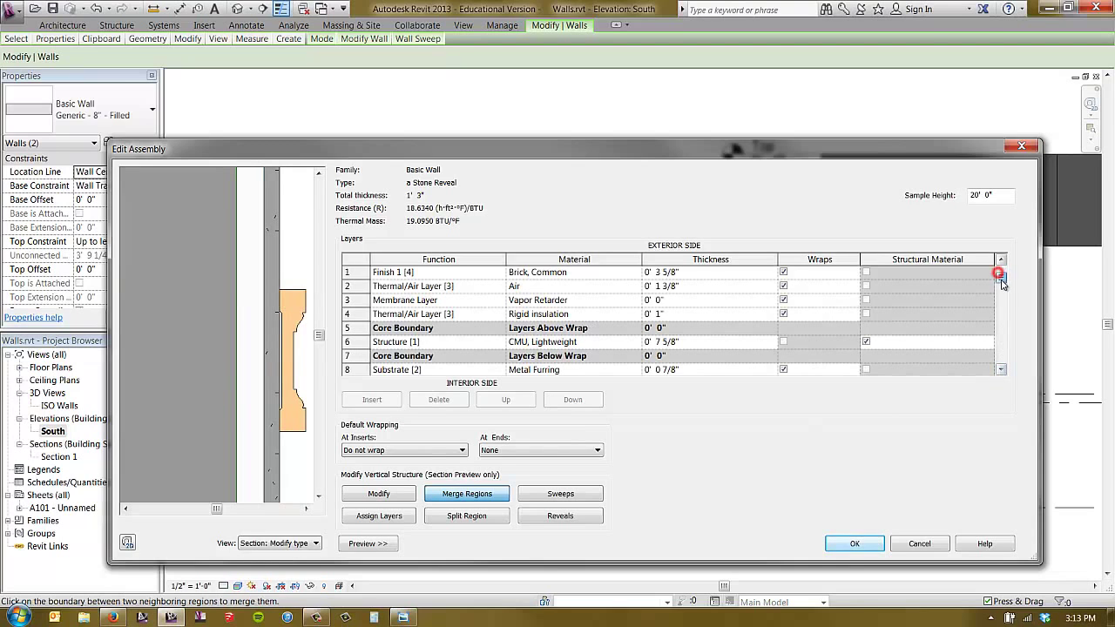
pyautogui.moveTo(1002, 272); pyautogui.dragTo(1006, 345)
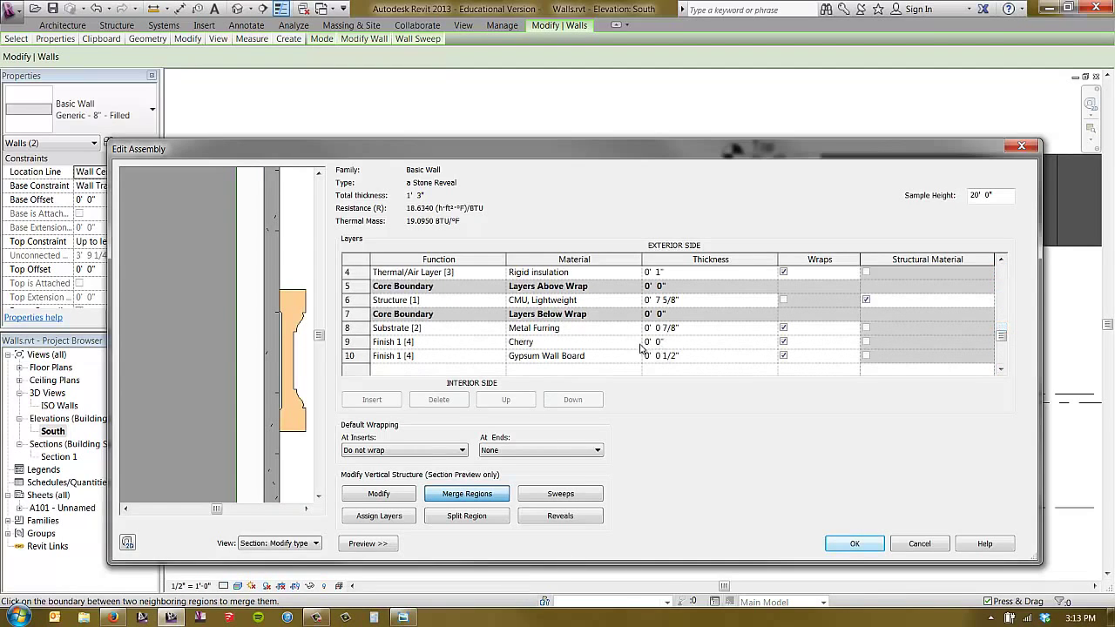
# Delete the Cherry finish layer, leaving Gypsum Wall Board as innermost layer 9.
pyautogui.click(357, 342)
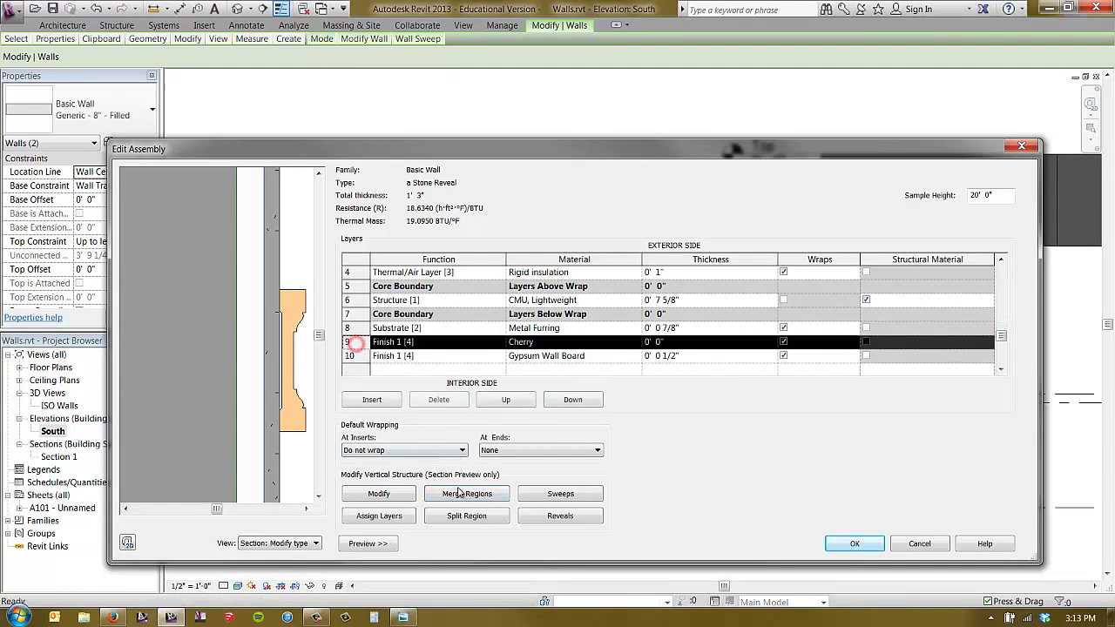
pyautogui.click(438, 400)
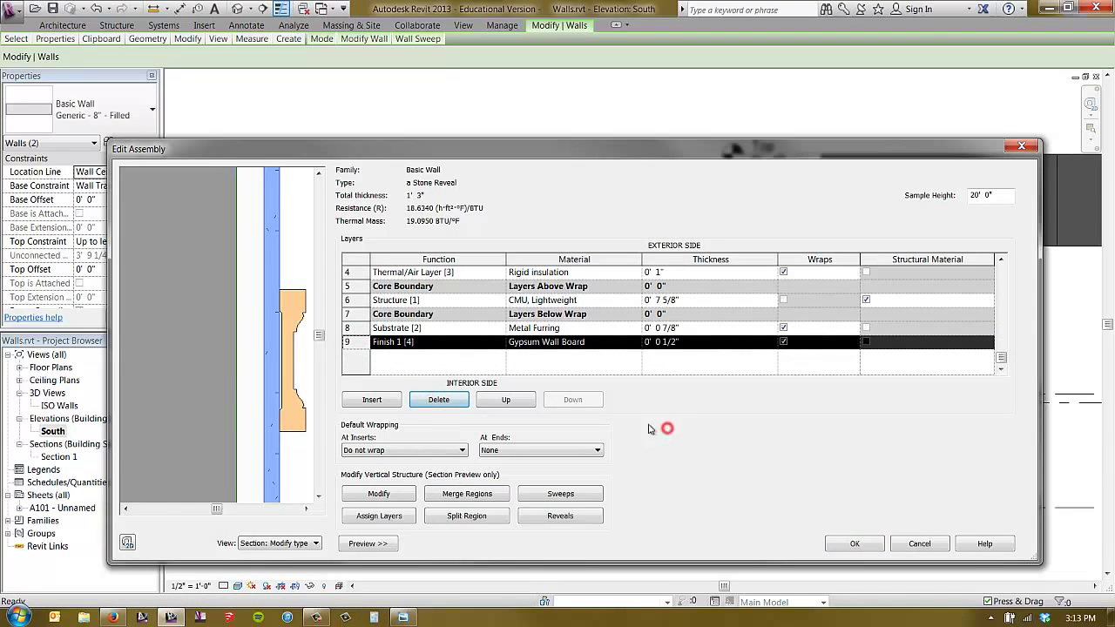
pyautogui.click(257, 329)
pyautogui.scroll(-2, 258, 329)
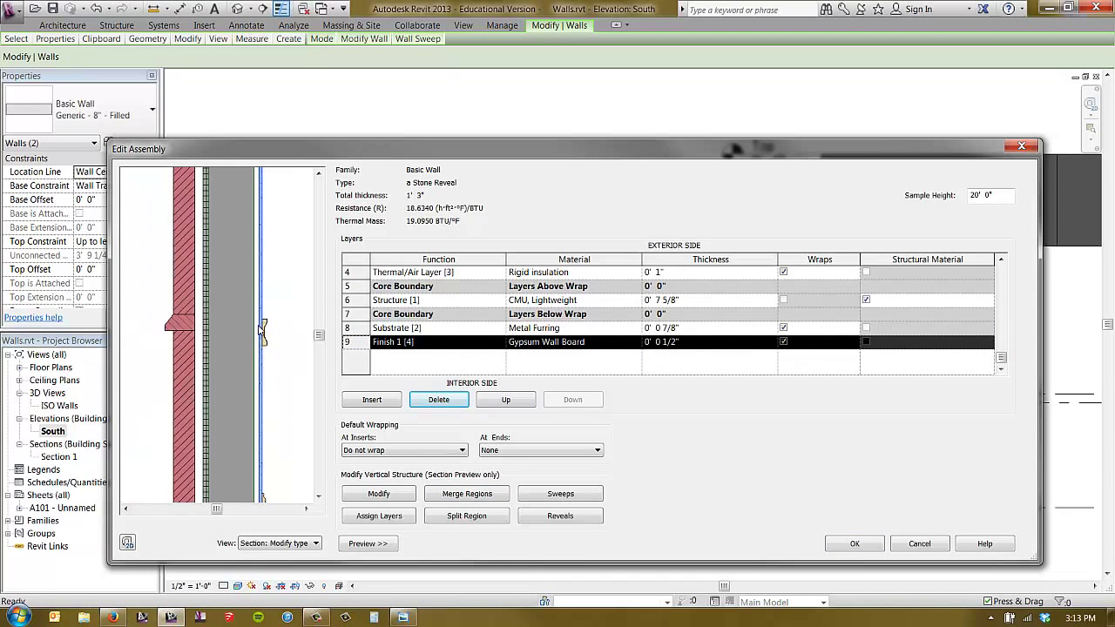
pyautogui.scroll(-1, 204, 342)
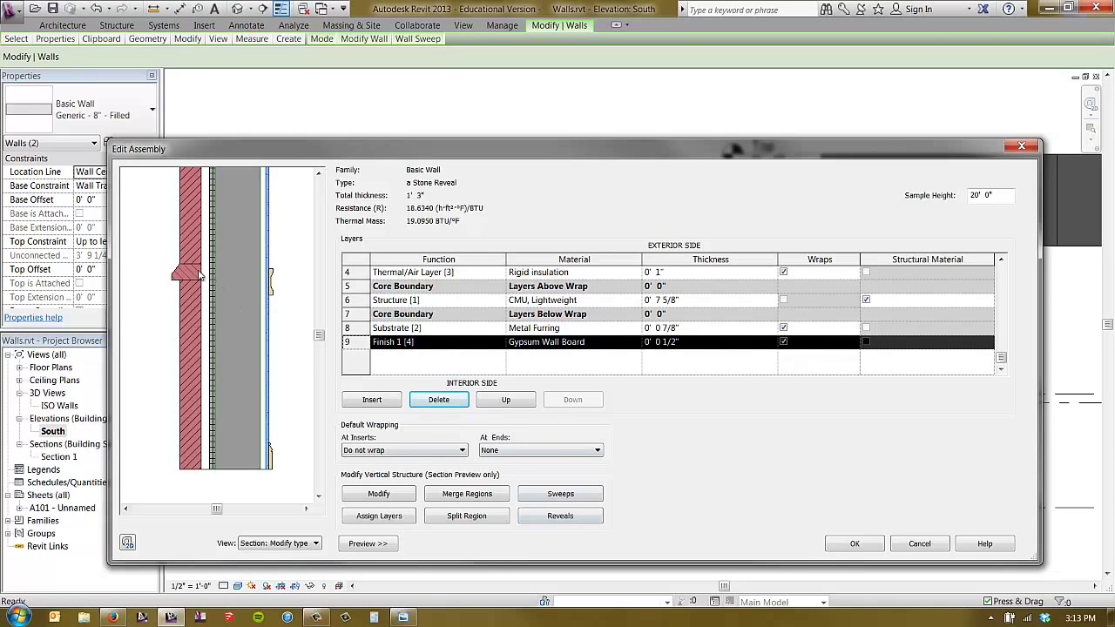
# Delete all three wall sweeps, starting with Base 1, and confirm the empty list.
pyautogui.click(577, 497)
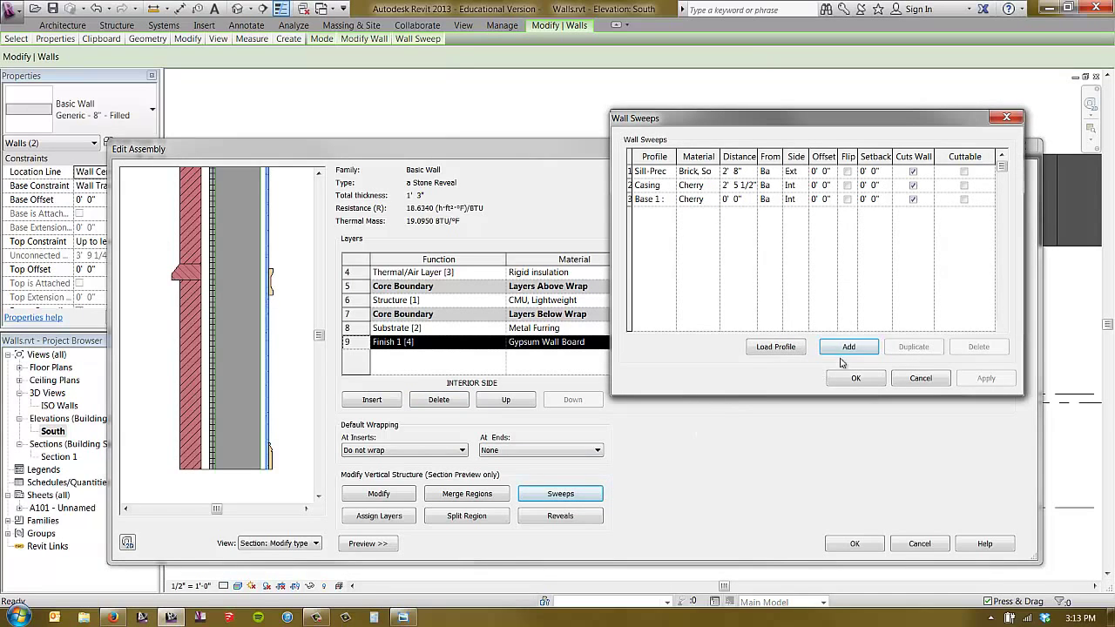
pyautogui.click(649, 199)
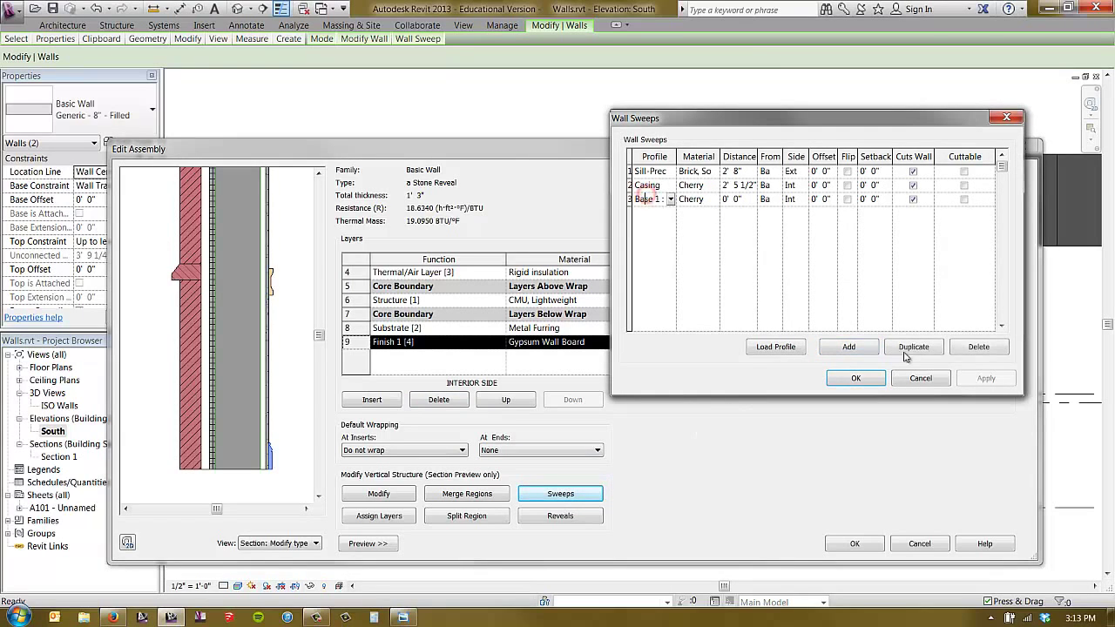
pyautogui.click(973, 348)
pyautogui.click(973, 348)
pyautogui.click(973, 348)
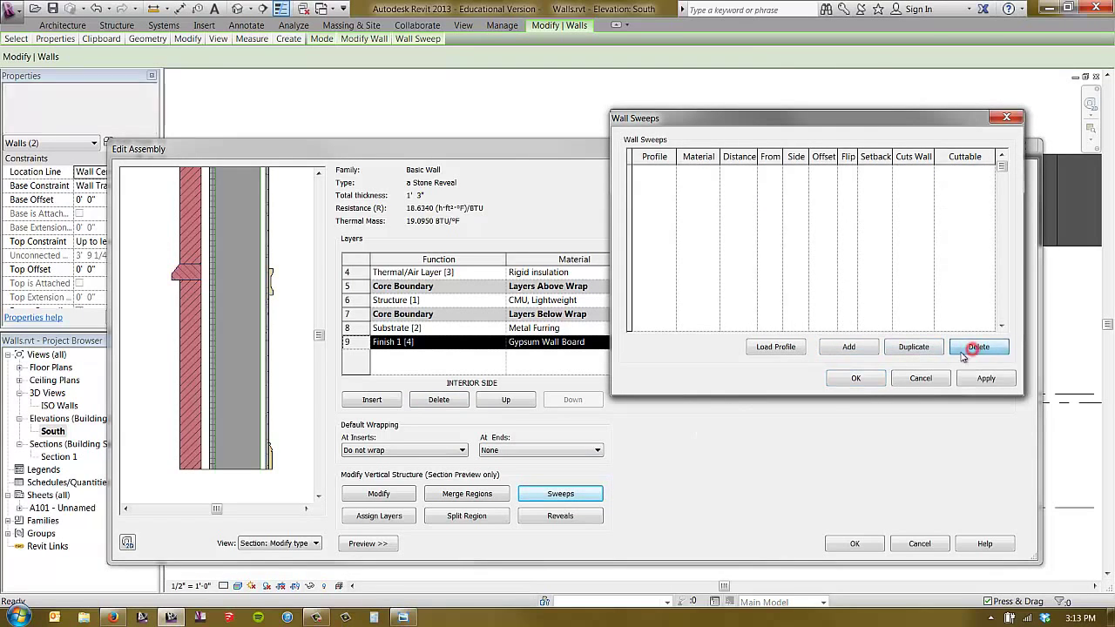
pyautogui.click(855, 379)
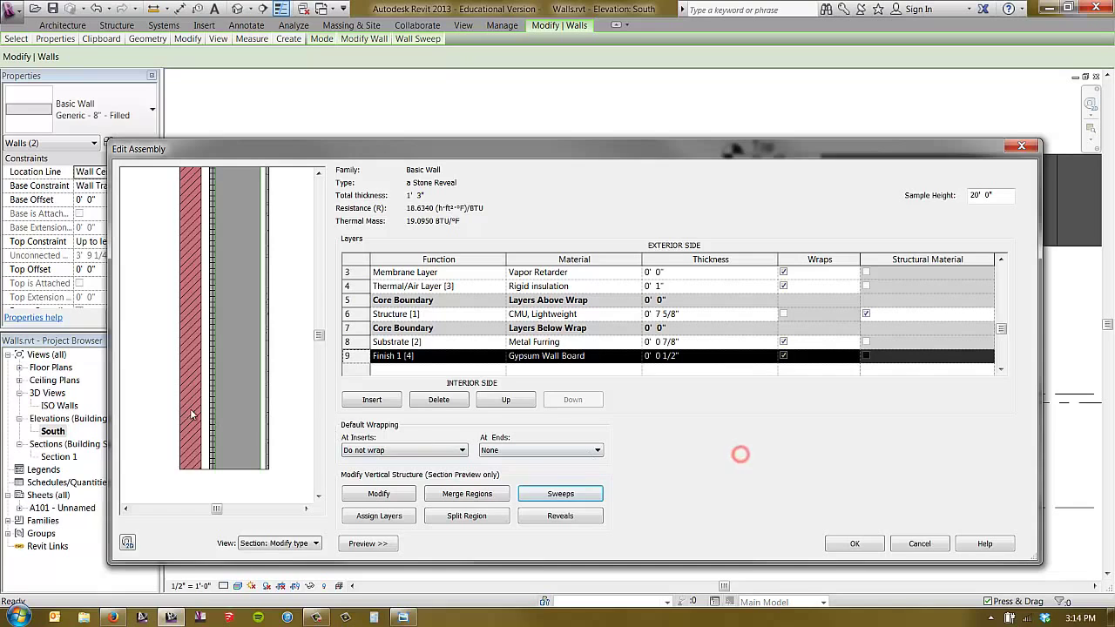
# Zoom the section preview to frame the wall's exterior face.
pyautogui.click(289, 391)
pyautogui.scroll(-1, 278, 407)
pyautogui.scroll(1, 276, 414)
pyautogui.scroll(-1, 226, 401)
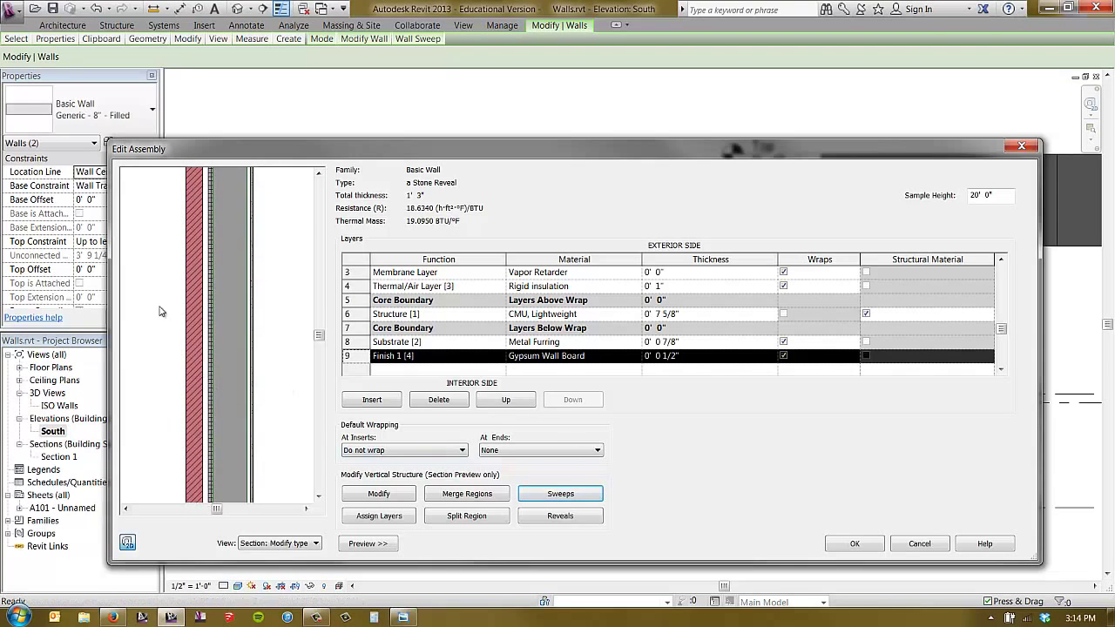
pyautogui.scroll(-1, 218, 375)
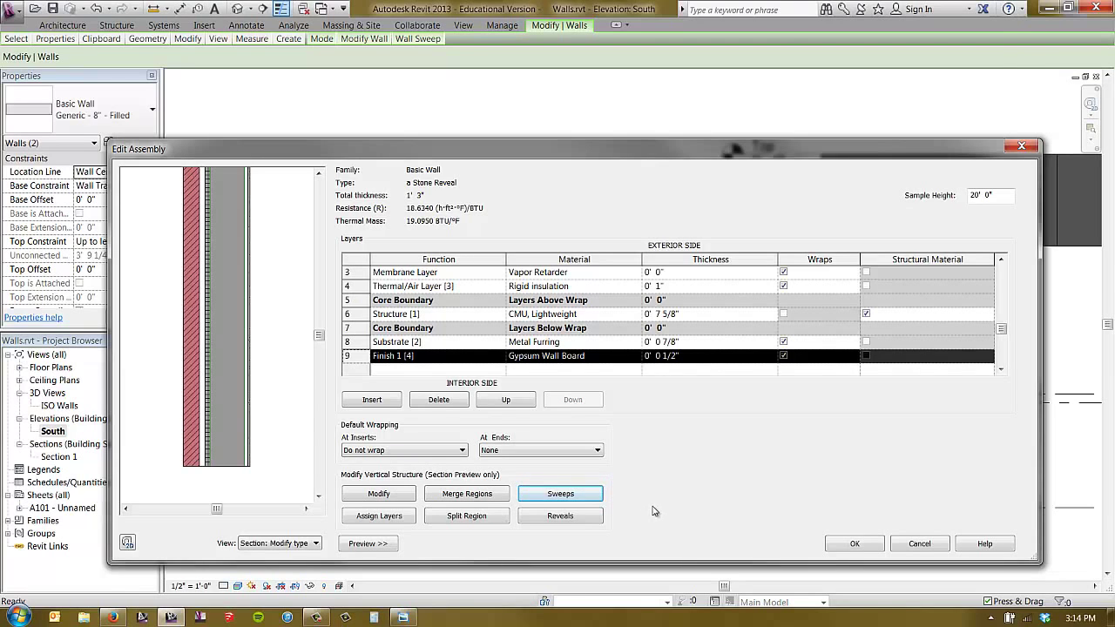
pyautogui.click(316, 616)
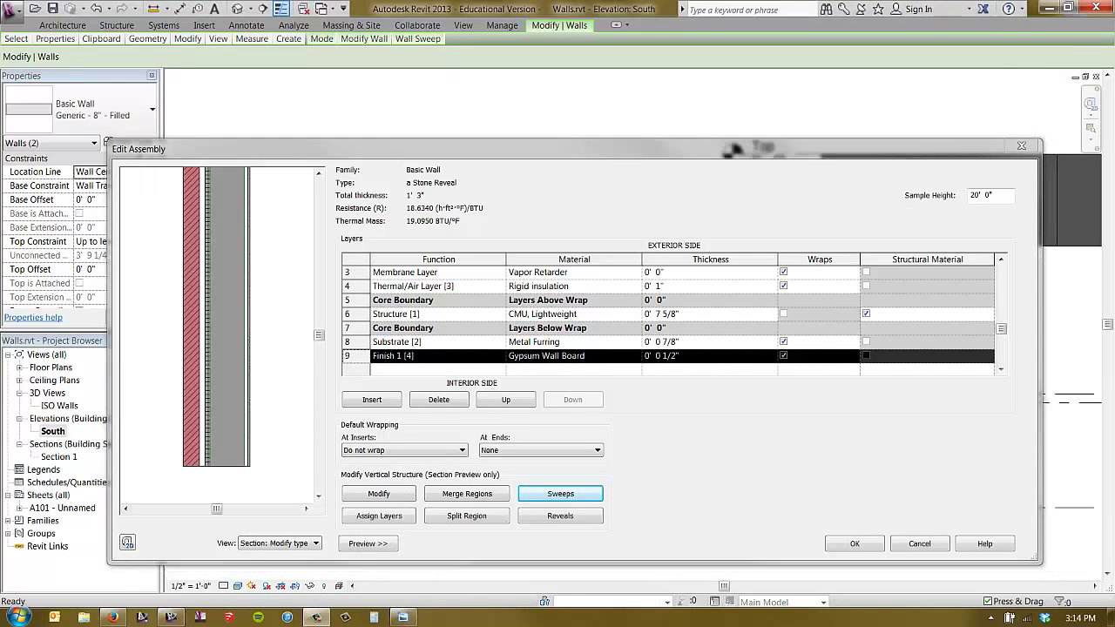
# Add a Reveal-Brick Course : 1 Brick reveal 0' 8" from the base and apply it.
pyautogui.click(587, 516)
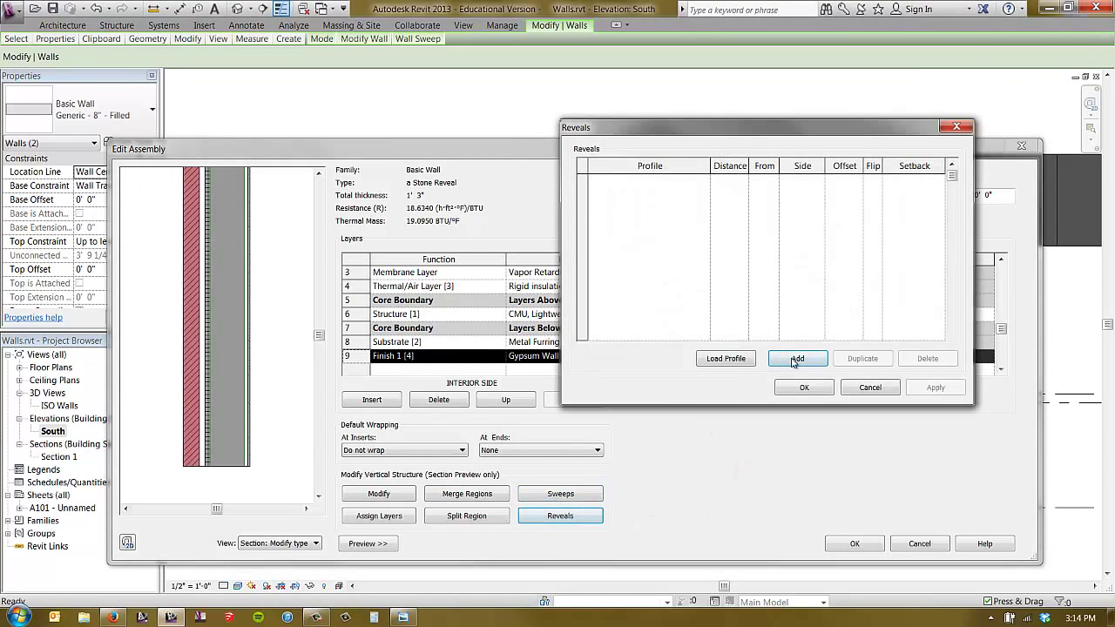
pyautogui.click(798, 358)
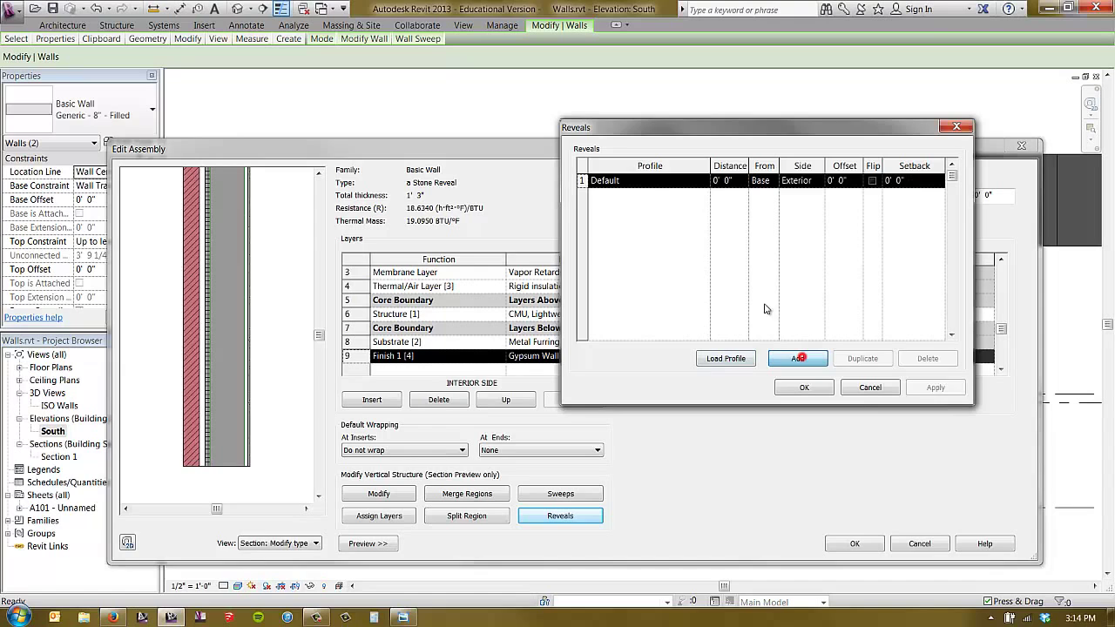
pyautogui.click(705, 180)
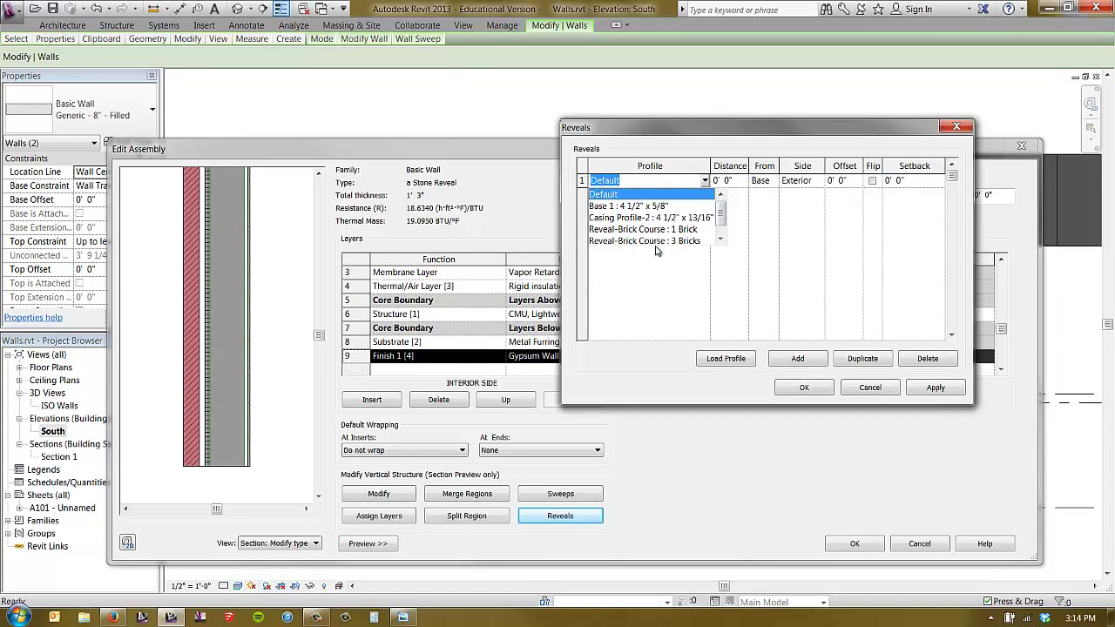
pyautogui.moveTo(722, 221); pyautogui.dragTo(723, 235)
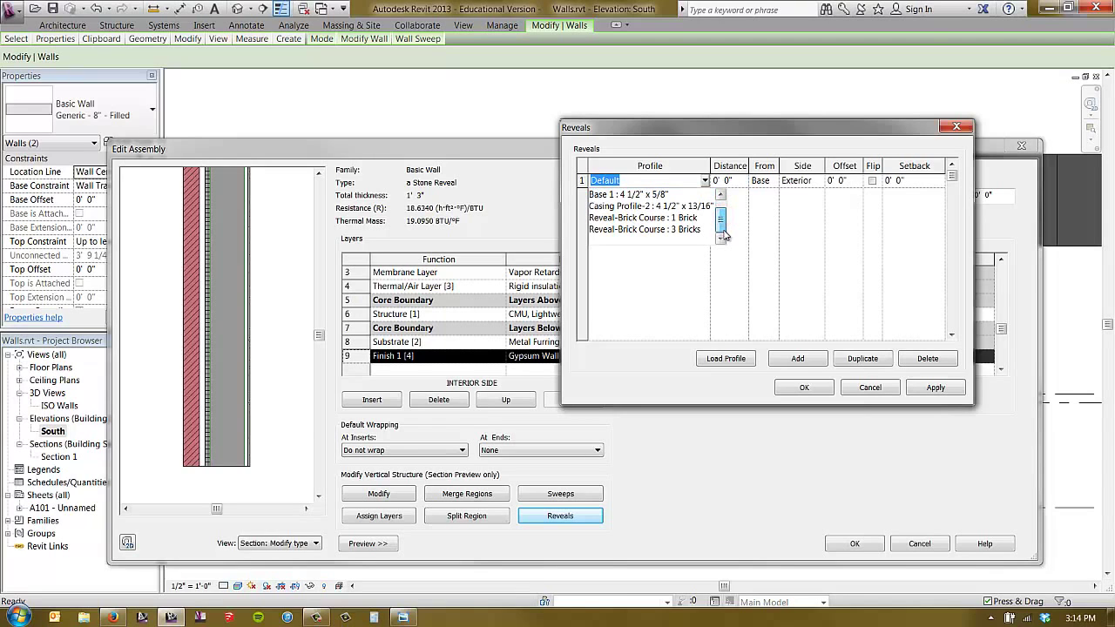
pyautogui.click(651, 218)
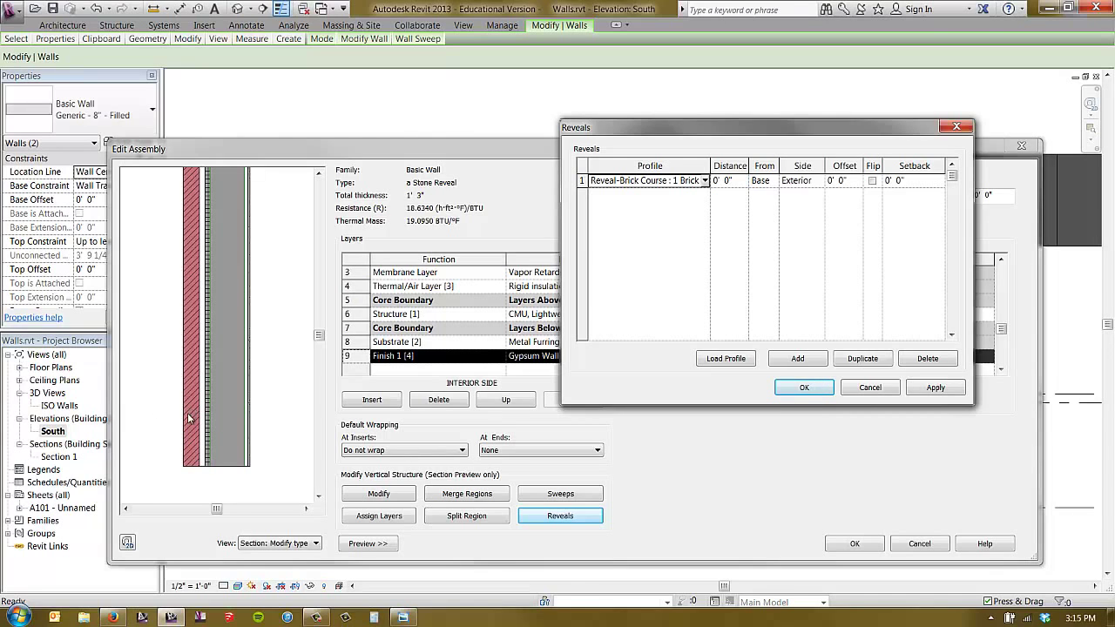
pyautogui.click(742, 180)
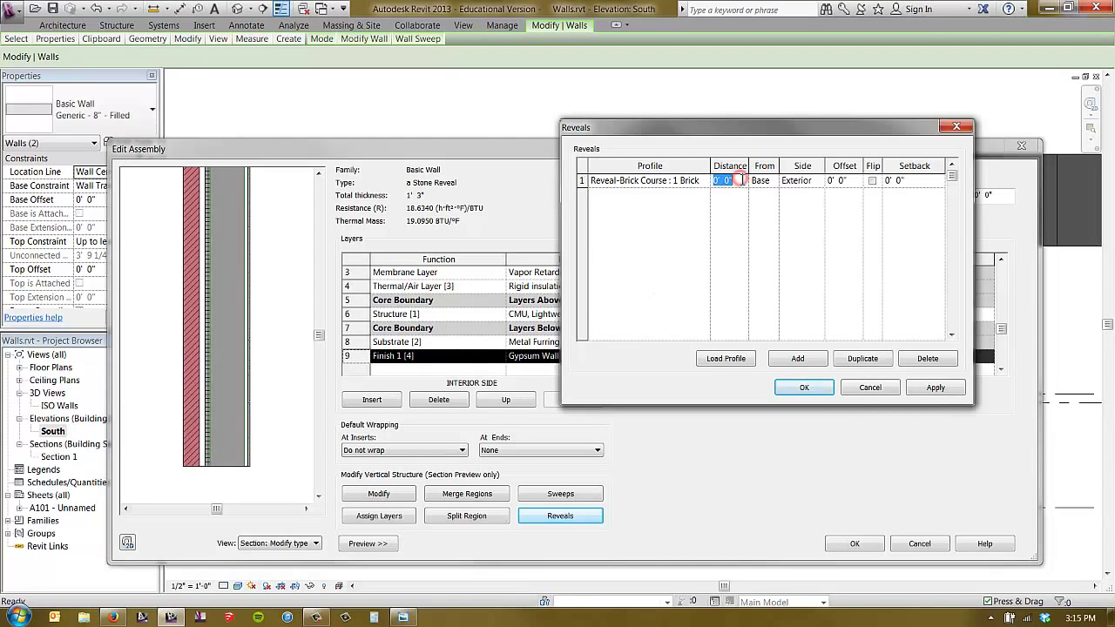
pyautogui.write("0' 8")
pyautogui.click(772, 204)
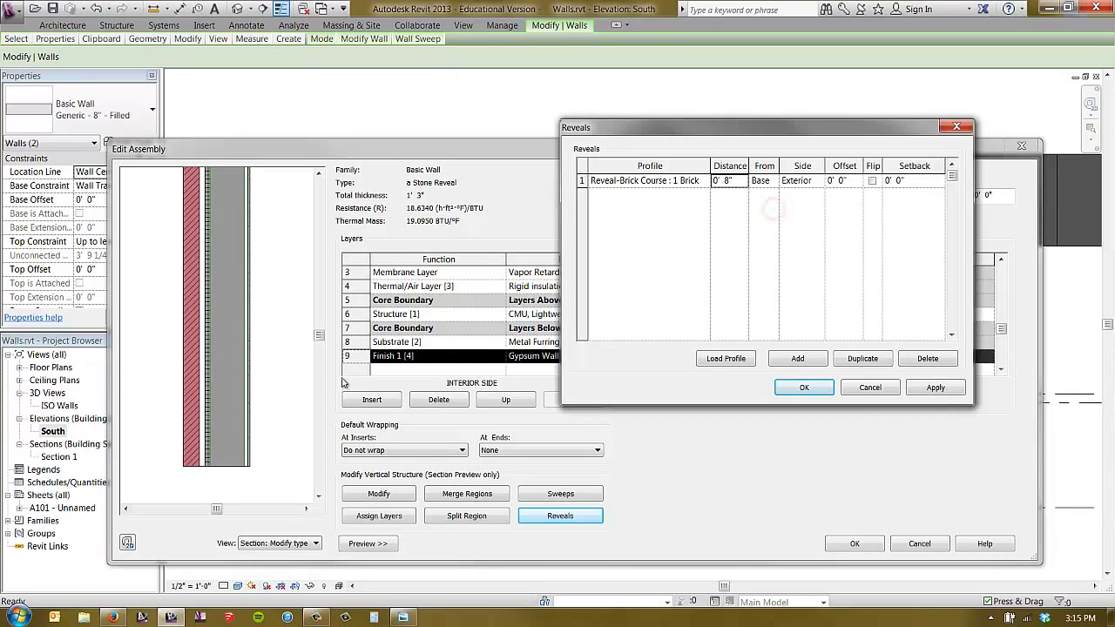
pyautogui.click(935, 389)
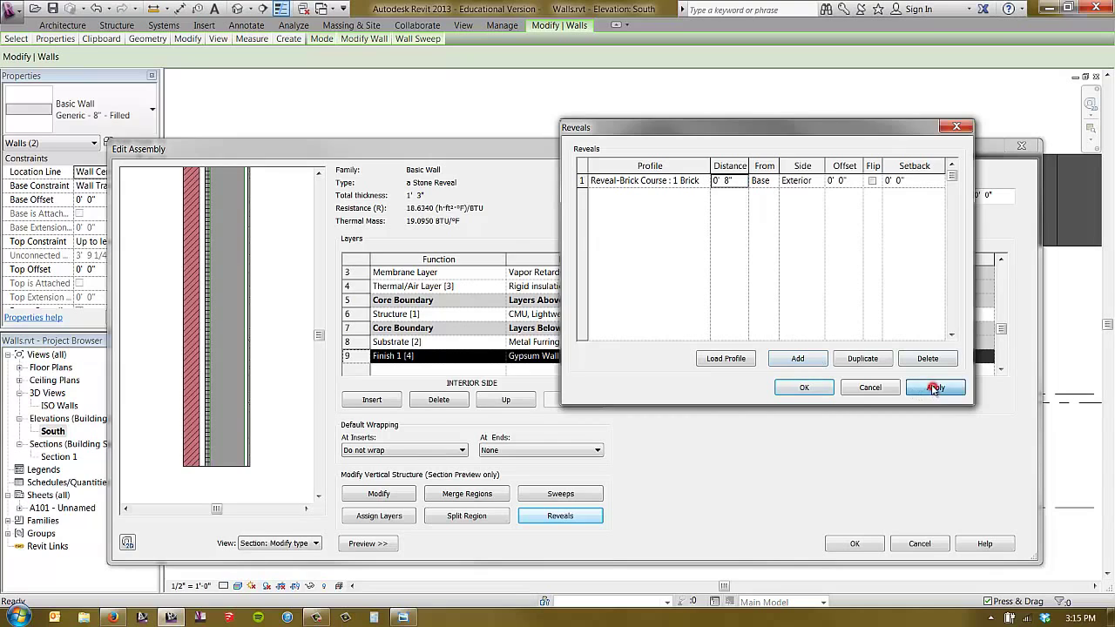
pyautogui.click(525, 383)
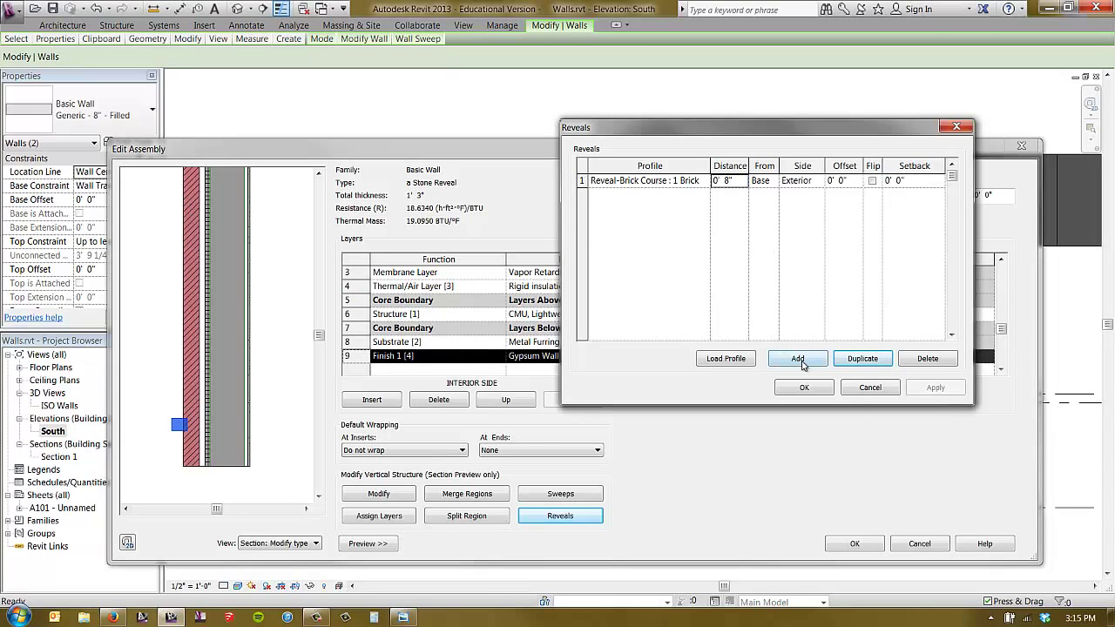
# Duplicate the single-brick reveal at 1' 4" from the base, apply it, and add a new row.
pyautogui.click(660, 181)
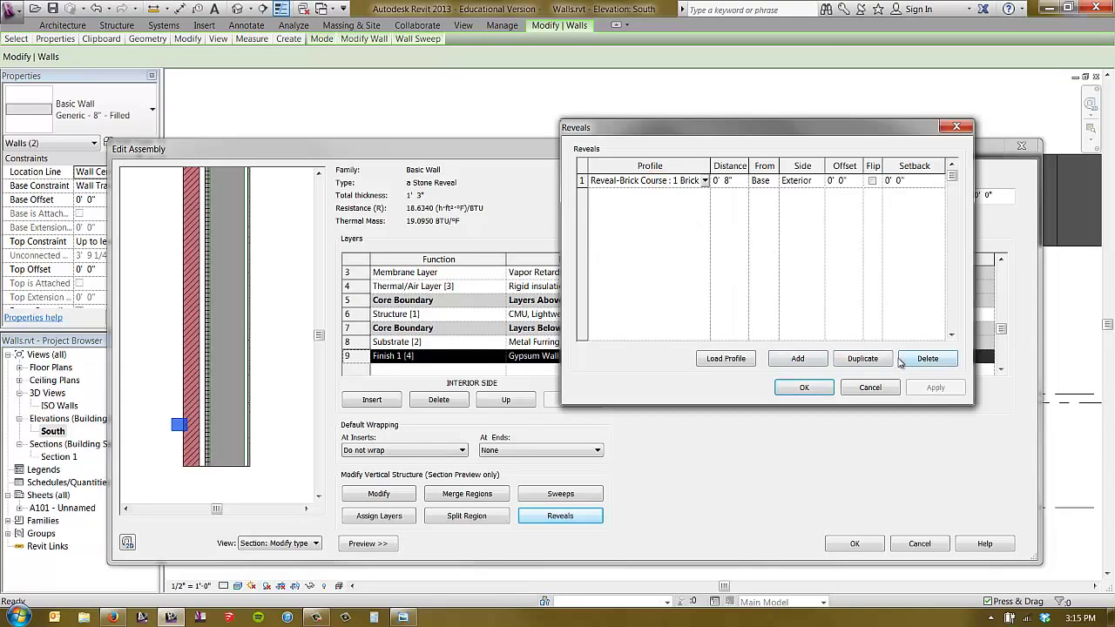
pyautogui.click(863, 358)
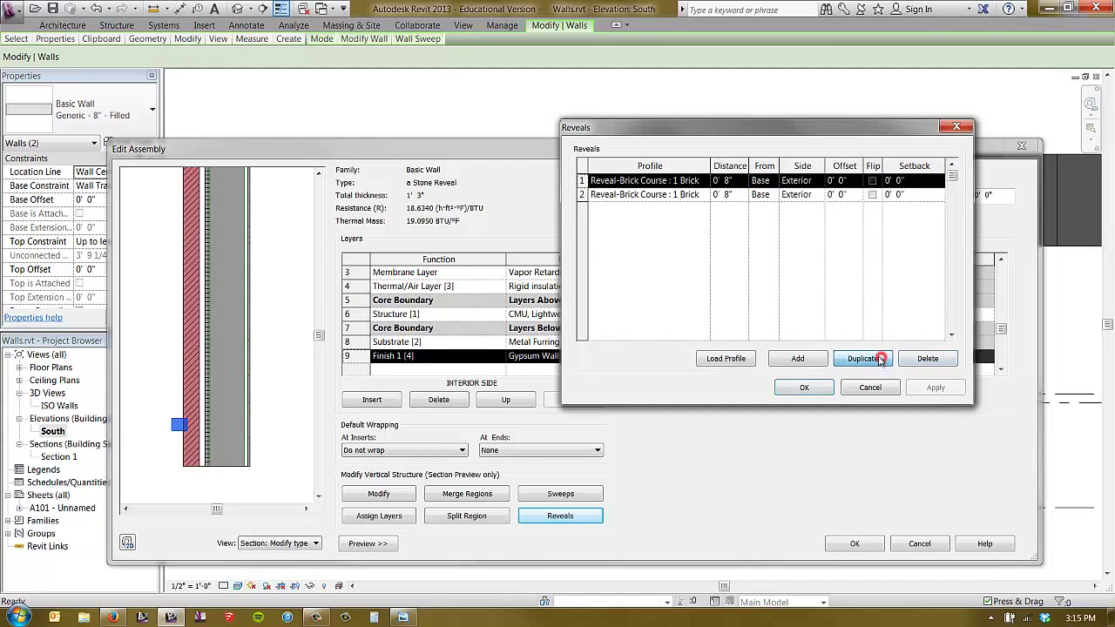
pyautogui.click(726, 180)
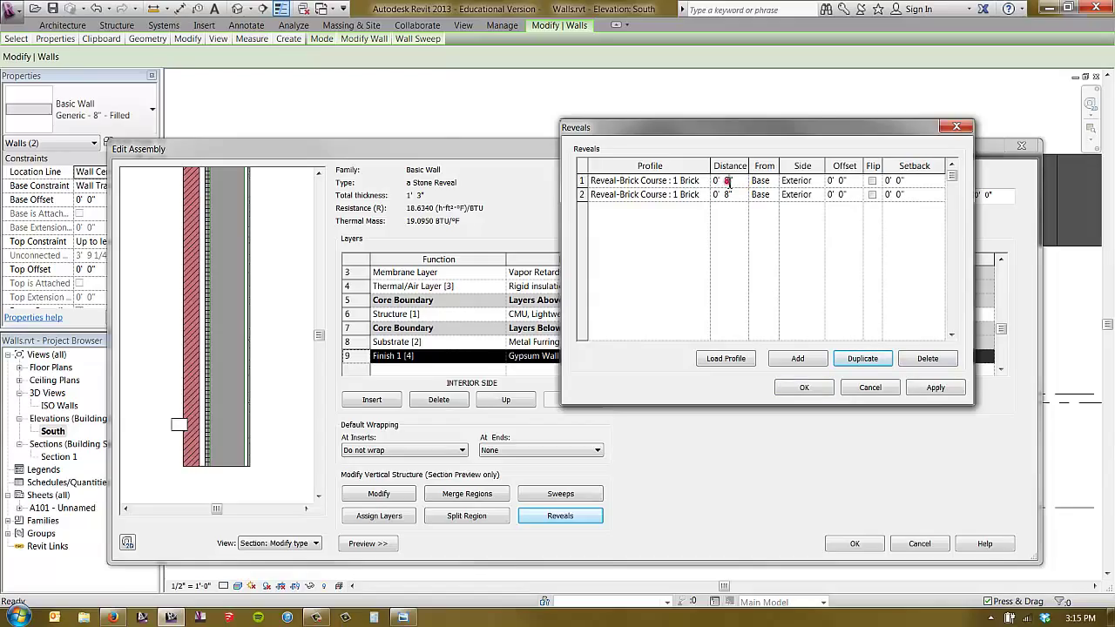
pyautogui.write('1\' 4"')
pyautogui.press('Tab')
pyautogui.click(937, 388)
pyautogui.click(936, 389)
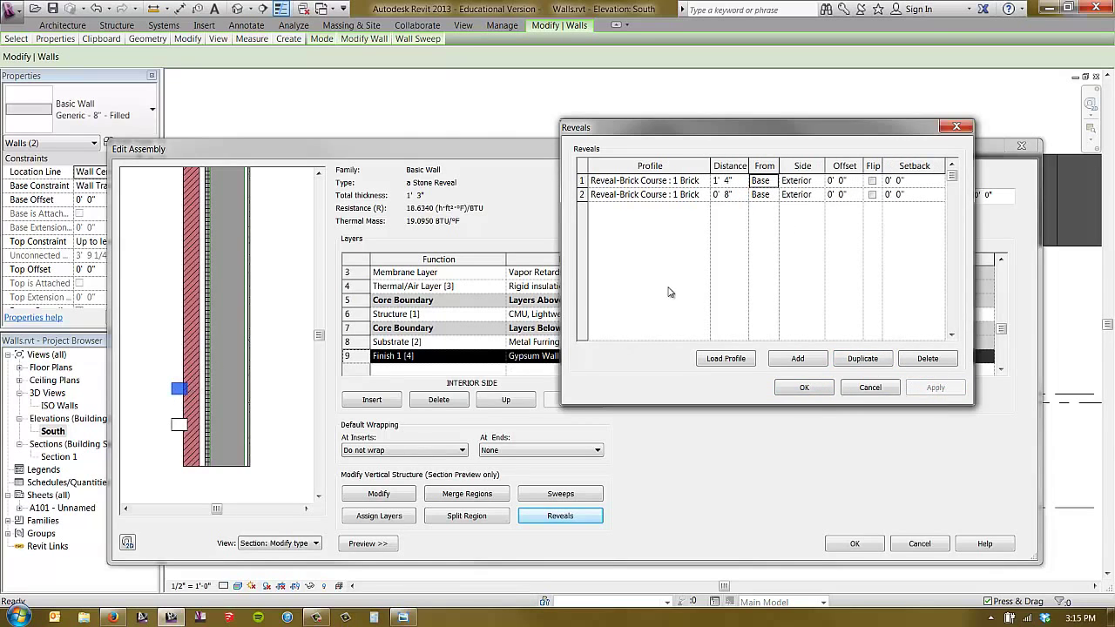
pyautogui.click(797, 358)
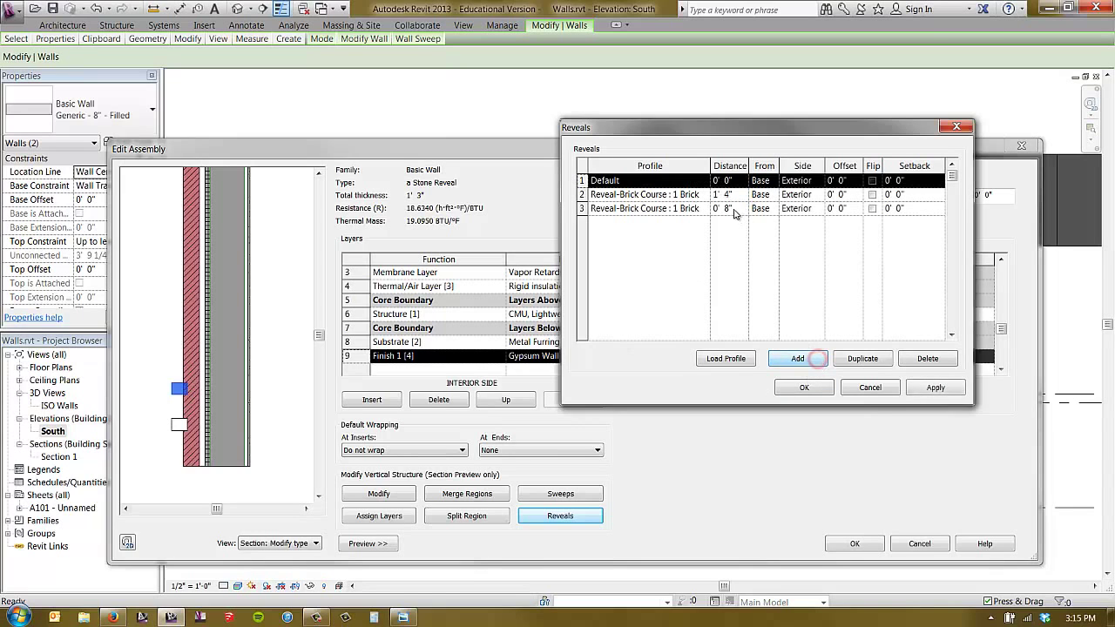
# Make the new reveal Reveal-Brick Course : 3 Brick at 1' 6 5/8" from the base.
pyautogui.click(705, 181)
pyautogui.click(704, 180)
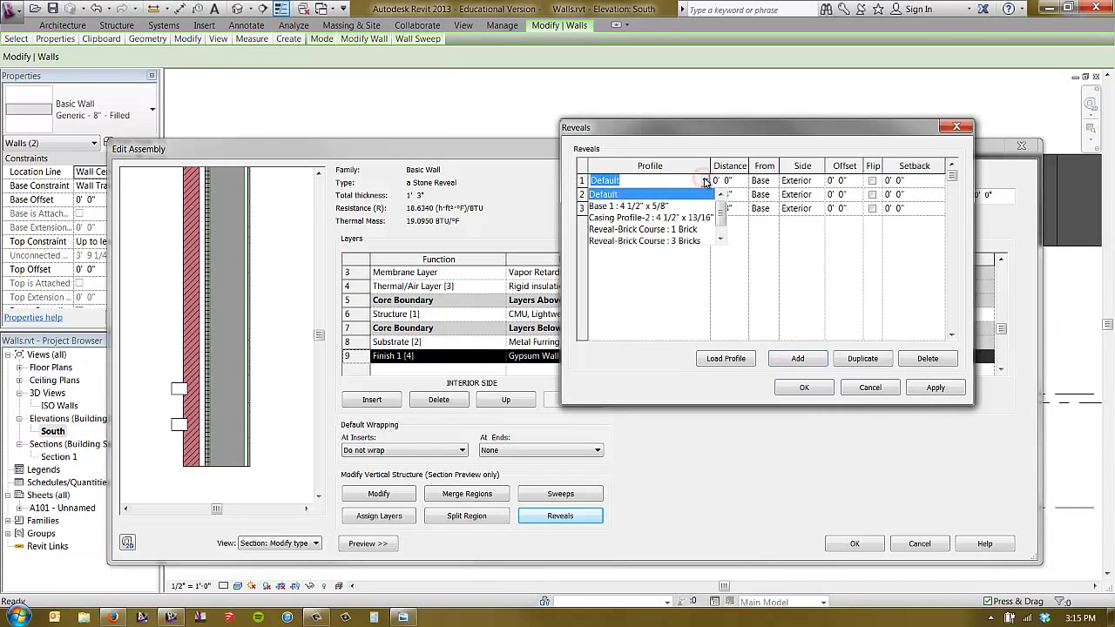
pyautogui.click(692, 237)
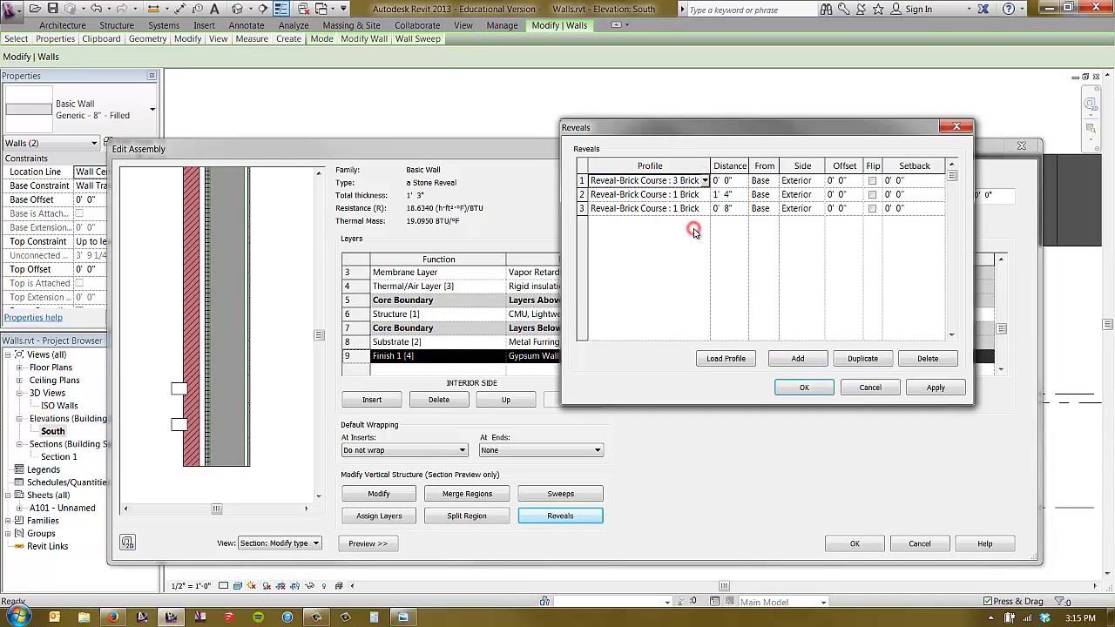
pyautogui.click(730, 180)
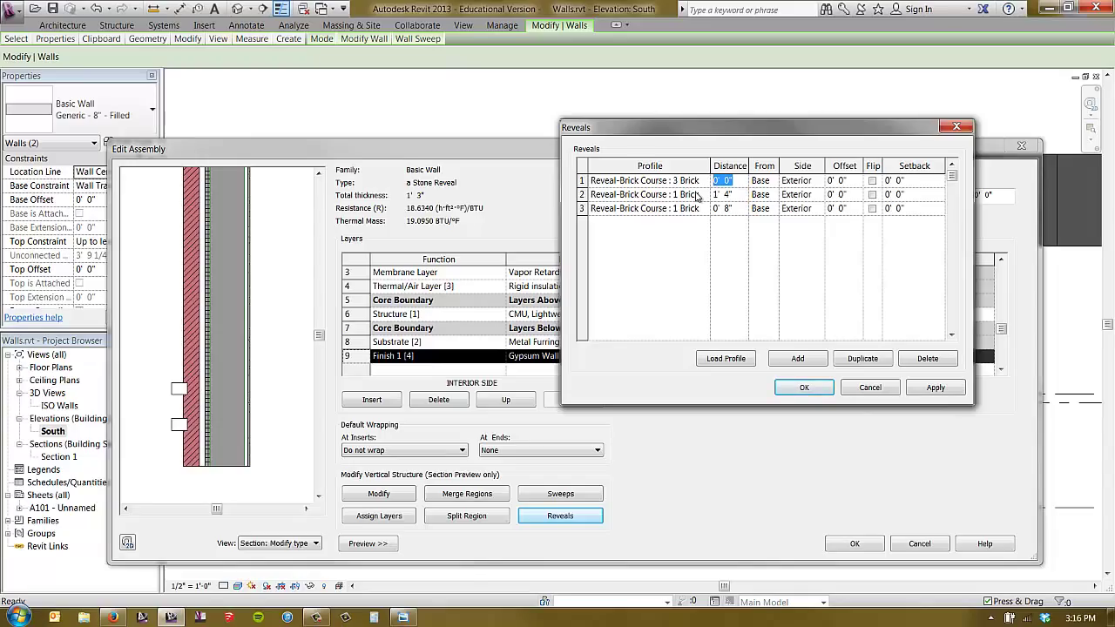
pyautogui.write('1 6 5/8')
pyautogui.press('Tab')
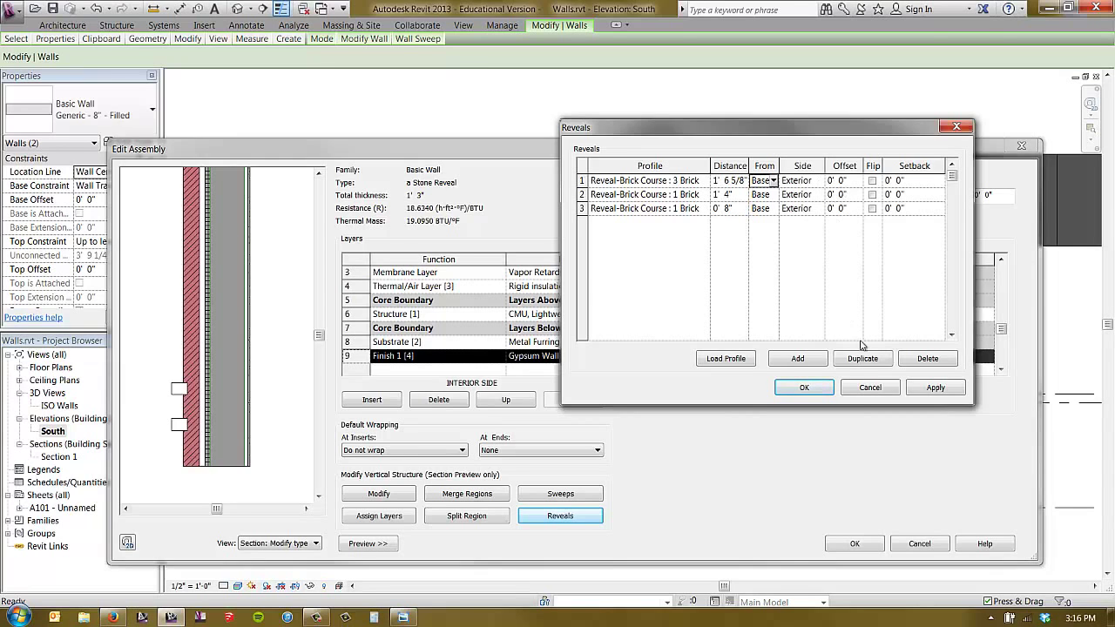
pyautogui.click(937, 388)
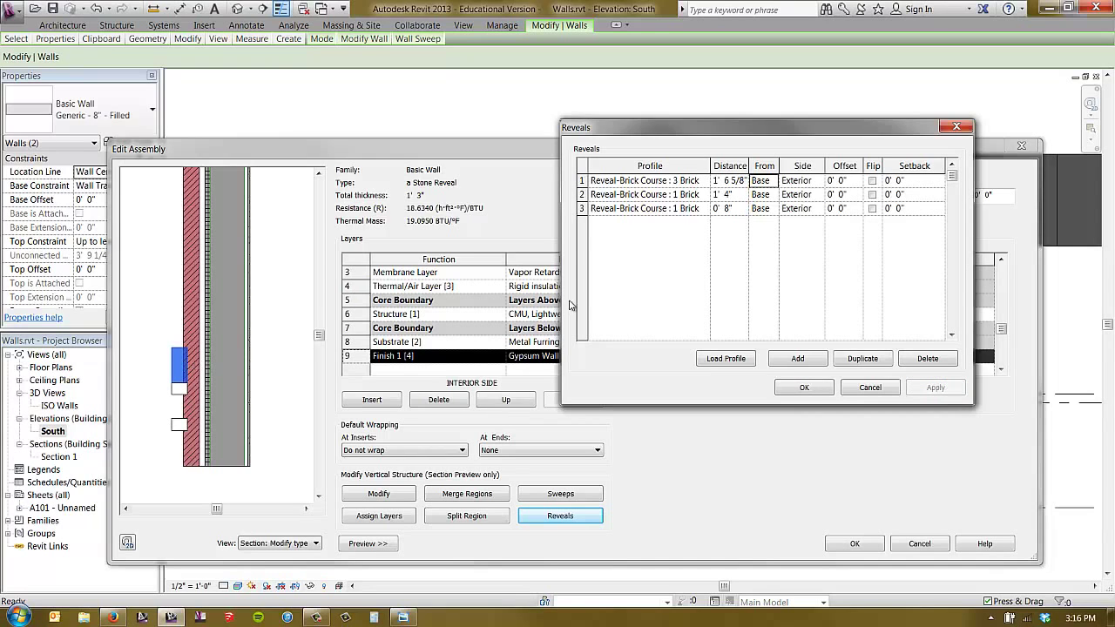
# Give the 3 Brick reveal a 0' 1" offset, briefly trying a negative value.
pyautogui.click(841, 181)
pyautogui.write('1')
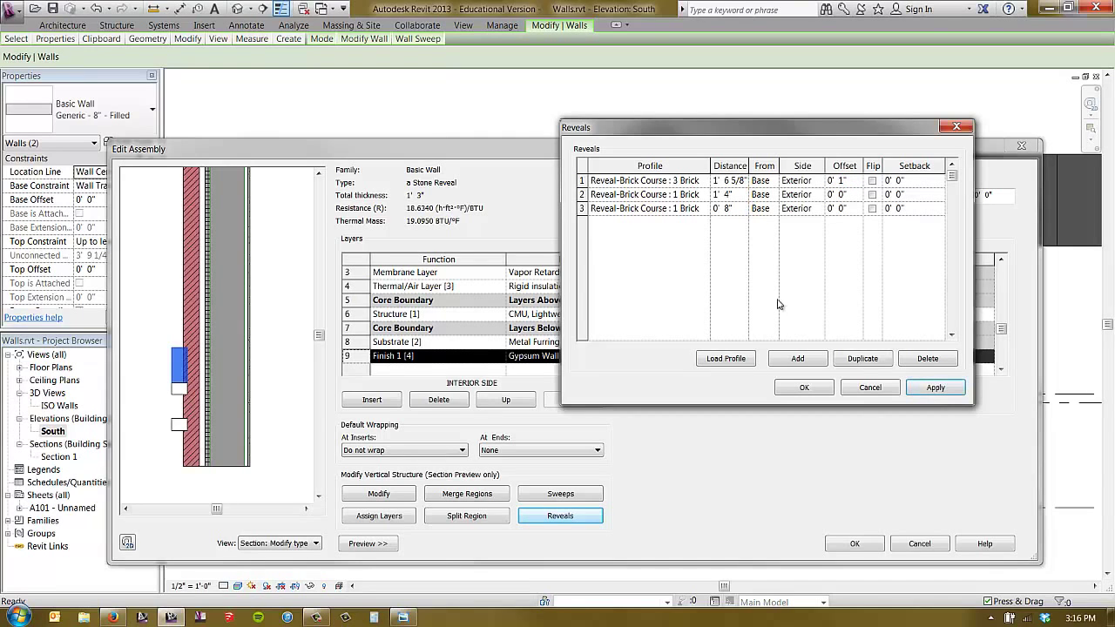
pyautogui.click(935, 387)
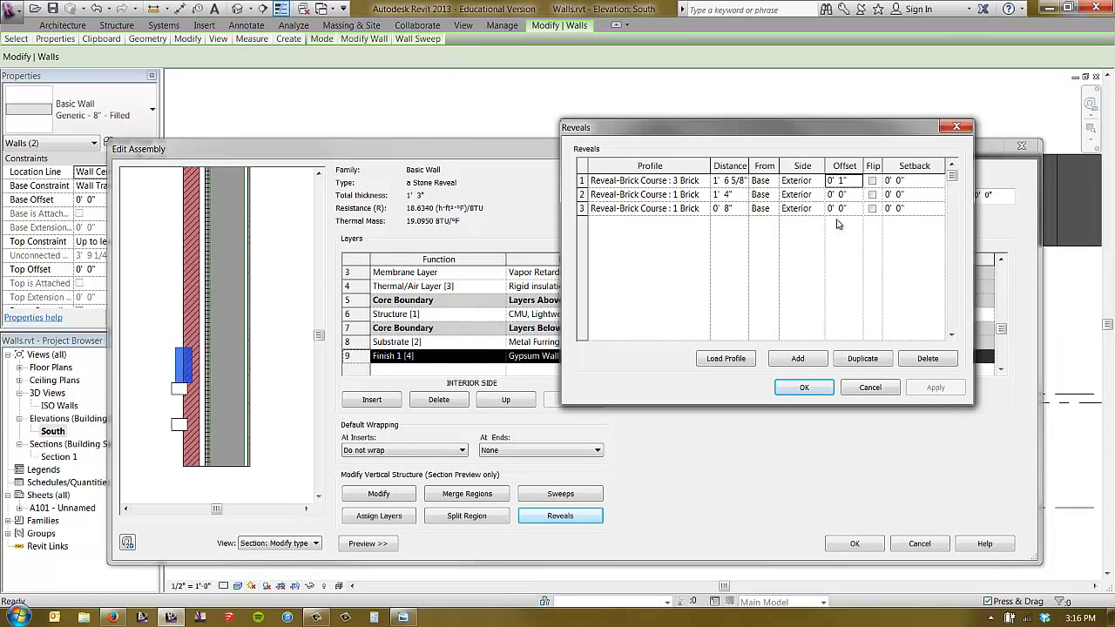
pyautogui.click(826, 183)
pyautogui.write('-')
pyautogui.click(935, 387)
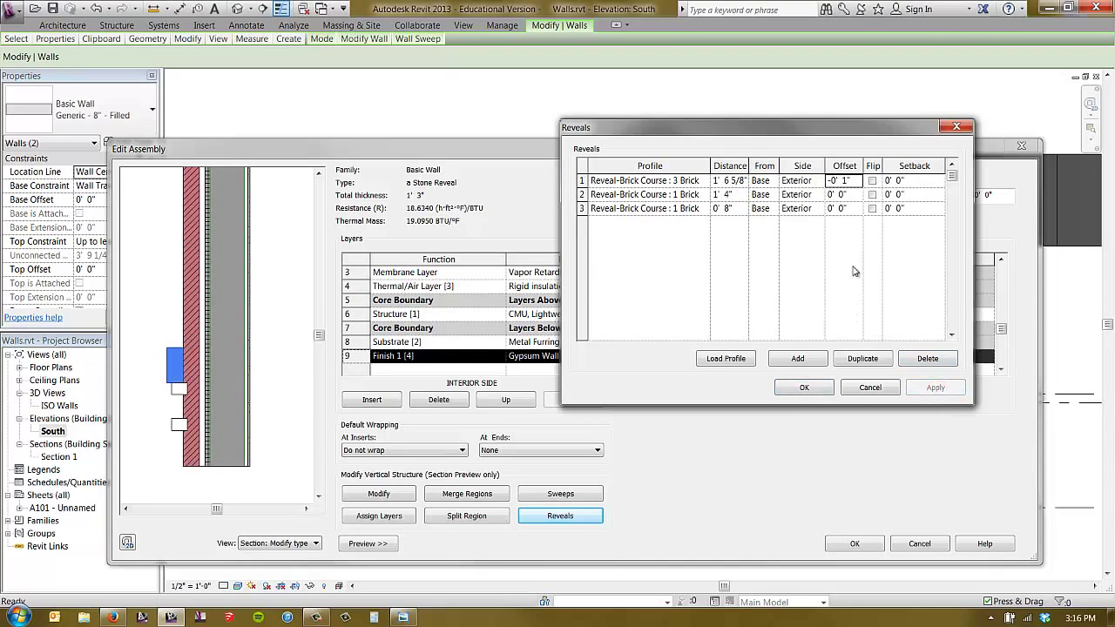
pyautogui.click(831, 181)
pyautogui.click(935, 388)
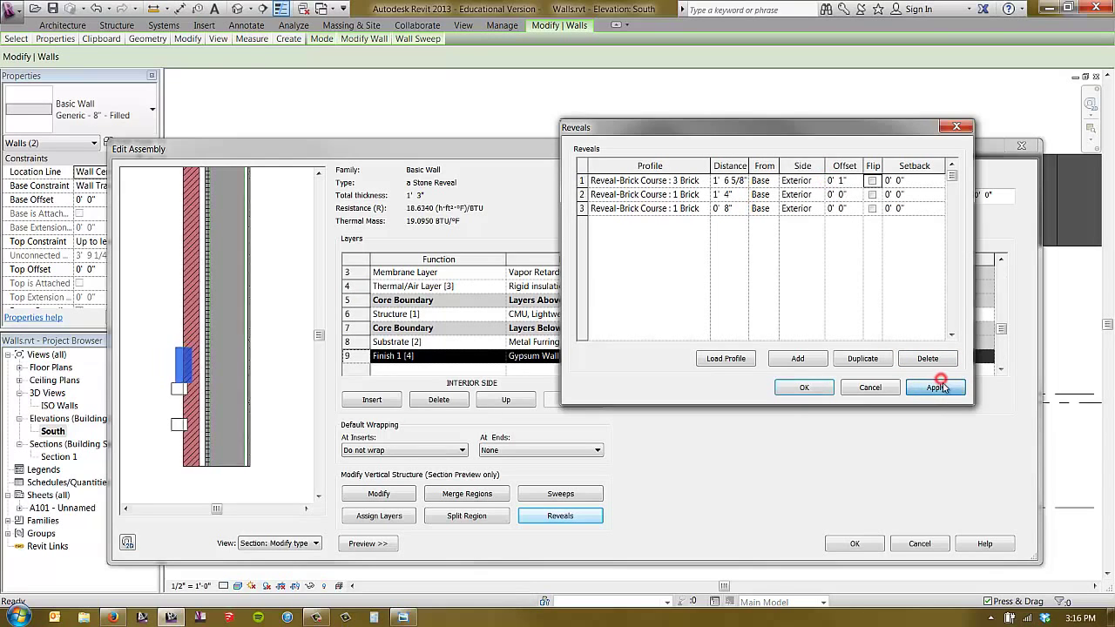
pyautogui.click(152, 369)
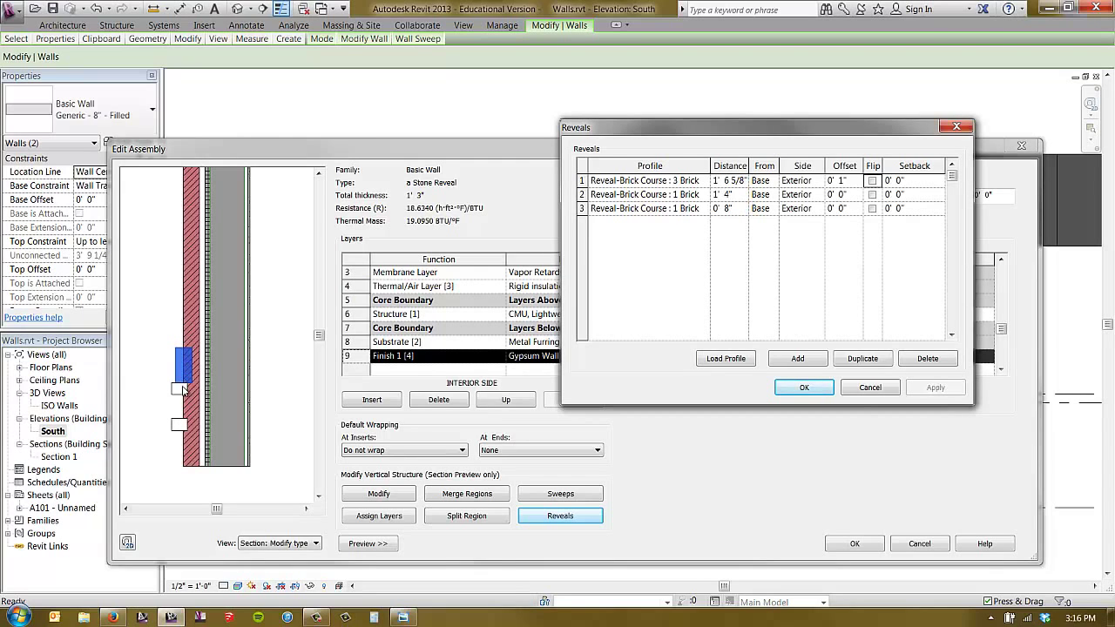
# Add a Reveal-Brick Course : 1 Brick reveal at 2' 2 5/8" from the base.
pyautogui.click(798, 359)
pyautogui.click(702, 180)
pyautogui.click(703, 180)
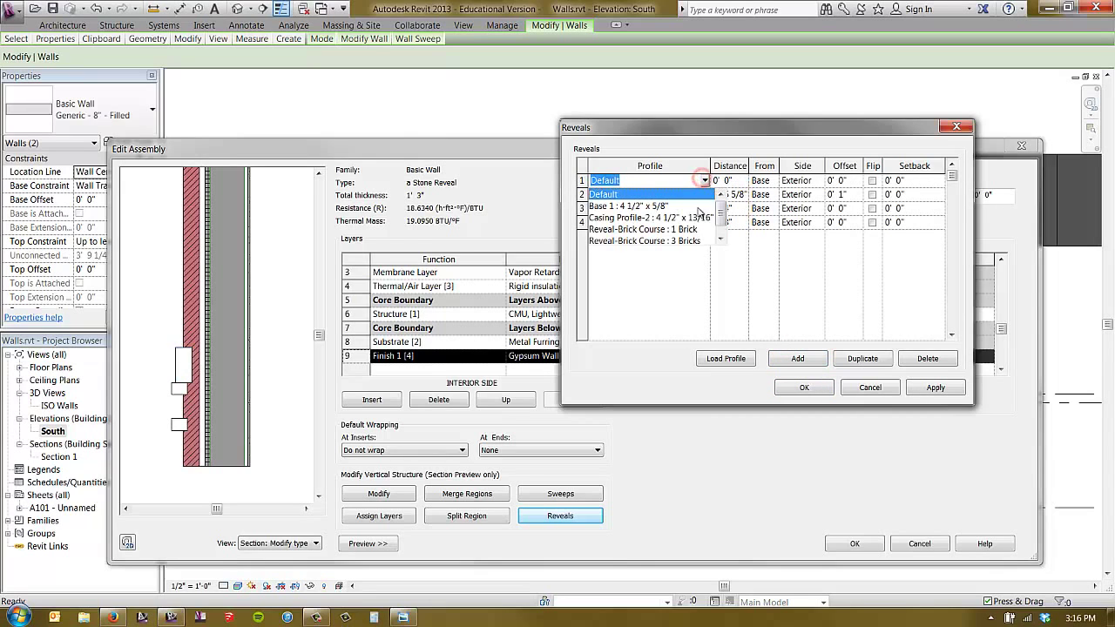
pyautogui.click(643, 229)
pyautogui.click(739, 180)
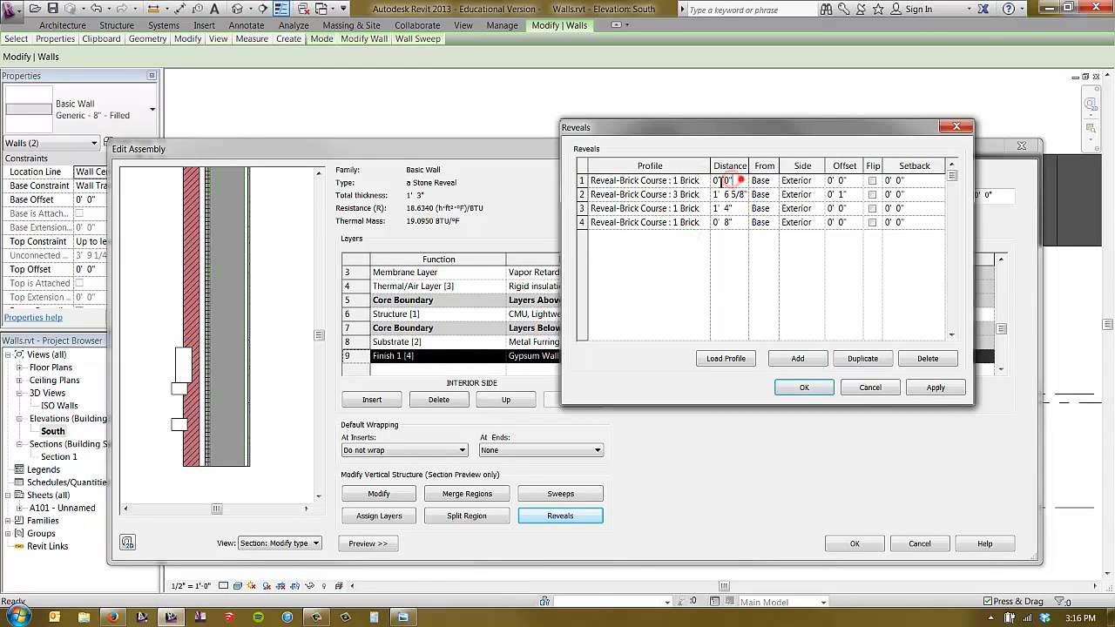
pyautogui.write('2 2')
pyautogui.write(' 55')
pyautogui.press('Tab')
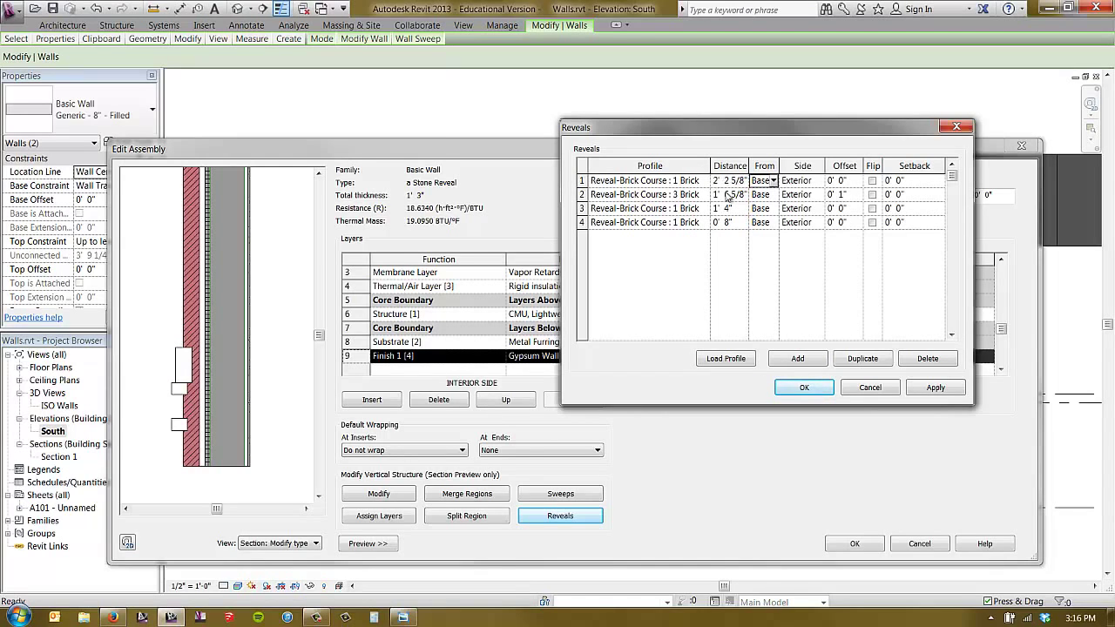
pyautogui.click(923, 391)
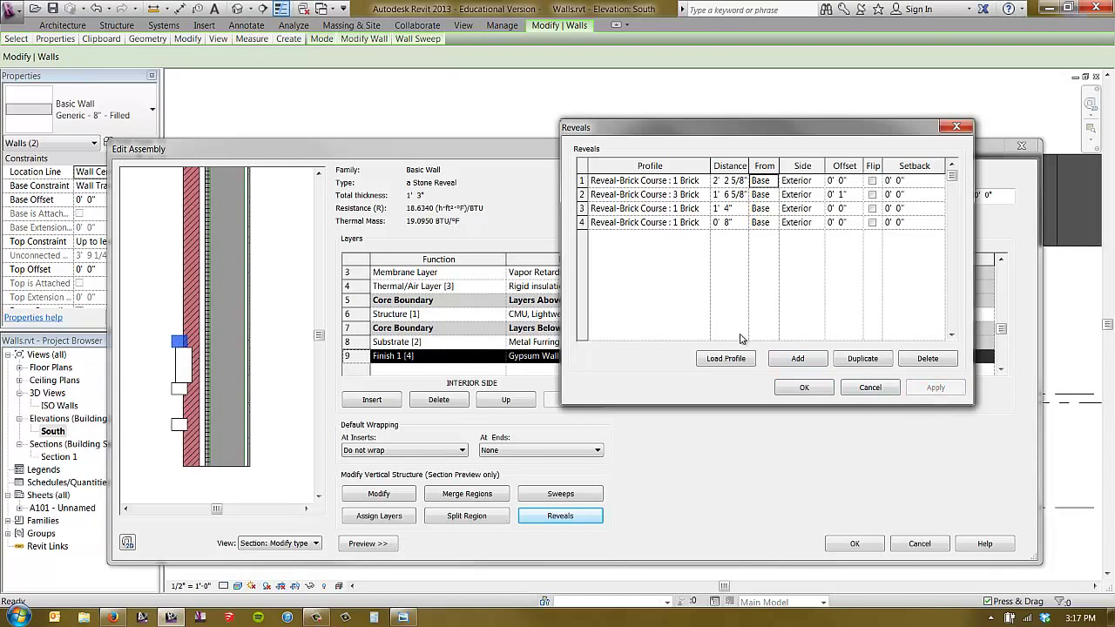
# Duplicate it at 2' 10 5/8" from the base and accept the reveals.
pyautogui.click(857, 359)
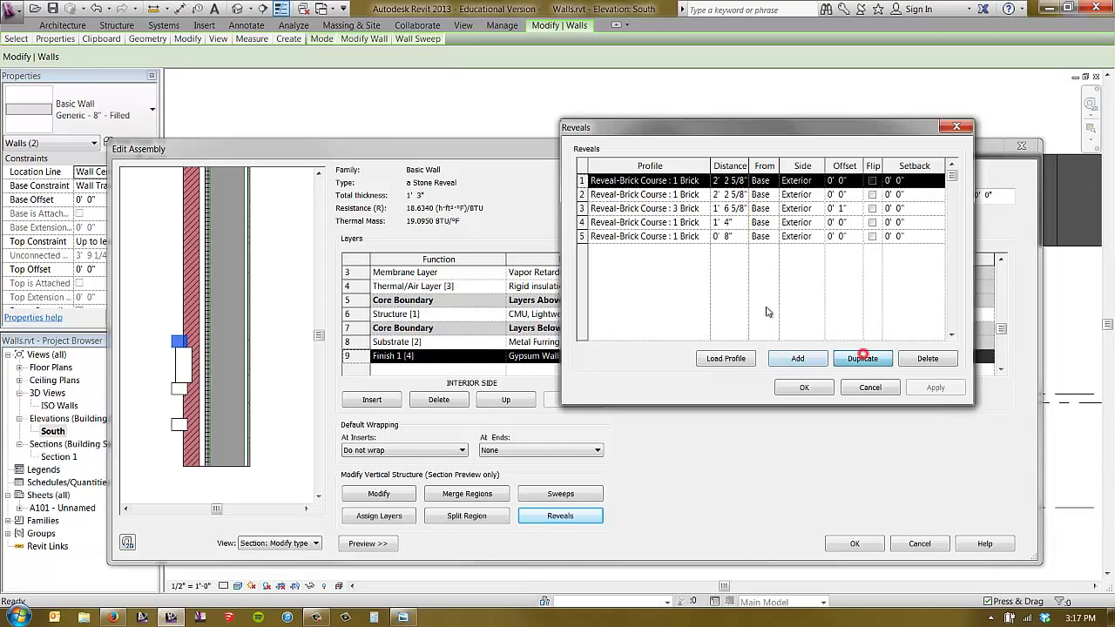
pyautogui.click(740, 180)
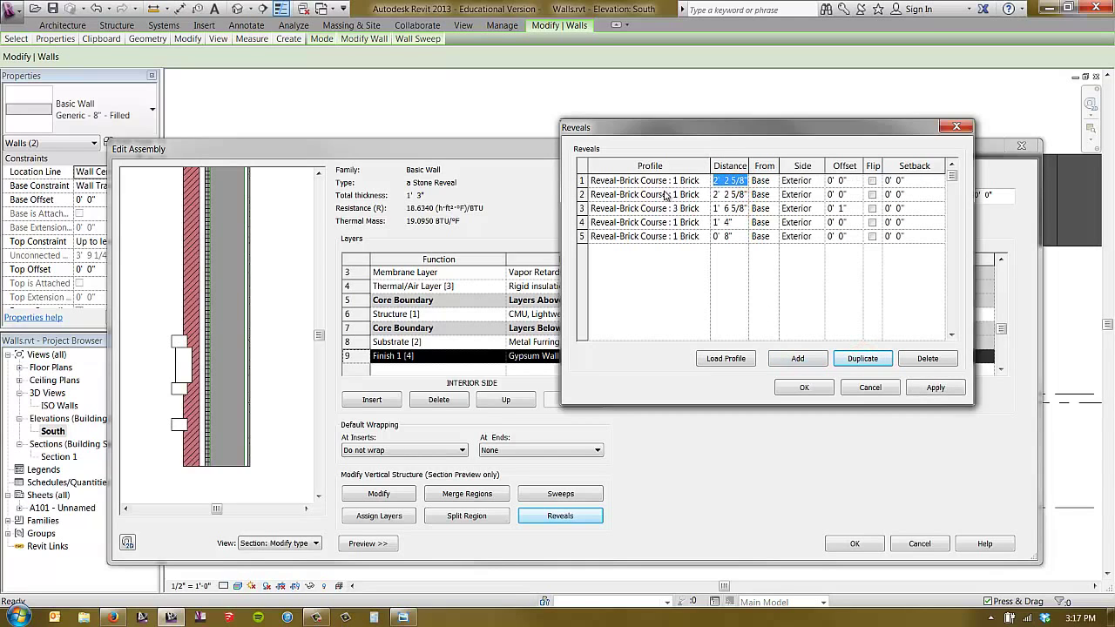
pyautogui.write('2')
pyautogui.press('Tab')
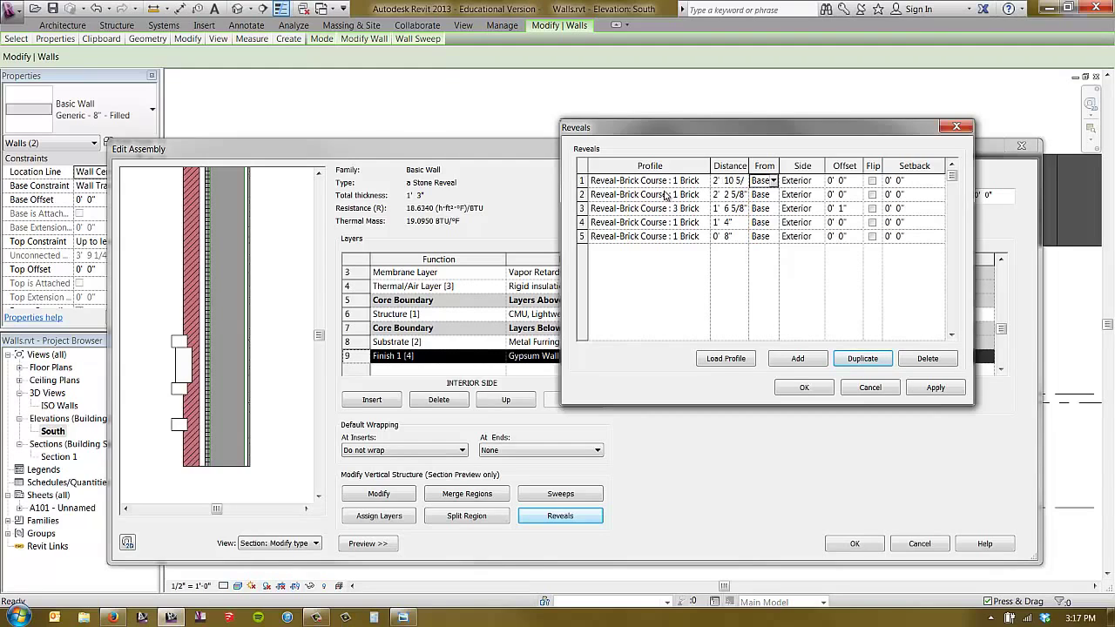
pyautogui.click(930, 390)
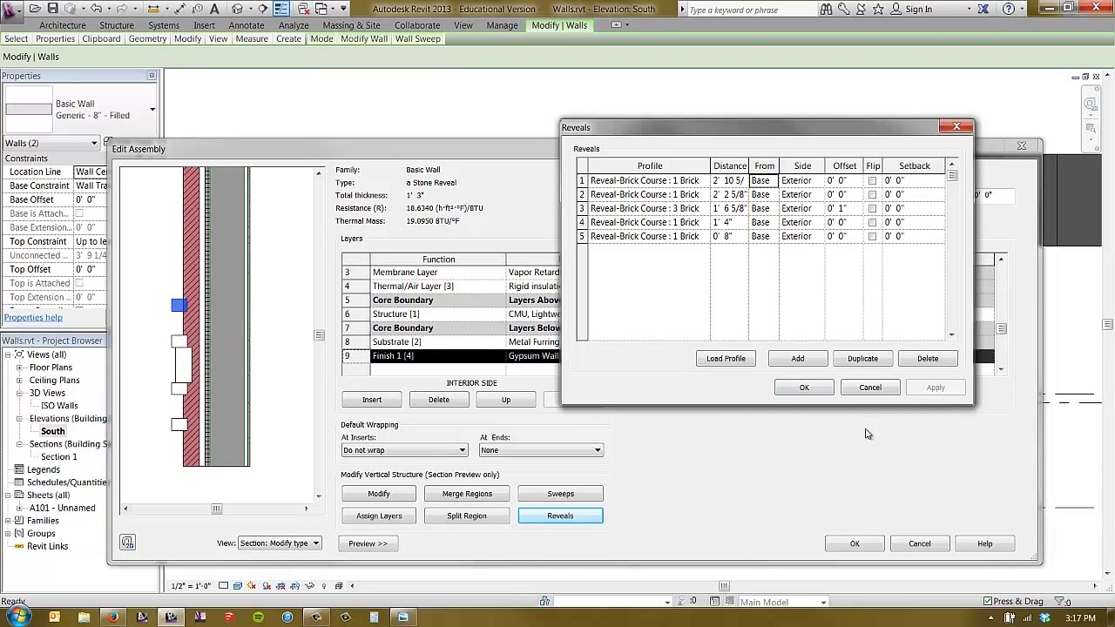
pyautogui.click(806, 388)
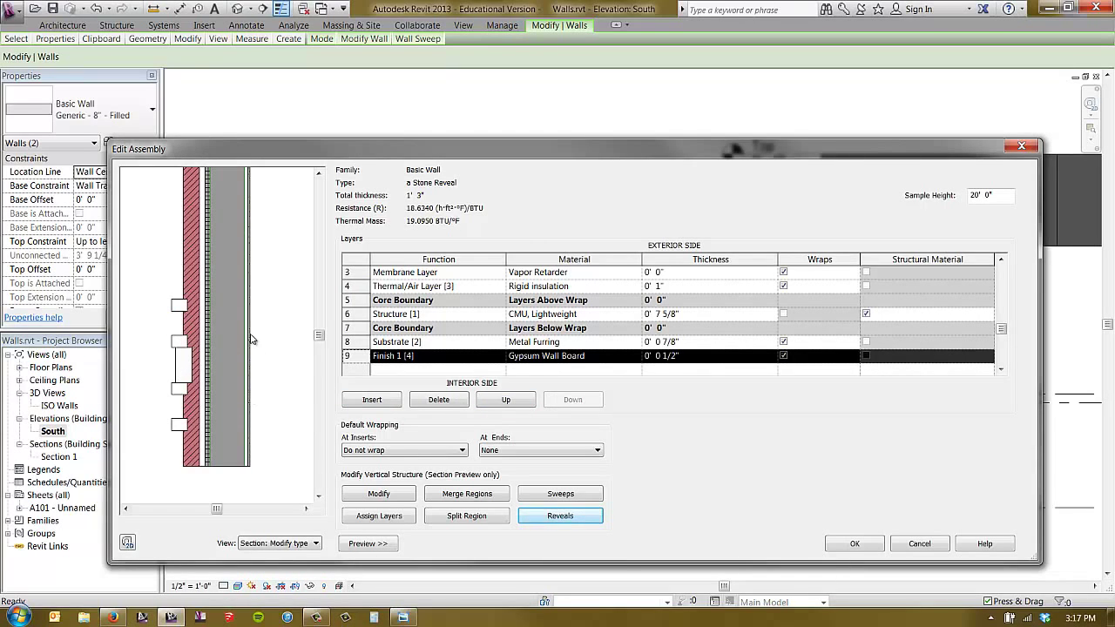
pyautogui.scroll(-1, 281, 367)
pyautogui.scroll(3, 184, 357)
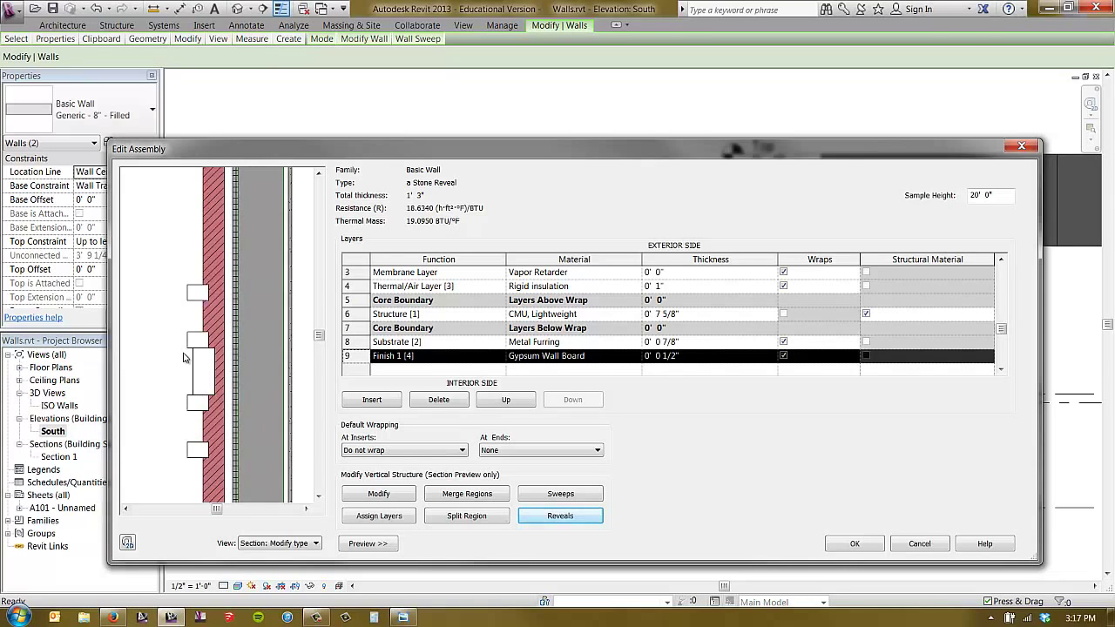
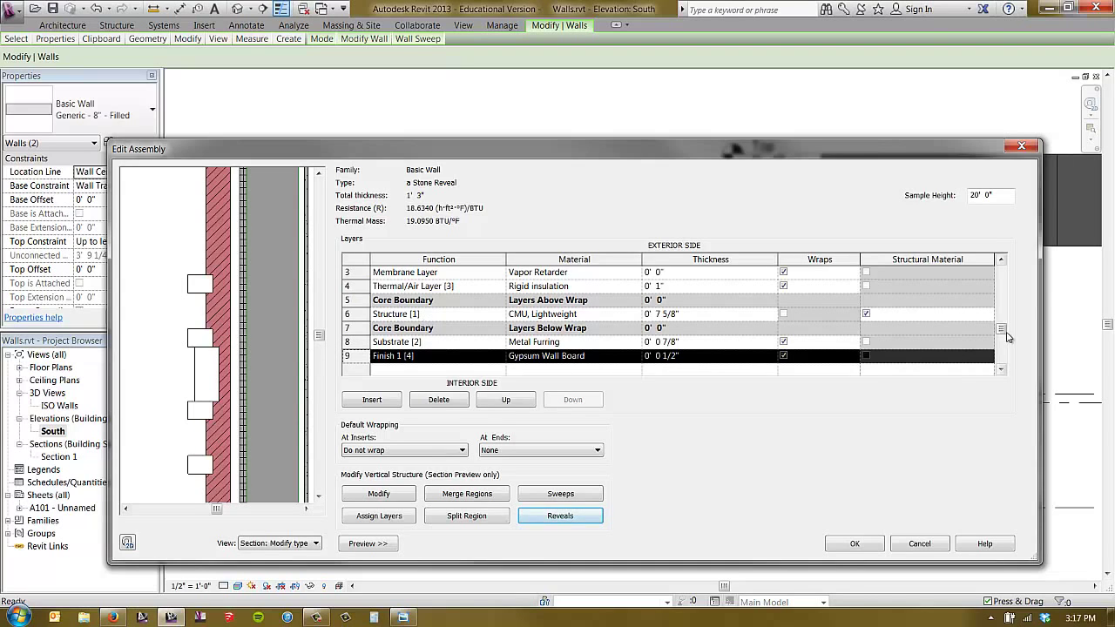
# Insert a Finish 1 [4] layer with Stone material above the Brick, Common layer.
pyautogui.moveTo(1001, 331); pyautogui.dragTo(1000, 271)
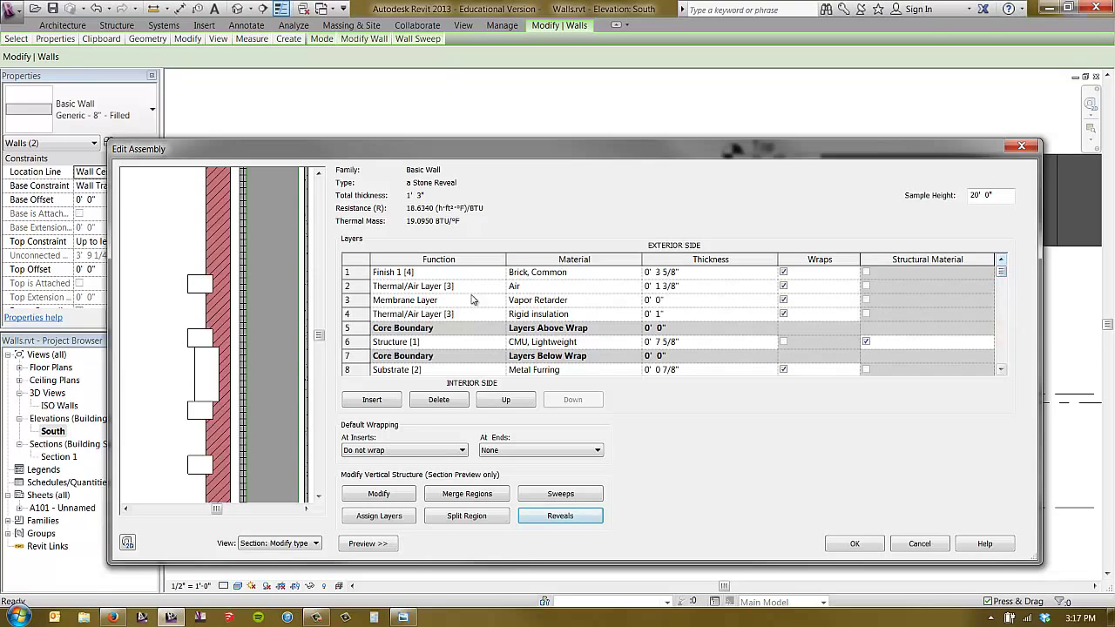
pyautogui.click(357, 272)
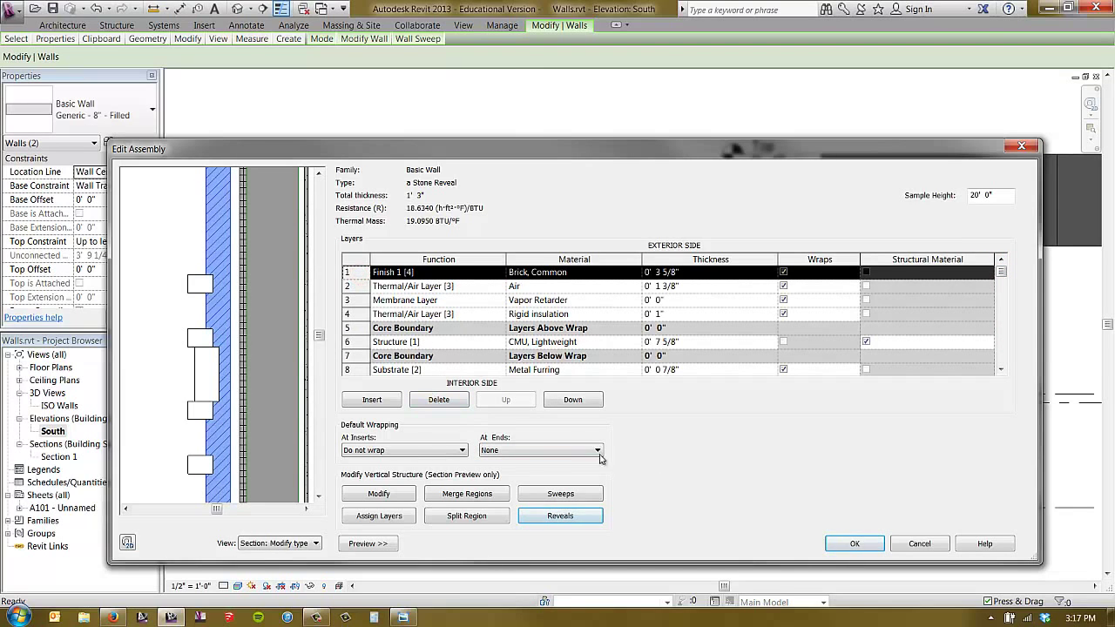
pyautogui.click(393, 400)
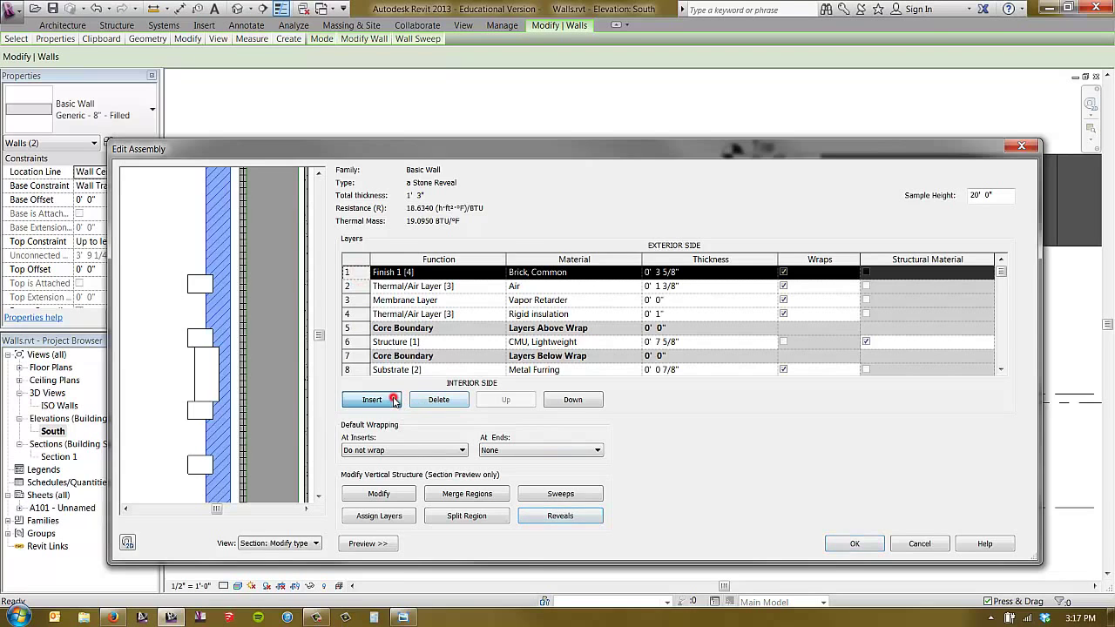
pyautogui.click(501, 273)
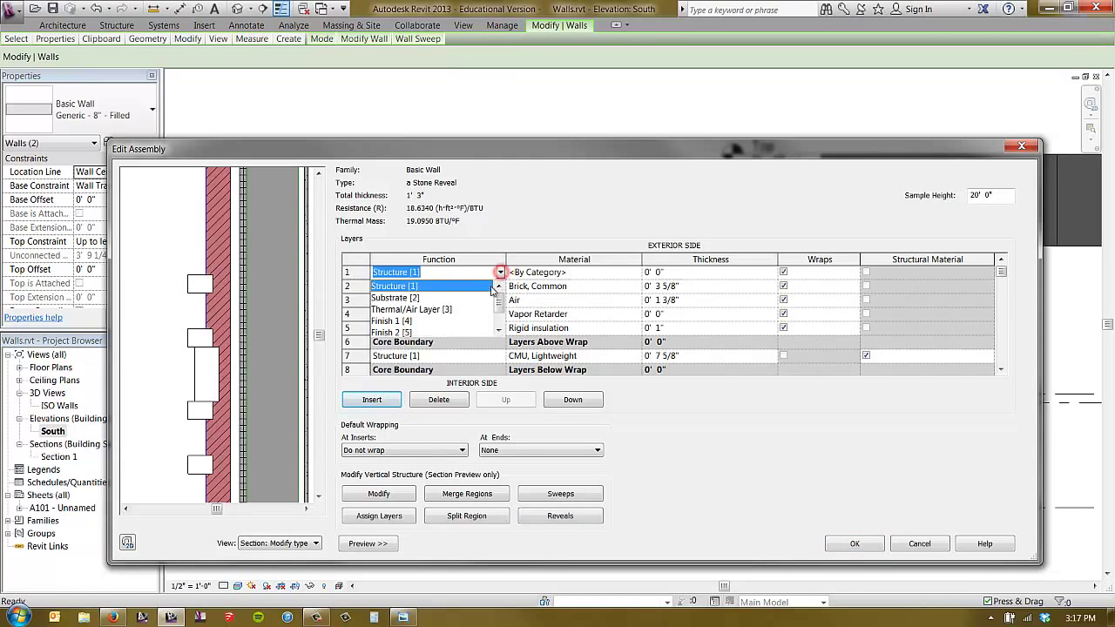
pyautogui.click(409, 322)
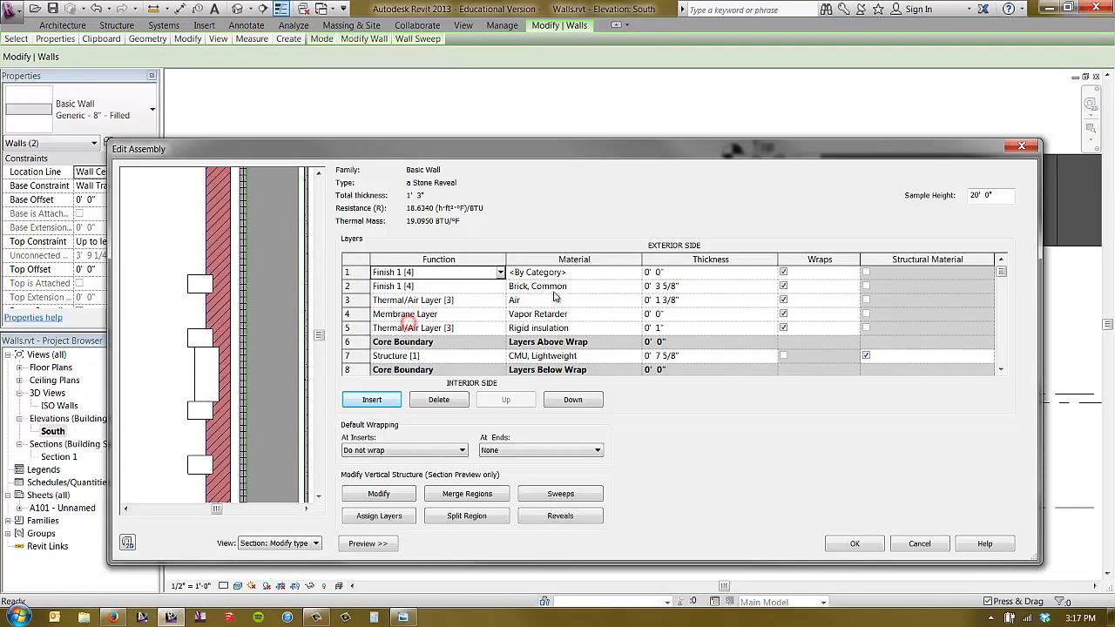
pyautogui.click(636, 272)
pyautogui.click(638, 272)
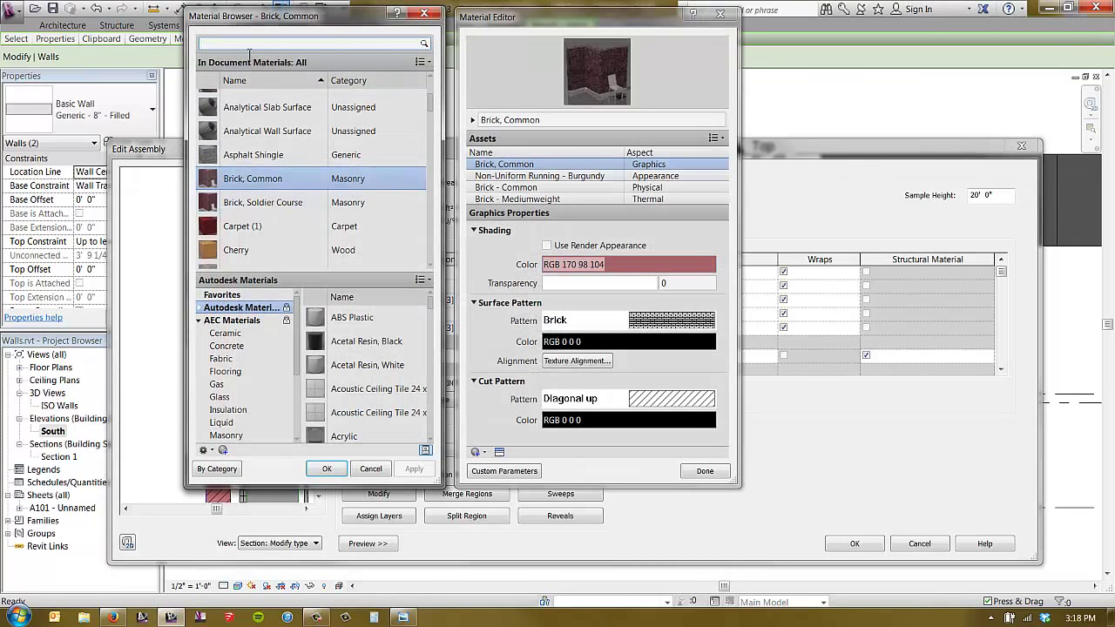
pyautogui.click(249, 44)
pyautogui.write('stone')
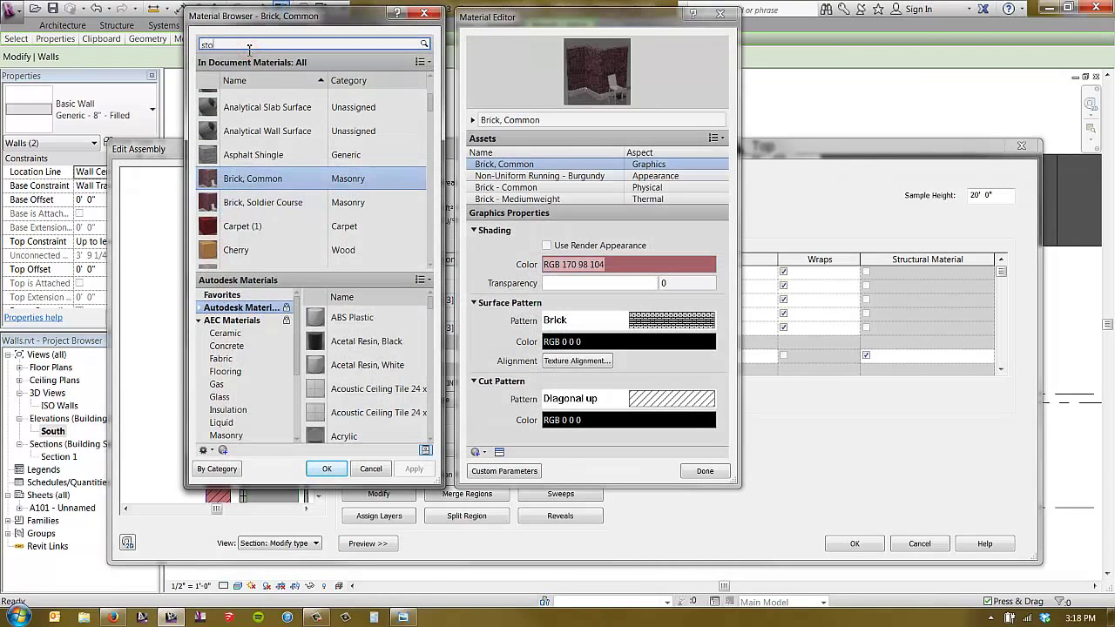
pyautogui.click(260, 117)
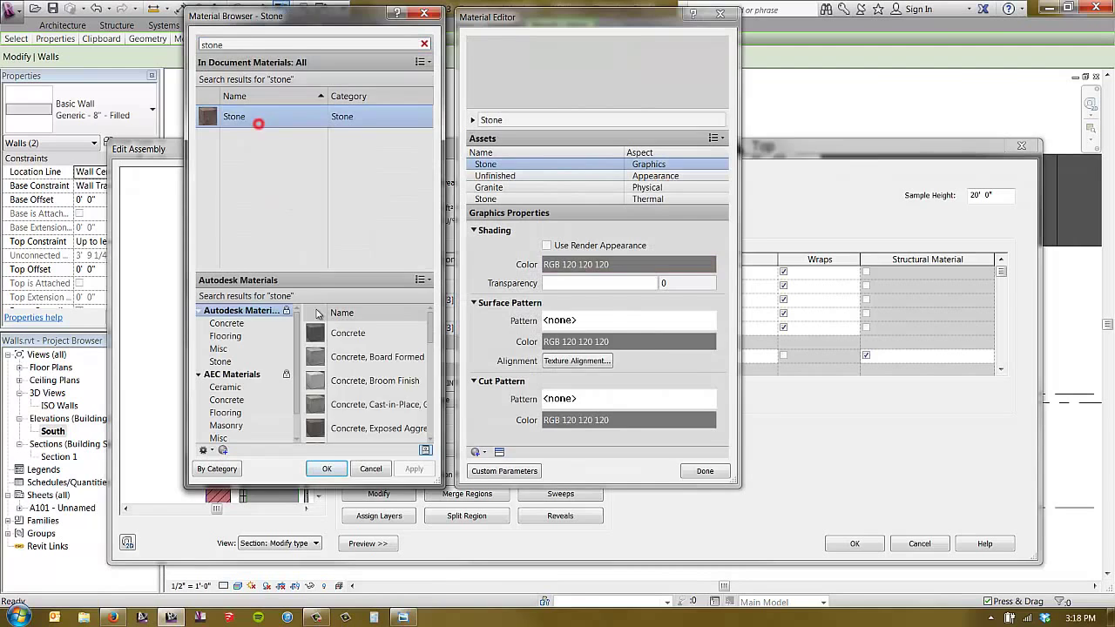
pyautogui.click(326, 469)
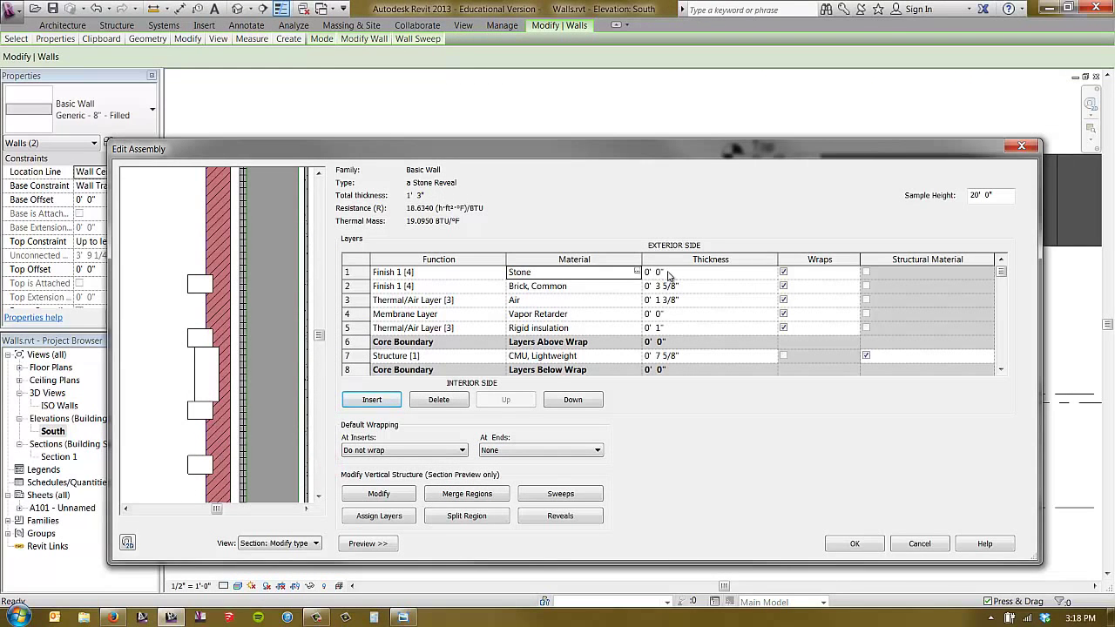
# Split the brick finish layer horizontally at the upper reveal and at a second point.
pyautogui.click(465, 518)
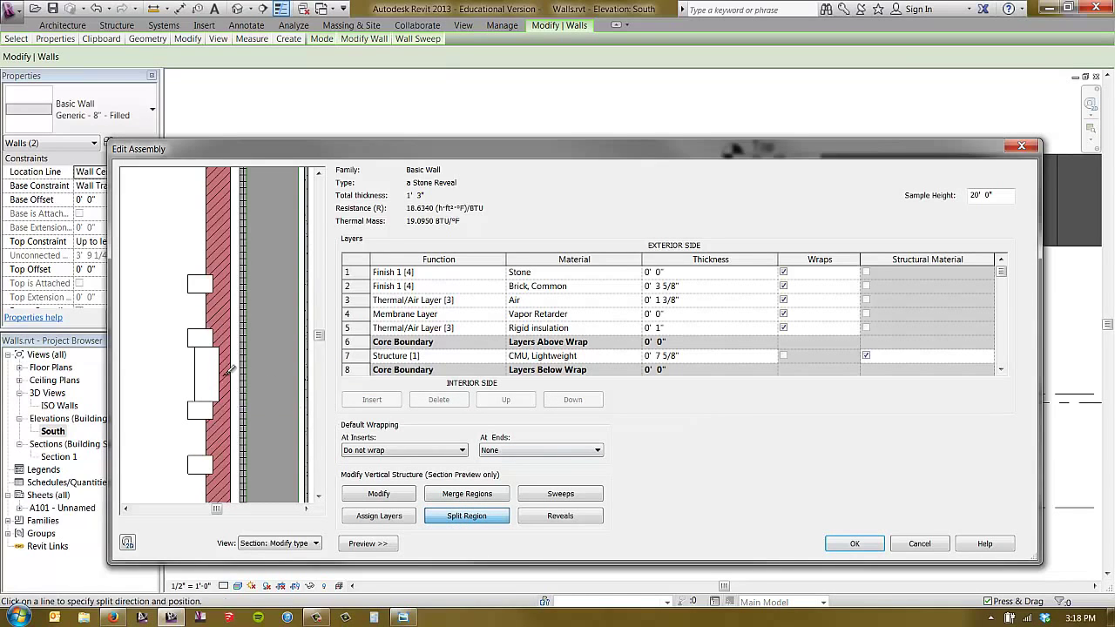
pyautogui.scroll(5, 181, 271)
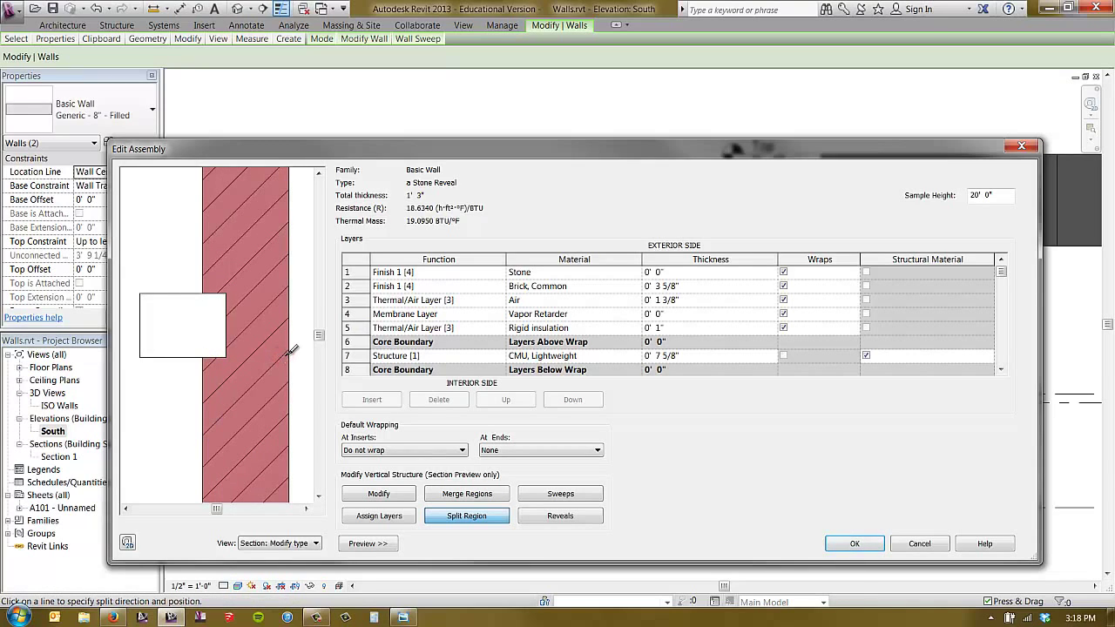
pyautogui.click(290, 355)
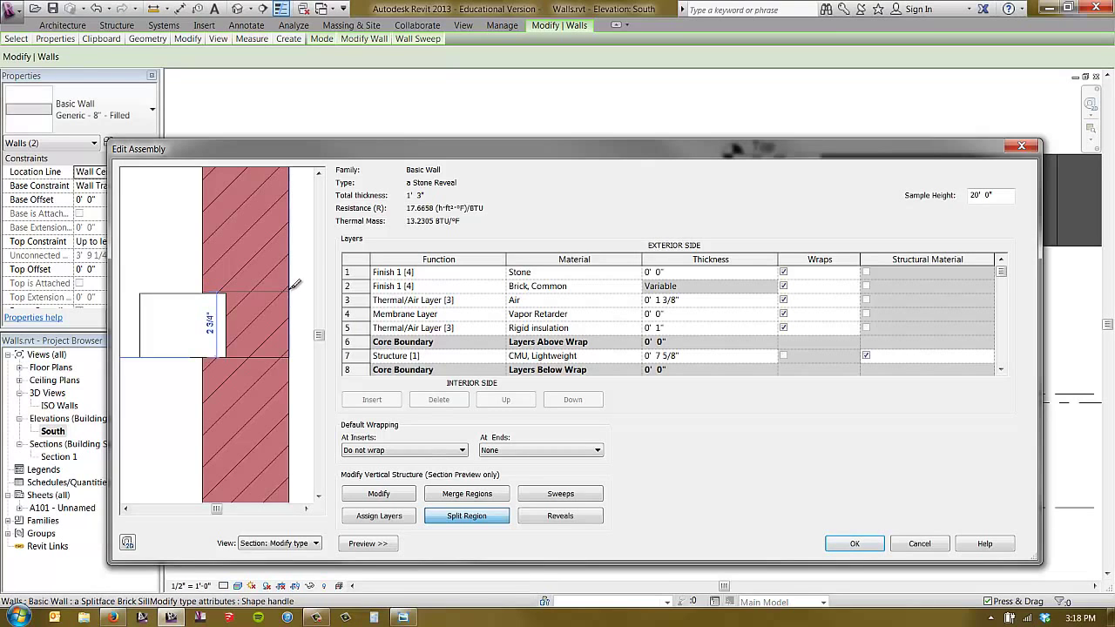
pyautogui.click(293, 284)
pyautogui.scroll(2, 296, 270)
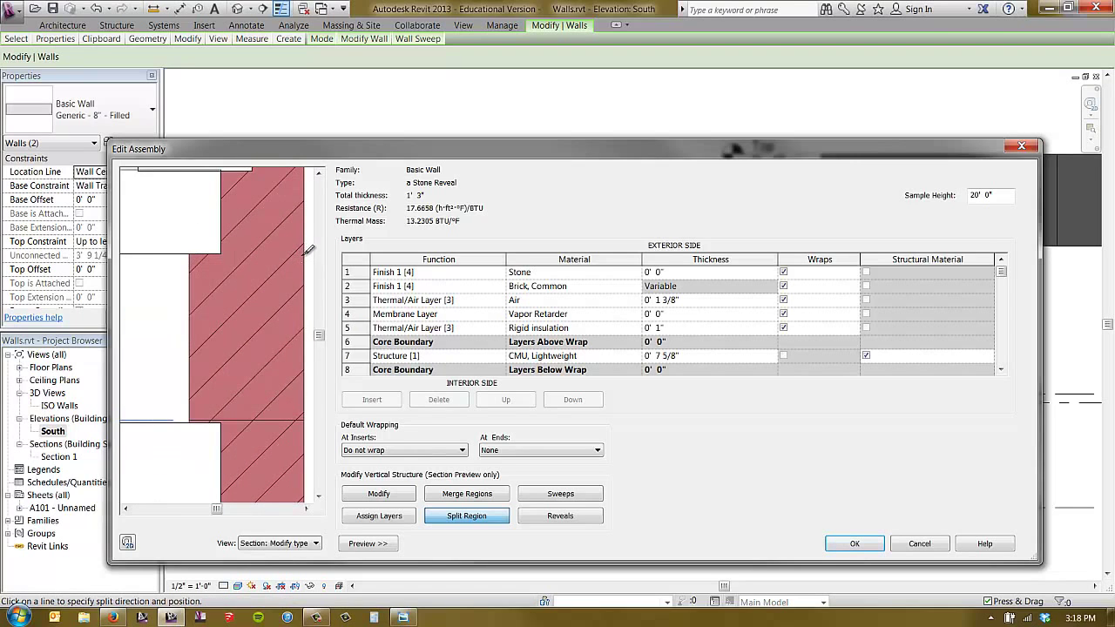
pyautogui.scroll(-3, 249, 239)
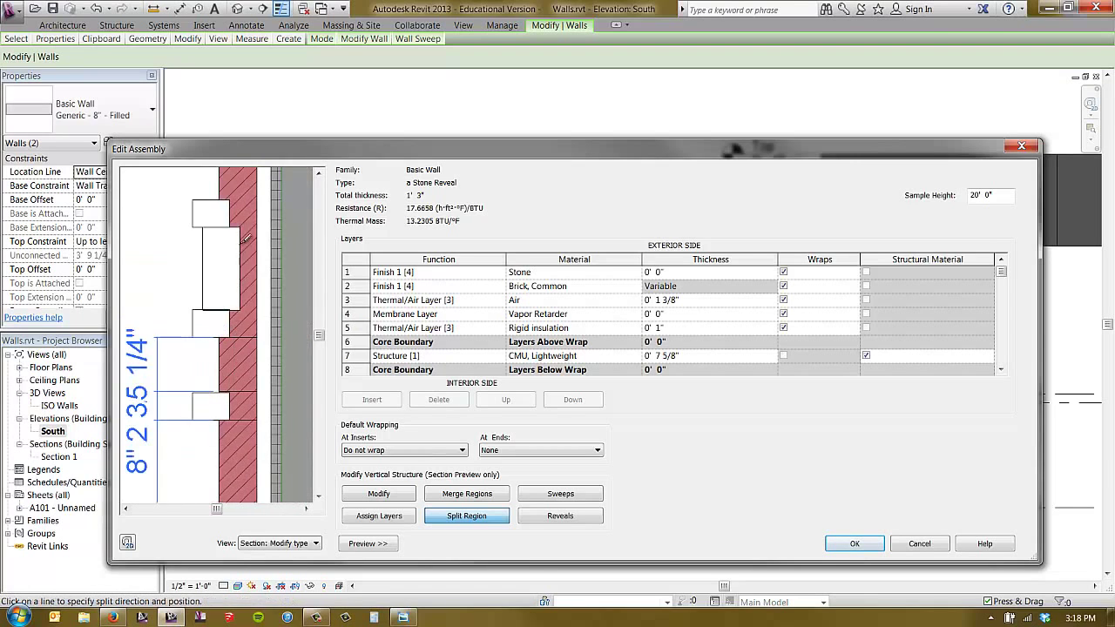
pyautogui.scroll(4, 250, 222)
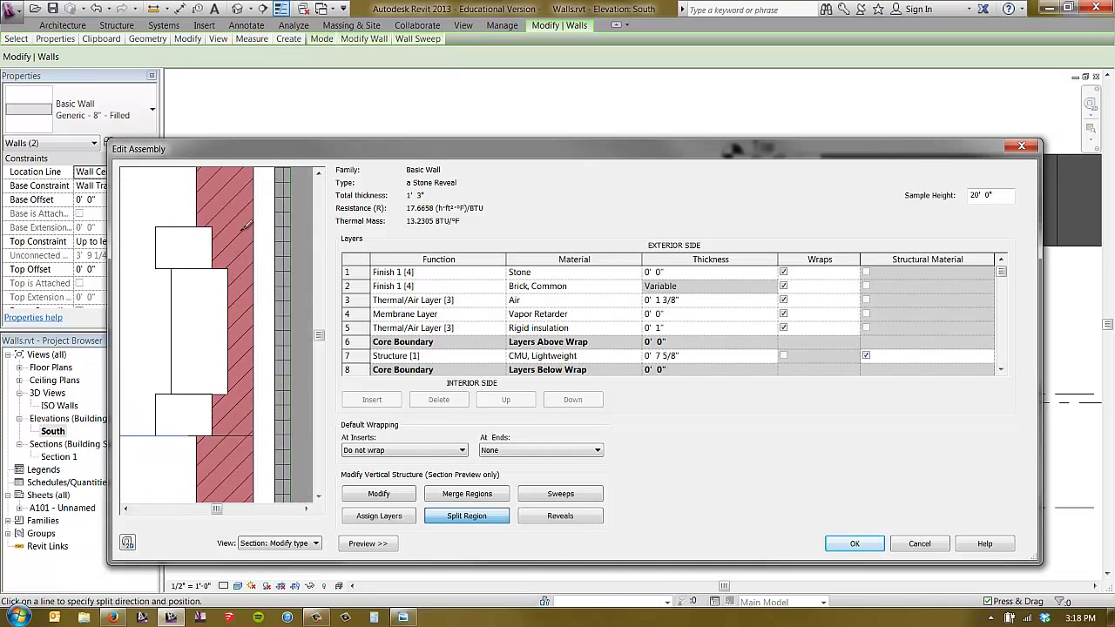
pyautogui.scroll(2, 248, 224)
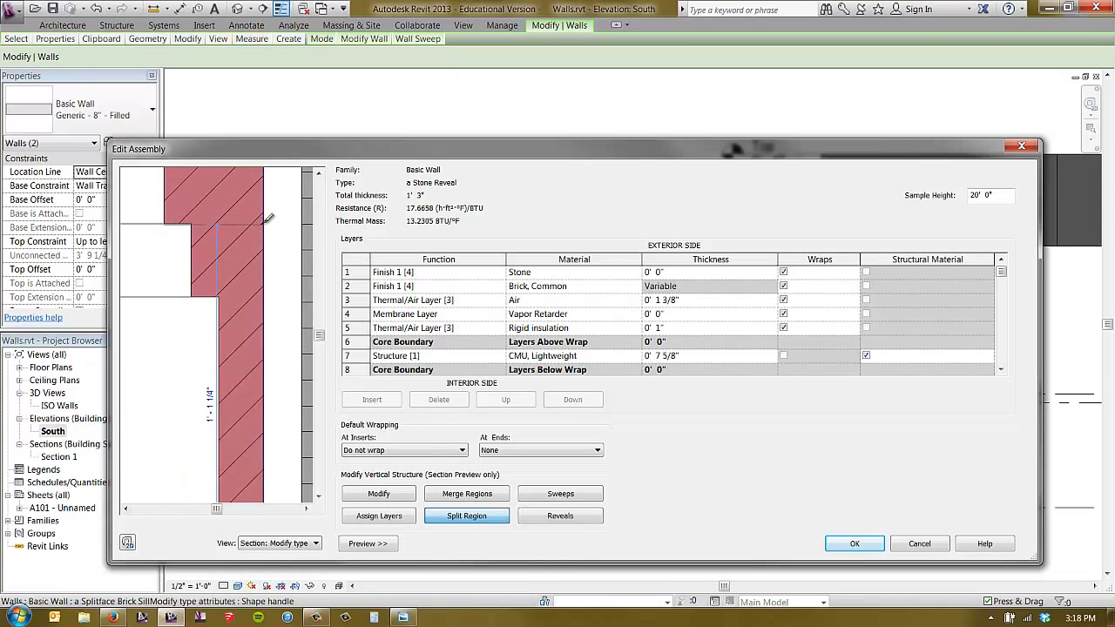
pyautogui.scroll(-2, 265, 213)
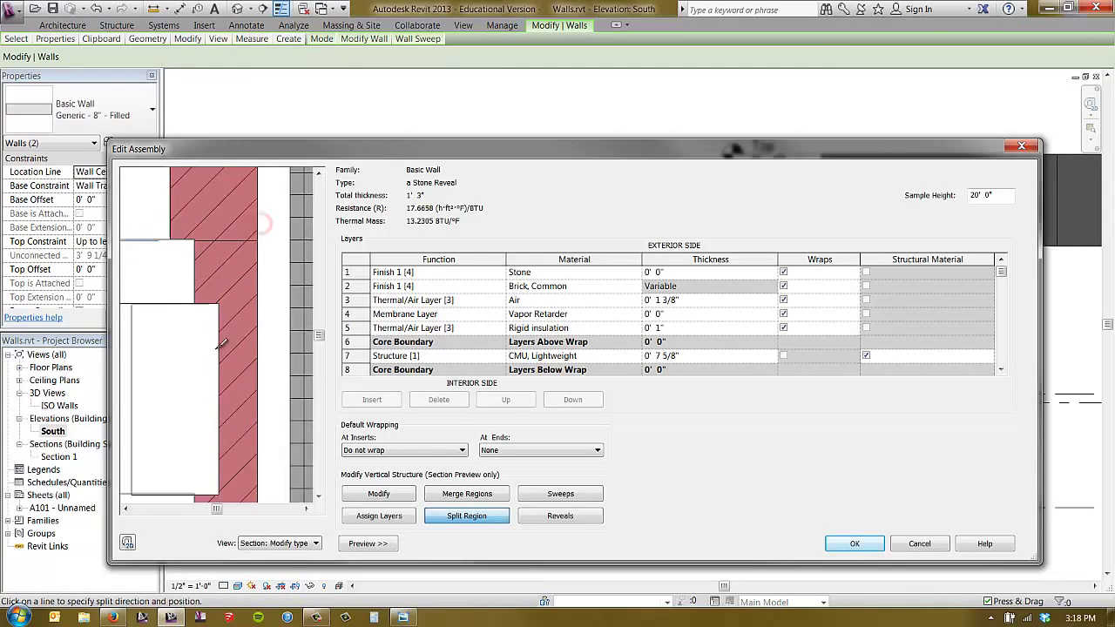
pyautogui.scroll(2, 247, 177)
pyautogui.scroll(1, 247, 177)
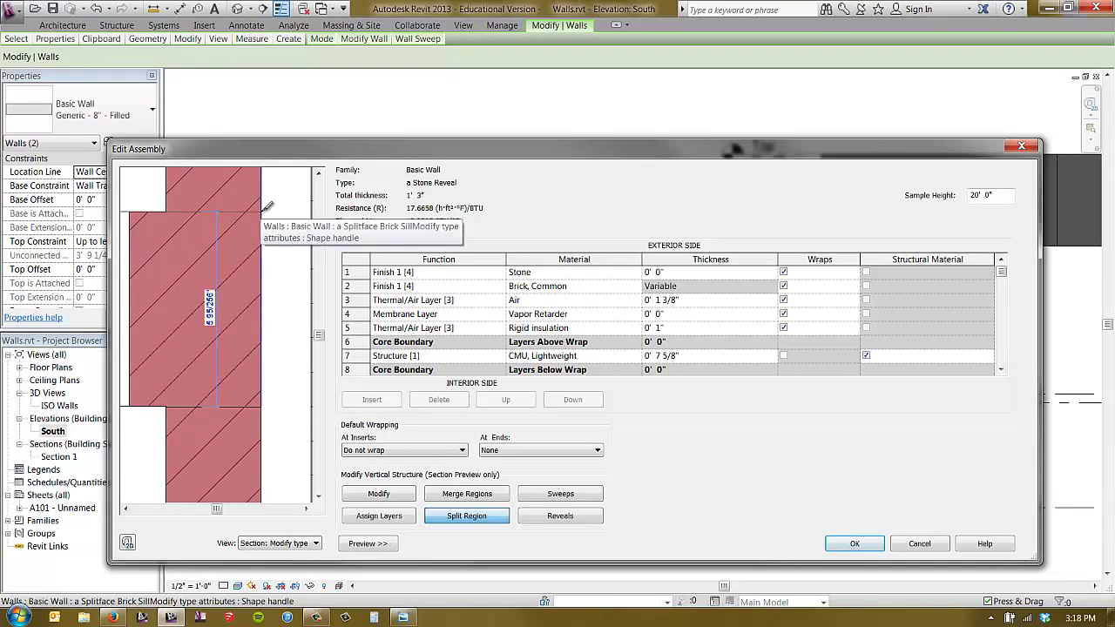
pyautogui.scroll(-2, 201, 246)
pyautogui.scroll(2, 202, 247)
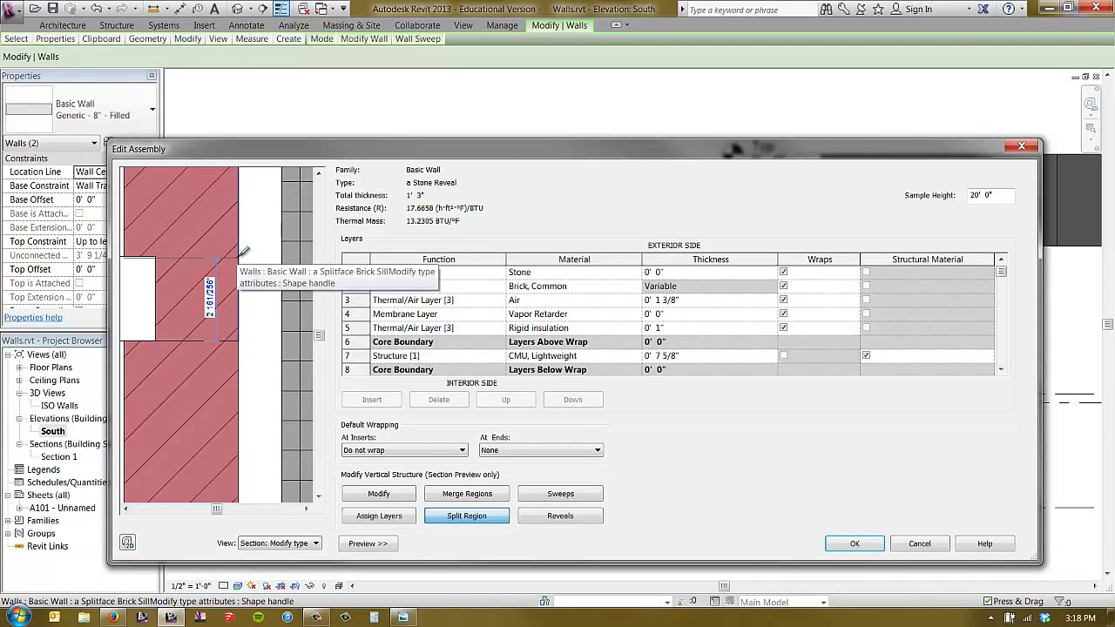
pyautogui.scroll(-3, 237, 251)
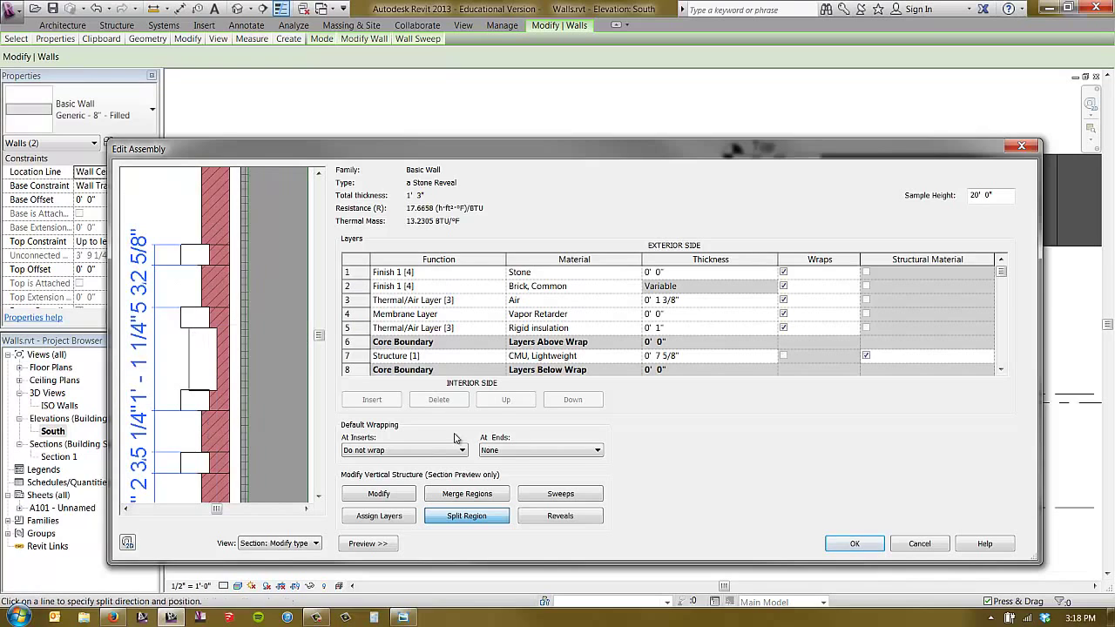
# Assign the Stone layer to three split regions of the wall face, including the band between openings.
pyautogui.click(360, 272)
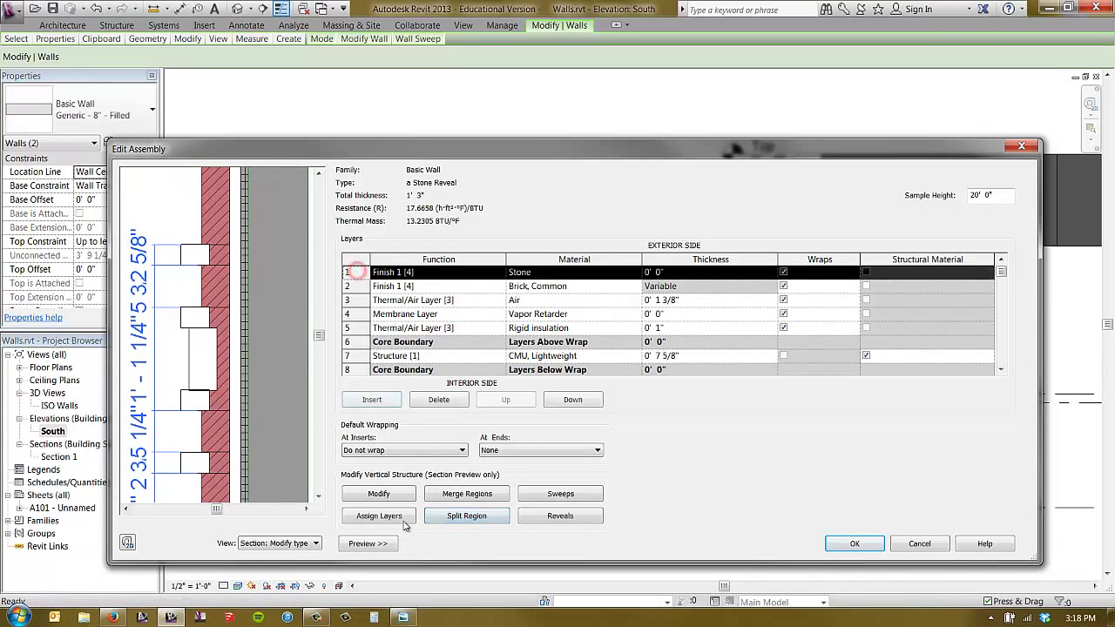
pyautogui.click(357, 517)
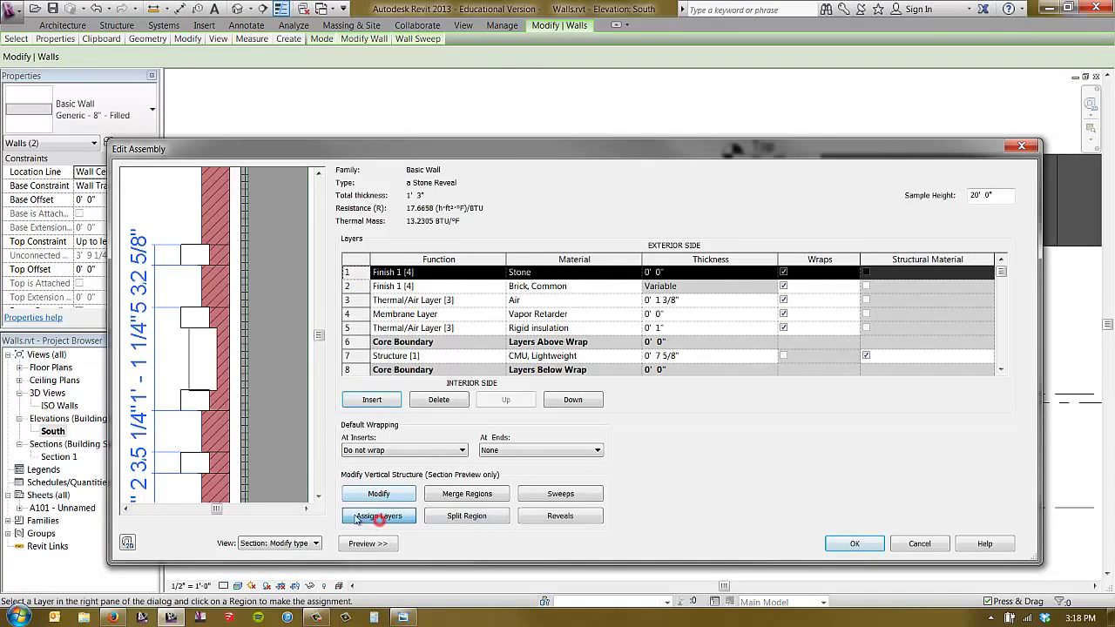
pyautogui.click(222, 463)
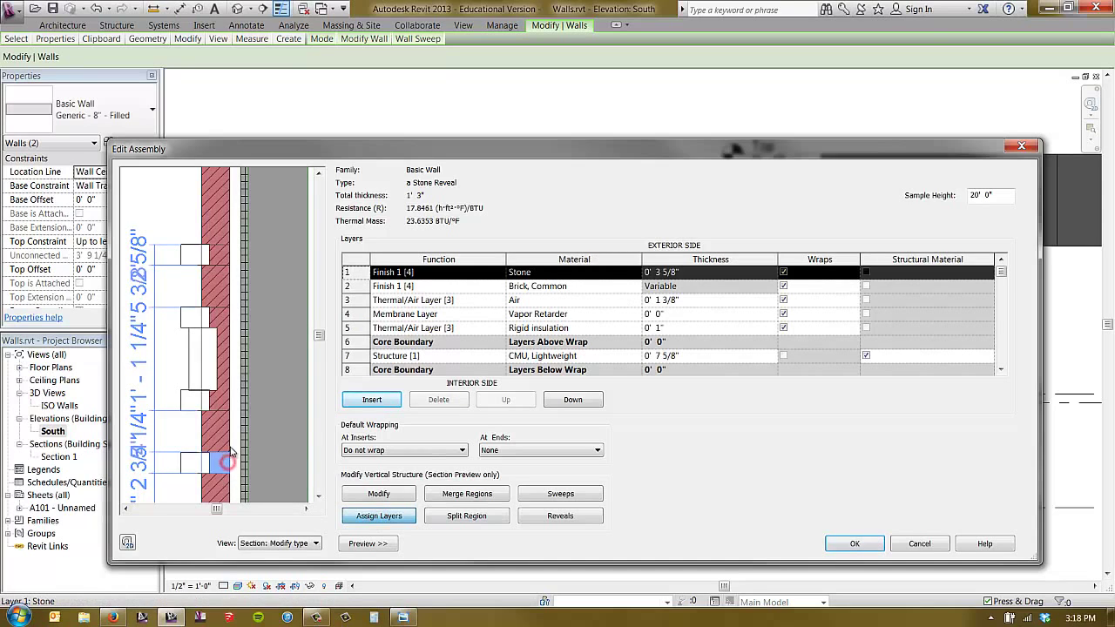
pyautogui.click(226, 384)
pyautogui.click(224, 254)
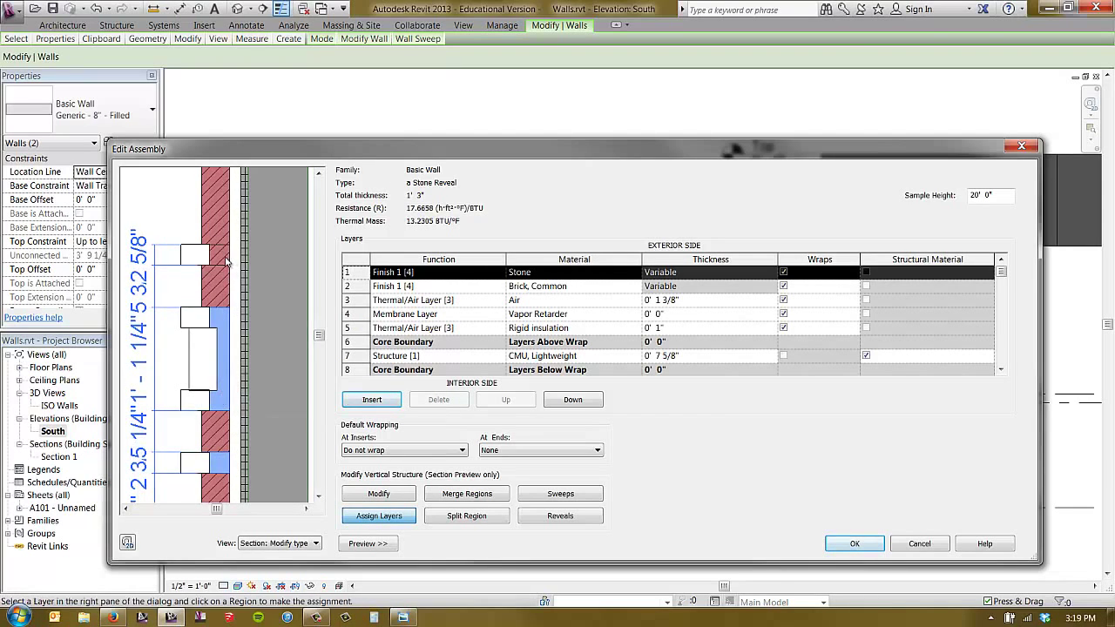
pyautogui.scroll(-2, 289, 309)
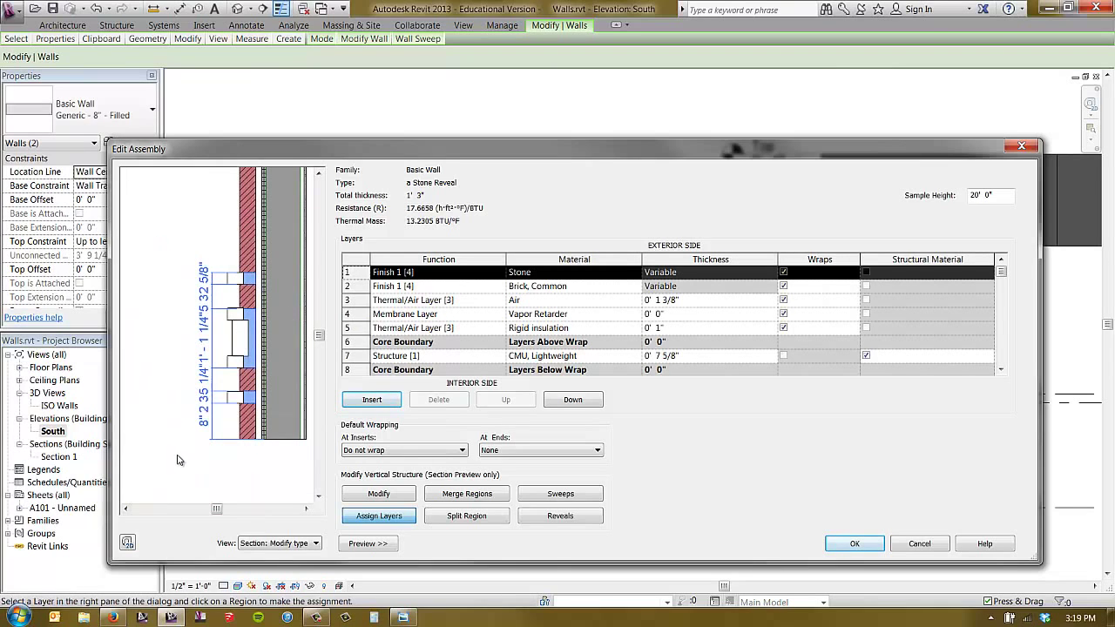
pyautogui.click(405, 495)
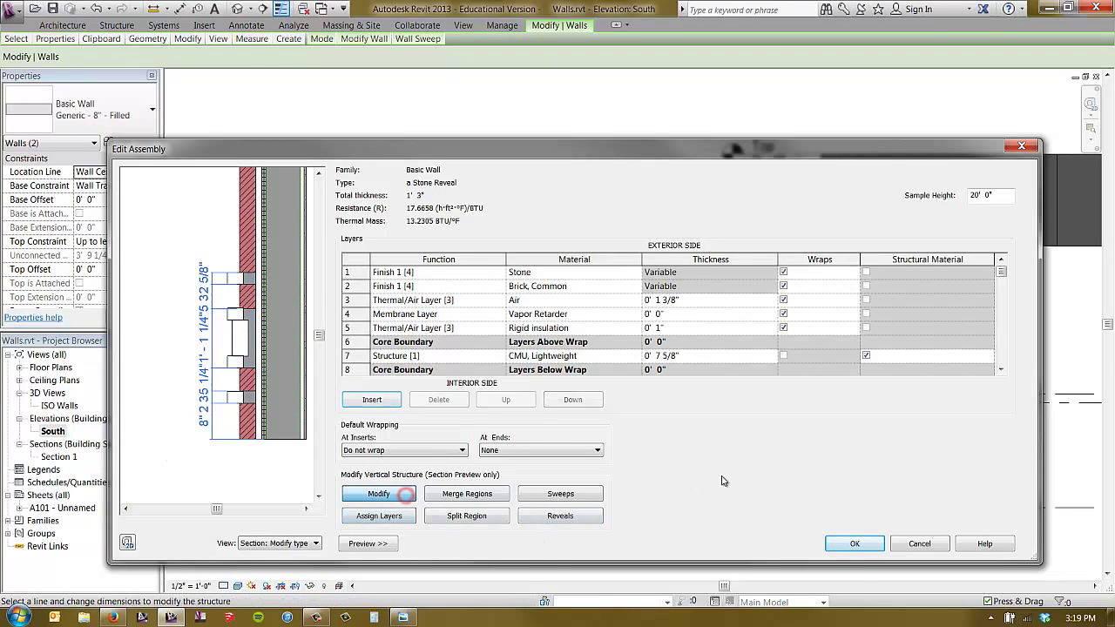
pyautogui.scroll(4, 255, 301)
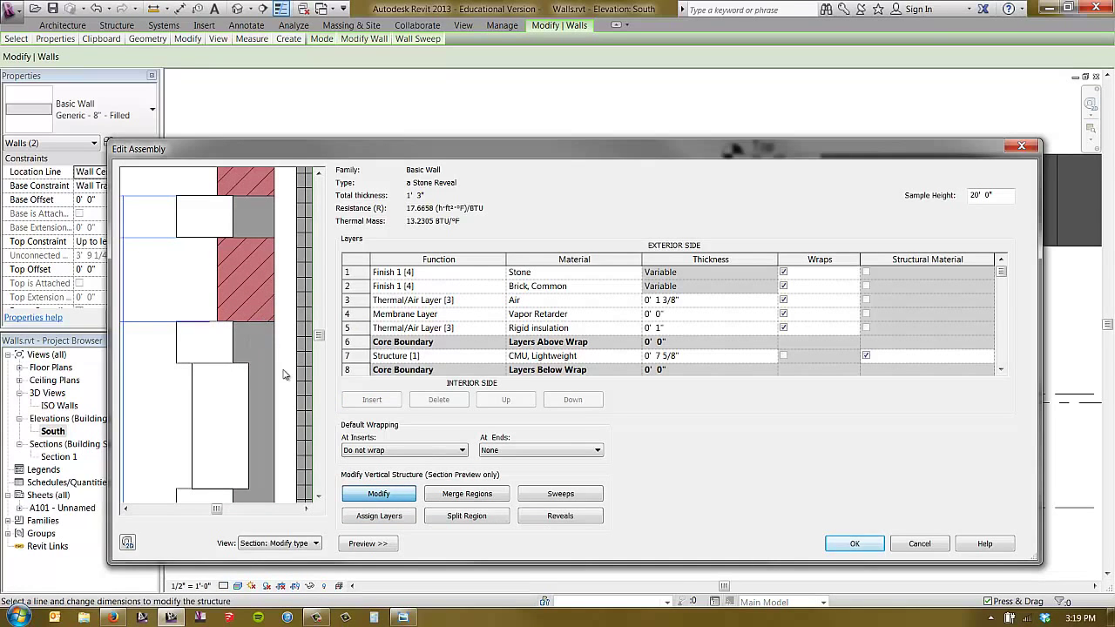
pyautogui.click(685, 470)
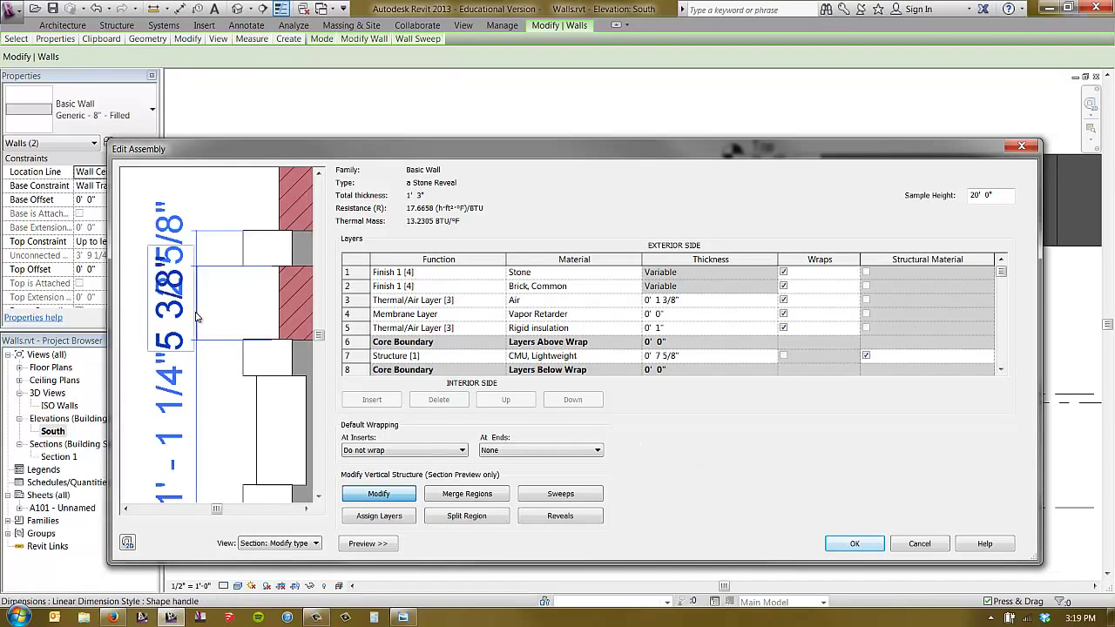
pyautogui.scroll(-4, 224, 375)
pyautogui.scroll(-1, 211, 331)
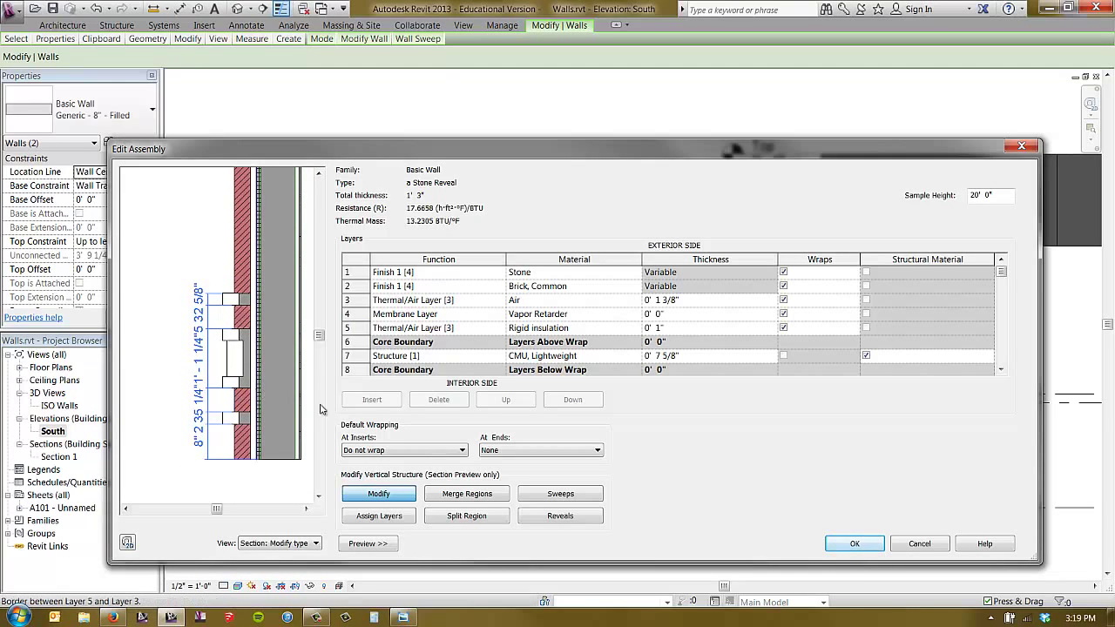
# Accept the layer changes and apply a Stone Reveal, showing brick and stone bands.
pyautogui.click(854, 543)
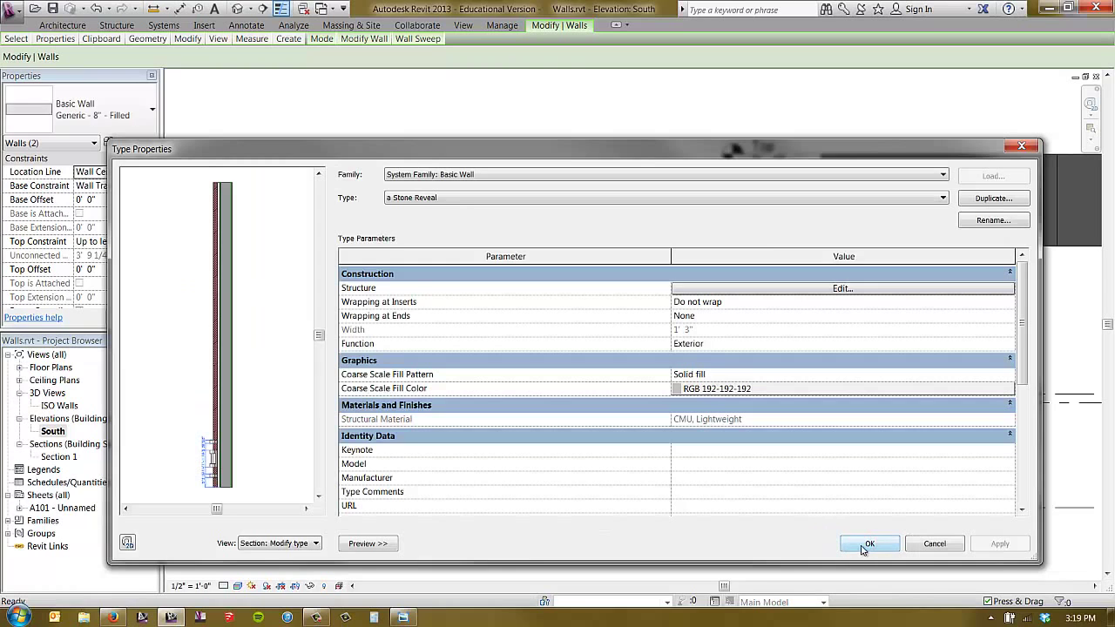
pyautogui.click(866, 544)
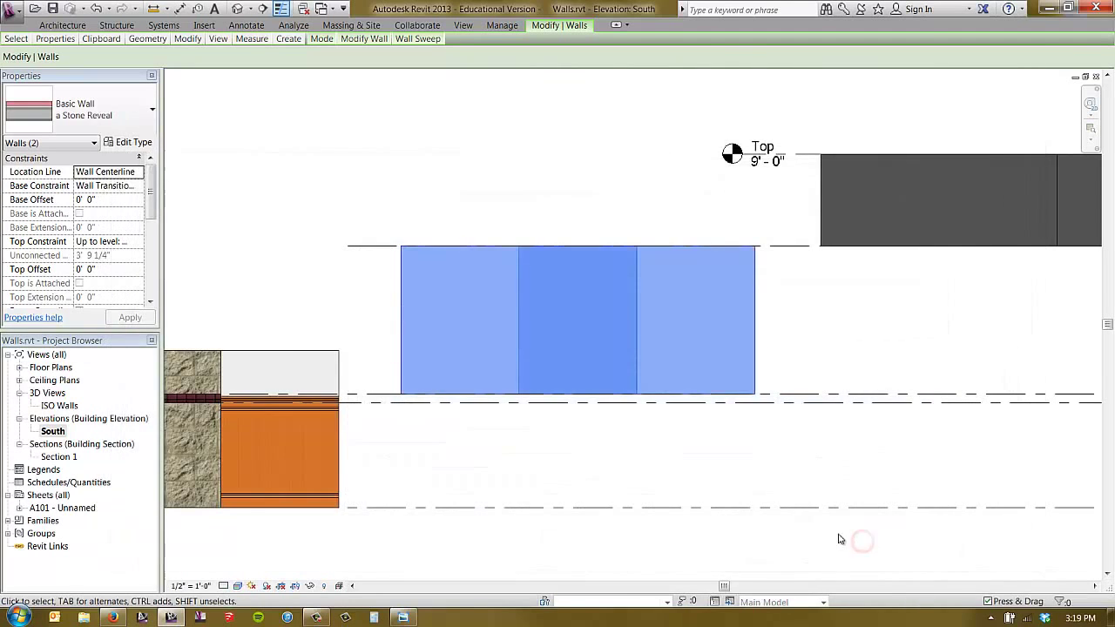
pyautogui.click(821, 329)
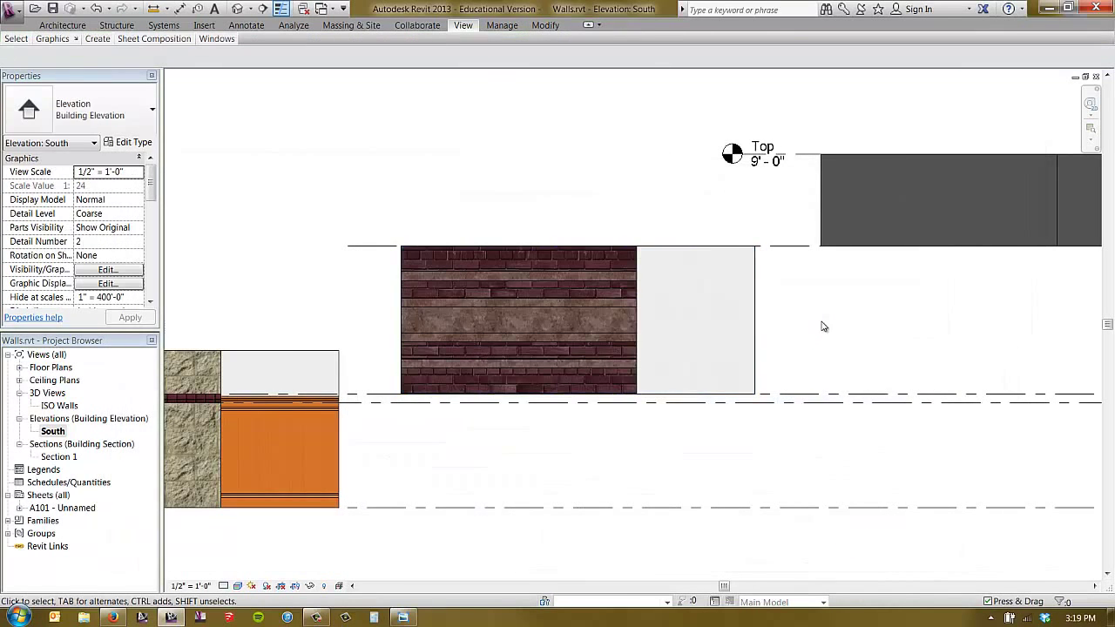
# Select the two generic walls at the Top level.
pyautogui.scroll(-3, 507, 340)
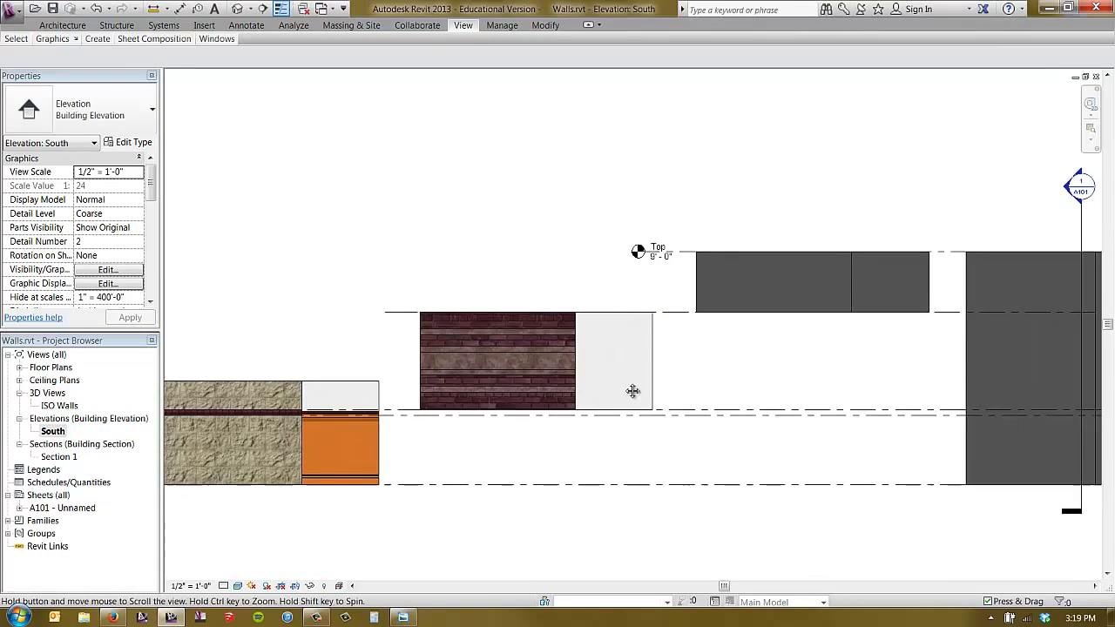
pyautogui.scroll(2, 662, 290)
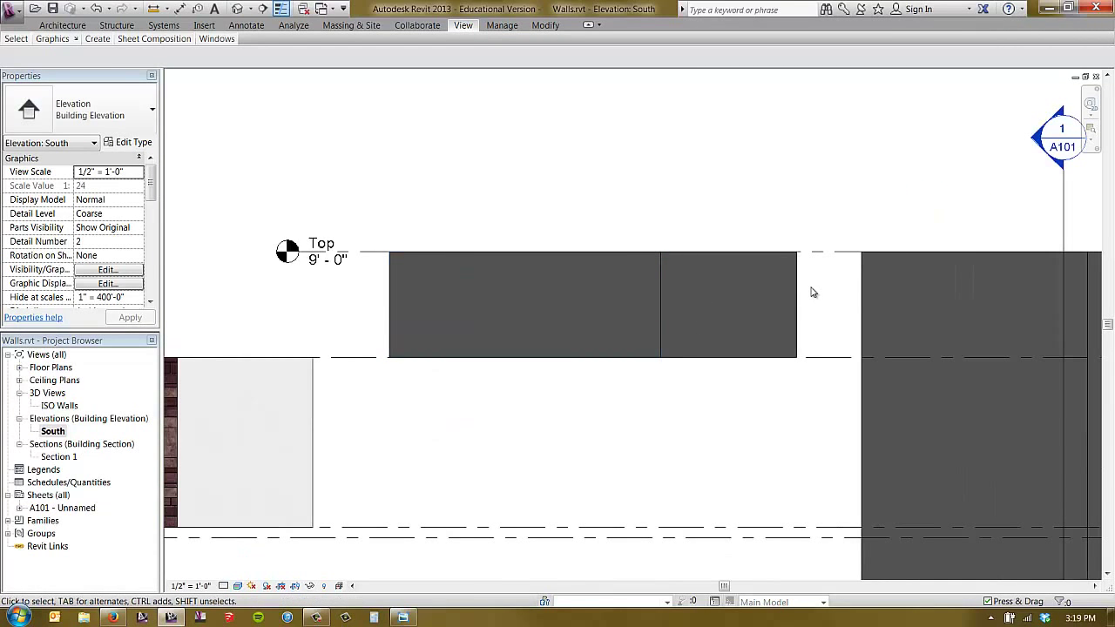
pyautogui.moveTo(810, 292); pyautogui.dragTo(524, 273)
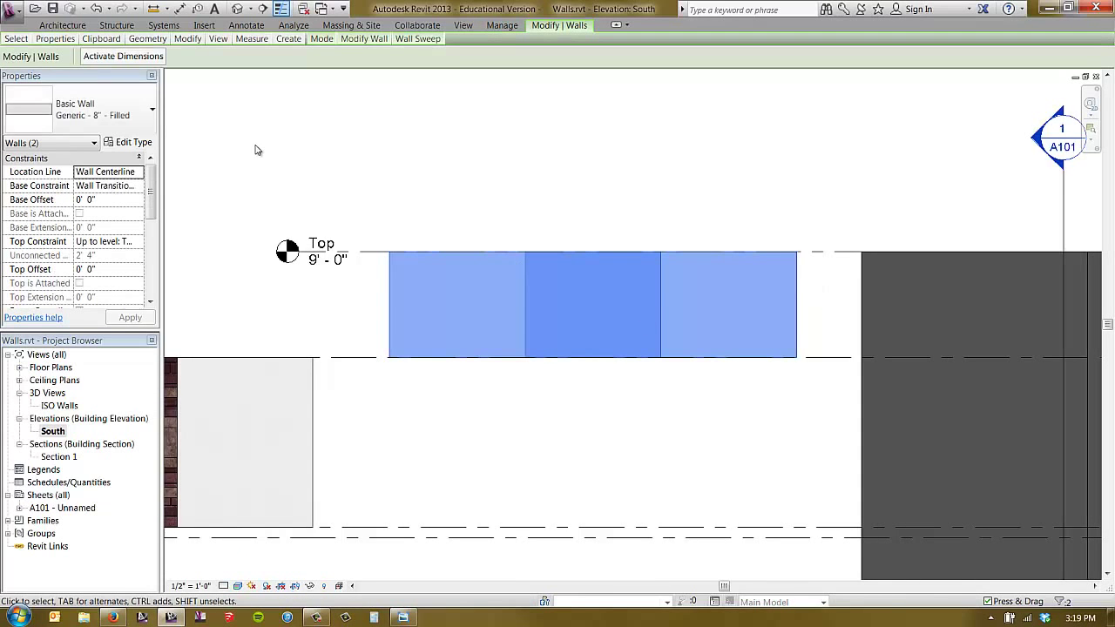
# Duplicate the a Stone Reveal wall type as 'a Brick Sweep'.
pyautogui.click(131, 142)
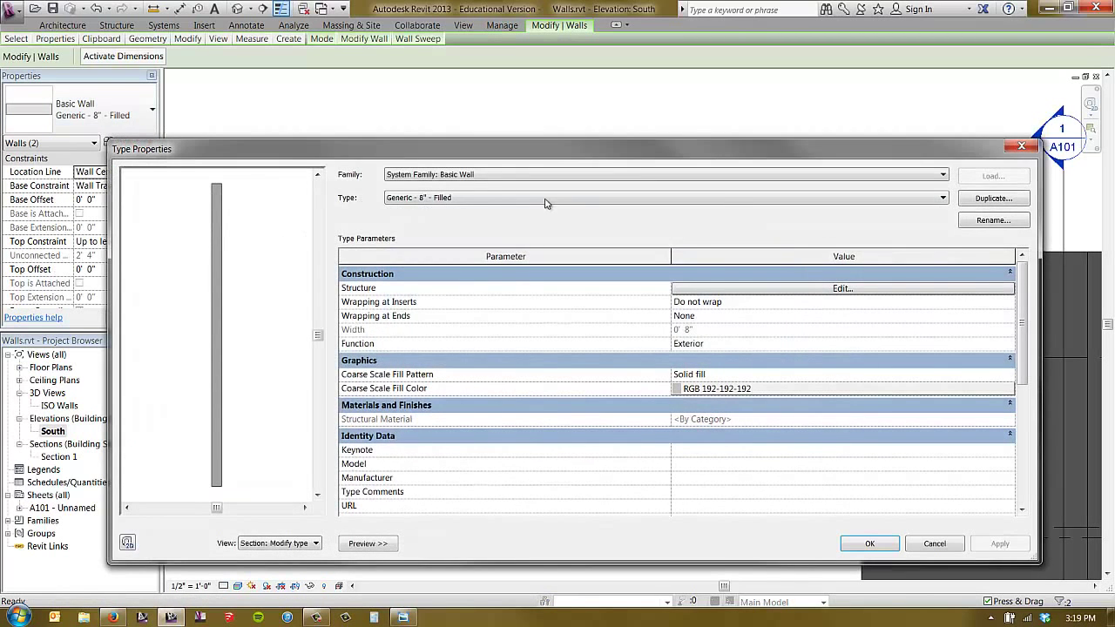
pyautogui.click(911, 201)
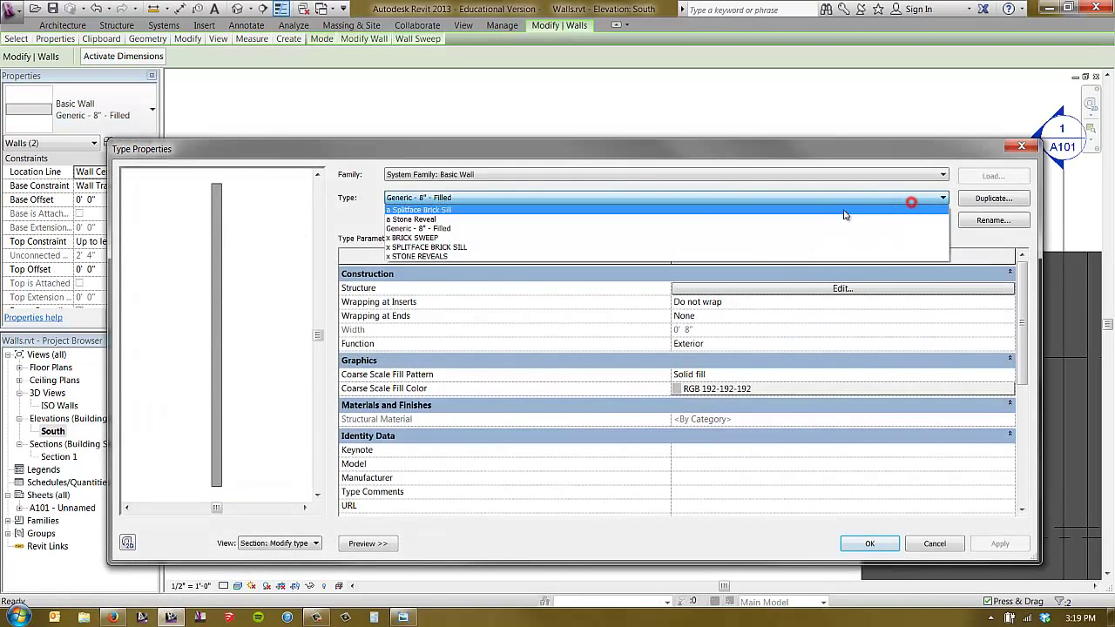
pyautogui.click(655, 219)
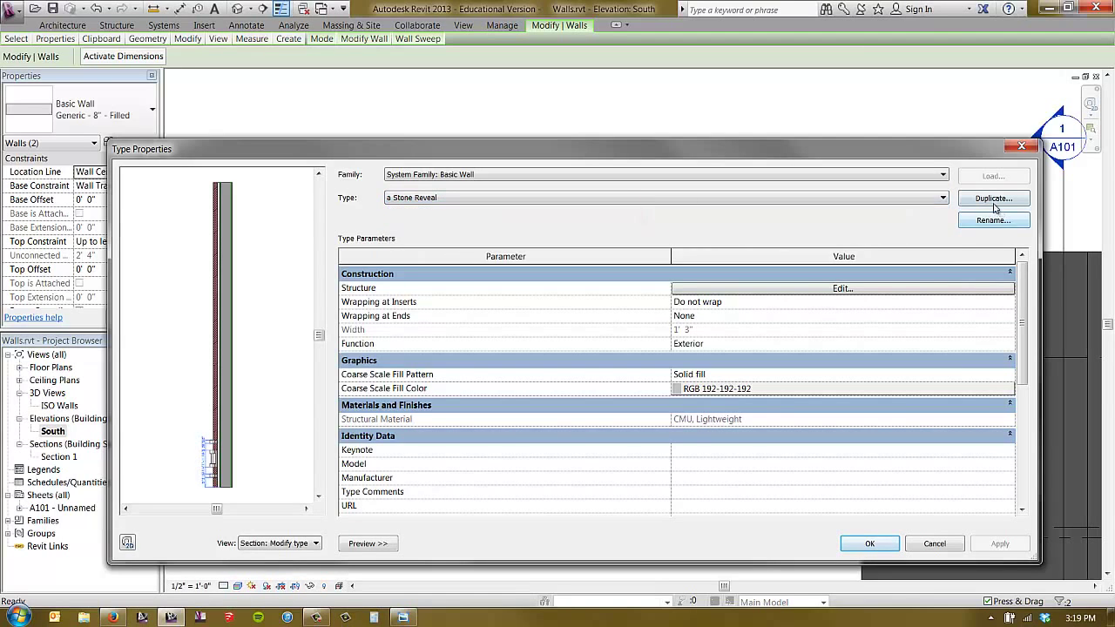
pyautogui.click(993, 198)
pyautogui.write('a Brick Swee')
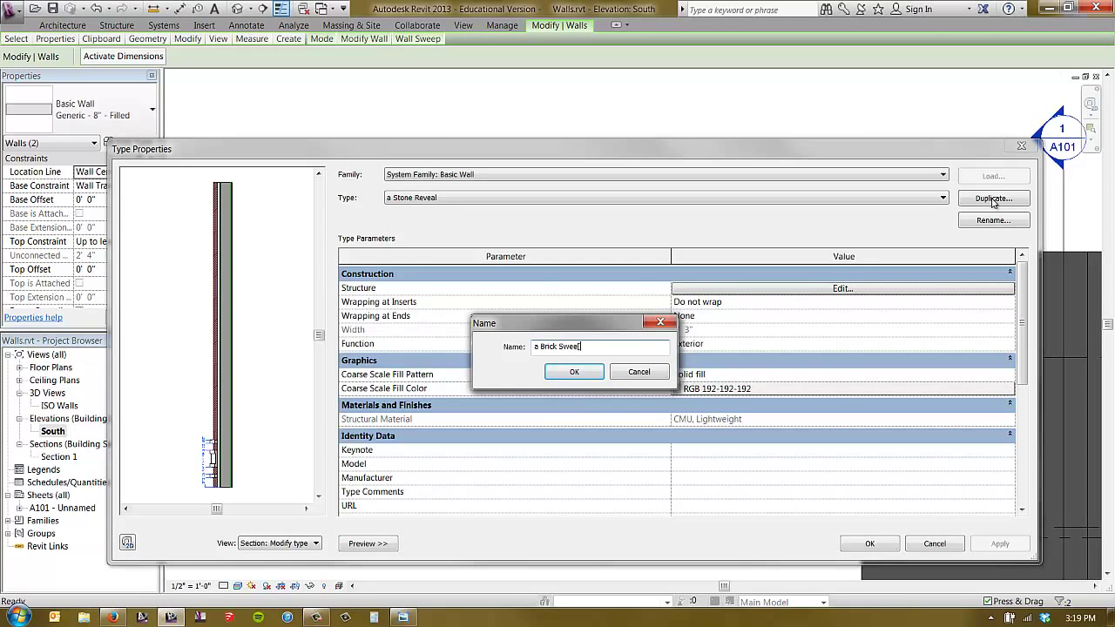
pyautogui.write('p')
pyautogui.press('Return')
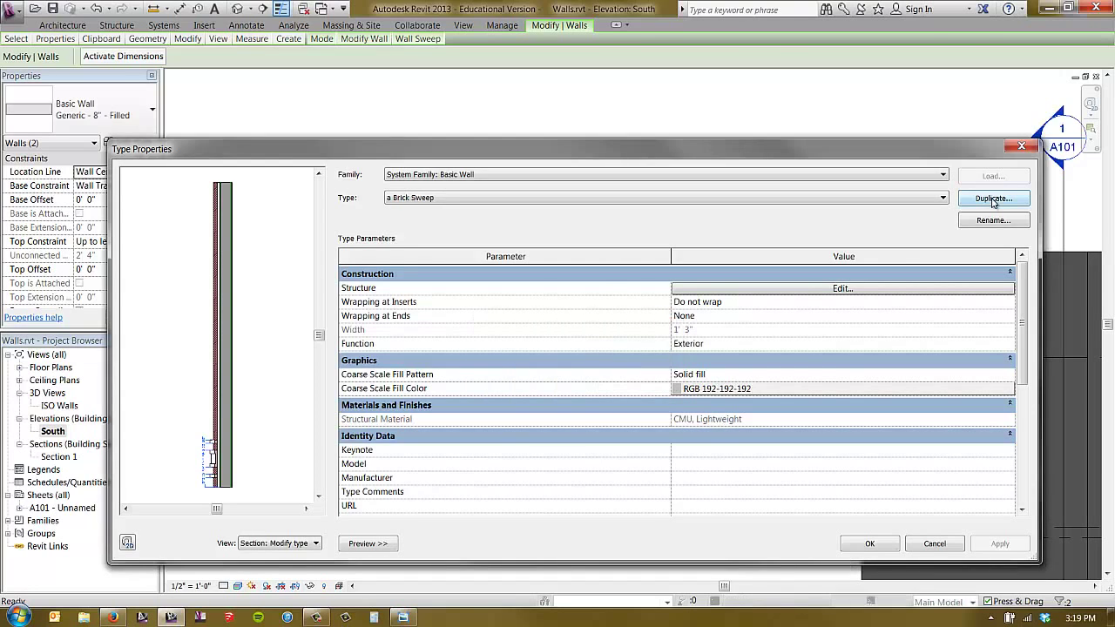
# Delete every brick-course reveal from the a Brick Sweep wall structure.
pyautogui.click(842, 288)
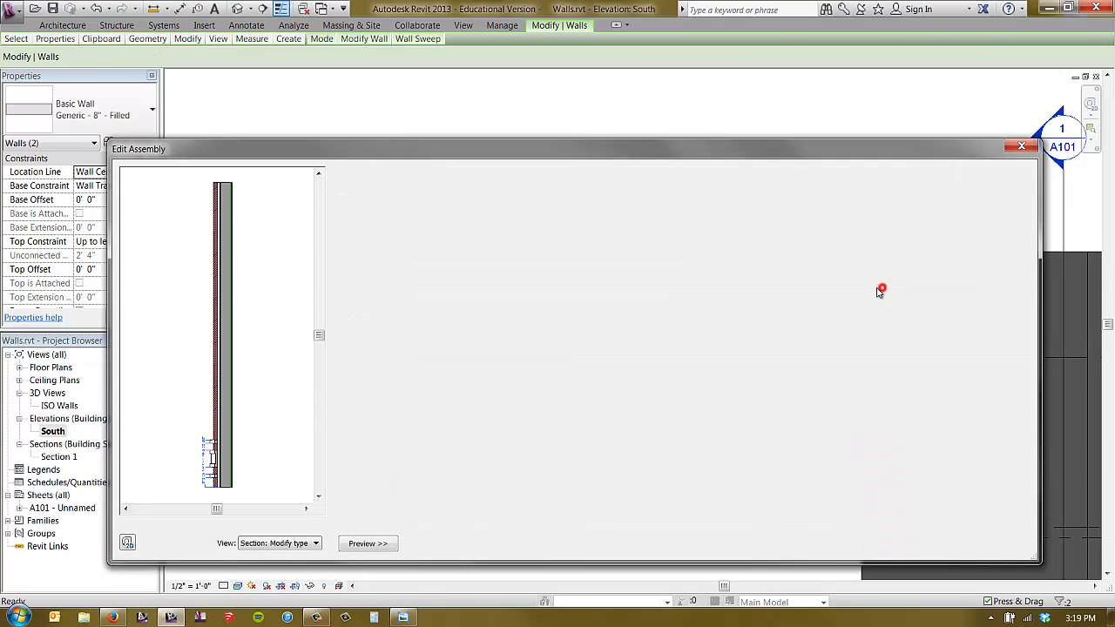
pyautogui.click(586, 519)
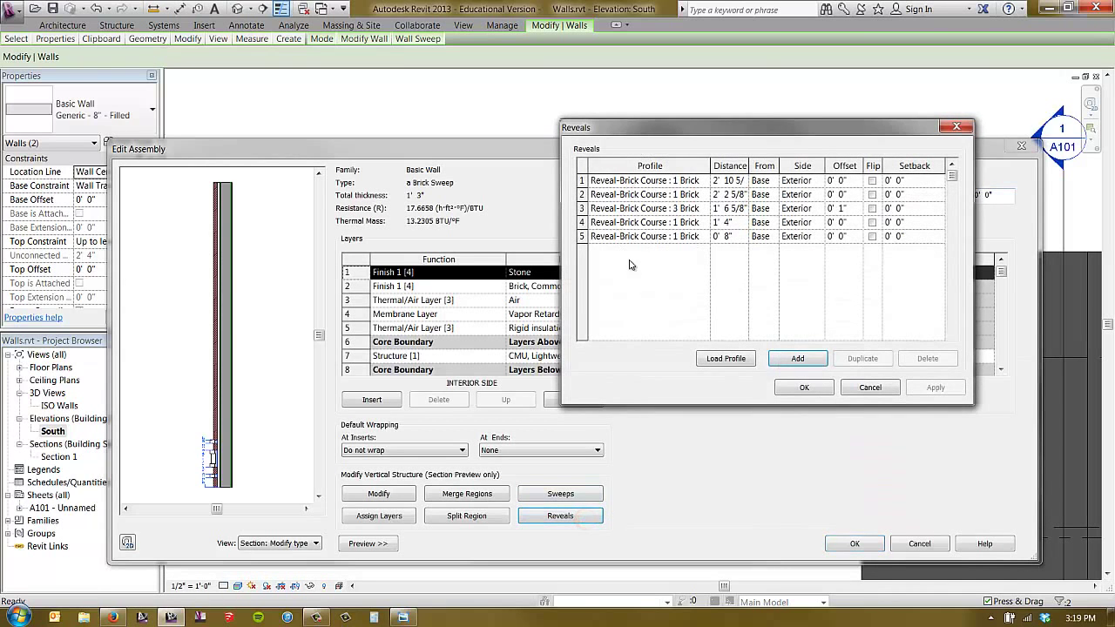
pyautogui.click(582, 236)
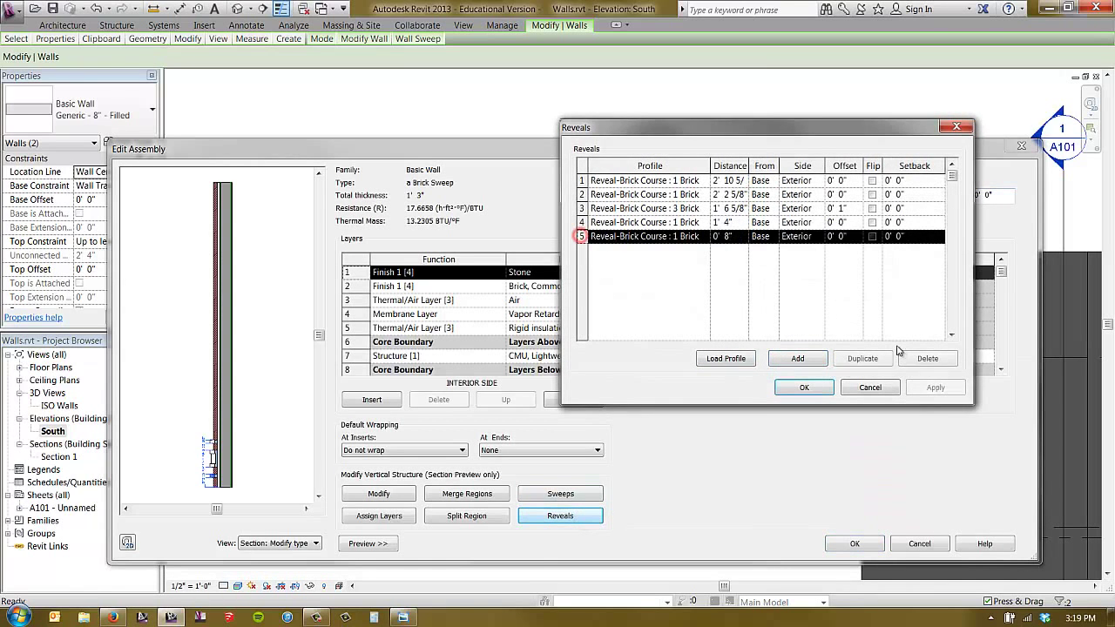
pyautogui.click(925, 358)
pyautogui.click(925, 358)
pyautogui.click(924, 358)
pyautogui.click(925, 358)
pyautogui.click(925, 358)
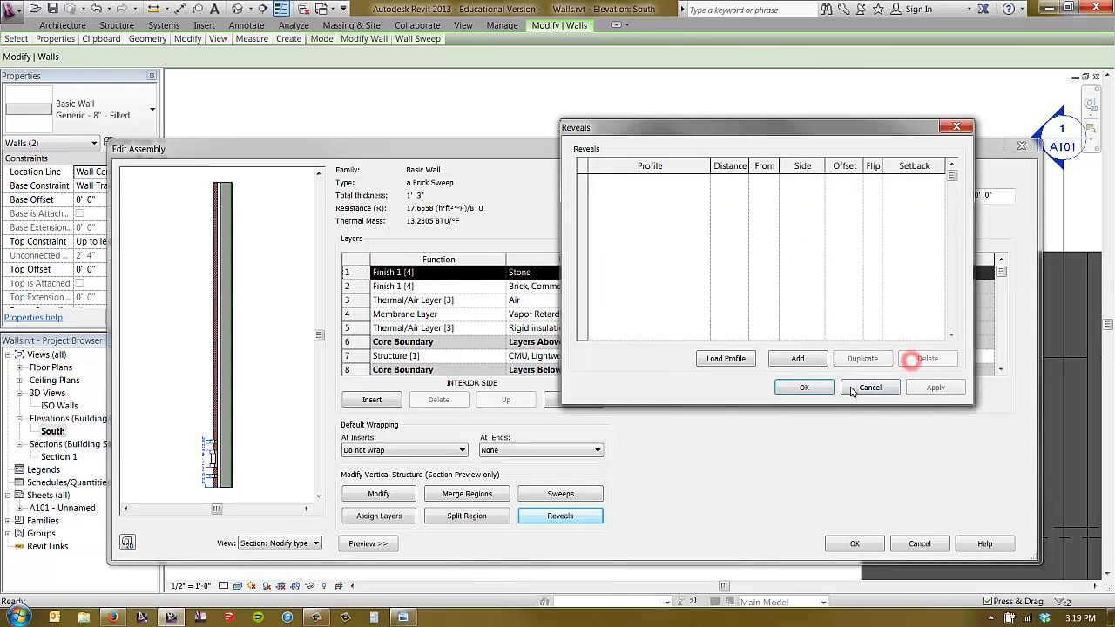
pyautogui.click(804, 387)
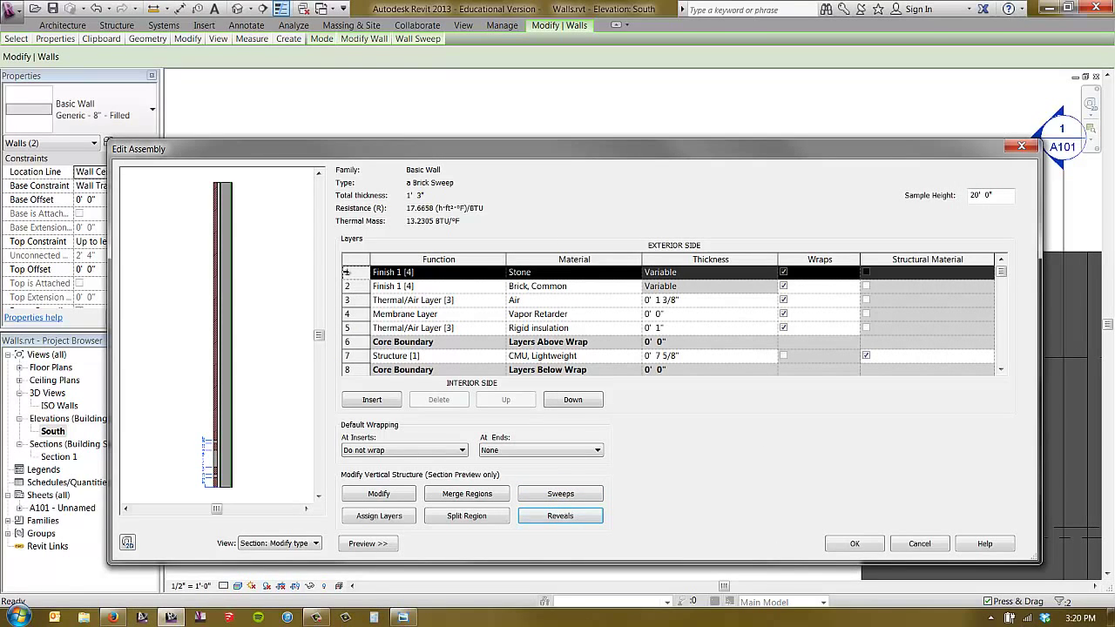
# Merge the split brick regions back together in the wall section preview.
pyautogui.click(452, 494)
pyautogui.scroll(4, 242, 364)
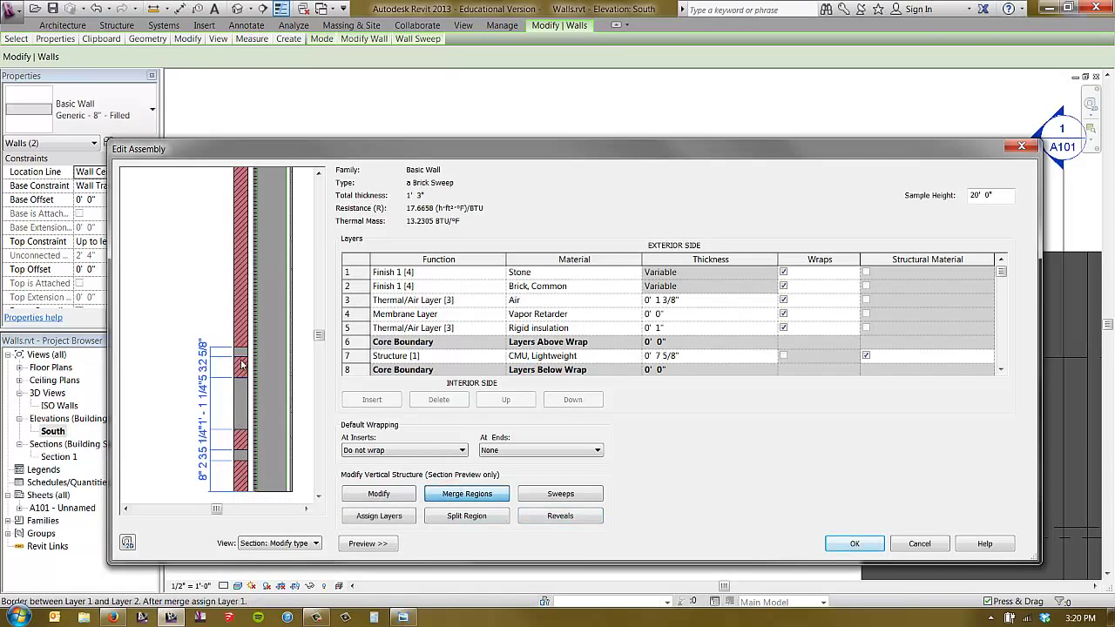
pyautogui.click(242, 359)
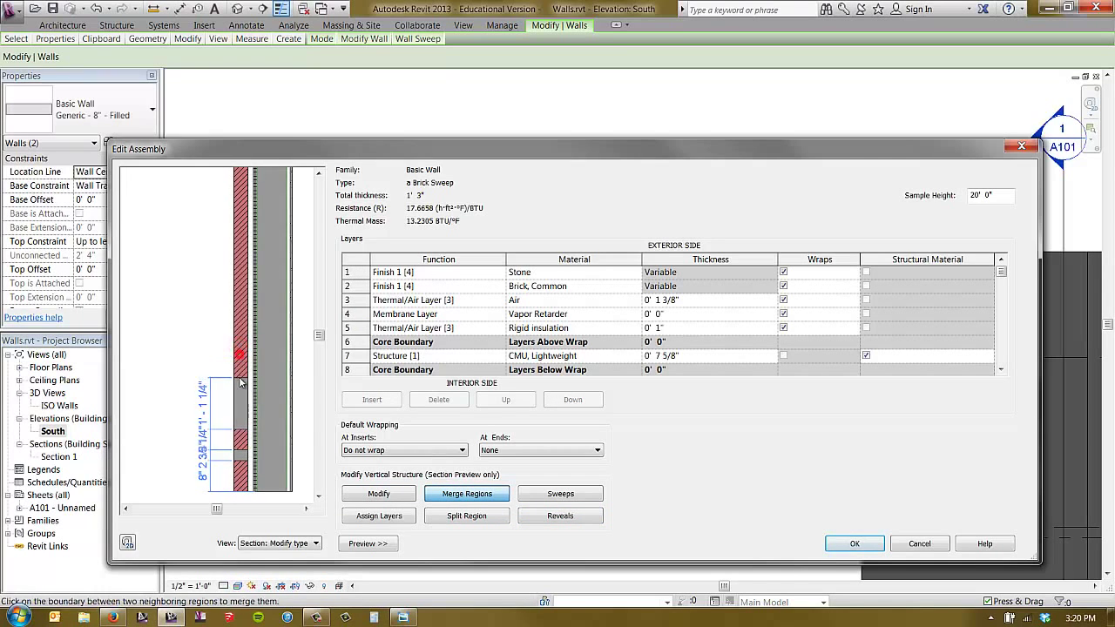
pyautogui.click(241, 378)
pyautogui.click(239, 428)
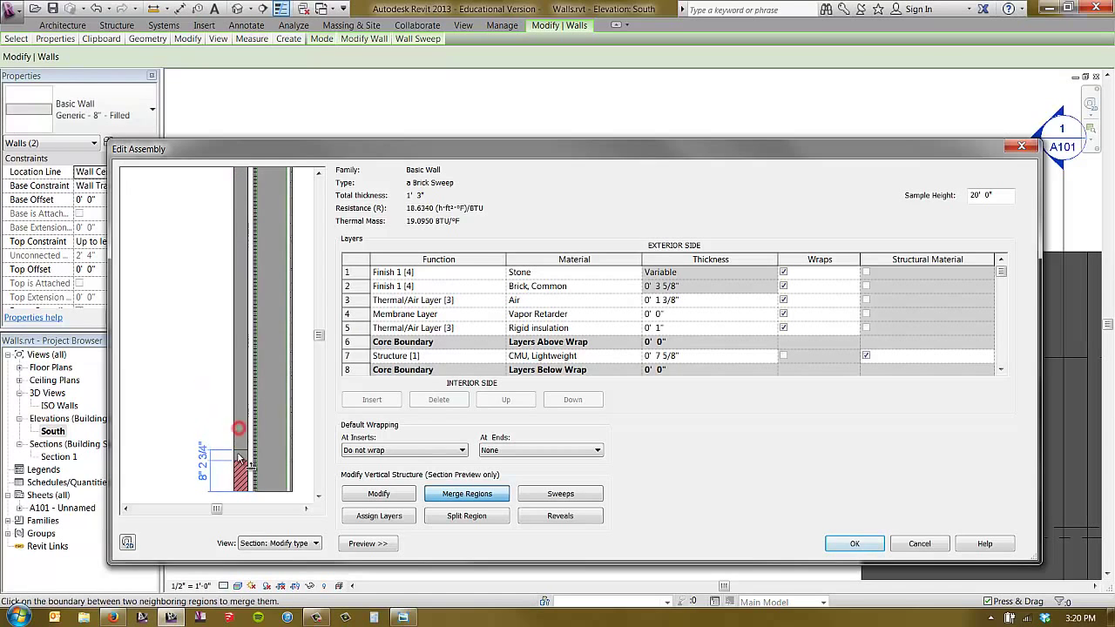
pyautogui.click(238, 460)
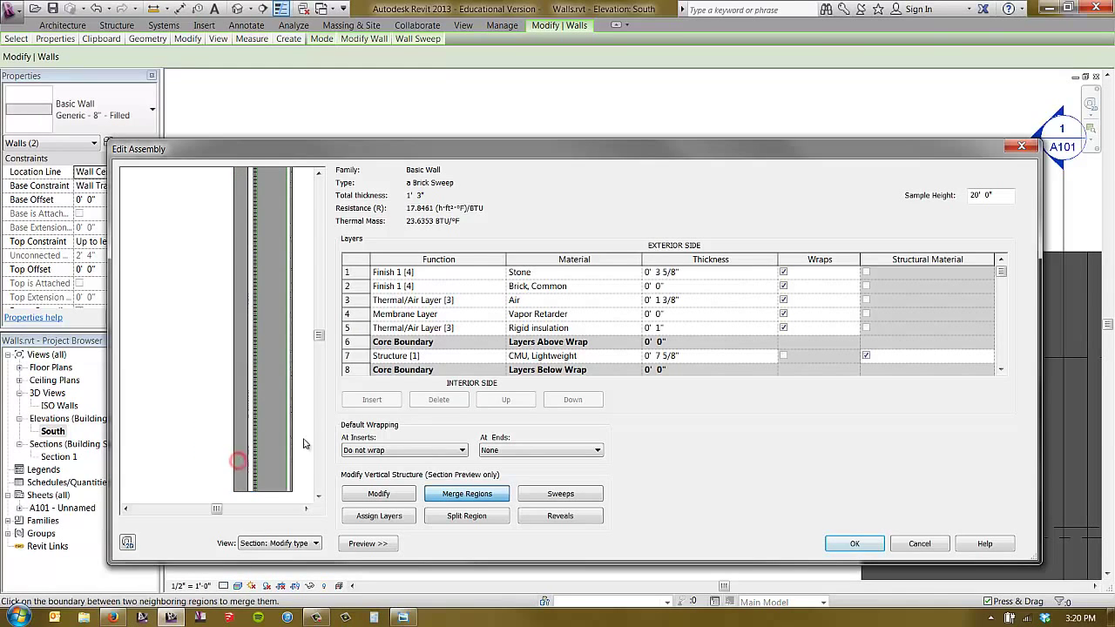
pyautogui.click(399, 495)
pyautogui.click(195, 392)
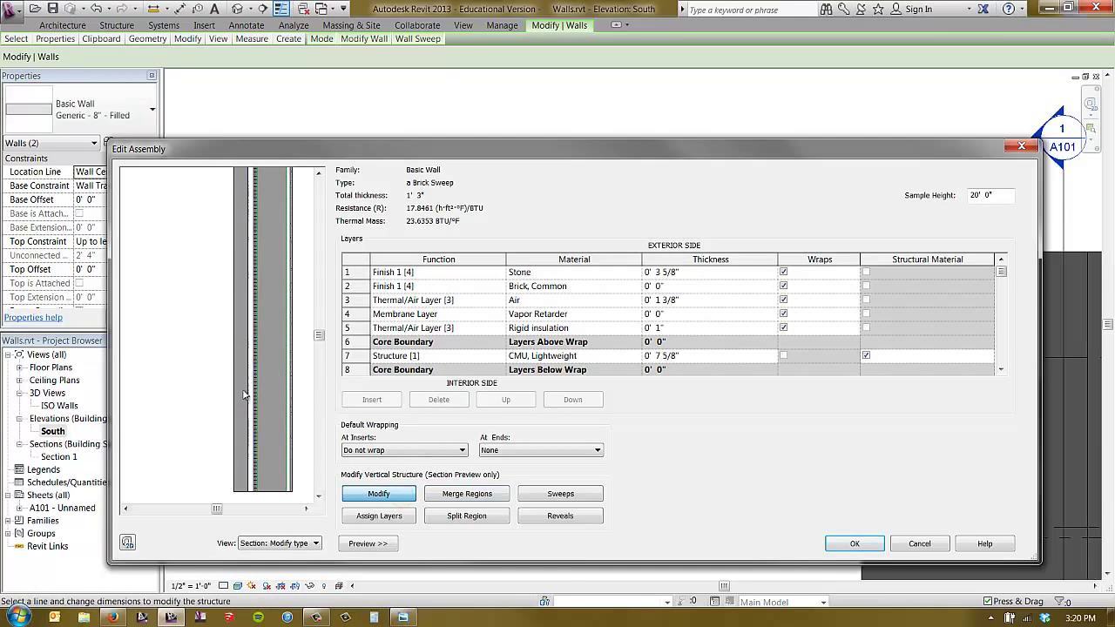
# Try editing the Stone layer thickness, dismissing the membrane zero-thickness warnings.
pyautogui.click(660, 273)
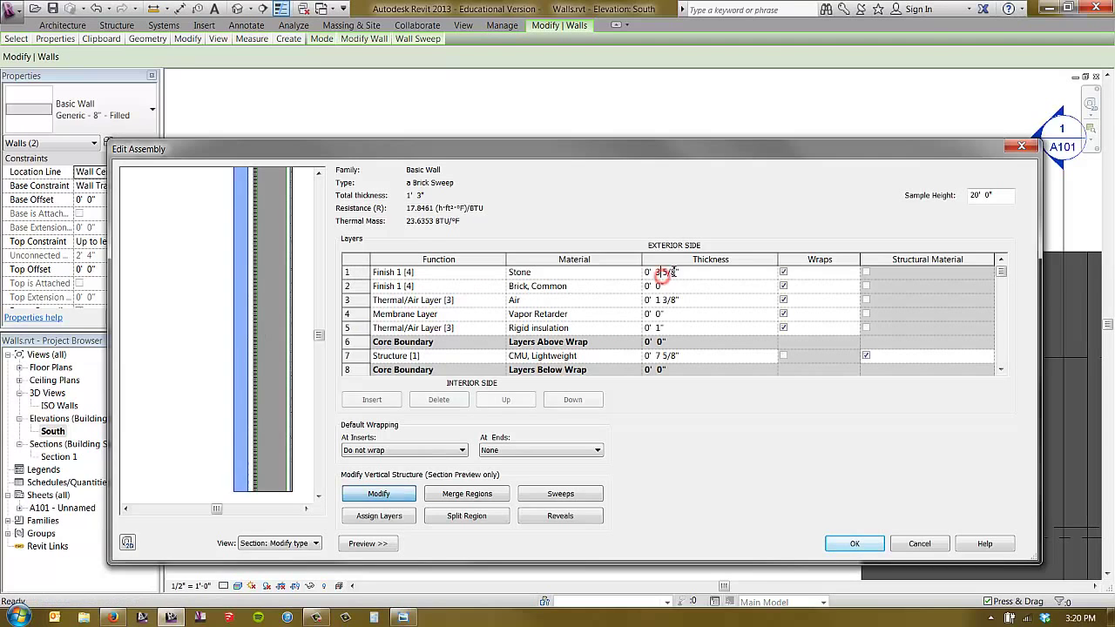
pyautogui.click(657, 322)
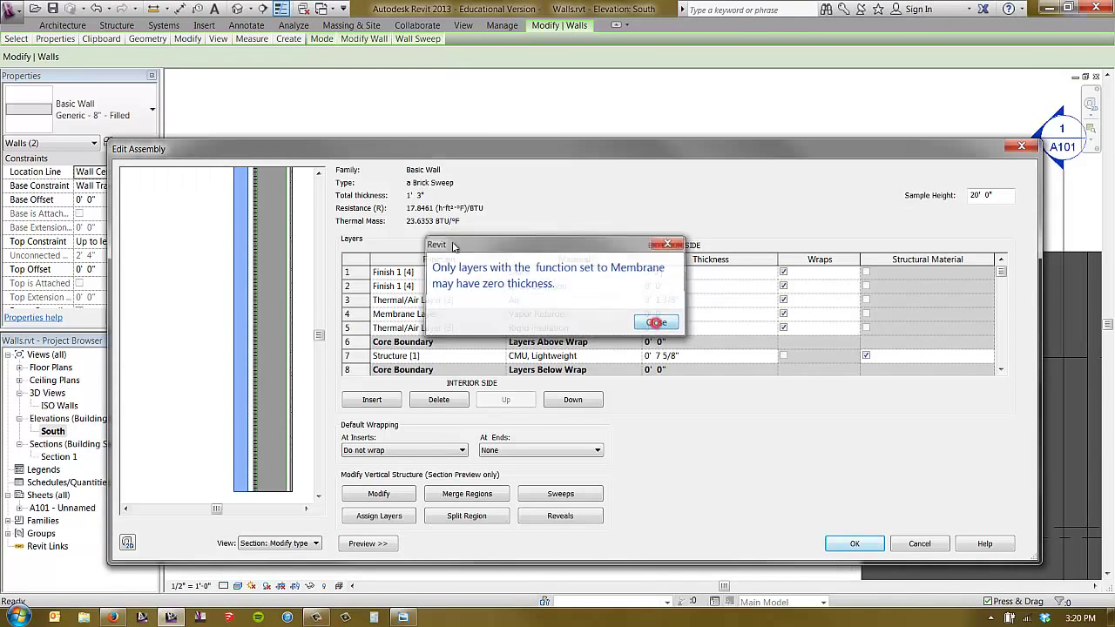
pyautogui.click(657, 323)
pyautogui.click(658, 323)
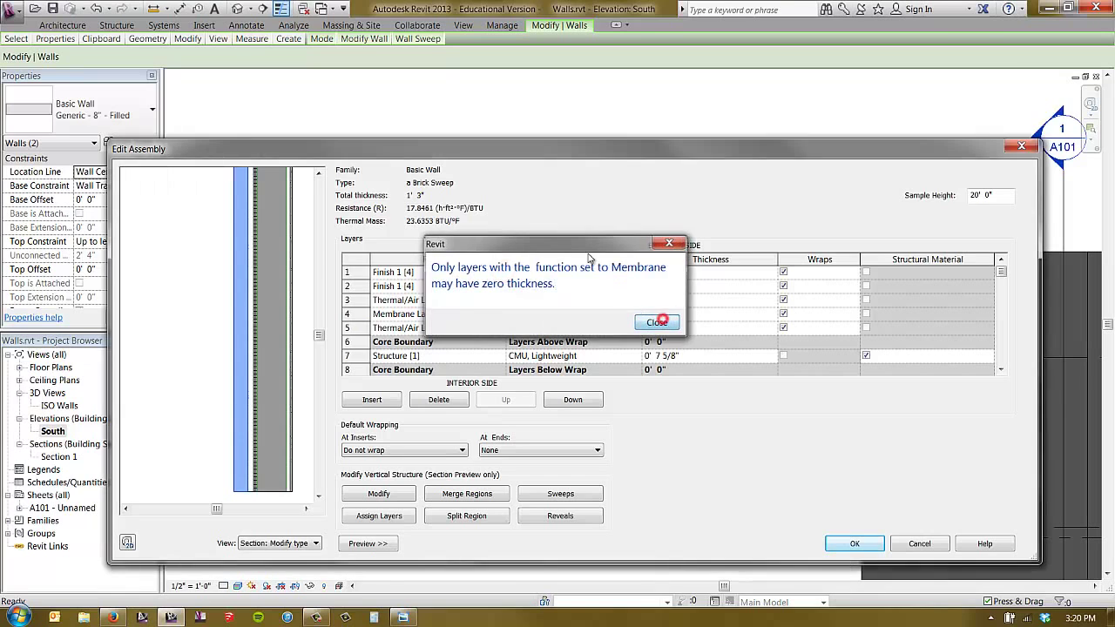
pyautogui.click(659, 324)
pyautogui.click(667, 327)
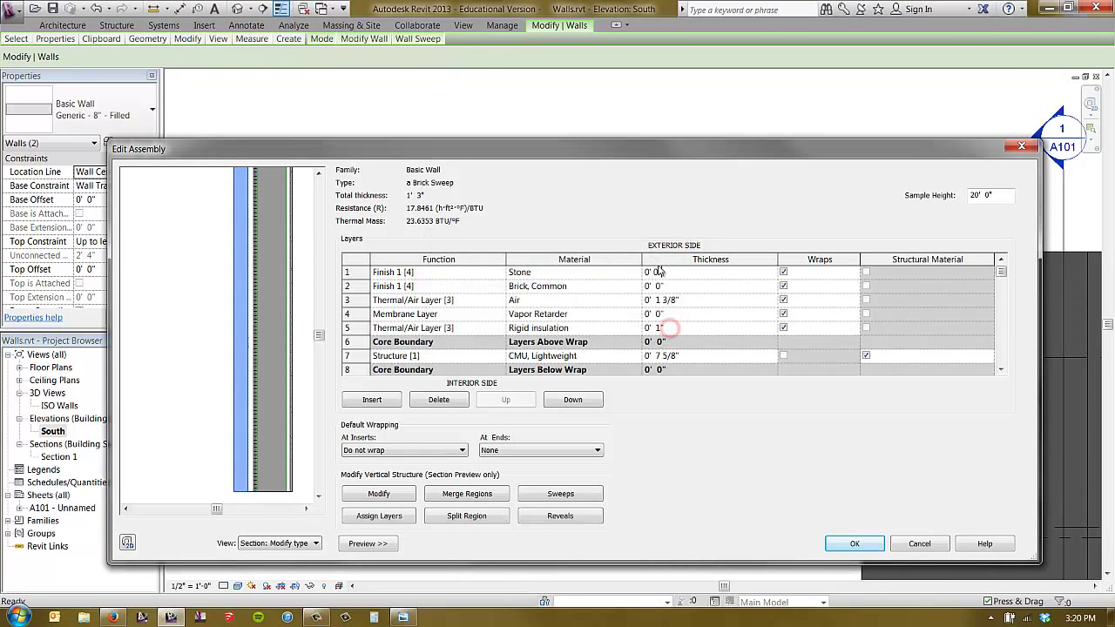
pyautogui.press('Tab')
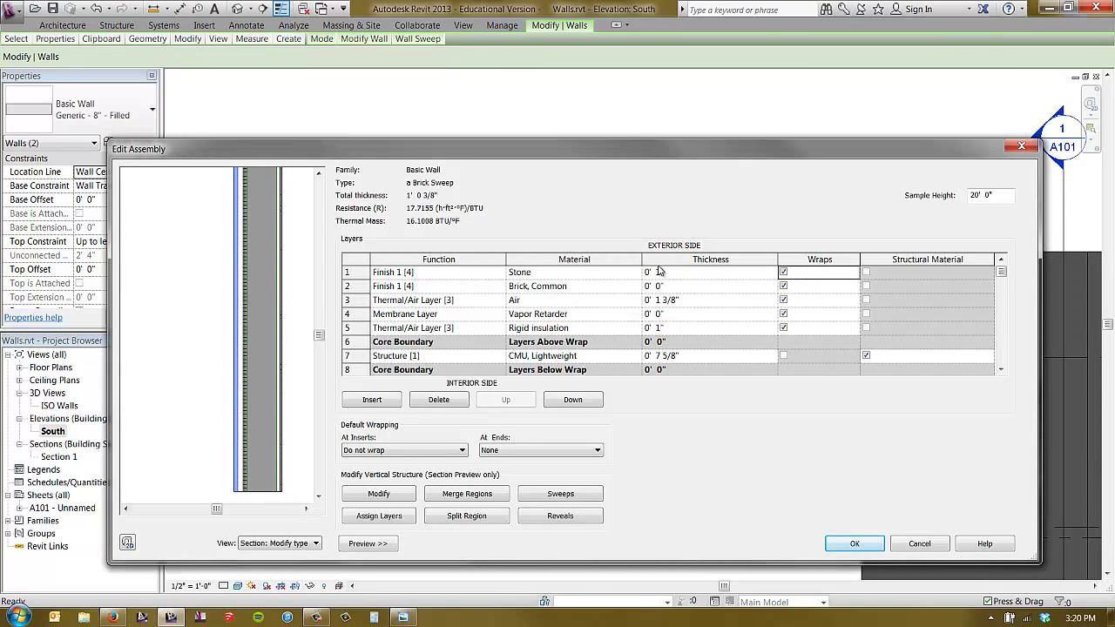
# Set the Brick, Common thickness to 3 5/8" and delete the Stone layer.
pyautogui.doubleClick(661, 288)
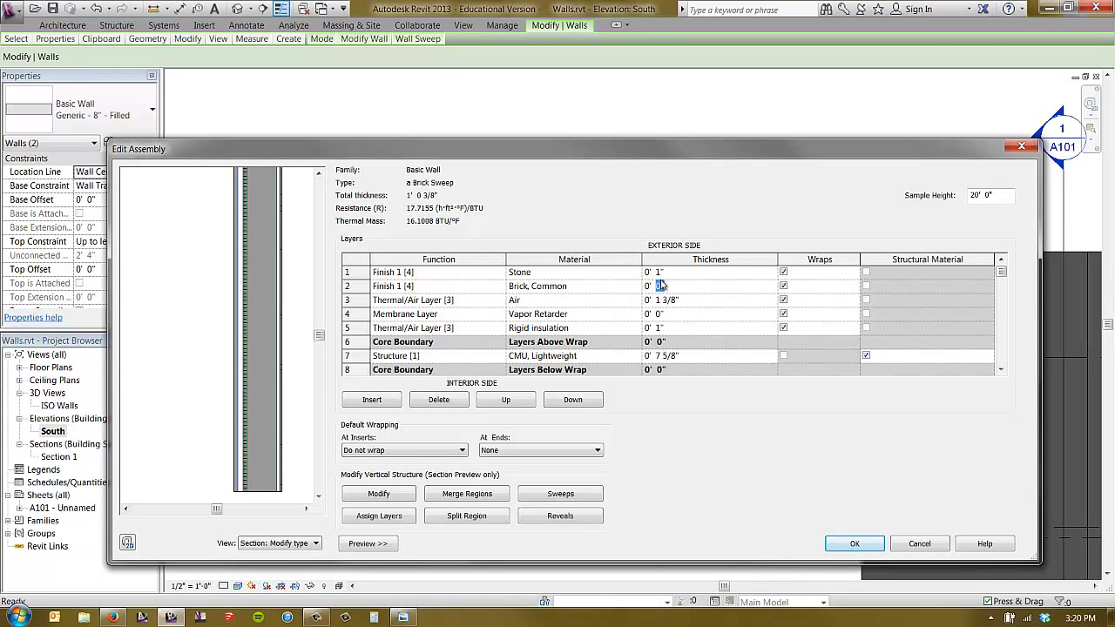
pyautogui.write('3 5/8')
pyautogui.press('Tab')
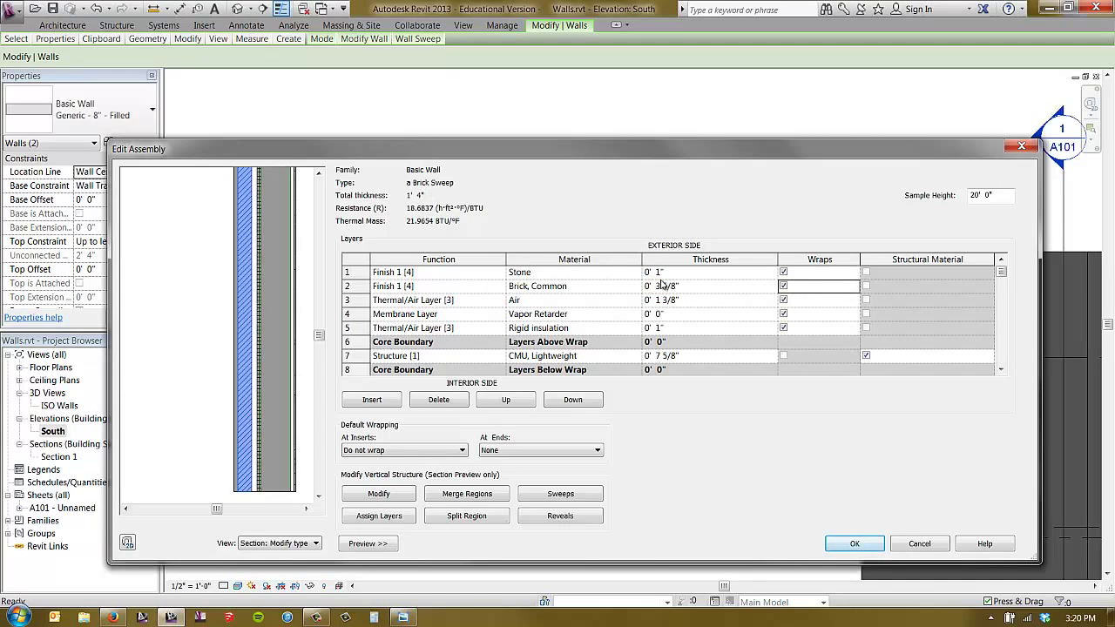
pyautogui.click(352, 272)
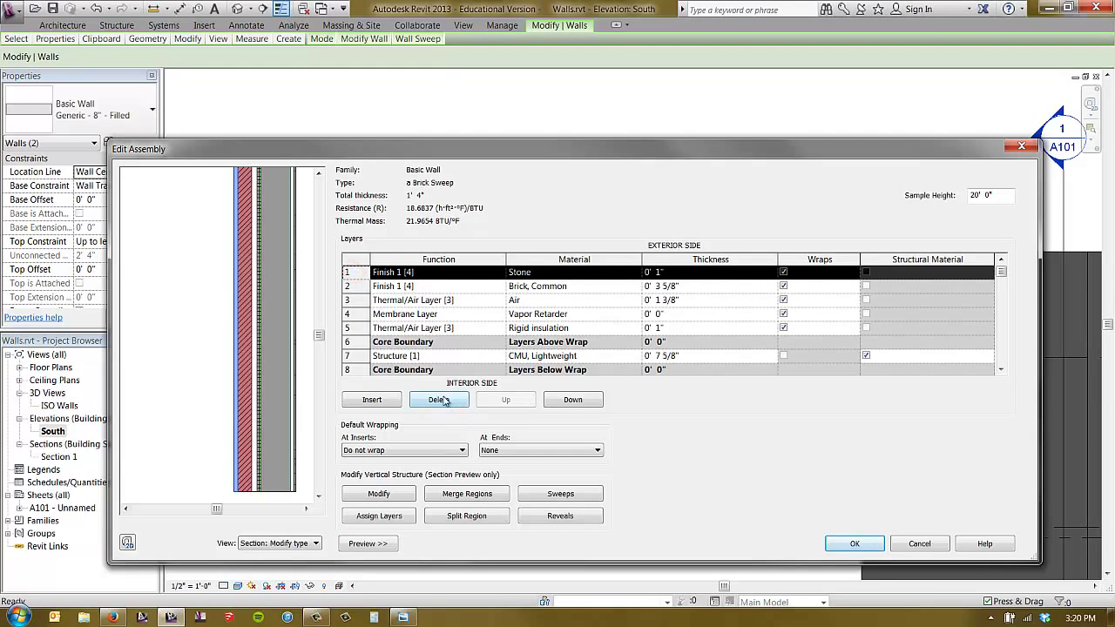
pyautogui.click(438, 400)
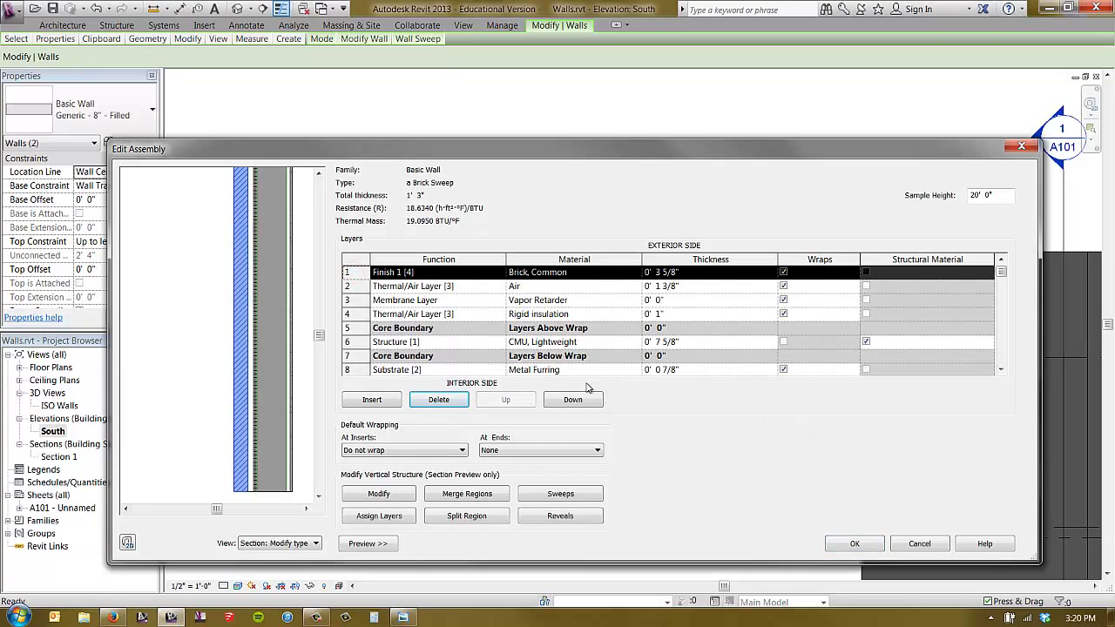
# Add a wall sweep with Brick Soldier Course profile and Brick, Soldier Course material.
pyautogui.click(550, 493)
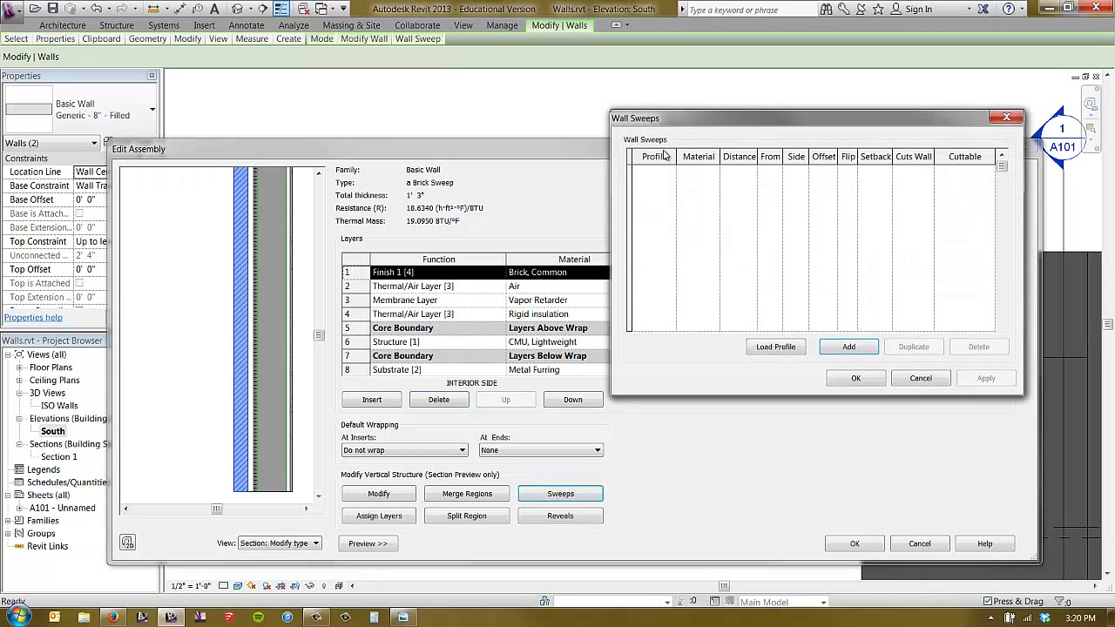
pyautogui.click(848, 347)
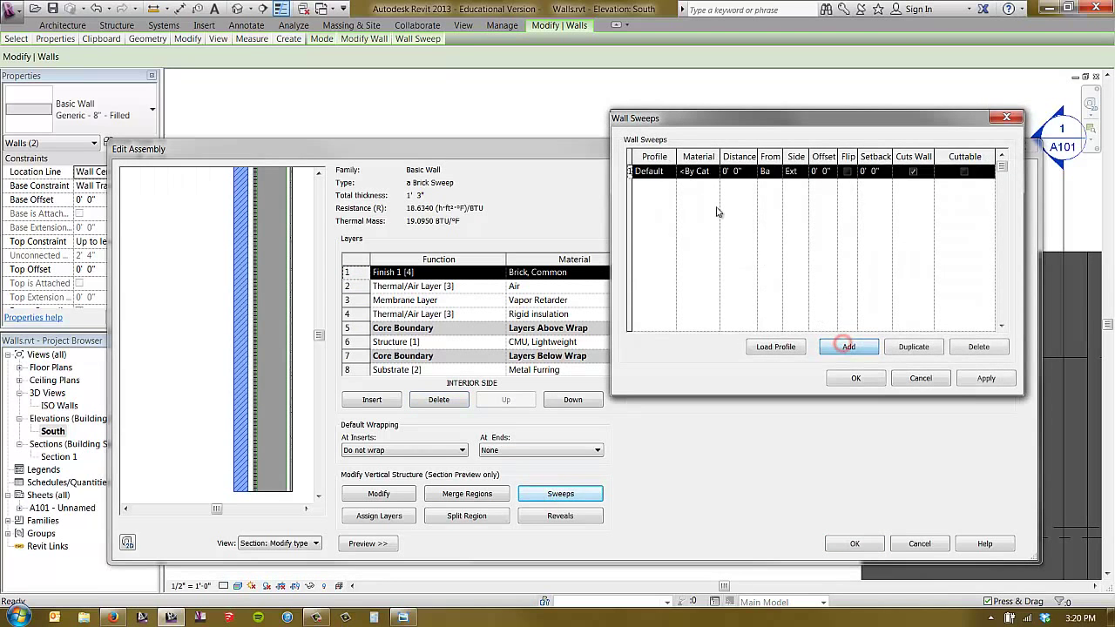
pyautogui.click(672, 173)
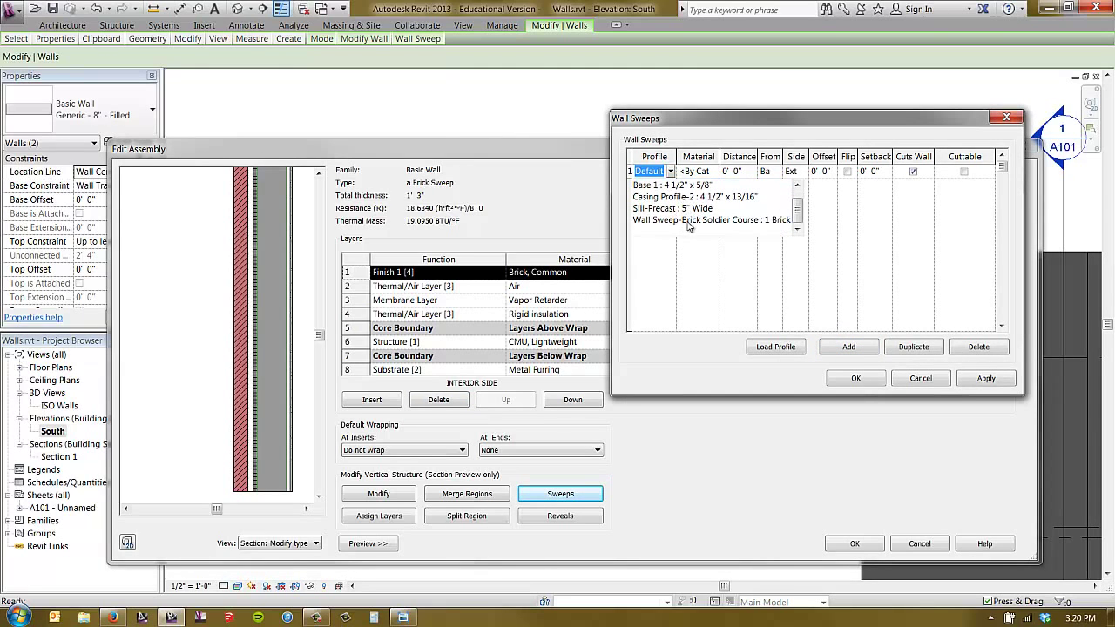
pyautogui.click(688, 223)
pyautogui.click(714, 172)
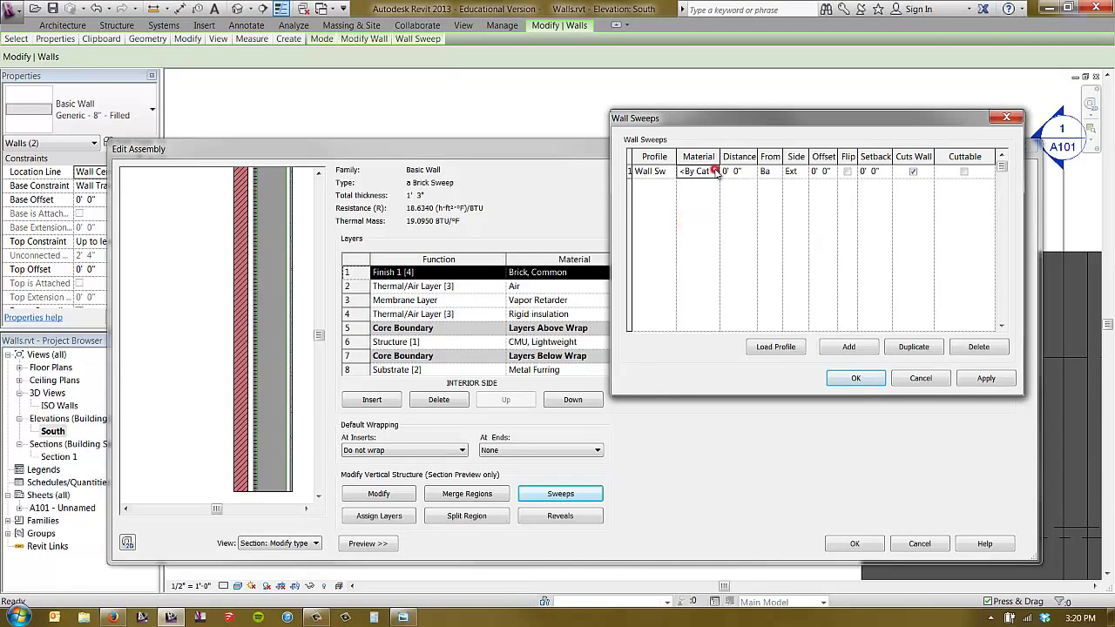
pyautogui.click(714, 171)
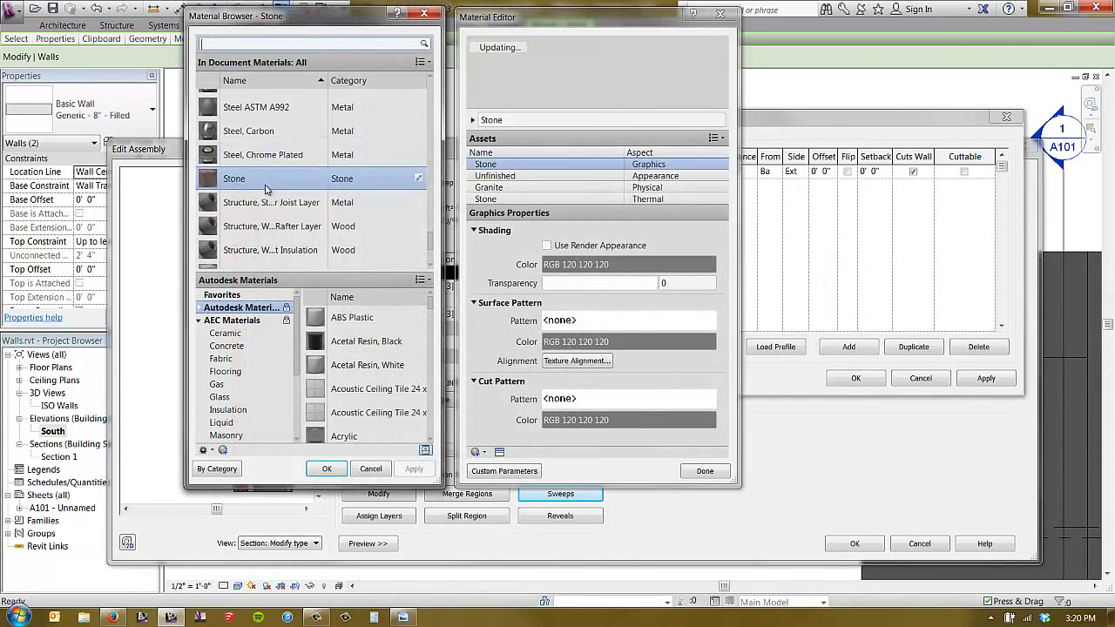
pyautogui.click(269, 40)
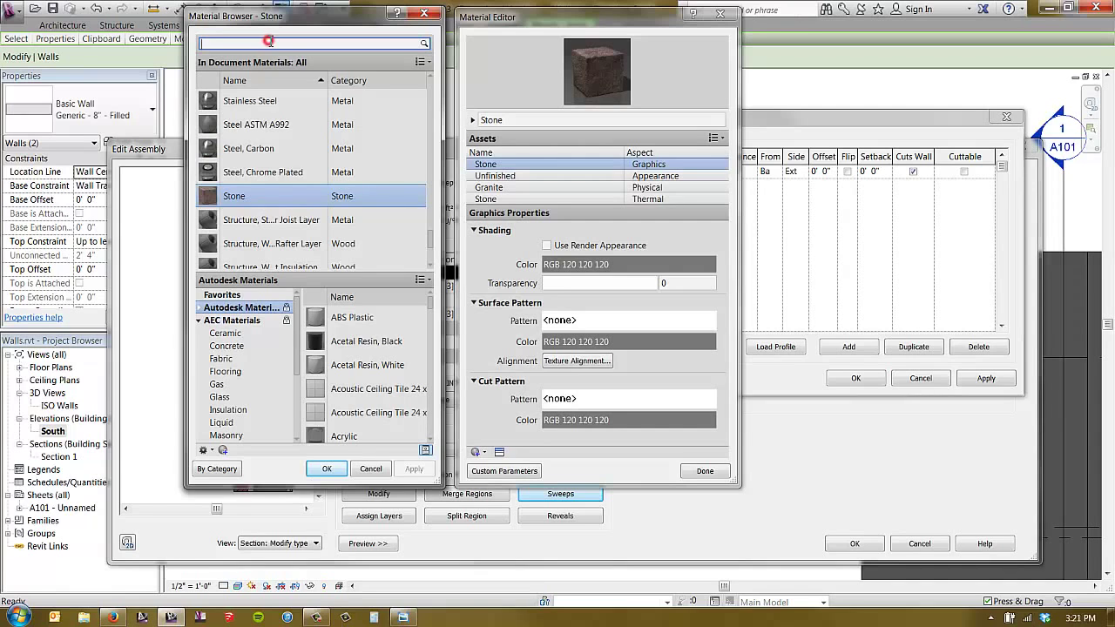
pyautogui.write('brick')
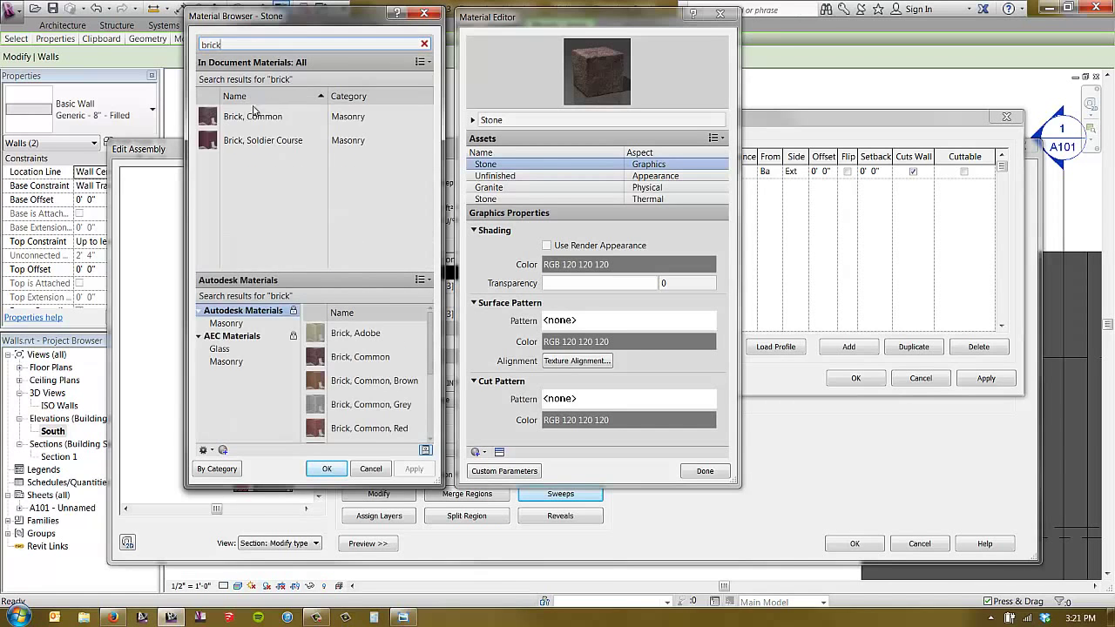
pyautogui.click(253, 139)
pyautogui.click(327, 468)
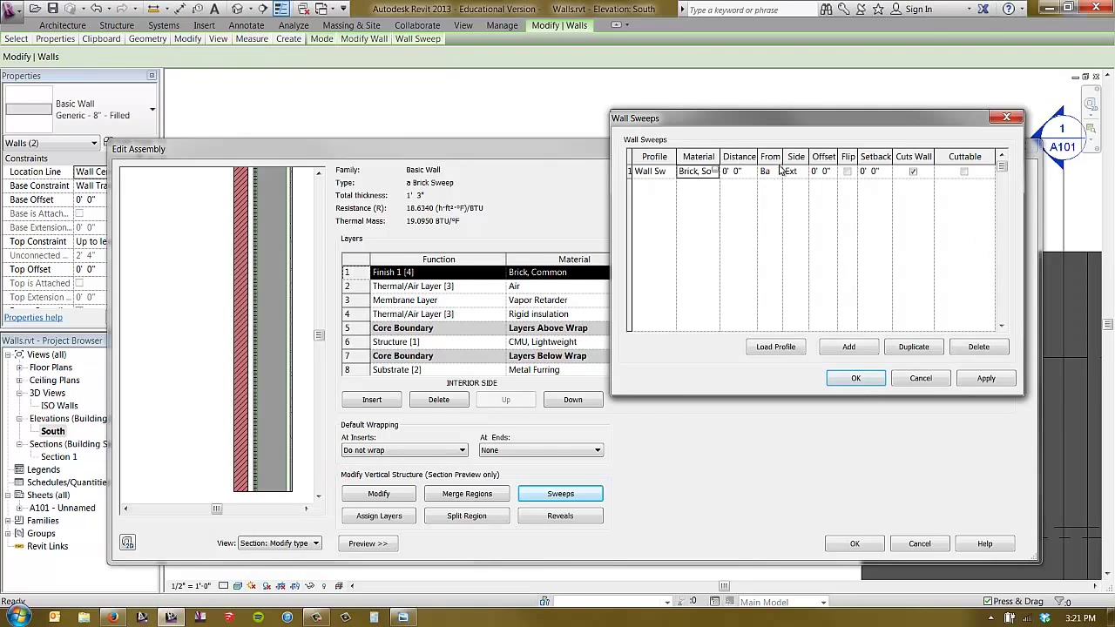
# Measure the sweep from the wall Top and apply the sweep settings.
pyautogui.click(782, 170)
pyautogui.click(773, 192)
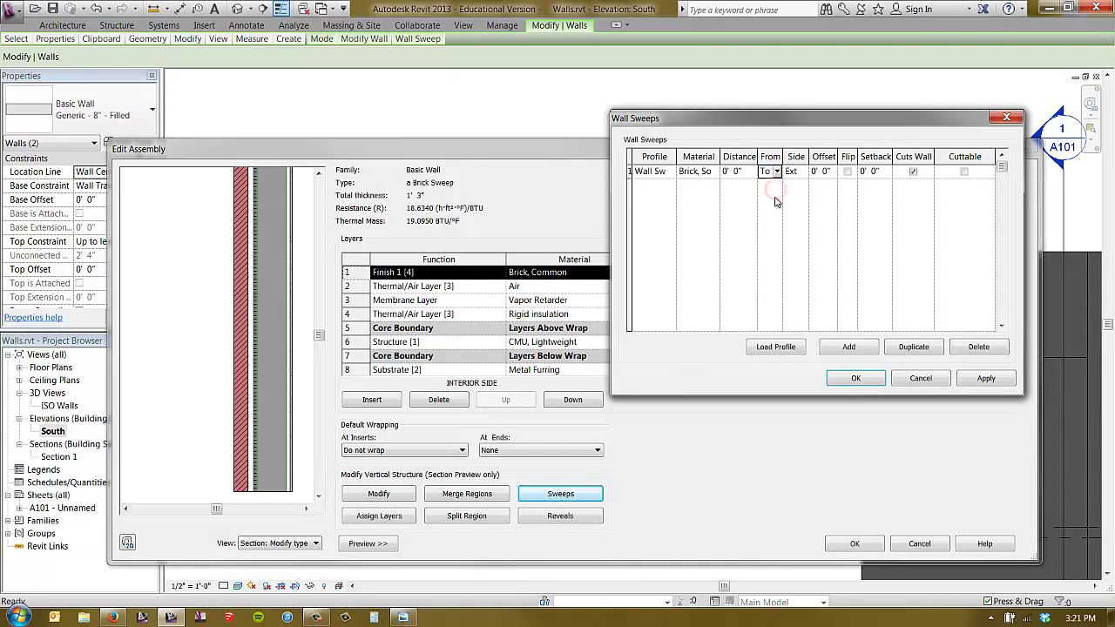
pyautogui.click(985, 378)
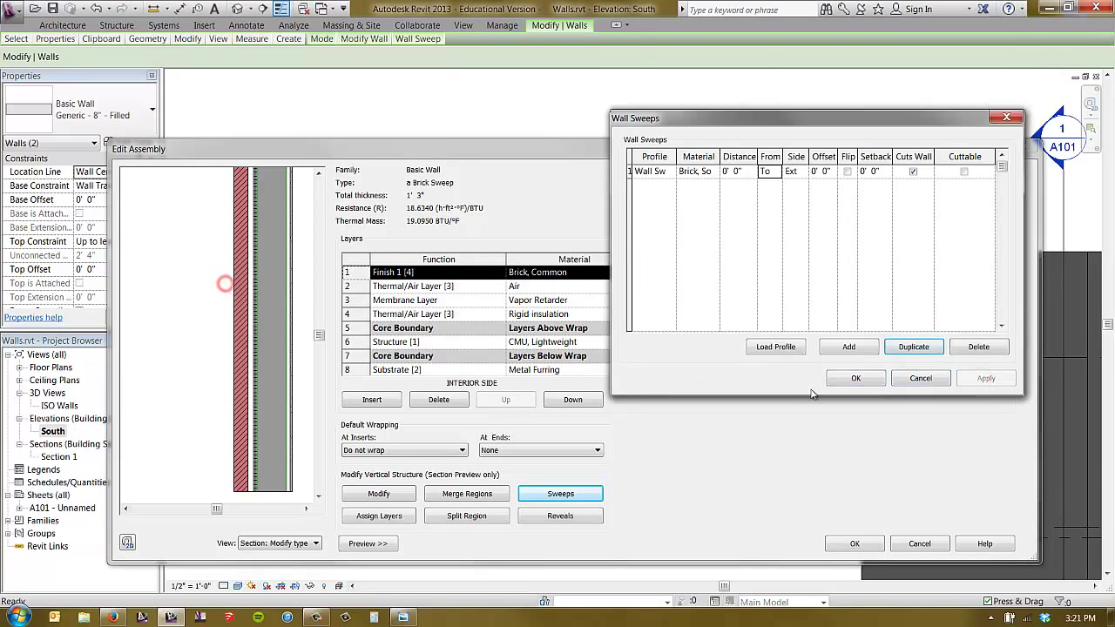
pyautogui.click(855, 378)
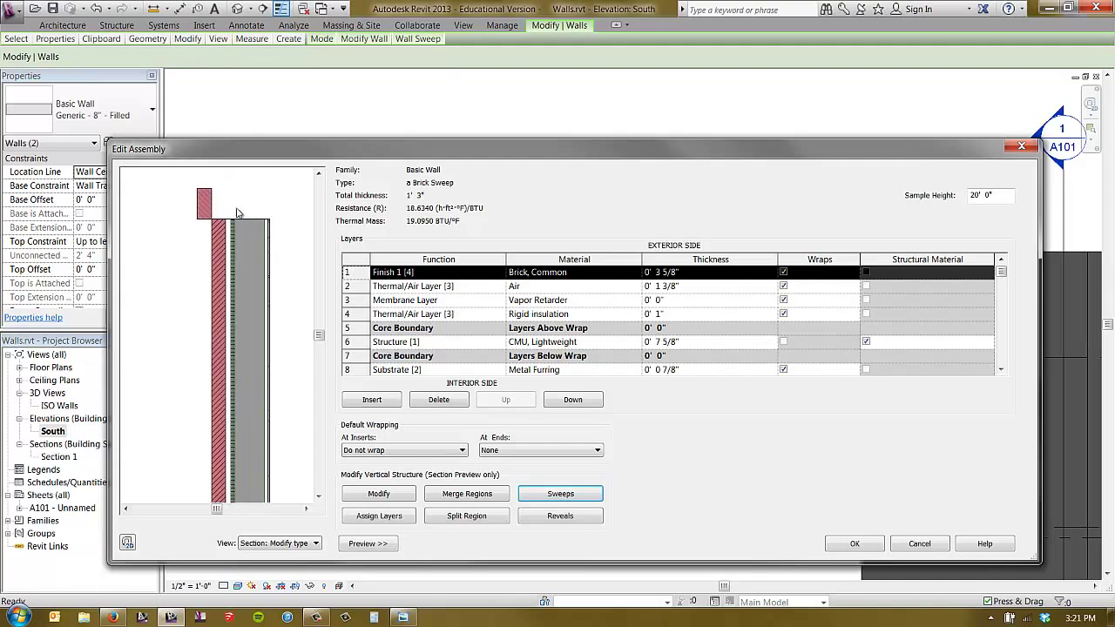
pyautogui.scroll(3, 237, 213)
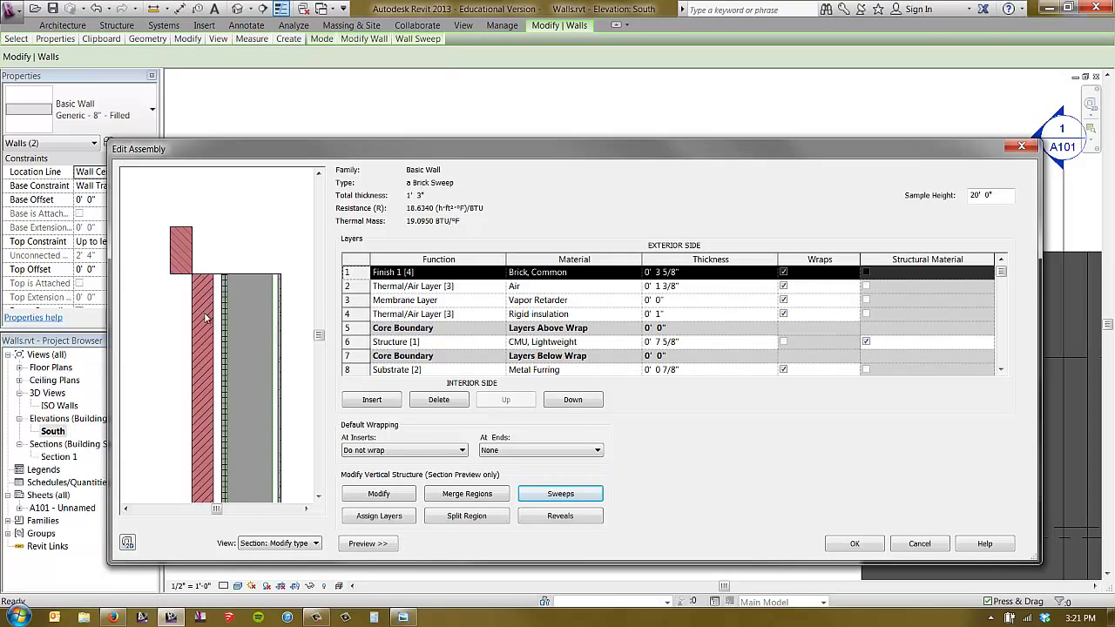
# Set the sweep distance to 0' 8" and apply it.
pyautogui.click(533, 496)
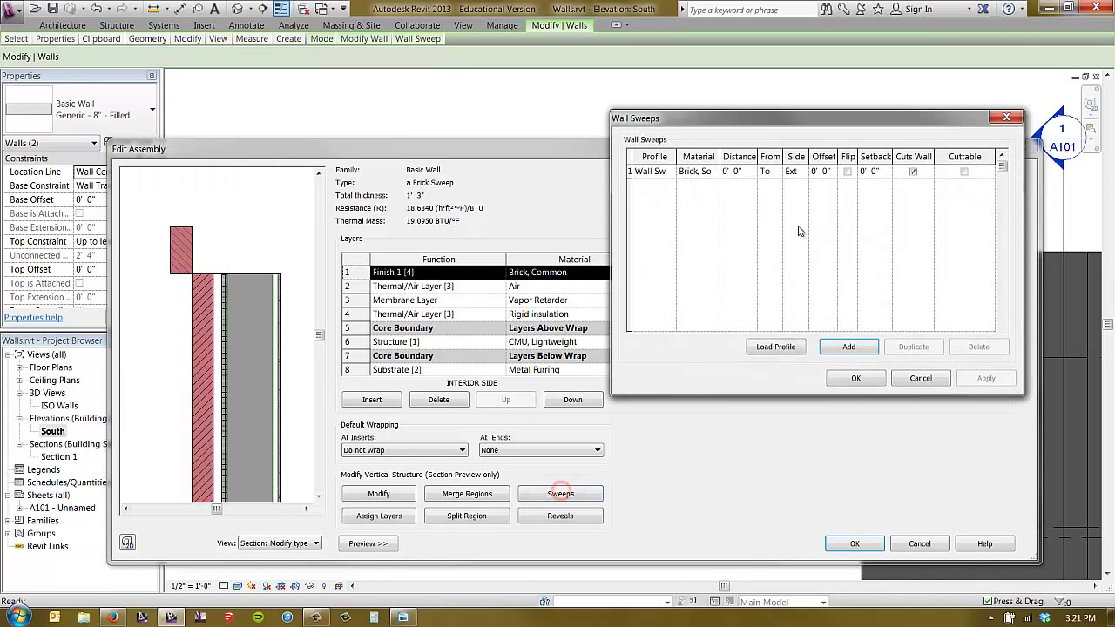
pyautogui.click(750, 174)
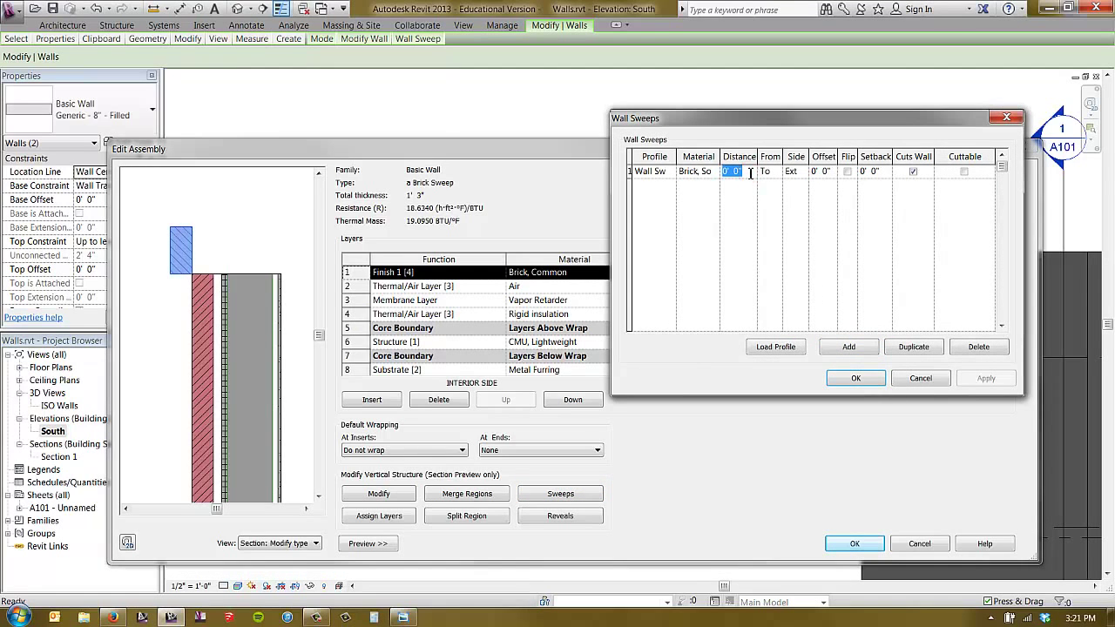
pyautogui.write("0'")
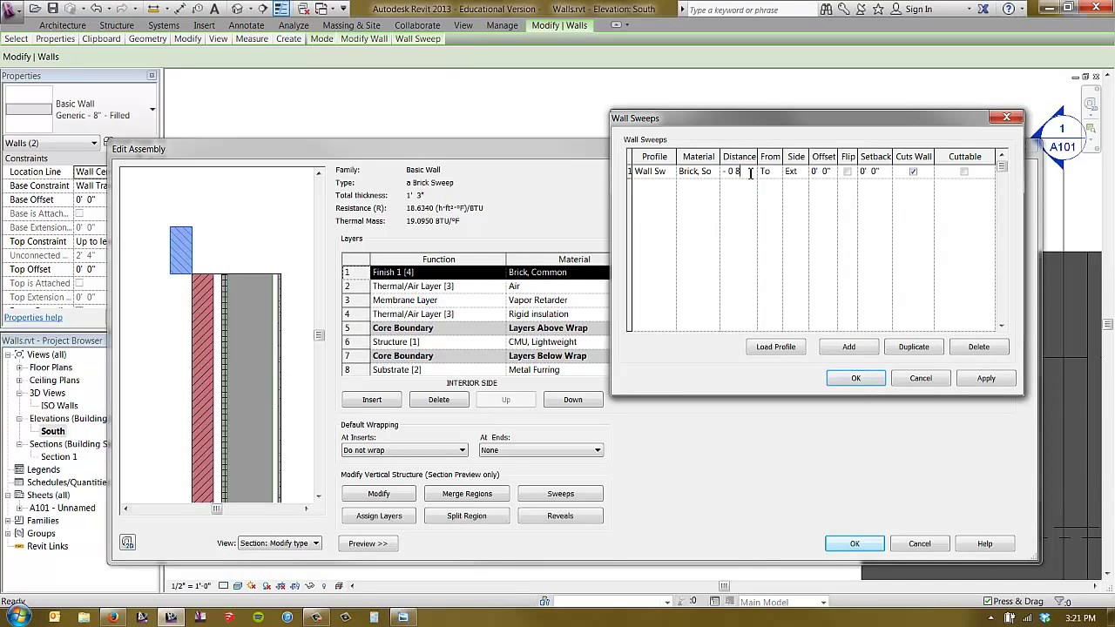
pyautogui.write(' 8')
pyautogui.press('Tab')
pyautogui.click(985, 377)
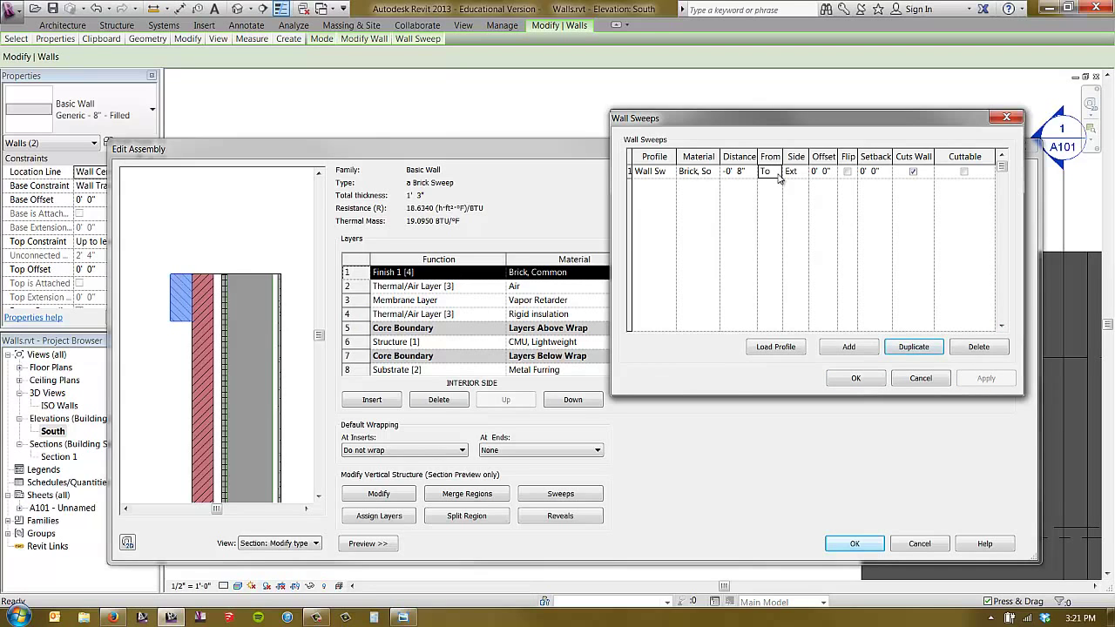
# Set the sweep offset to -0' 2" and close the sweeps and assembly dialogs.
pyautogui.click(823, 170)
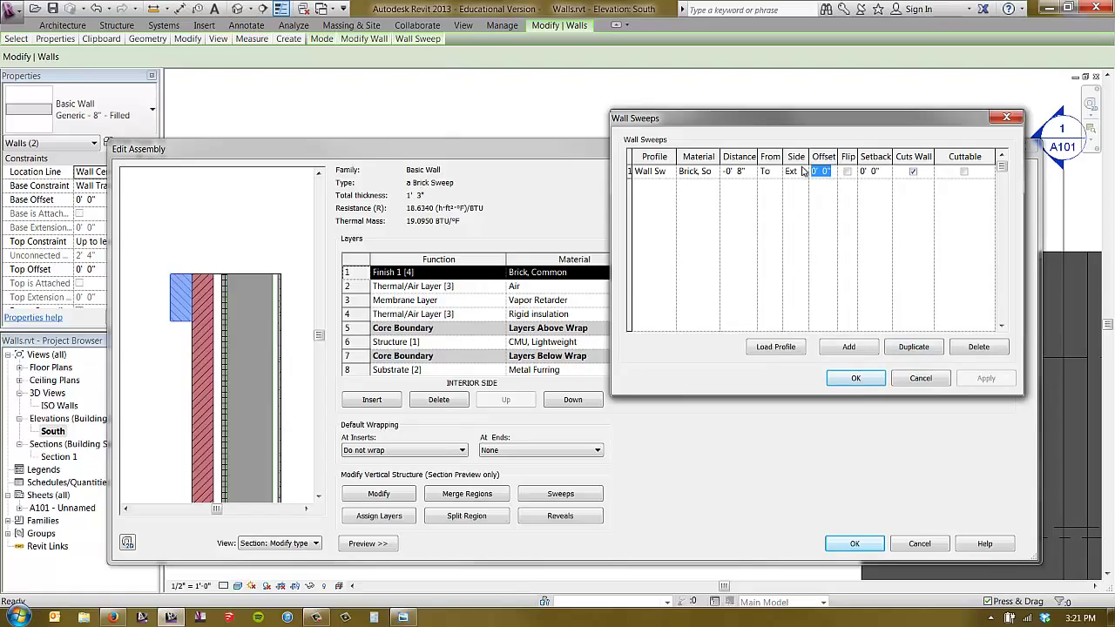
pyautogui.write('1')
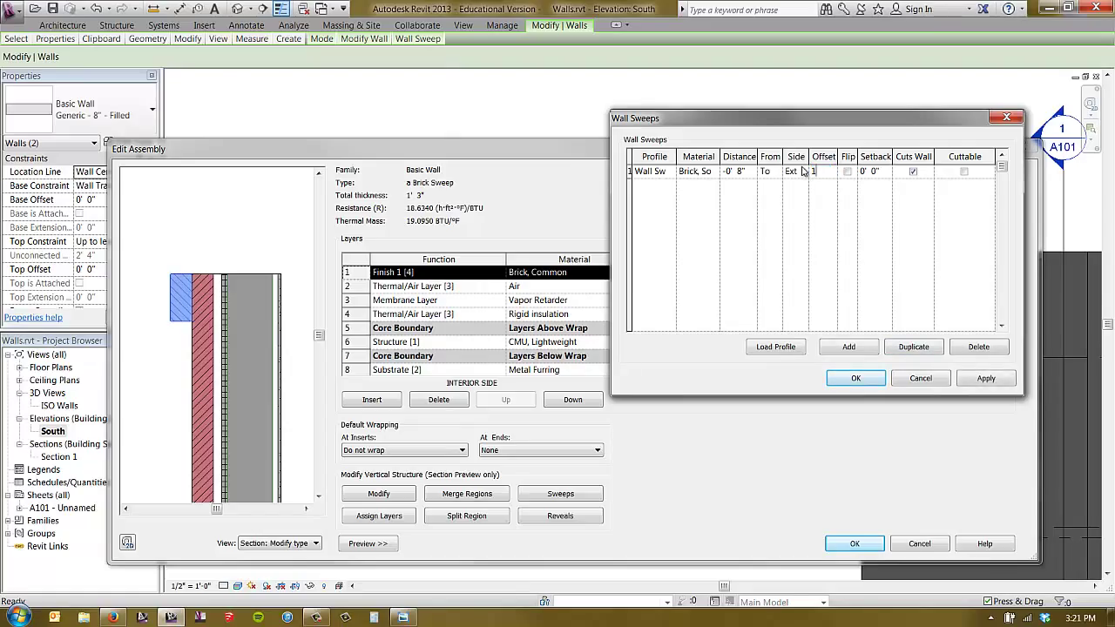
pyautogui.click(970, 377)
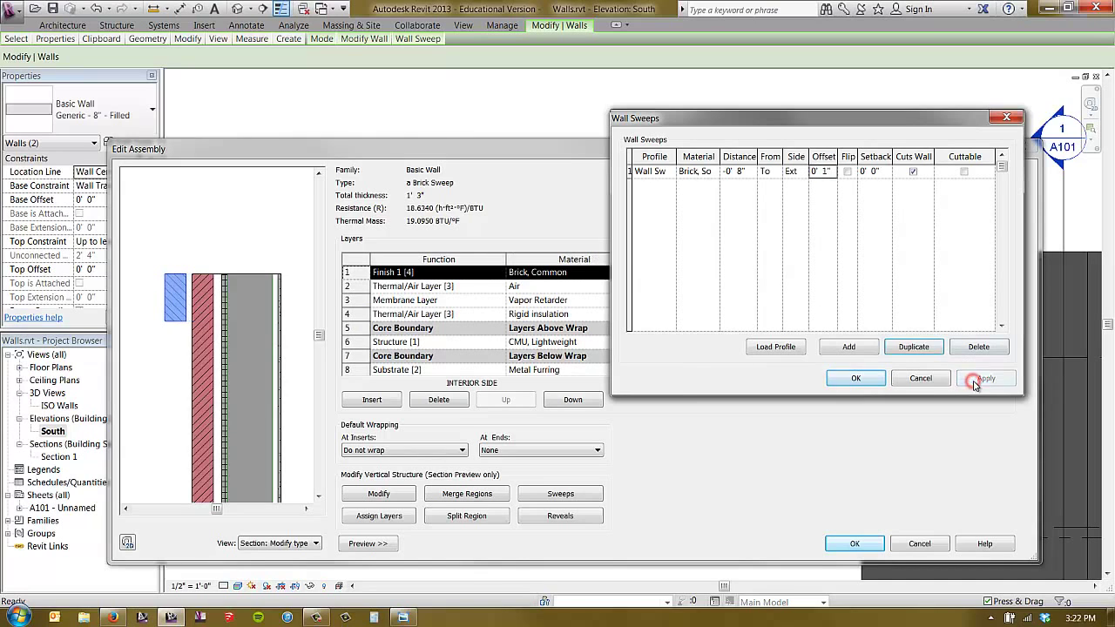
pyautogui.click(831, 171)
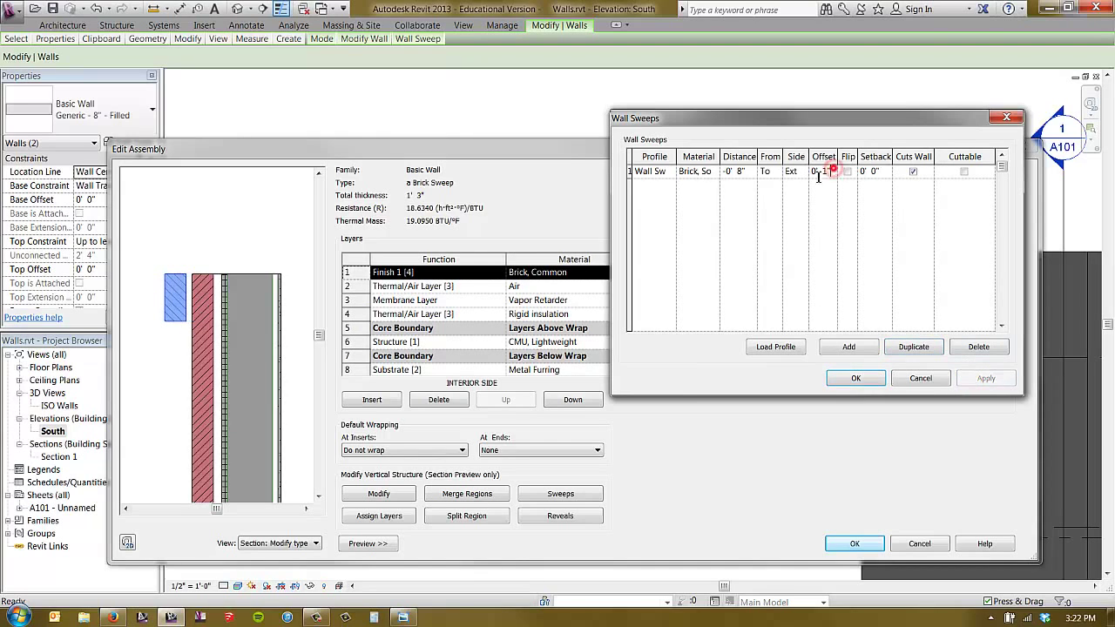
pyautogui.write('-2')
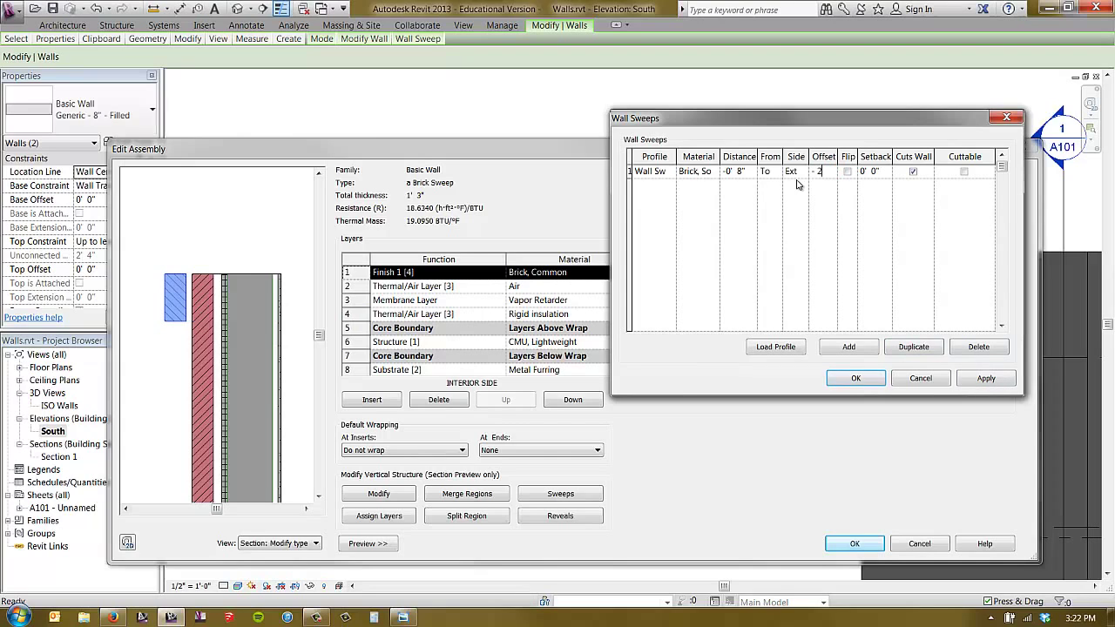
pyautogui.press('Tab')
pyautogui.click(821, 170)
pyautogui.write('-0 2')
pyautogui.press('Tab')
pyautogui.click(982, 378)
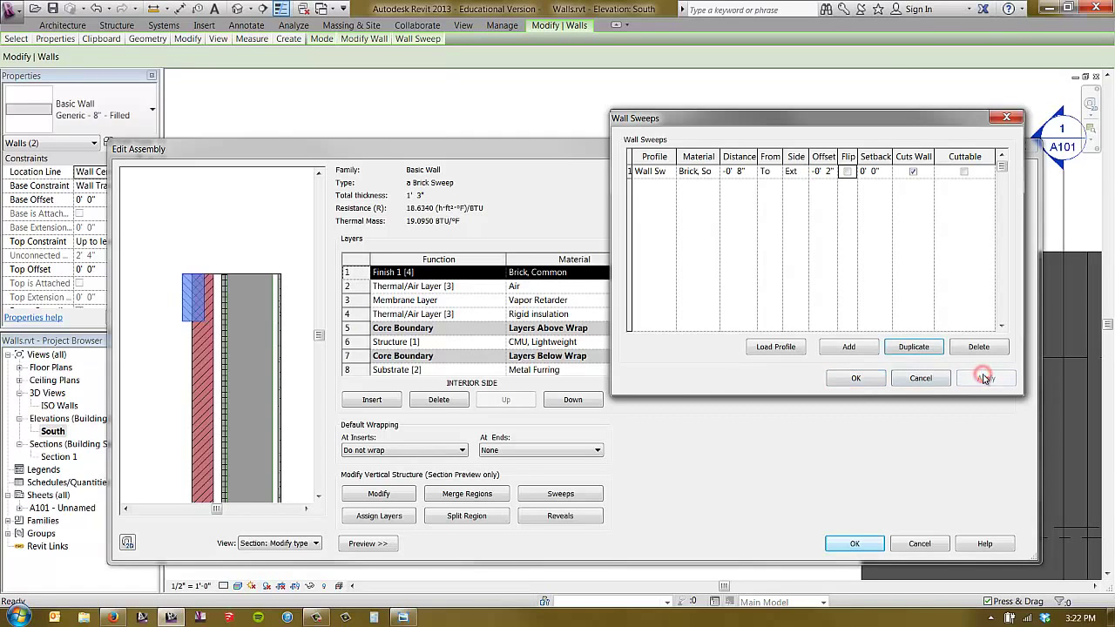
pyautogui.click(856, 380)
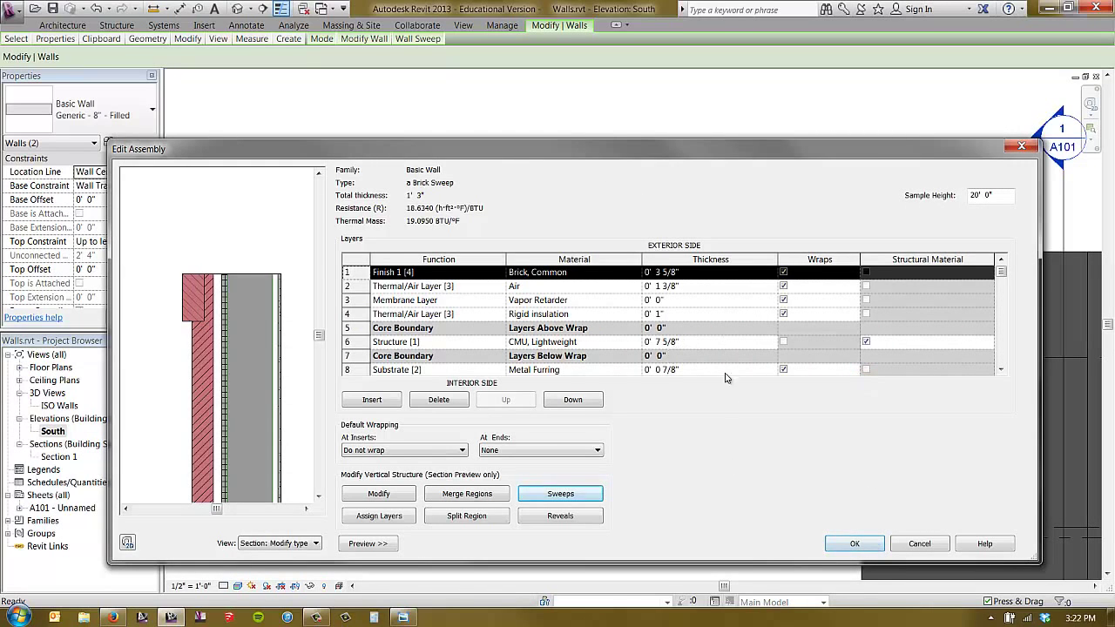
pyautogui.click(844, 544)
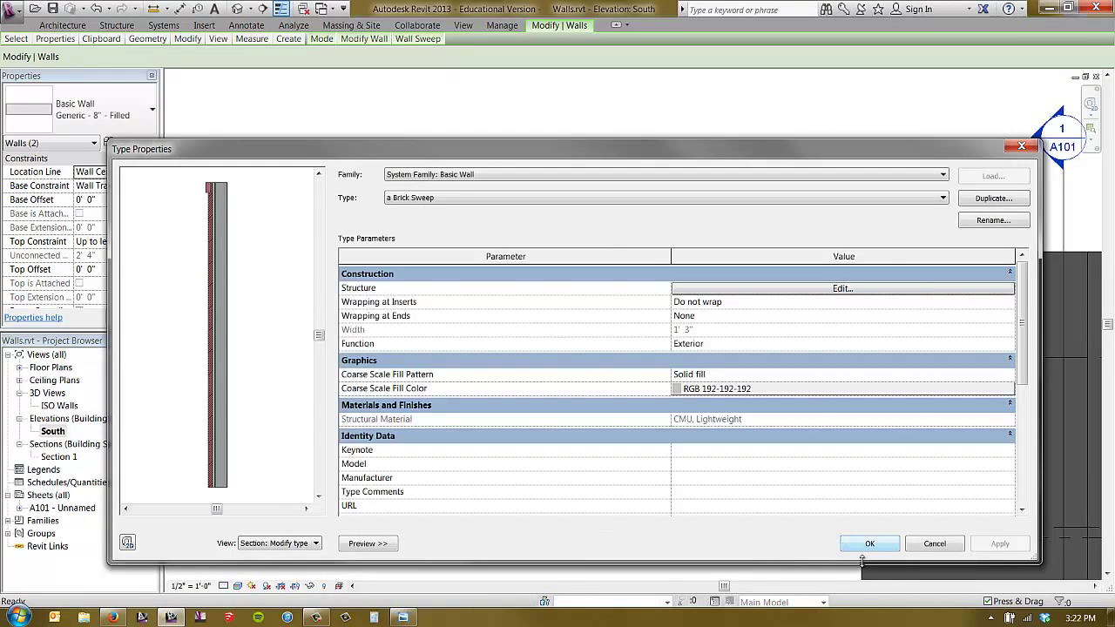
# Accept the a Brick Sweep type and zoom out to the row of sample walls.
pyautogui.click(866, 543)
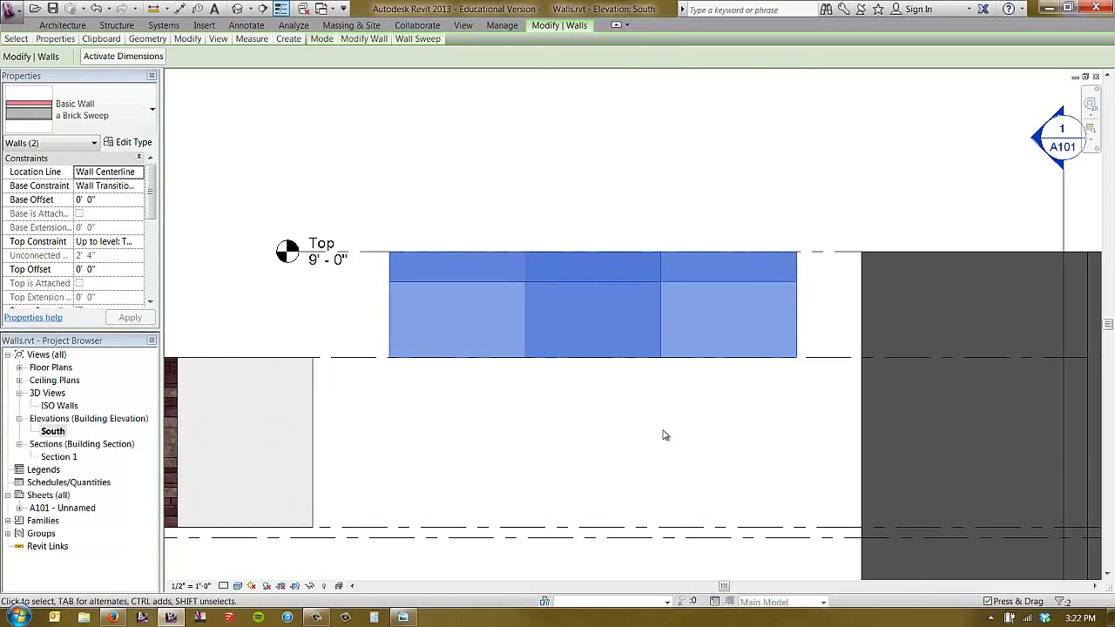
pyautogui.click(667, 421)
pyautogui.scroll(-5, 739, 378)
pyautogui.moveTo(739, 378); pyautogui.dragTo(581, 410, button='middle')
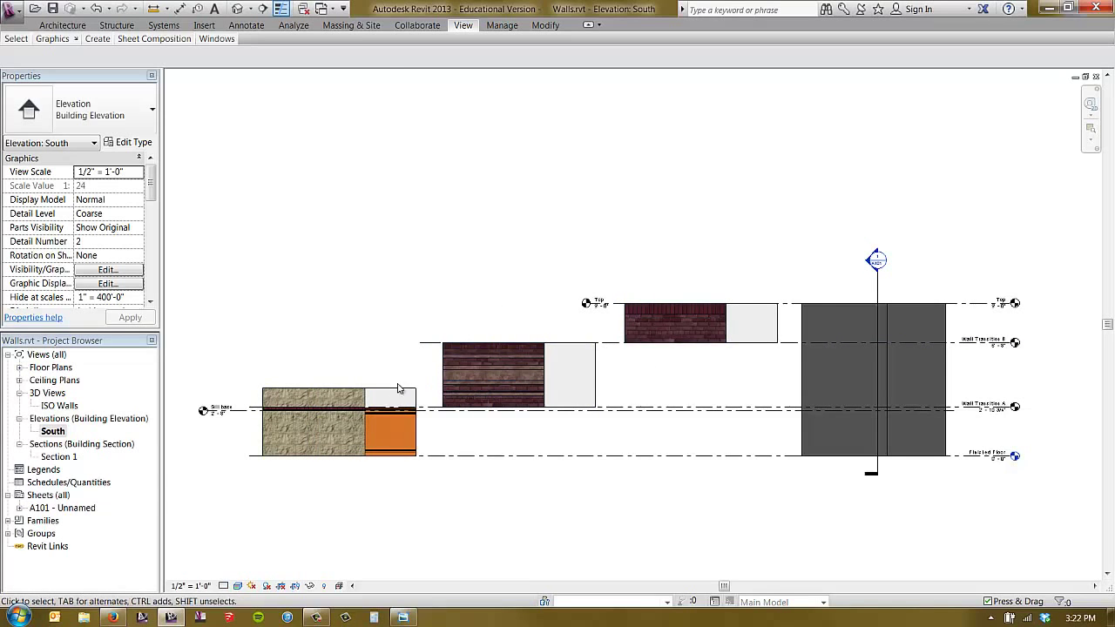
# Select the grey Generic - 8" - Filled walls and open their type properties.
pyautogui.click(803, 370)
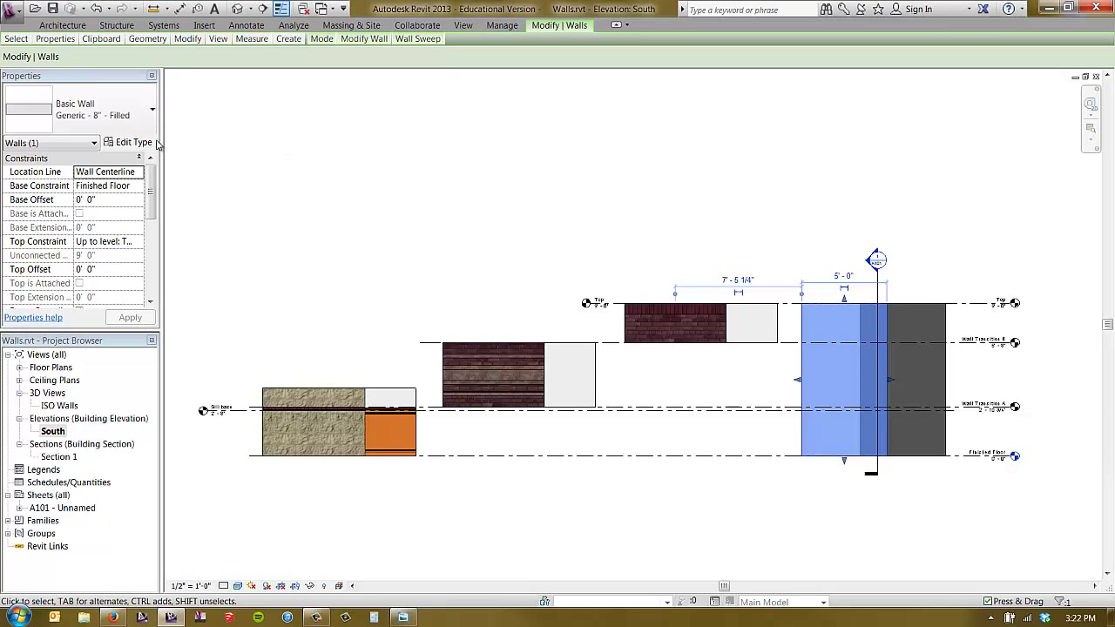
pyautogui.click(965, 365)
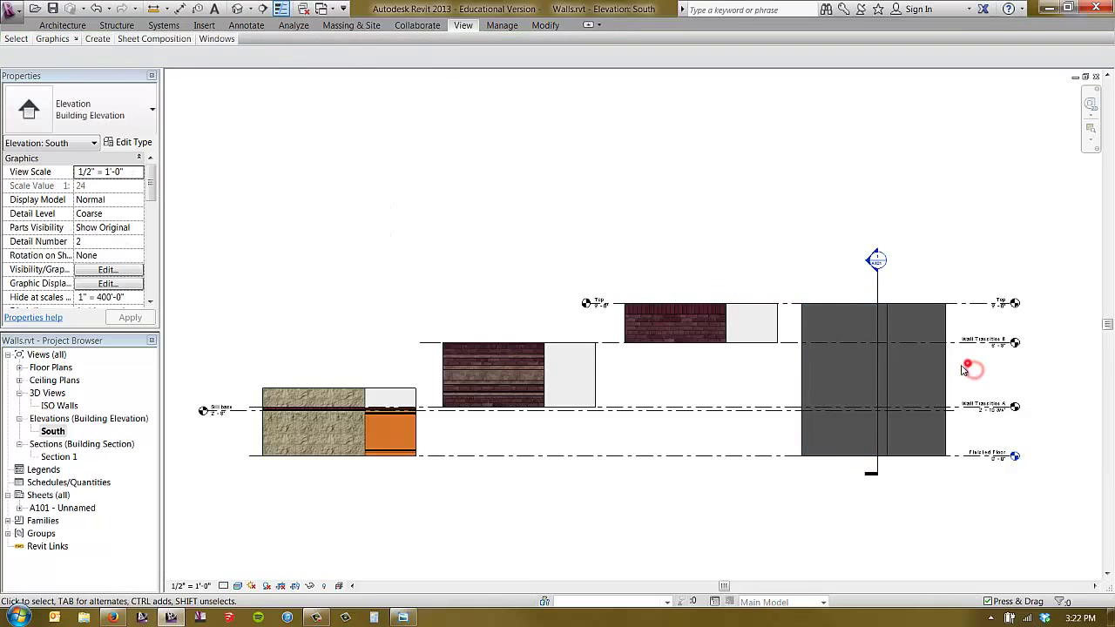
pyautogui.click(881, 382)
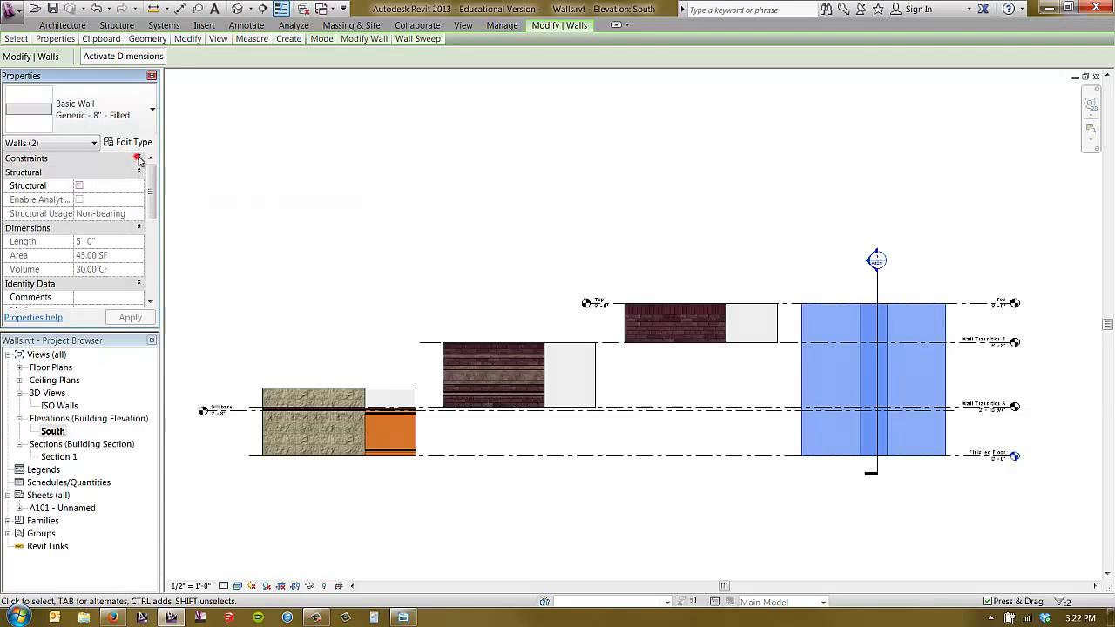
pyautogui.click(140, 157)
pyautogui.click(136, 144)
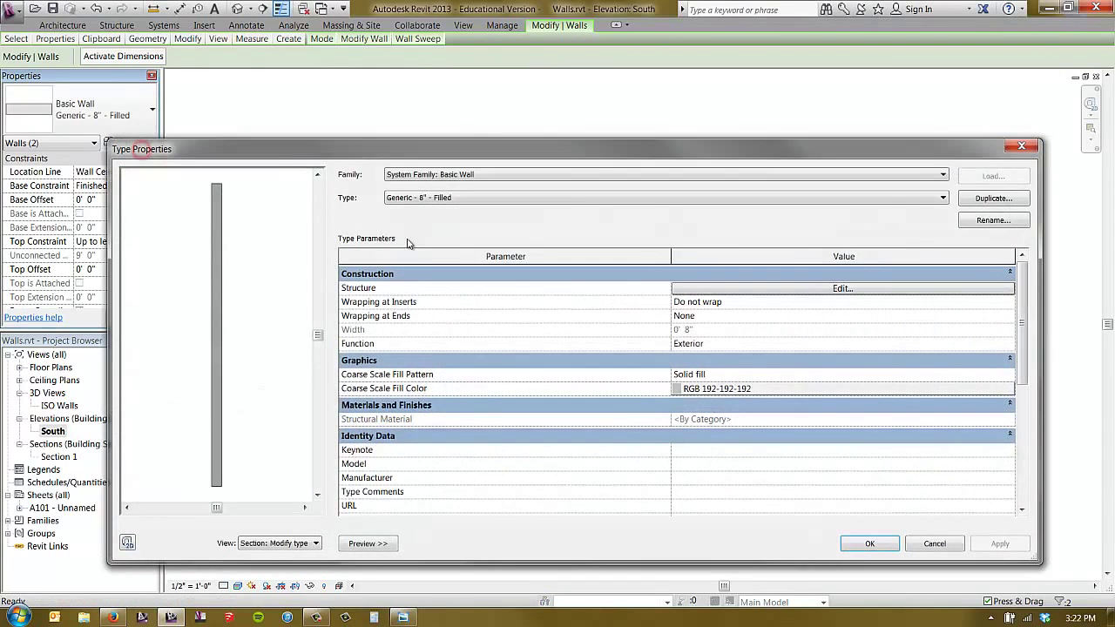
# Switch the wall family to Stacked Wall with x Final Stack as the type.
pyautogui.click(772, 197)
pyautogui.click(772, 196)
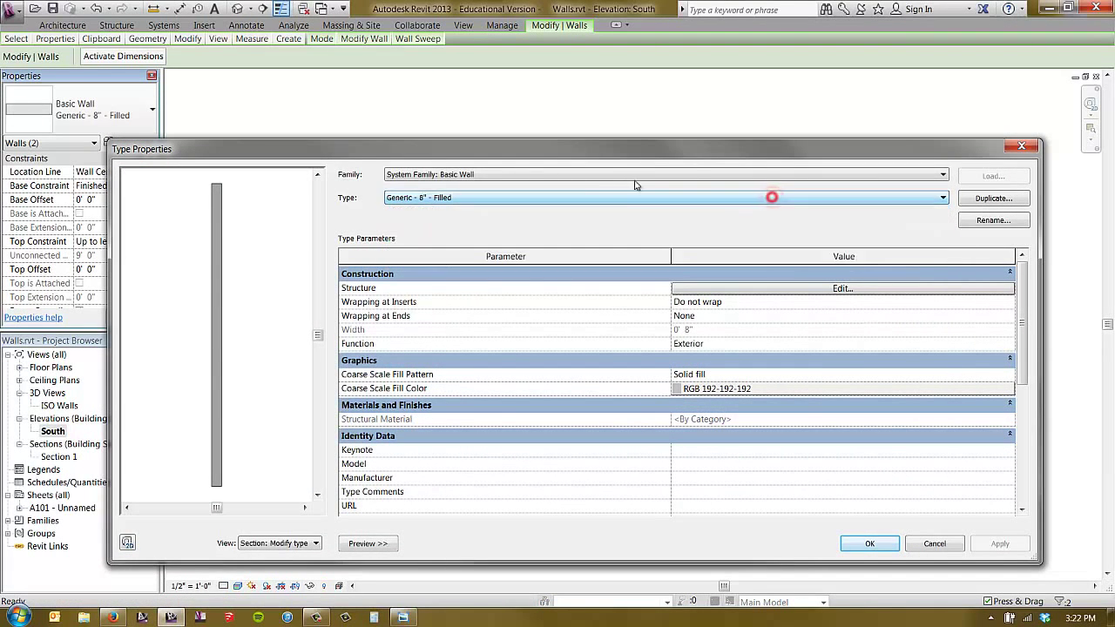
pyautogui.click(590, 176)
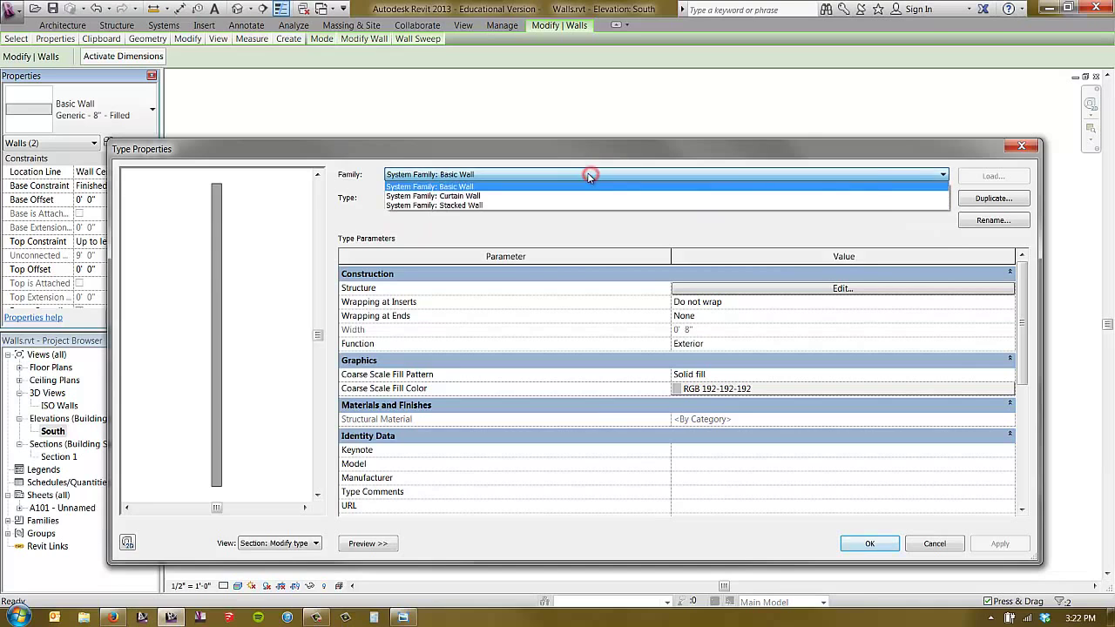
pyautogui.click(478, 206)
pyautogui.click(459, 197)
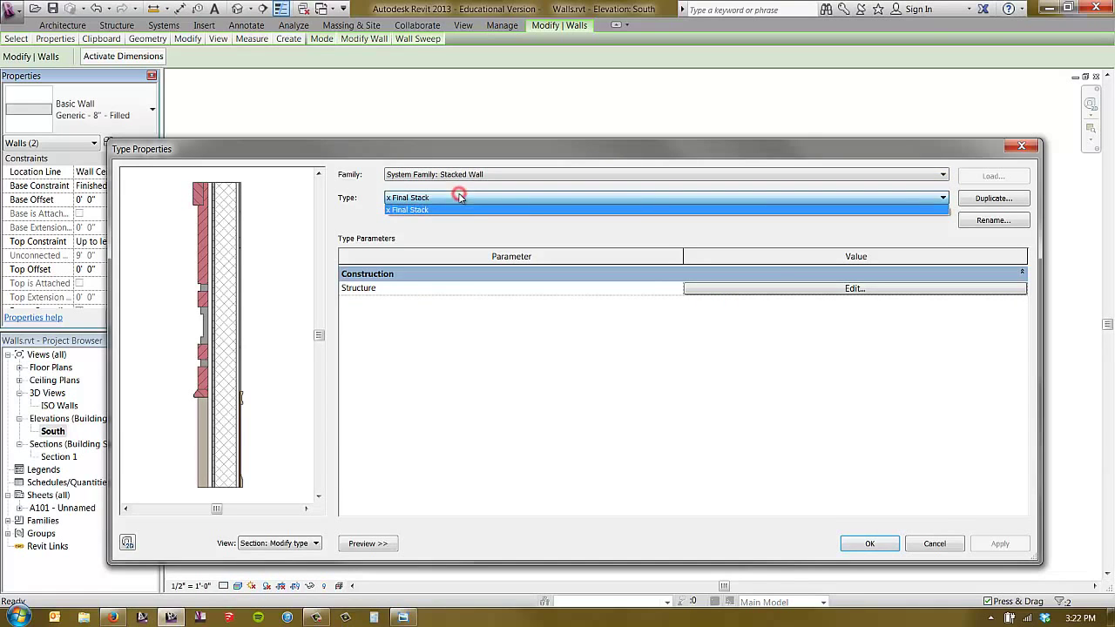
pyautogui.click(981, 198)
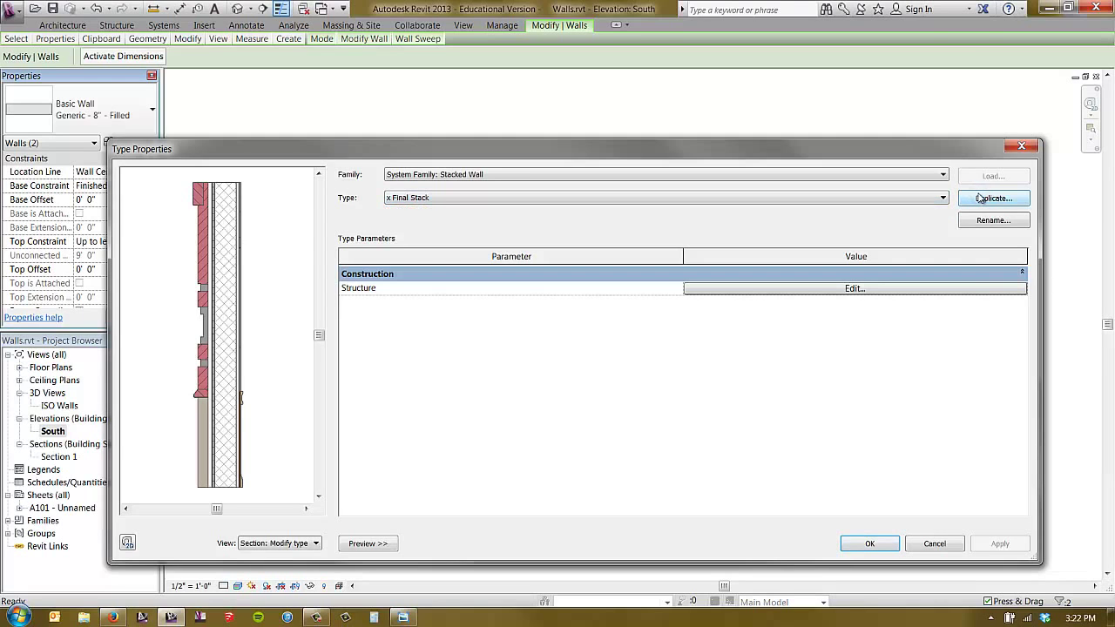
# Duplicate x Final Stack as 'a Final Stack' and open its structure assembly.
pyautogui.click(975, 200)
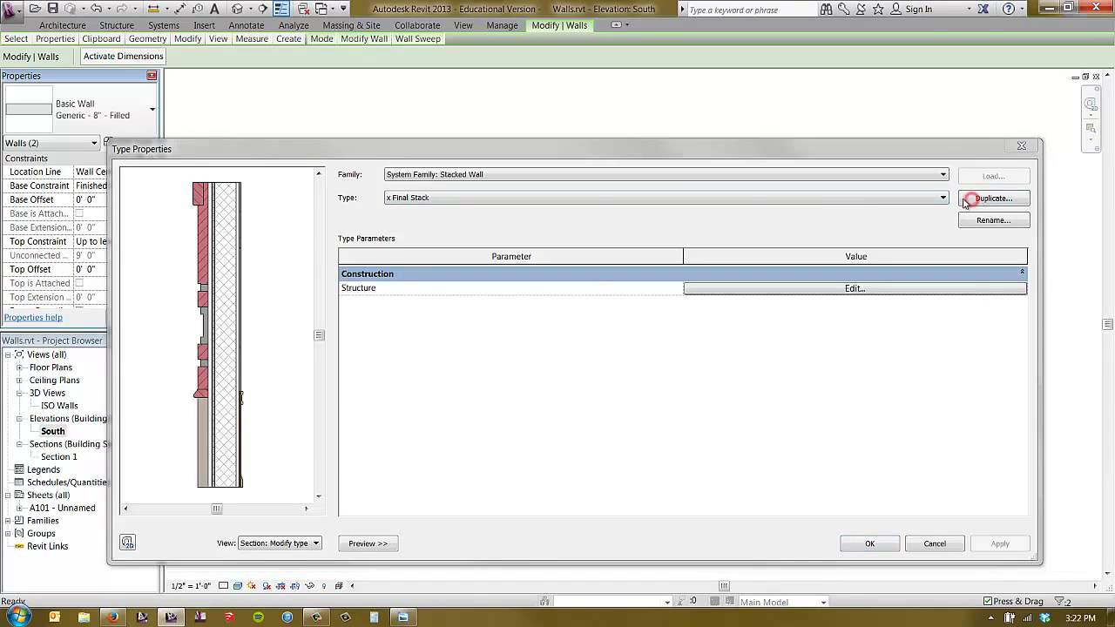
pyautogui.write('a Final Stack')
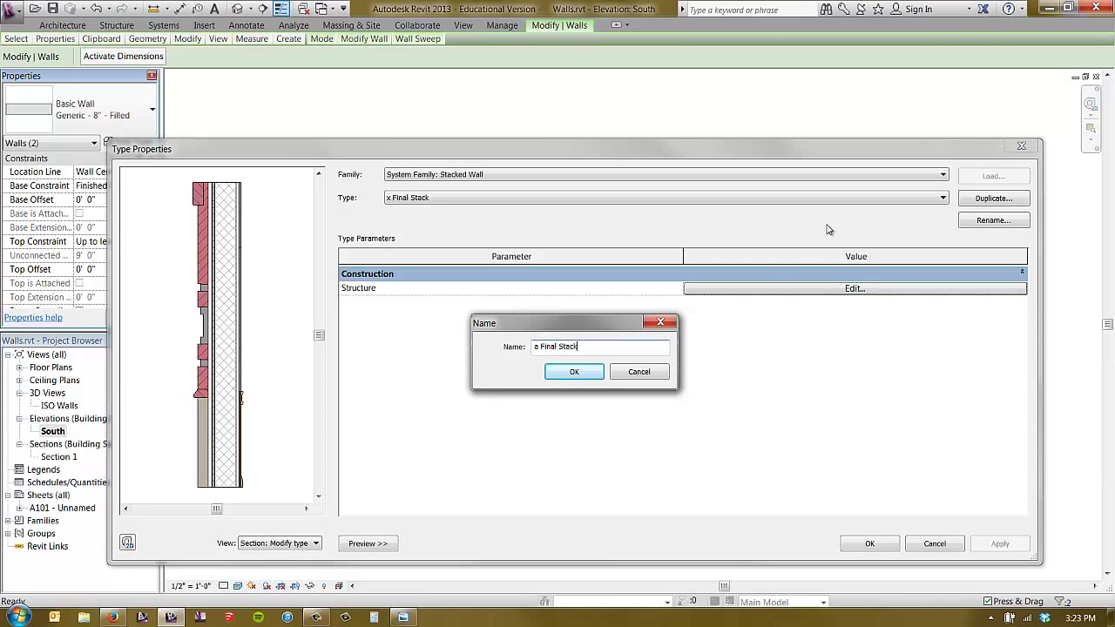
pyautogui.click(574, 371)
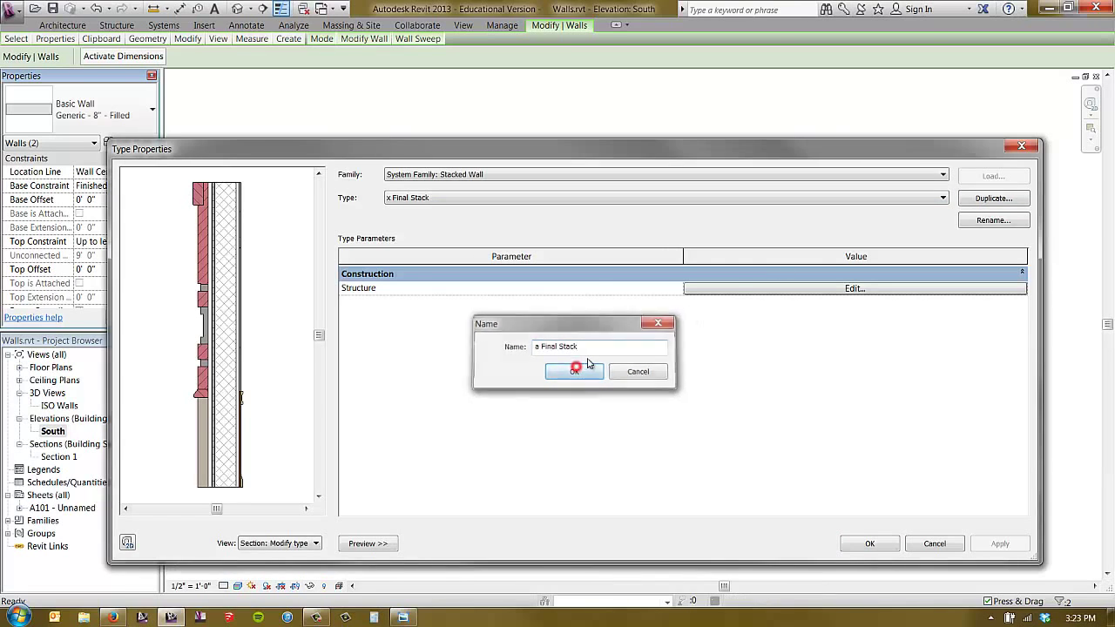
pyautogui.click(732, 290)
# Set all three stack rows to Generic - 8" - Filled and accept the assembly.
pyautogui.click(347, 303)
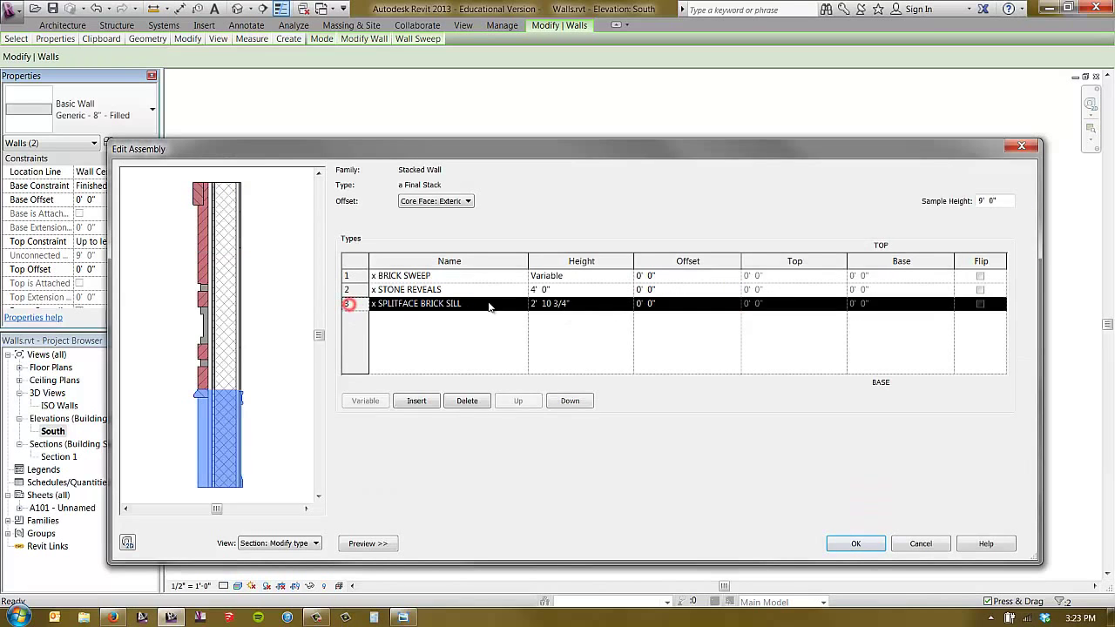
pyautogui.click(521, 303)
pyautogui.click(463, 317)
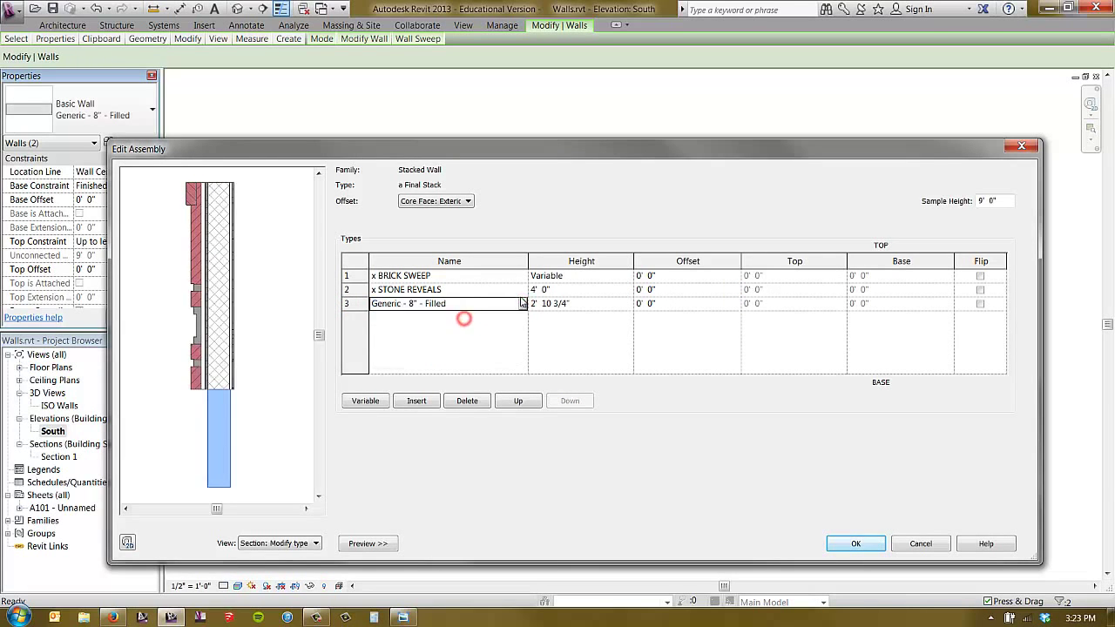
pyautogui.click(521, 290)
pyautogui.click(478, 314)
pyautogui.click(522, 289)
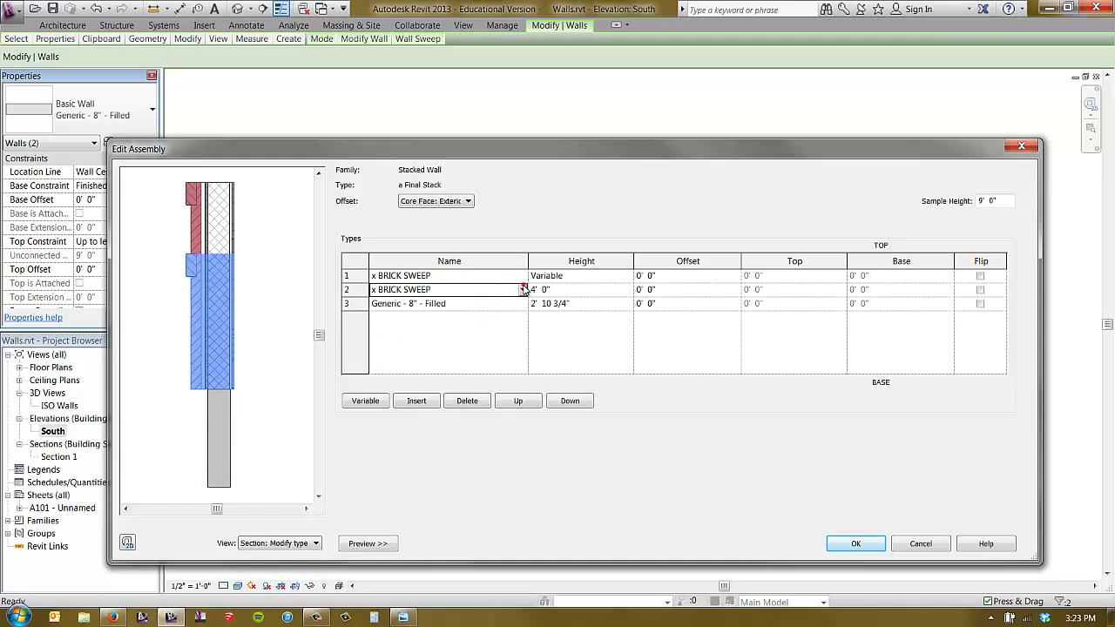
pyautogui.click(475, 320)
pyautogui.click(521, 275)
pyautogui.click(424, 314)
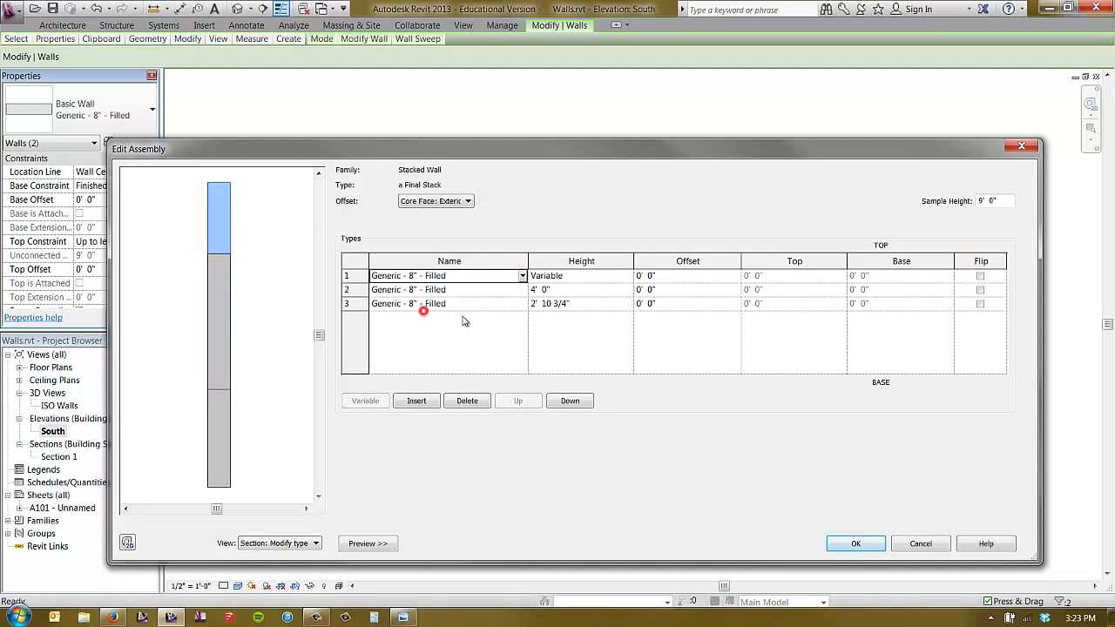
pyautogui.click(857, 543)
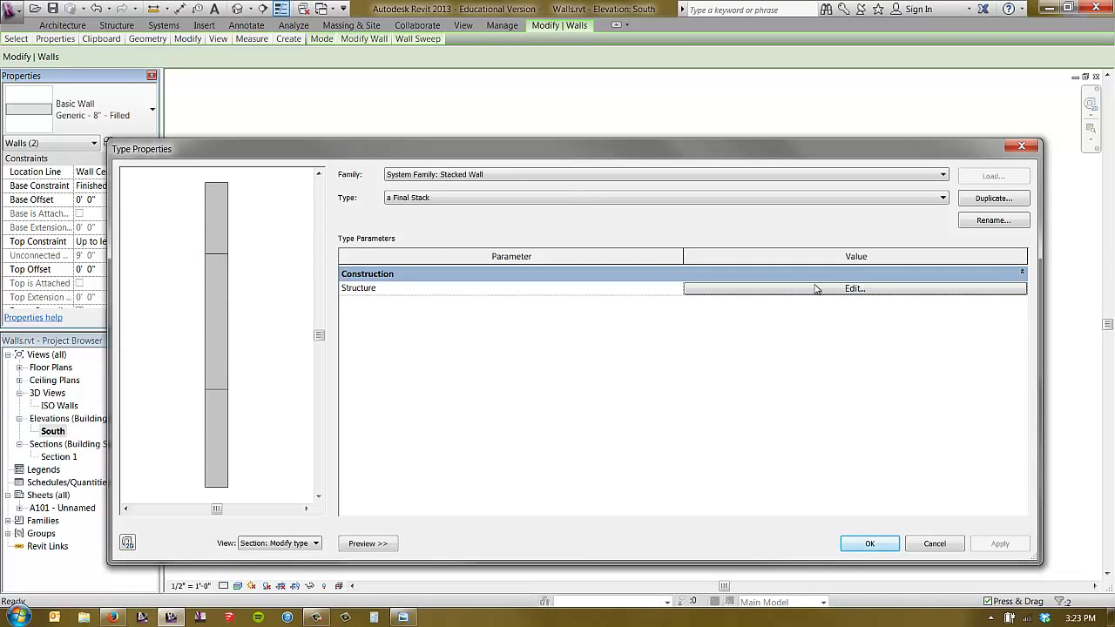
# Reopen the stacked wall's structure and set the bottom row to a Splitface Brick Sill.
pyautogui.click(873, 289)
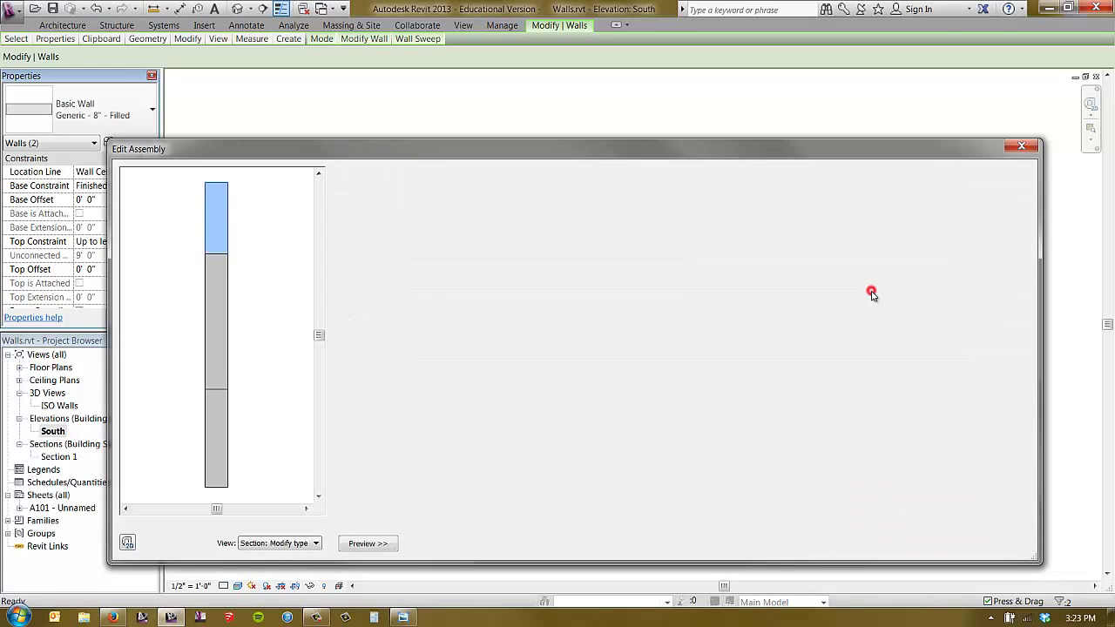
pyautogui.click(519, 304)
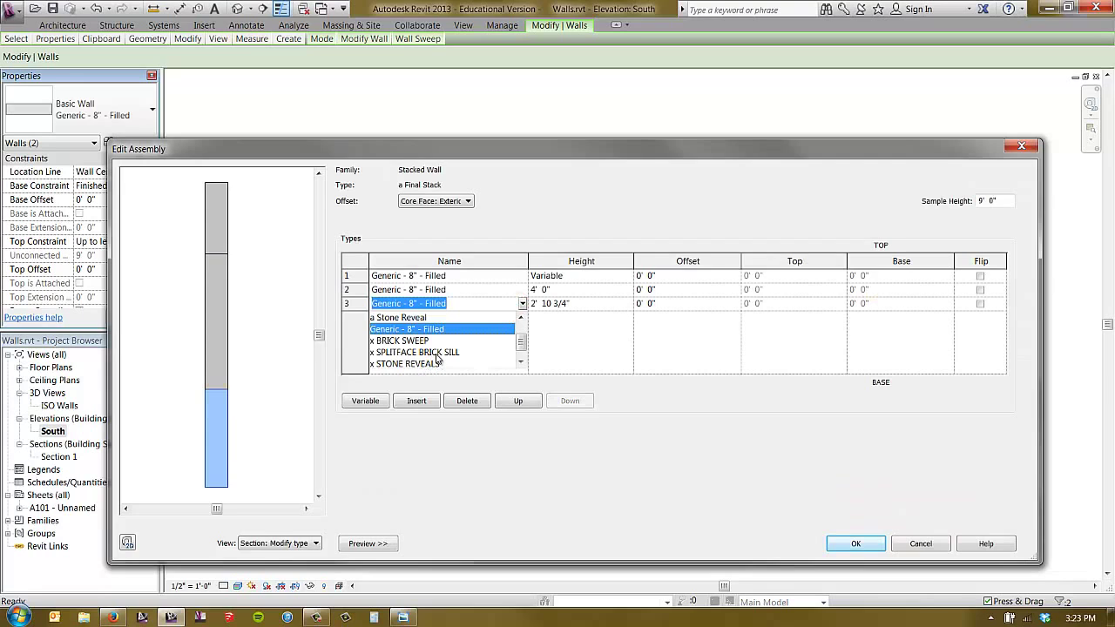
pyautogui.click(578, 356)
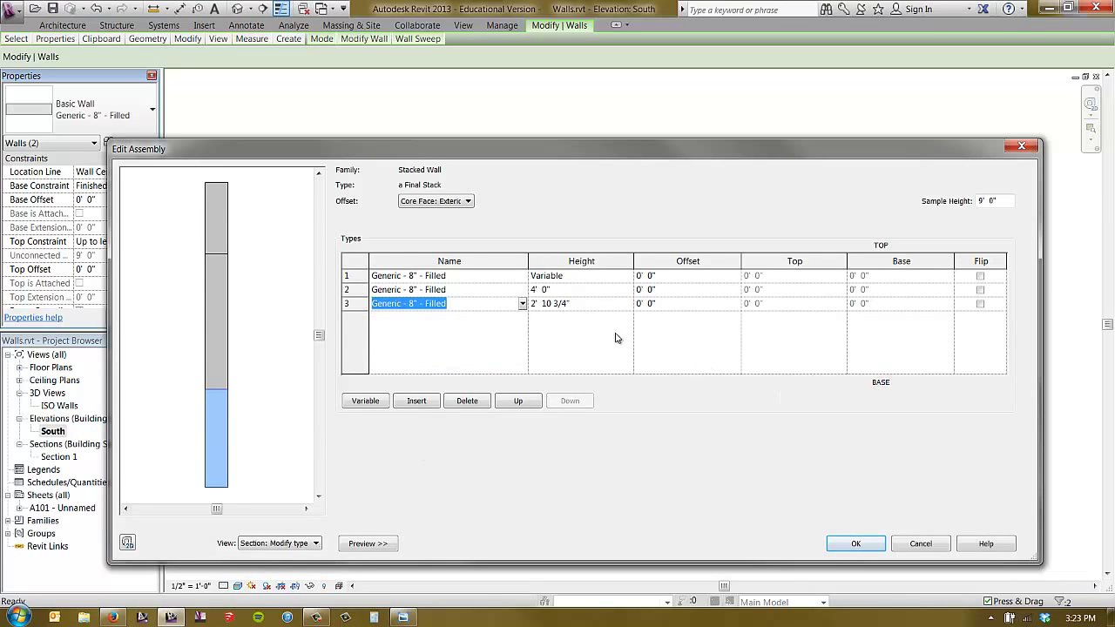
pyautogui.click(521, 304)
pyautogui.scroll(2, 451, 336)
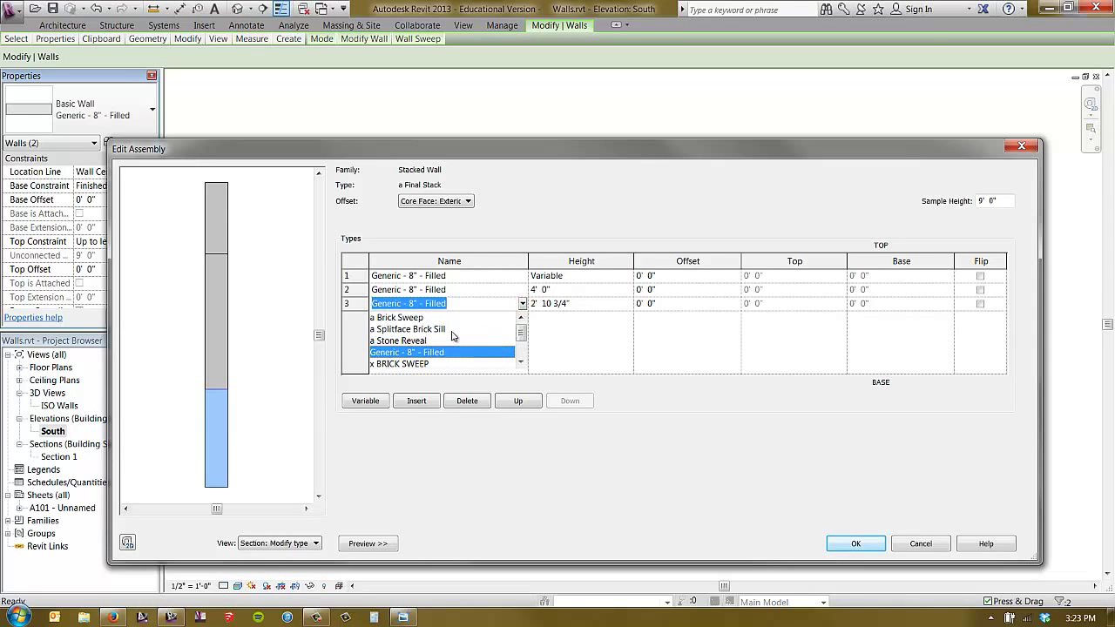
pyautogui.click(451, 336)
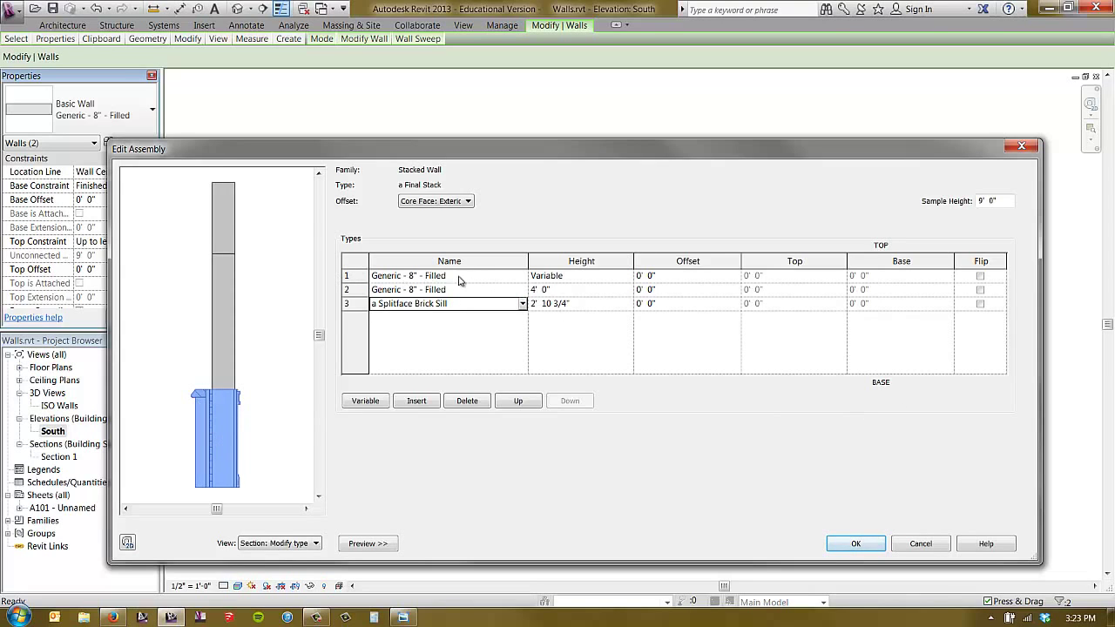
# Set the top row to a Brick Sweep and the second row to a Stone Reveal.
pyautogui.click(523, 275)
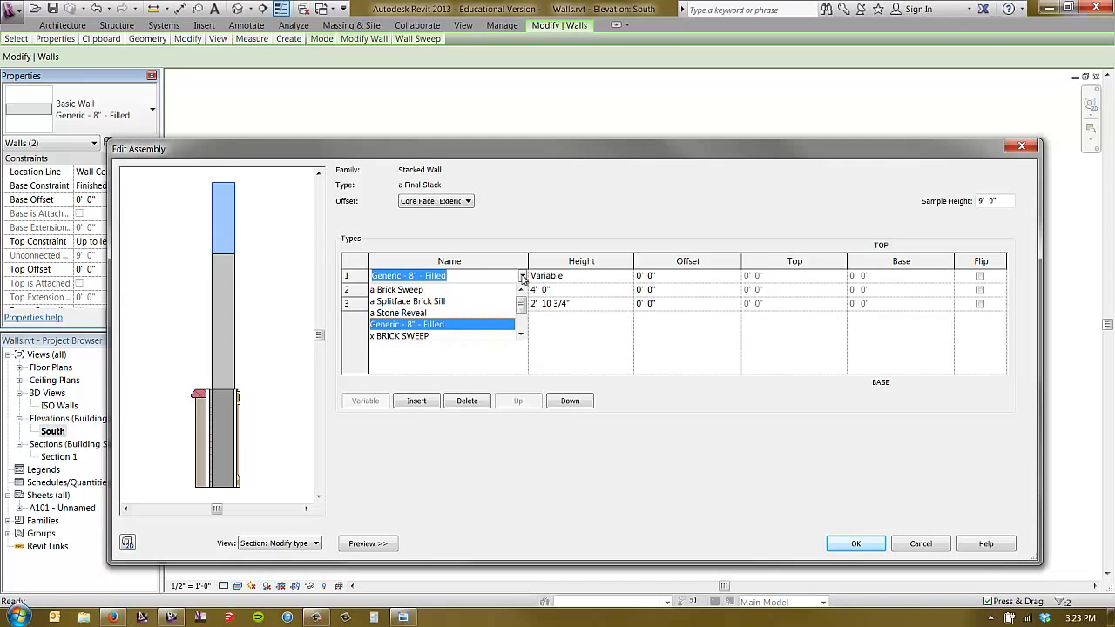
pyautogui.click(405, 289)
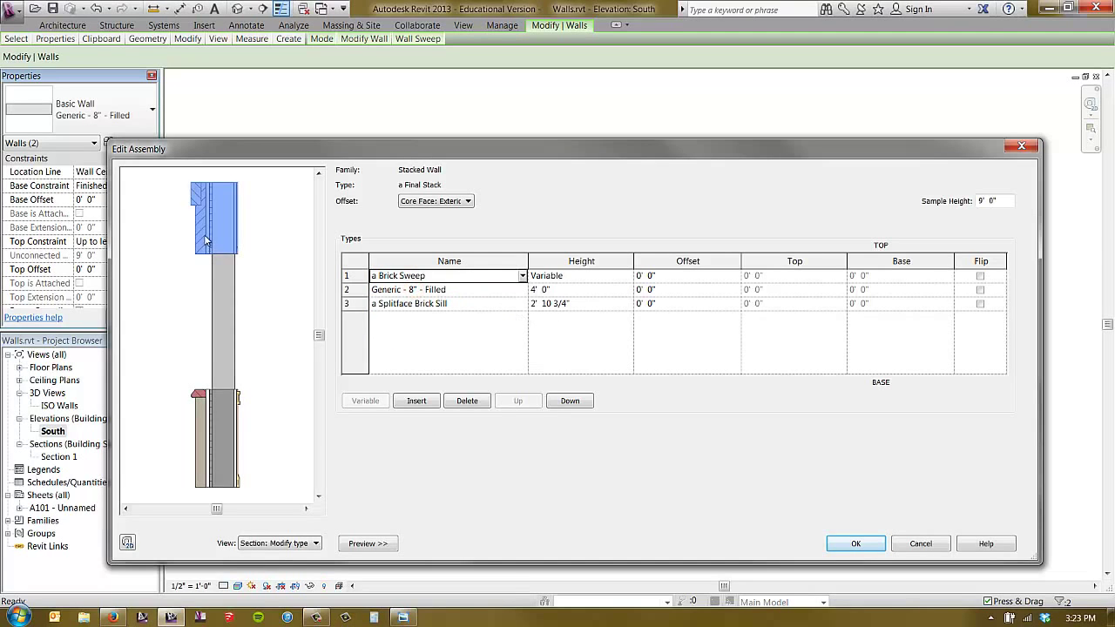
pyautogui.click(522, 290)
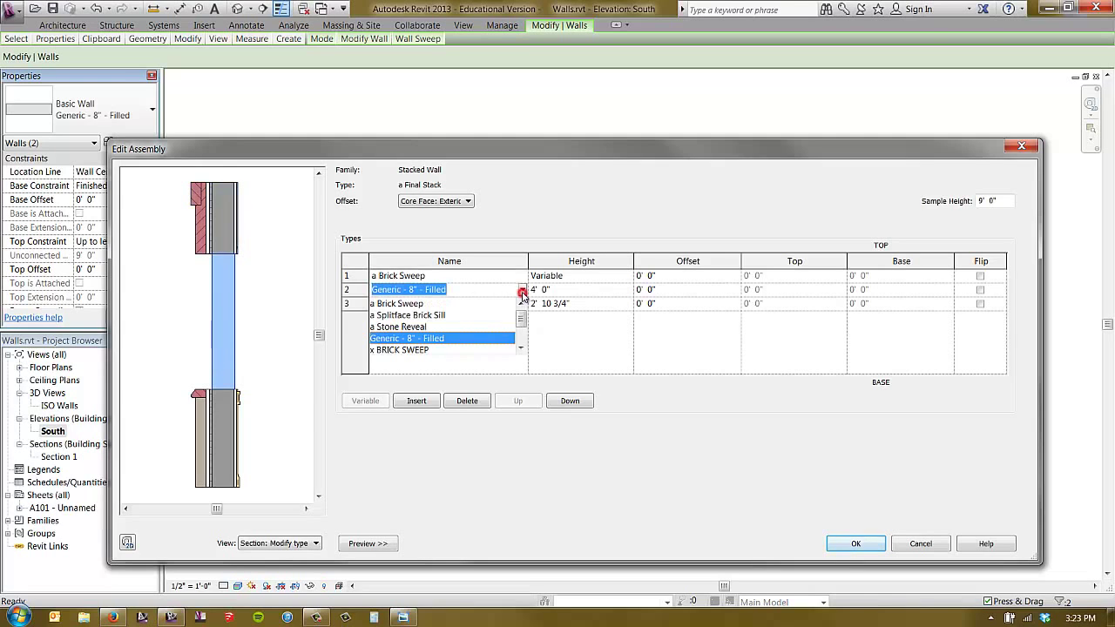
pyautogui.click(448, 327)
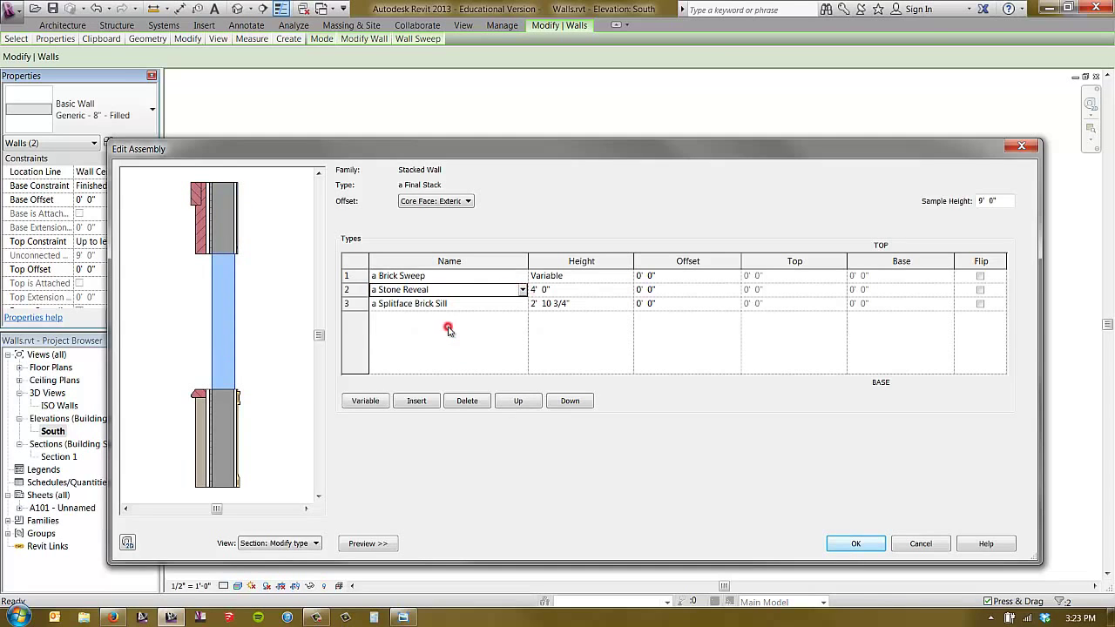
pyautogui.click(161, 318)
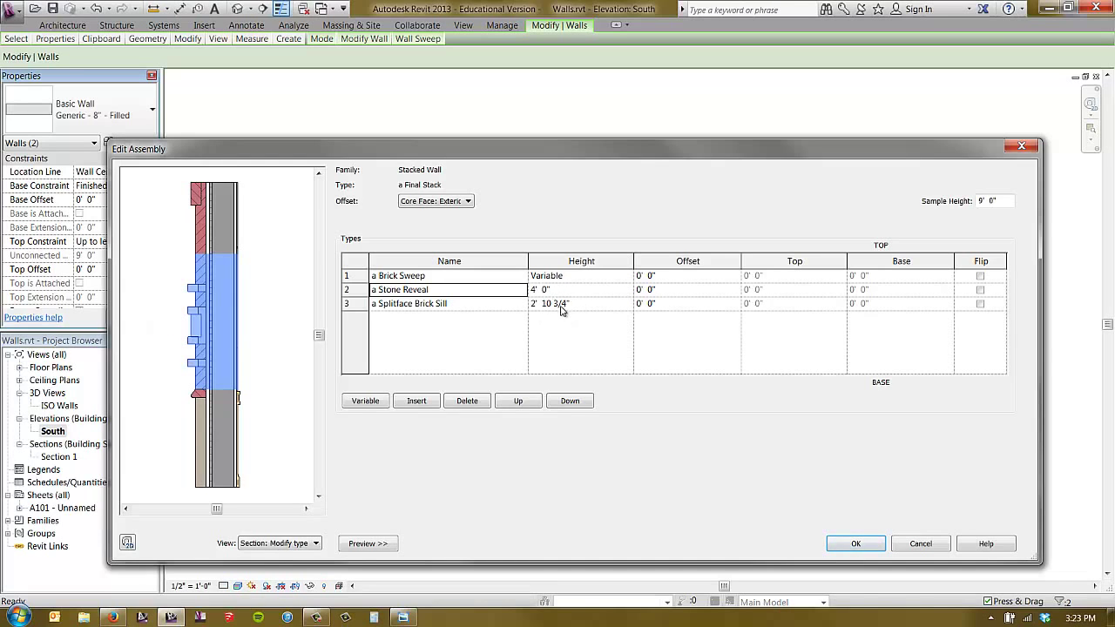
# Try a 6' Stone Reveal height, then discard it after the sweep warning.
pyautogui.click(555, 333)
pyautogui.click(558, 290)
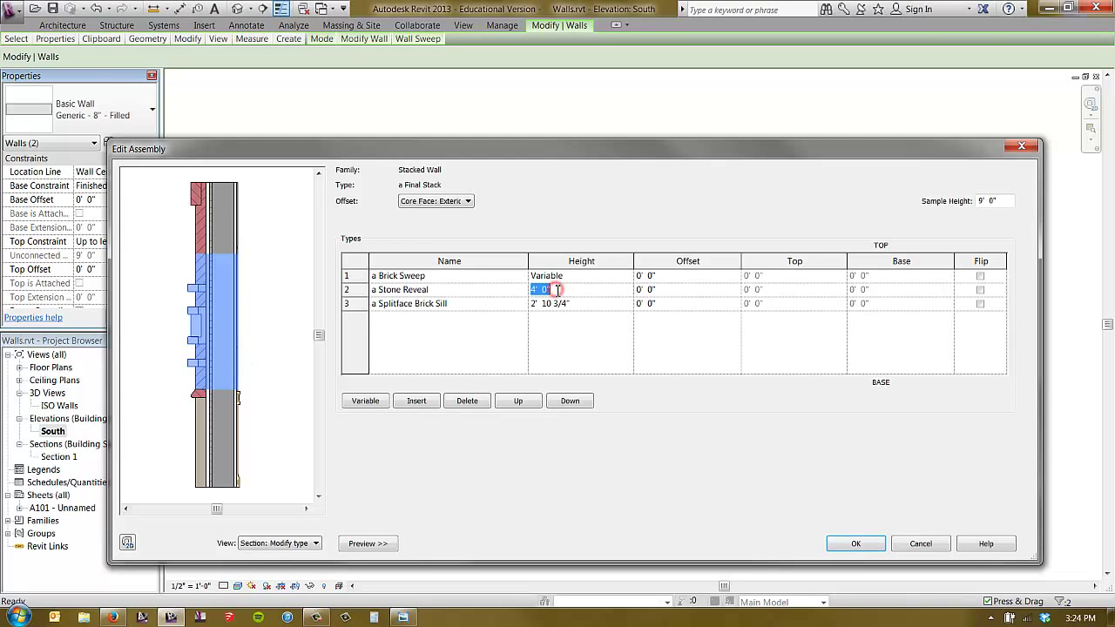
pyautogui.write('6')
pyautogui.press('Return')
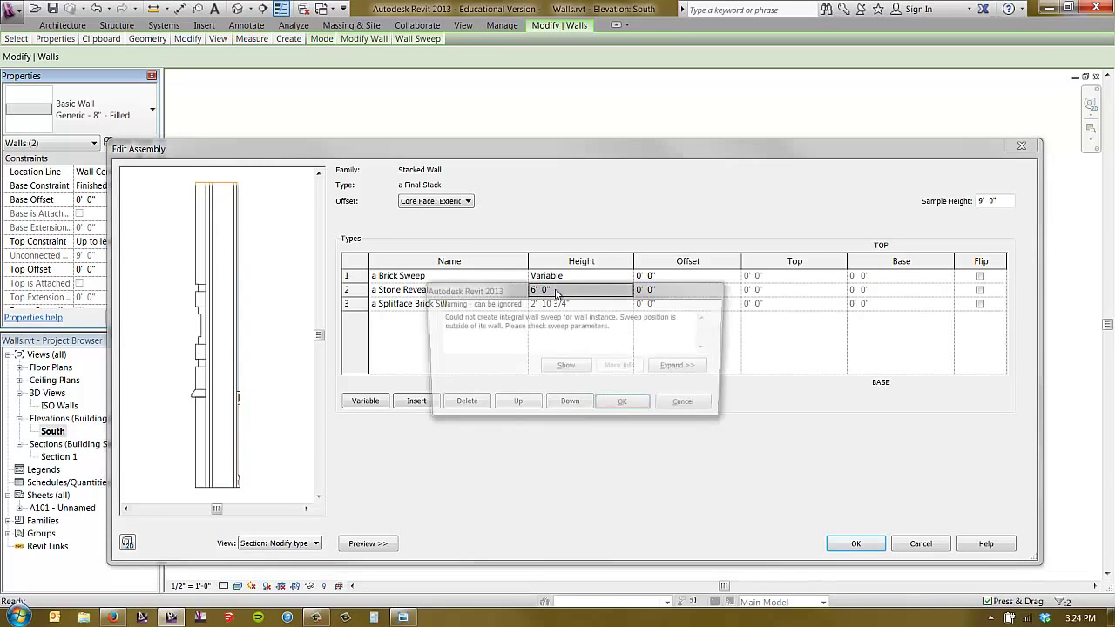
pyautogui.click(688, 407)
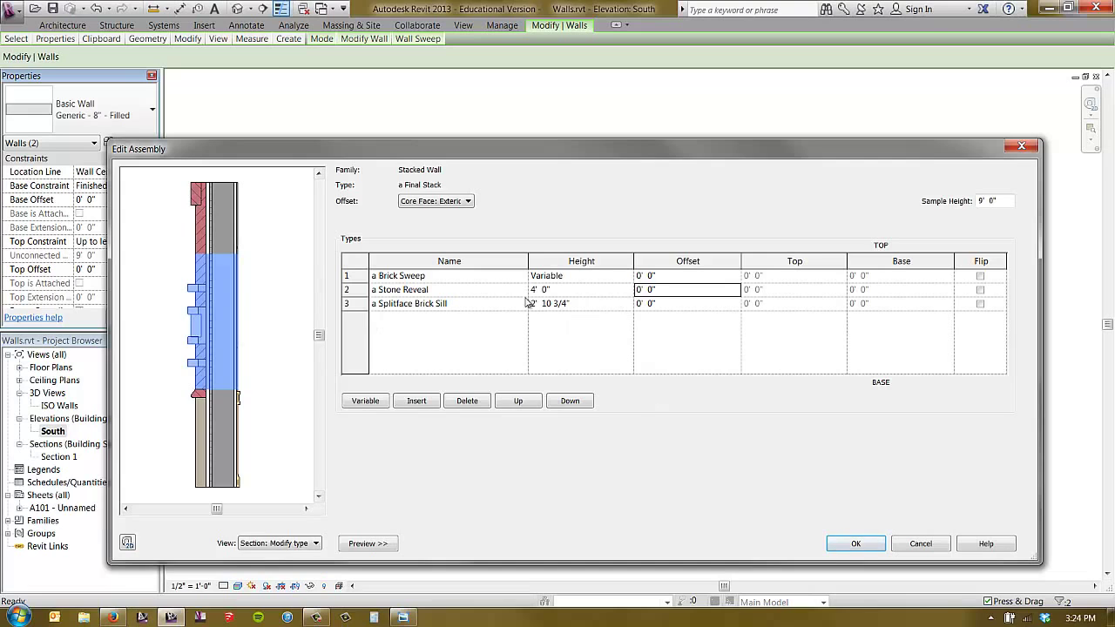
# Give the Brick Sweep Variable height and preview with a 20' sample height.
pyautogui.click(470, 277)
pyautogui.click(576, 277)
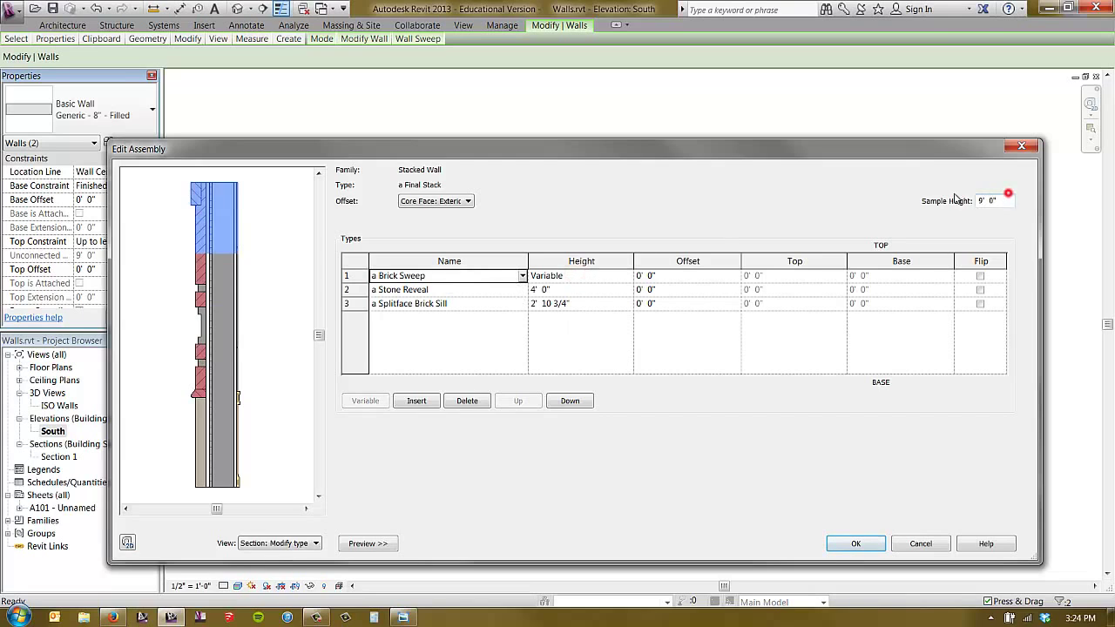
pyautogui.doubleClick(992, 200)
pyautogui.write('20')
pyautogui.press('Tab')
pyautogui.click(280, 232)
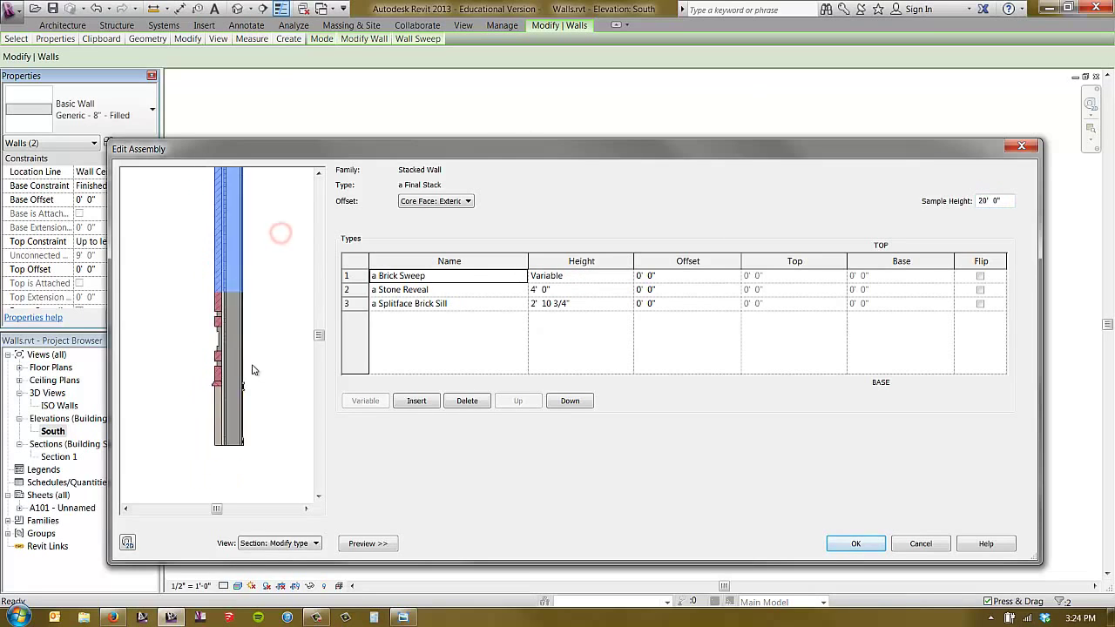
pyautogui.scroll(-3, 270, 341)
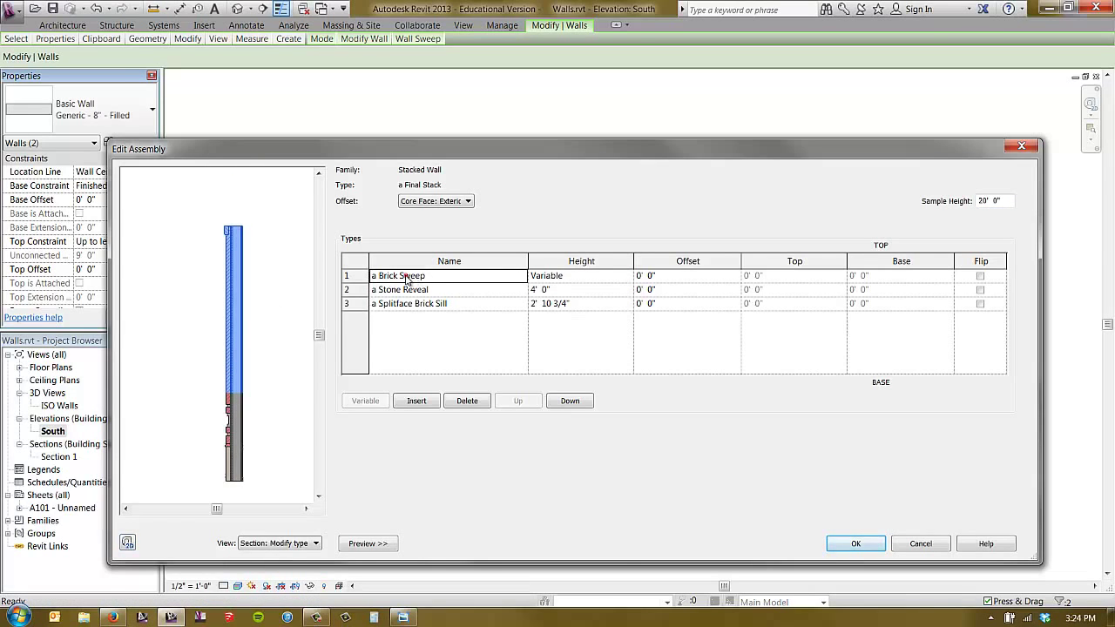
# Make the Stone Reveal the variable-height row instead.
pyautogui.click(406, 277)
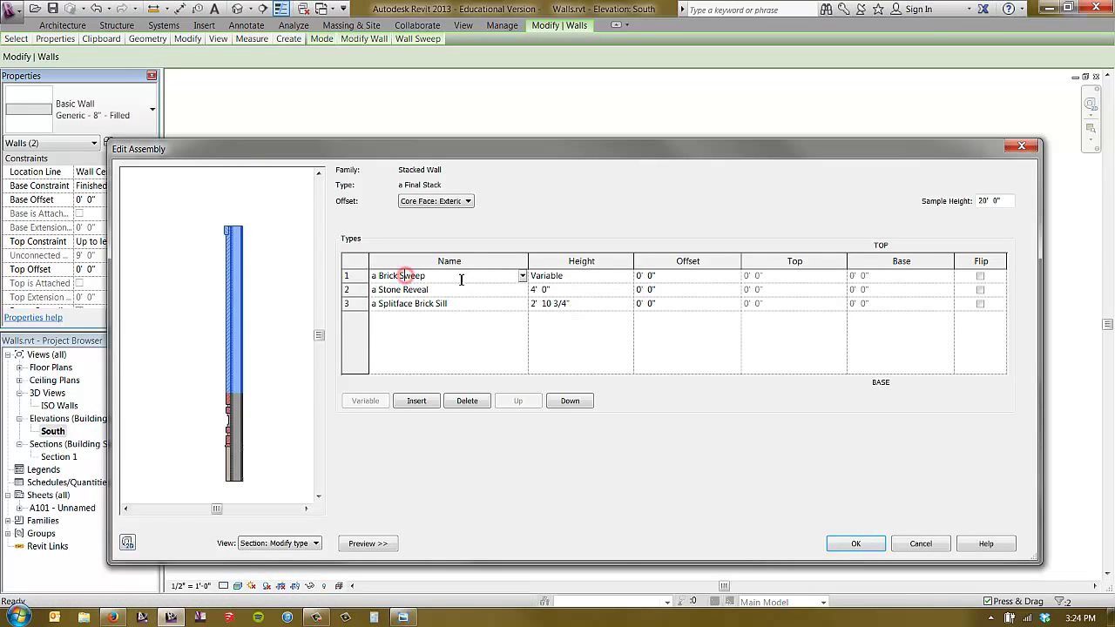
pyautogui.click(993, 201)
pyautogui.click(376, 290)
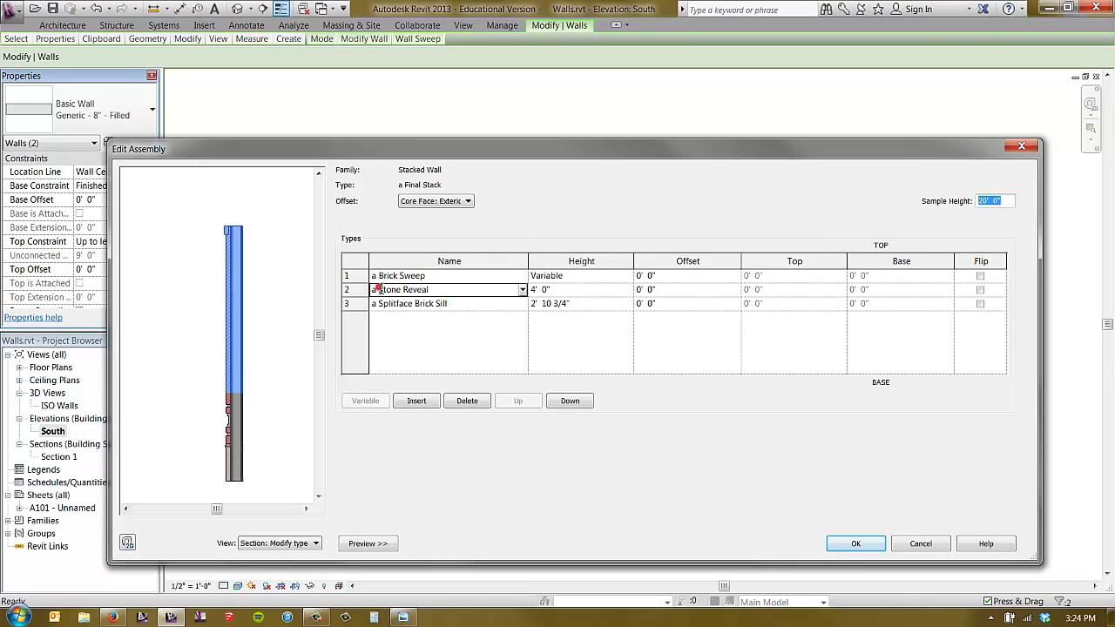
pyautogui.click(365, 400)
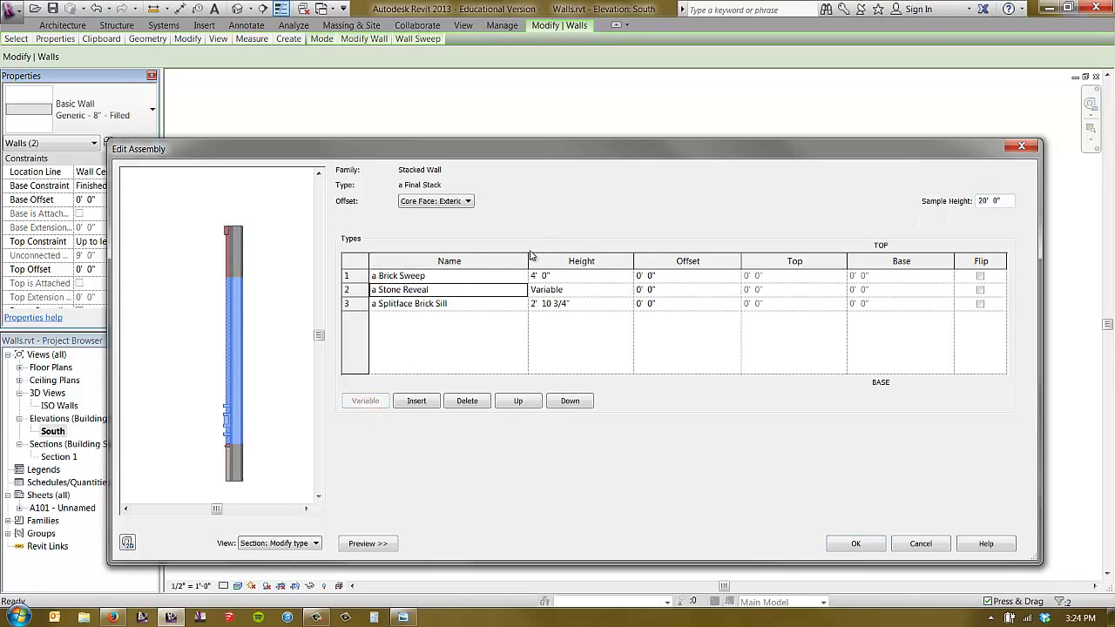
pyautogui.click(175, 329)
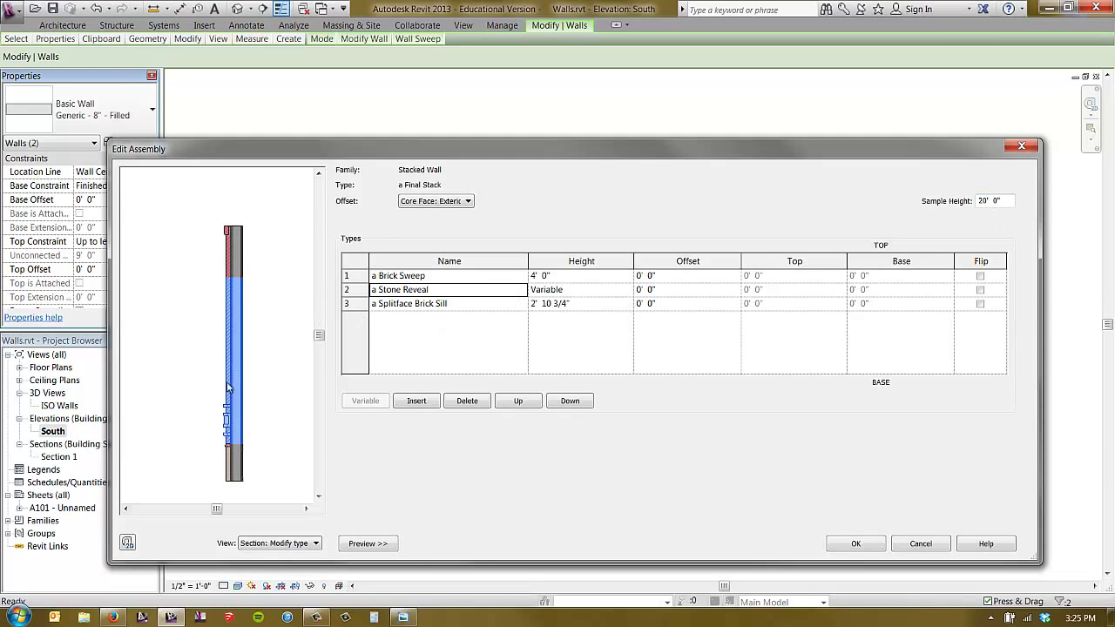
# Set the sample height to 9' and dismiss the reveal warning.
pyautogui.doubleClick(1005, 200)
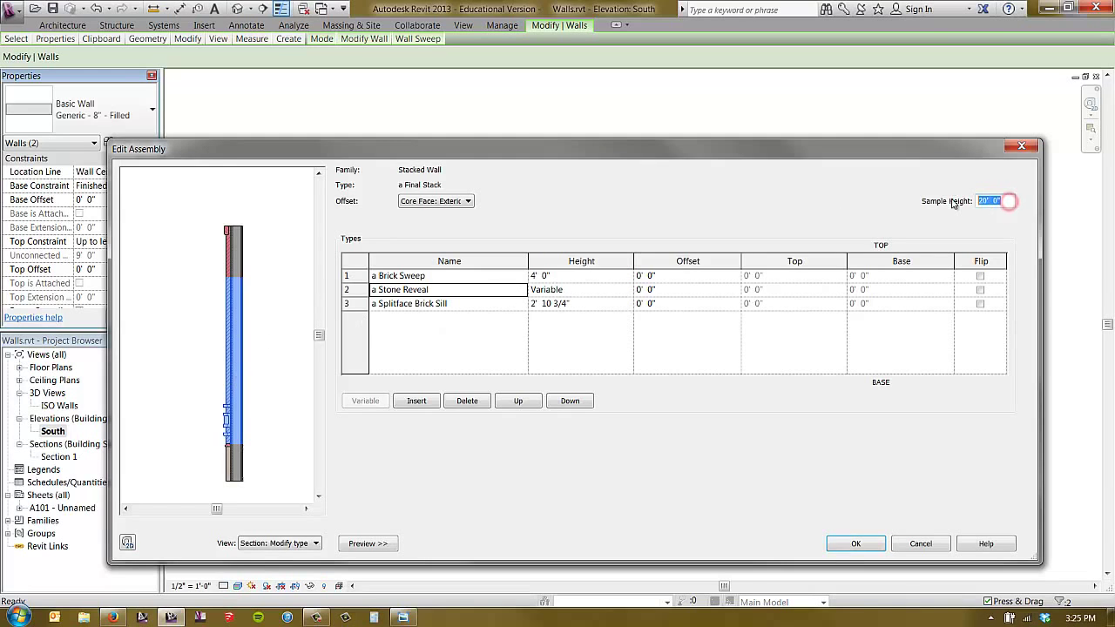
pyautogui.write('9')
pyautogui.press('Tab')
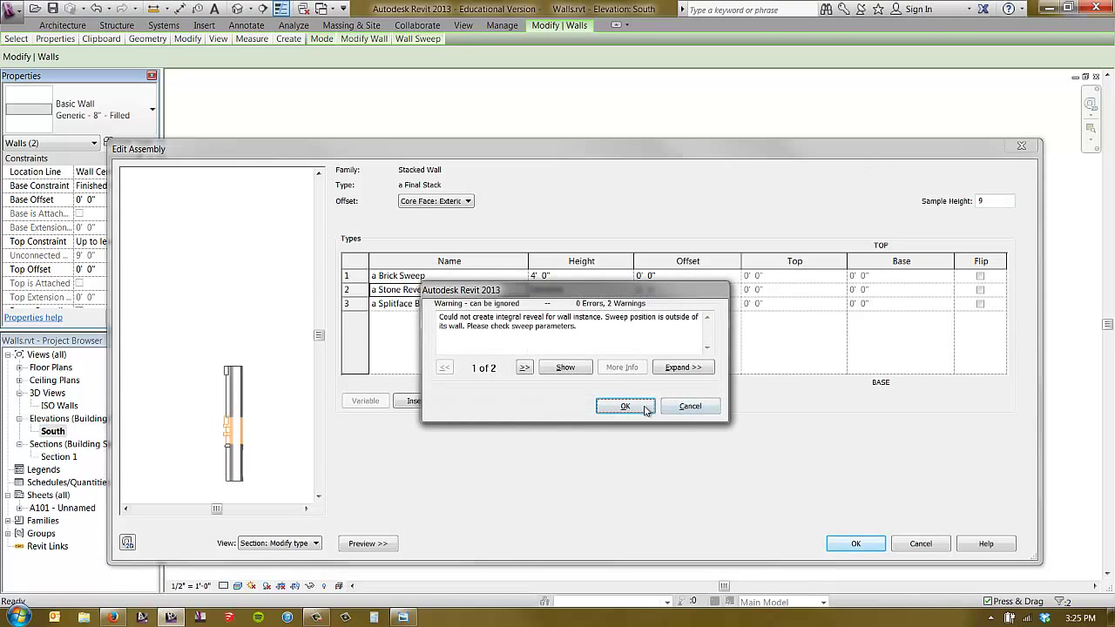
pyautogui.click(638, 404)
# Make the Brick Sweep the variable-height row again and accept the assembly.
pyautogui.click(555, 276)
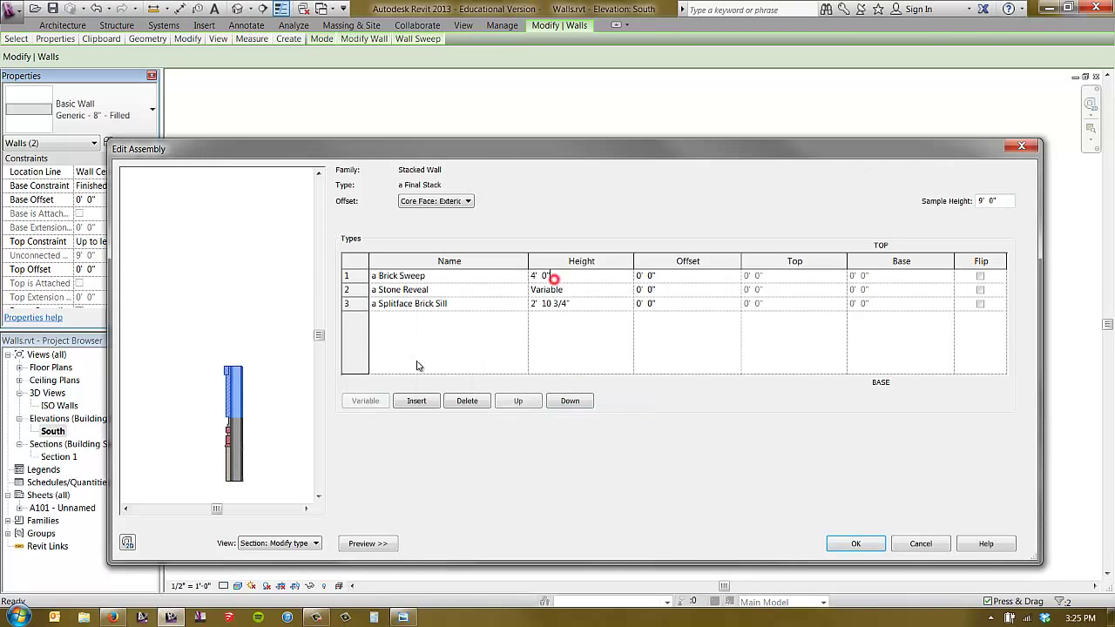
pyautogui.click(383, 402)
pyautogui.click(278, 355)
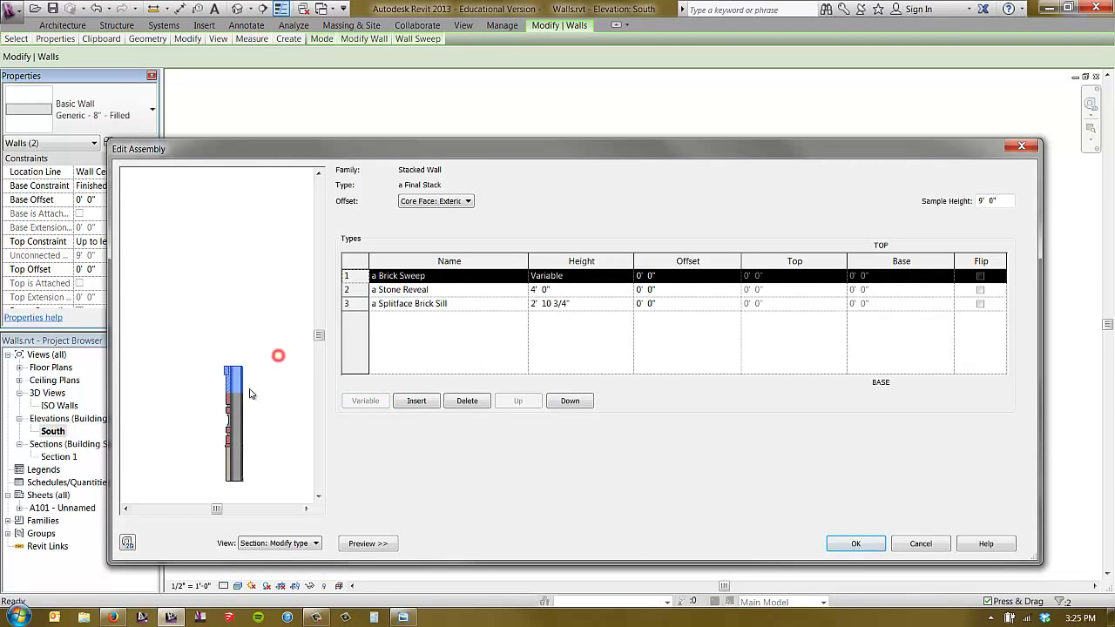
pyautogui.scroll(-1, 222, 343)
pyautogui.scroll(3, 239, 462)
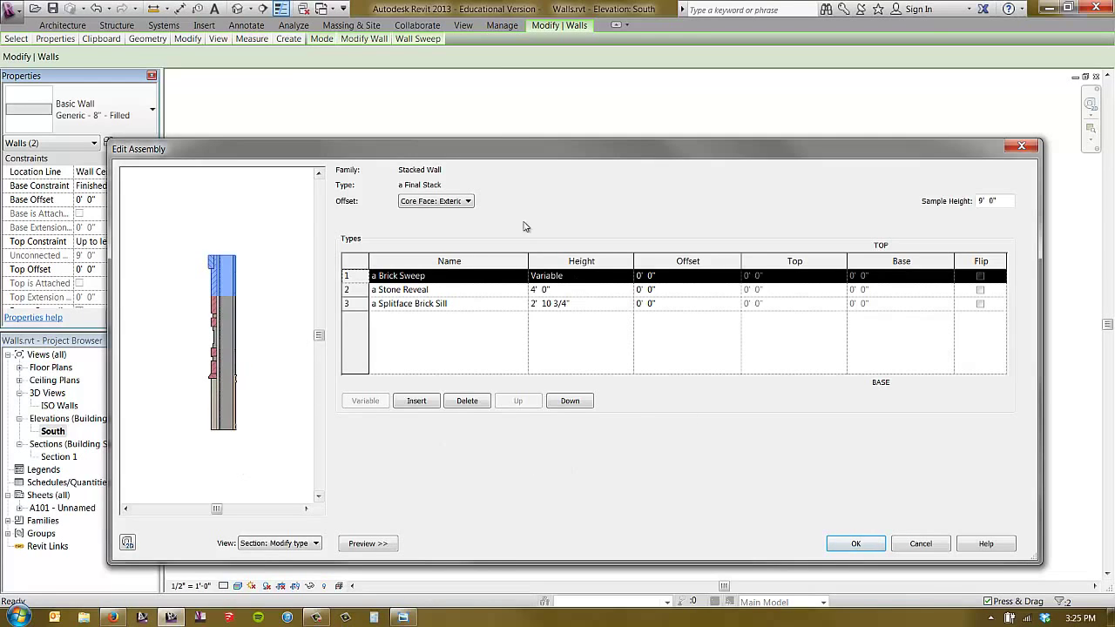
pyautogui.click(849, 547)
# Accept the type properties and open Section 1, framing both stacked walls.
pyautogui.click(856, 543)
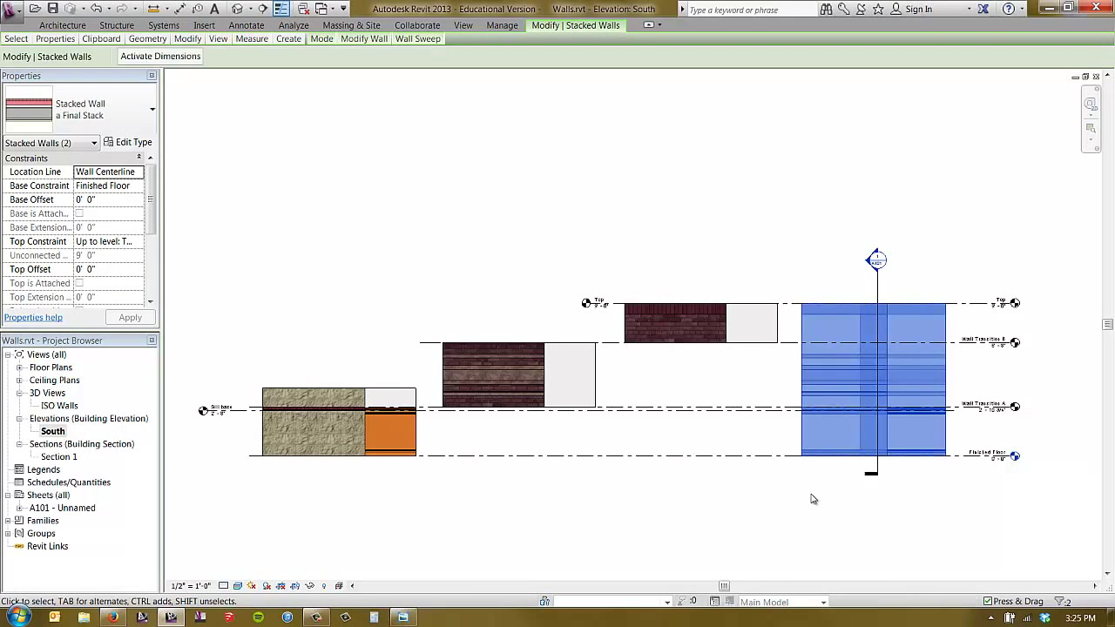
pyautogui.click(812, 499)
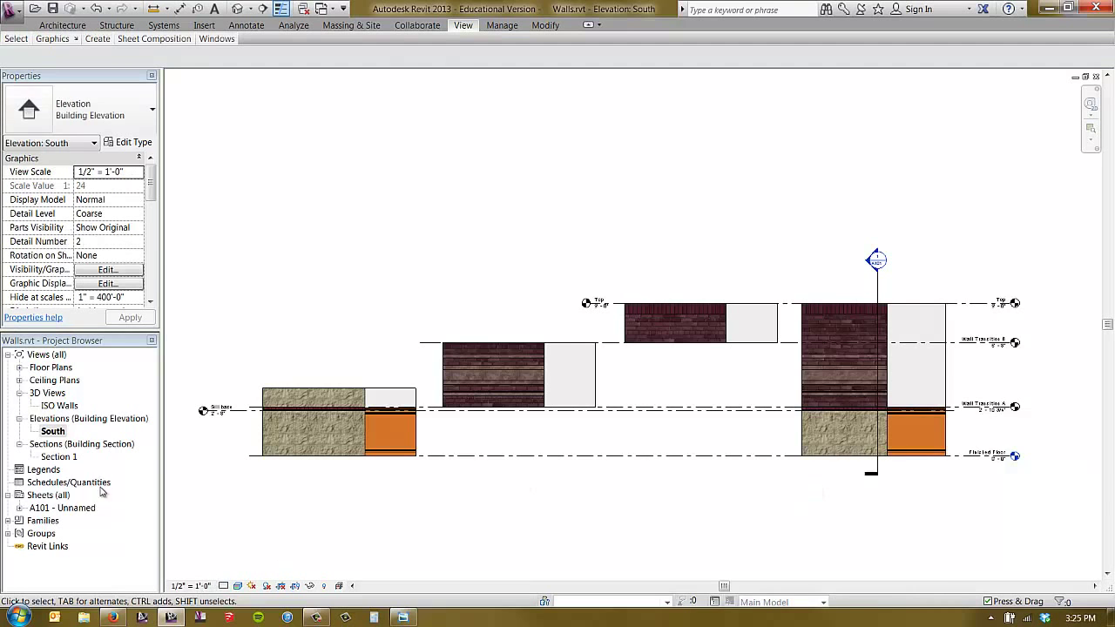
pyautogui.doubleClick(66, 457)
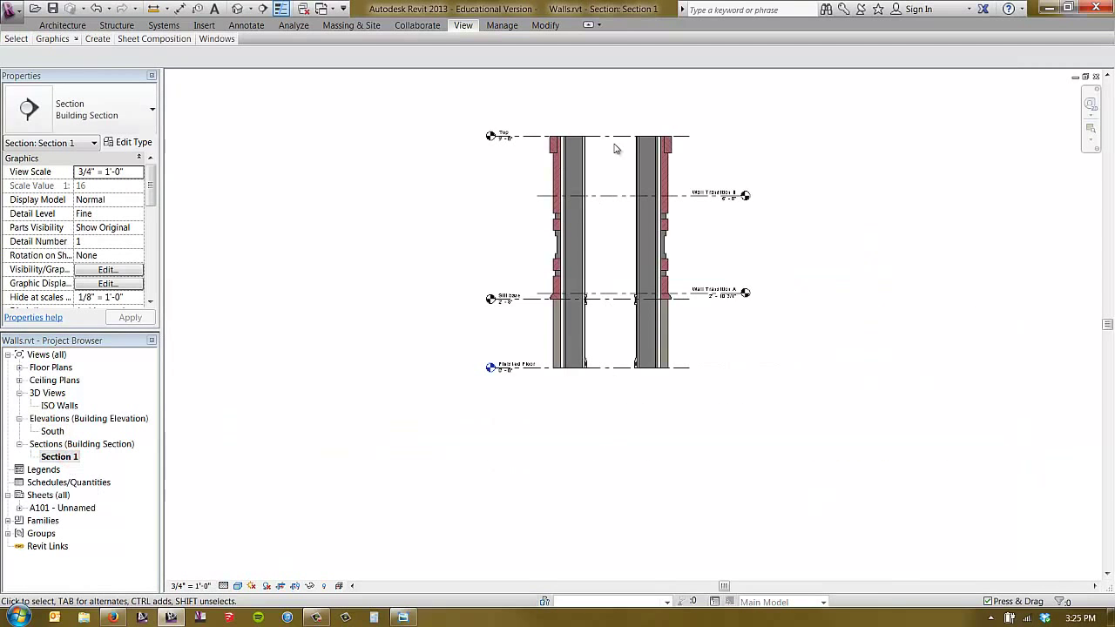
pyautogui.scroll(3, 620, 161)
pyautogui.moveTo(600, 311); pyautogui.dragTo(585, 258, button='middle')
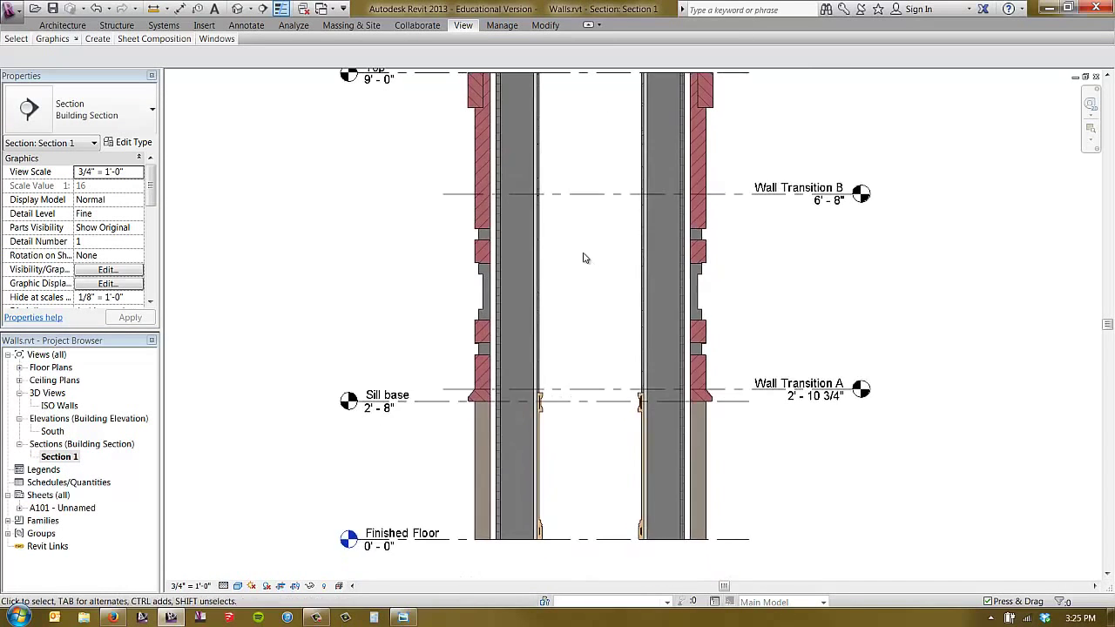
pyautogui.scroll(-1, 585, 257)
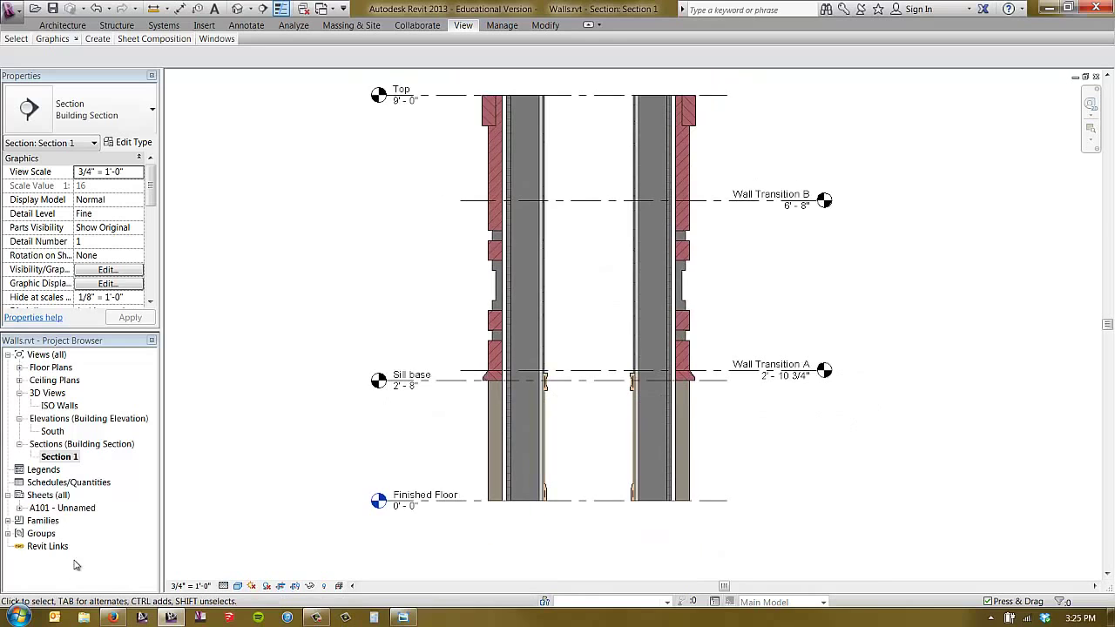
# Open sheet A101 and zoom to fit the whole sheet.
pyautogui.doubleClick(66, 509)
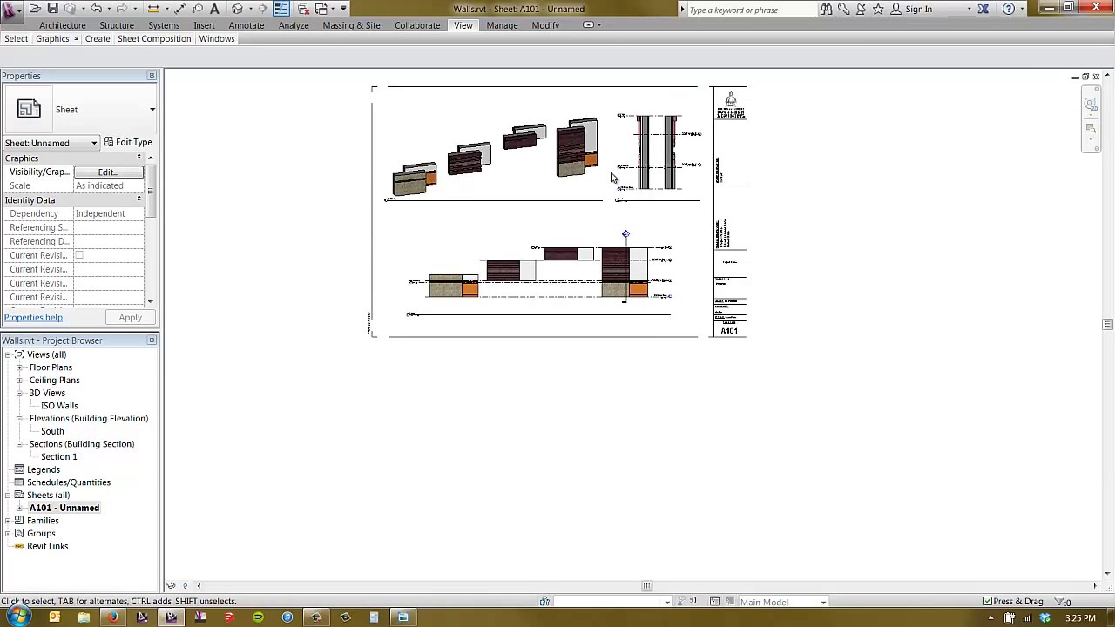
pyautogui.press('z')
pyautogui.press('f')
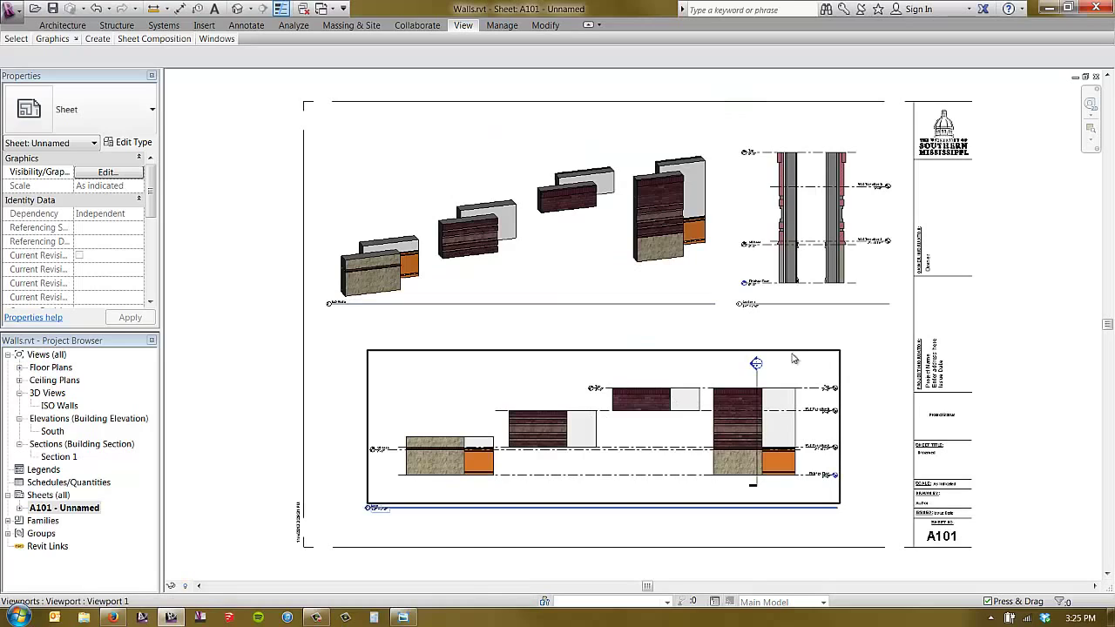